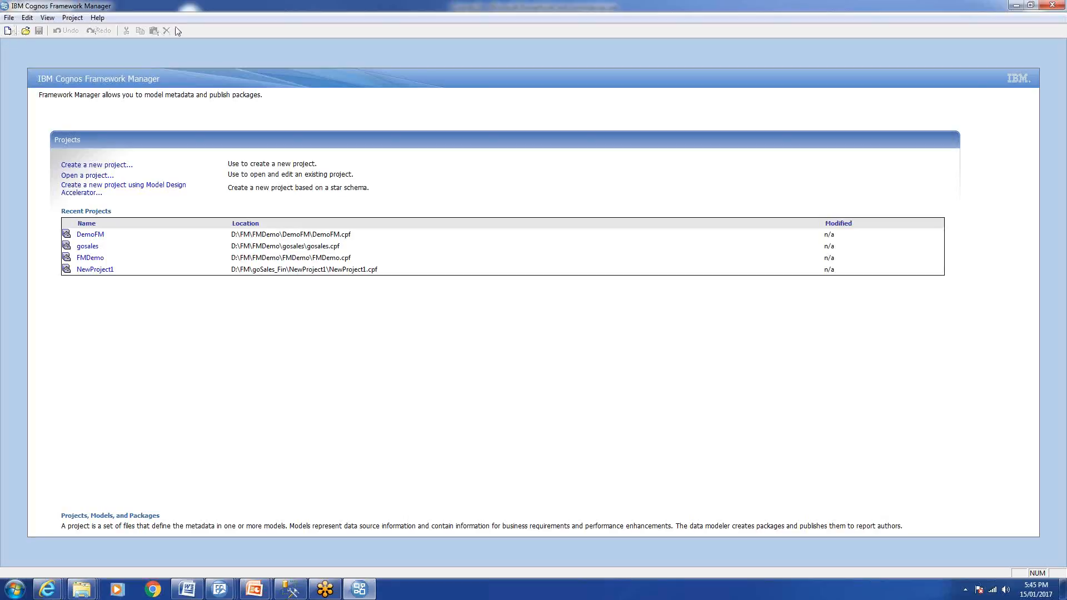
# Start a new project and name it DemoFM
pyautogui.click(9, 18)
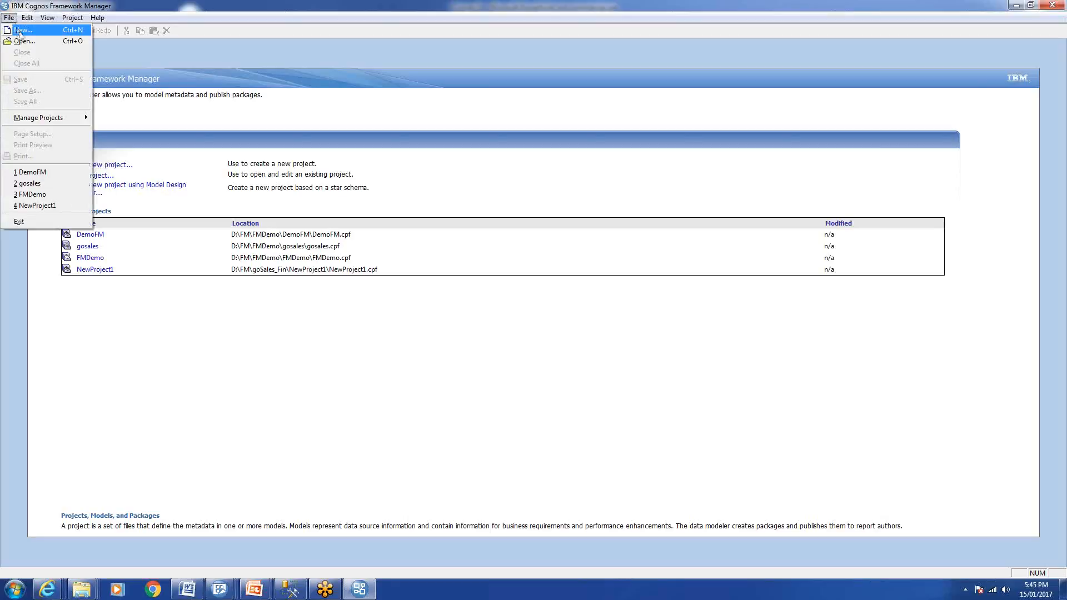
pyautogui.click(20, 30)
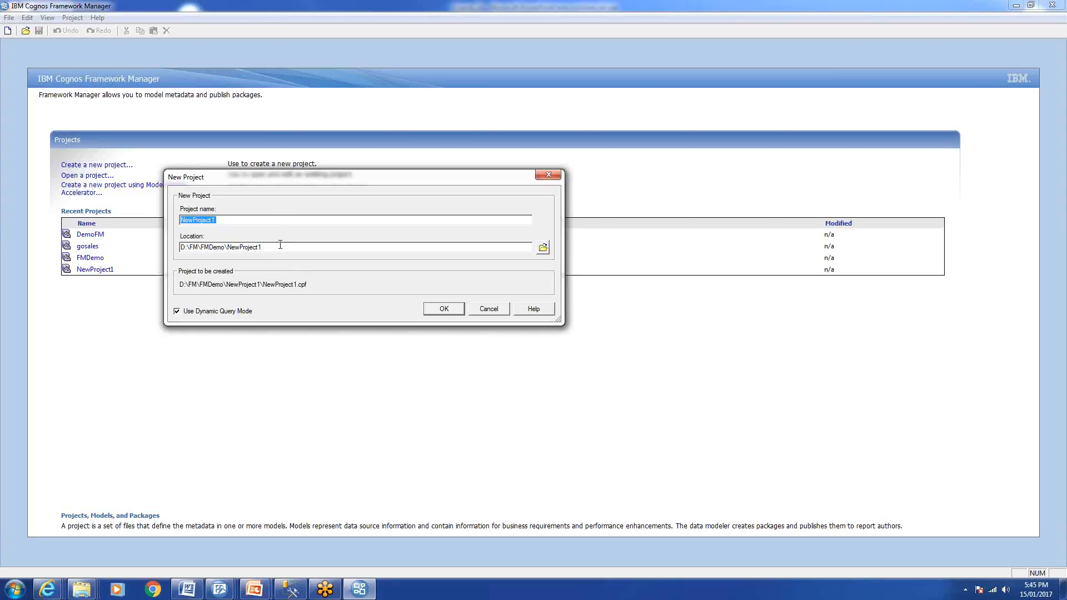
pyautogui.moveTo(314, 181); pyautogui.dragTo(404, 129)
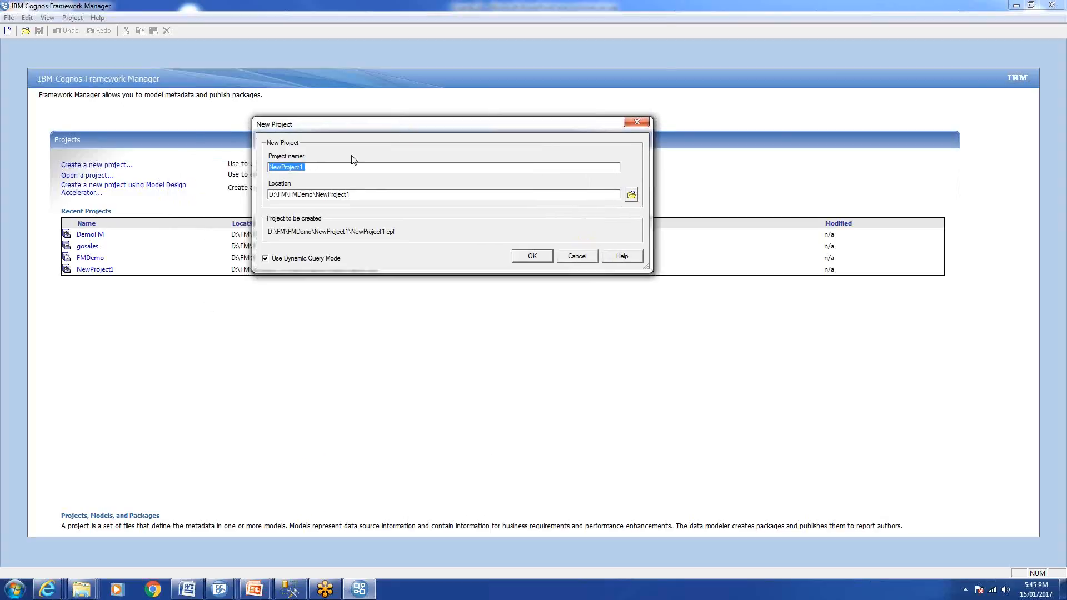
pyautogui.click(325, 170)
pyautogui.doubleClick(310, 165)
pyautogui.write('Dem')
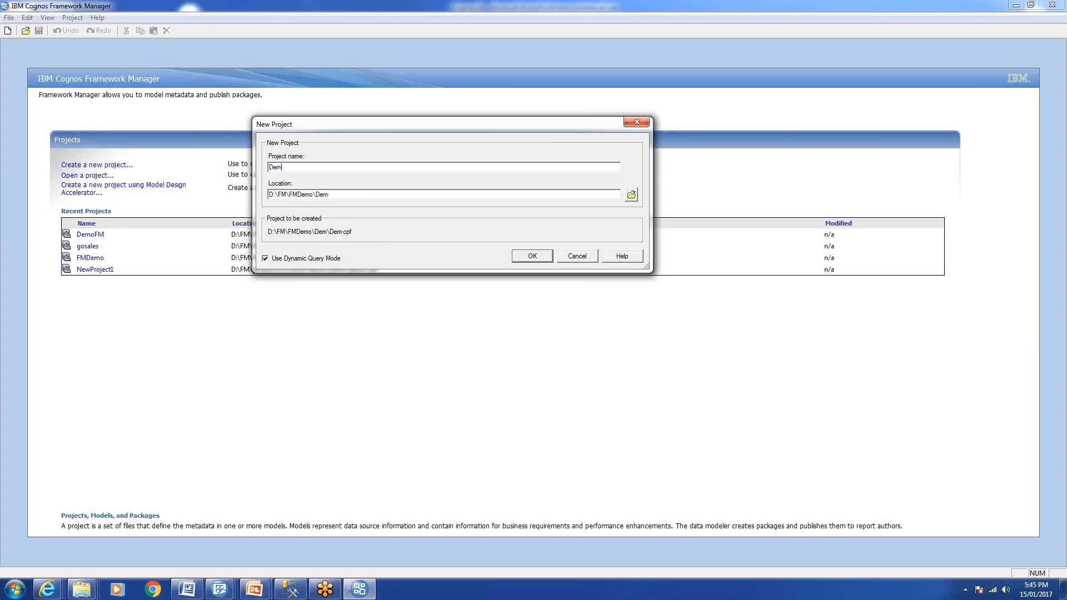
pyautogui.write('oFM')
pyautogui.moveTo(383, 234); pyautogui.dragTo(264, 236)
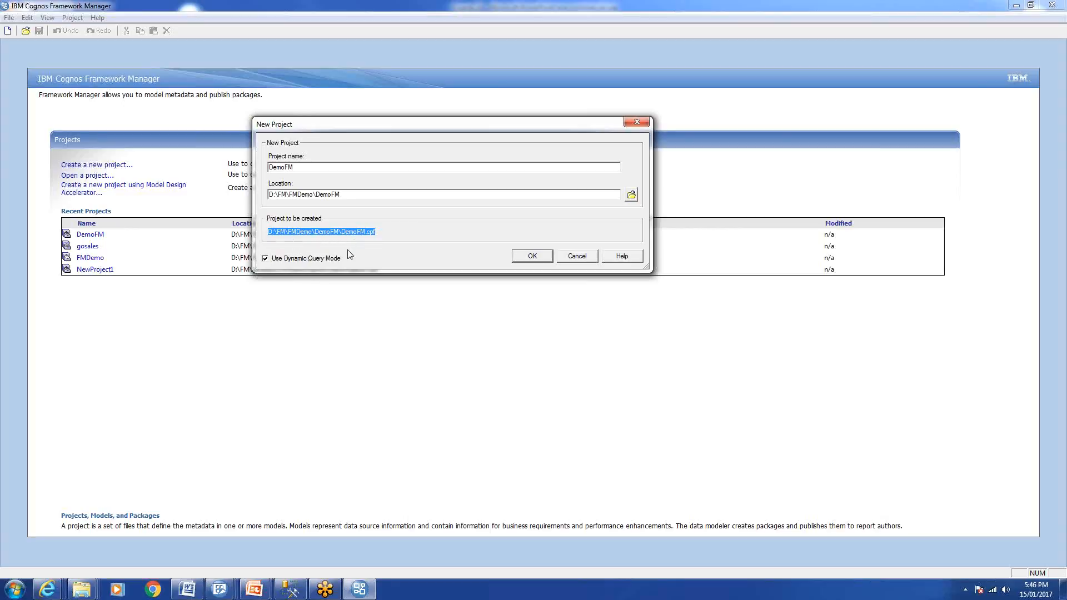
# Create the project with Dynamic Query Mode off and English as its design language, cancelling the Metadata Wizard
pyautogui.click(266, 260)
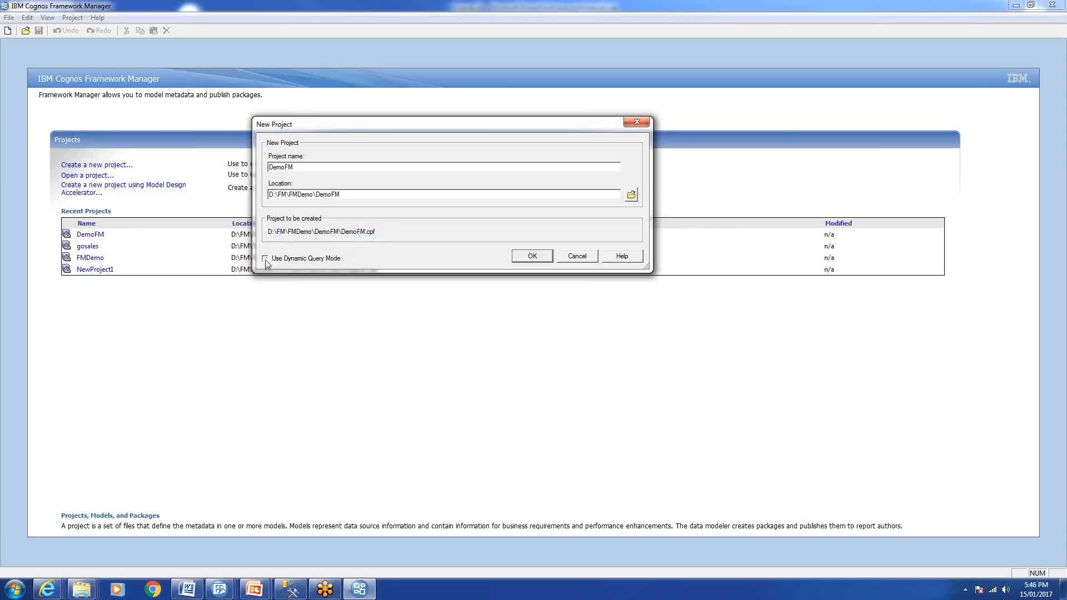
pyautogui.click(528, 255)
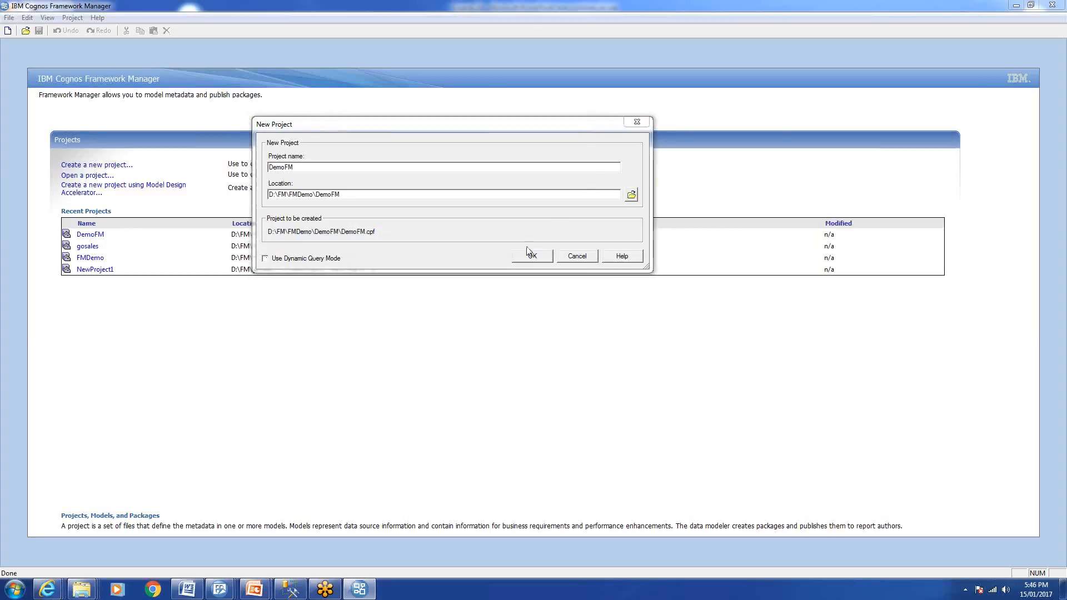
pyautogui.click(530, 247)
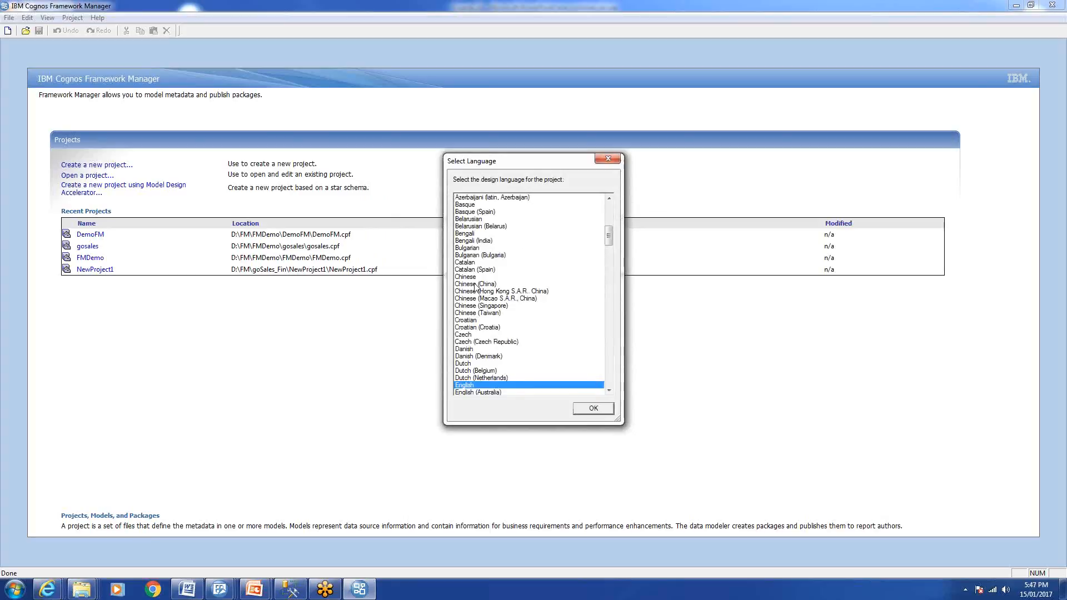
pyautogui.click(594, 410)
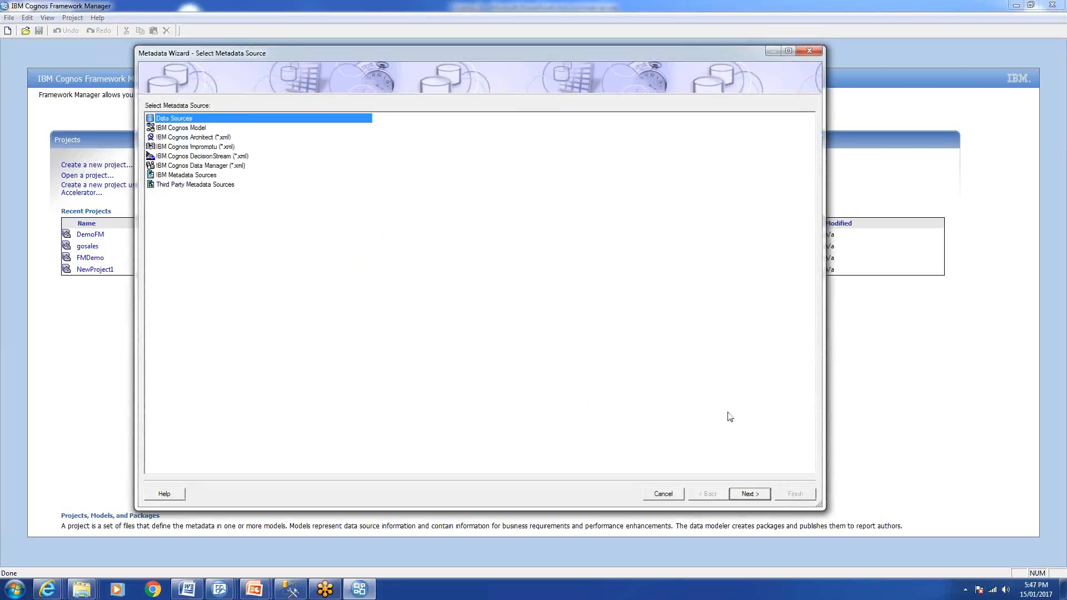
pyautogui.click(656, 496)
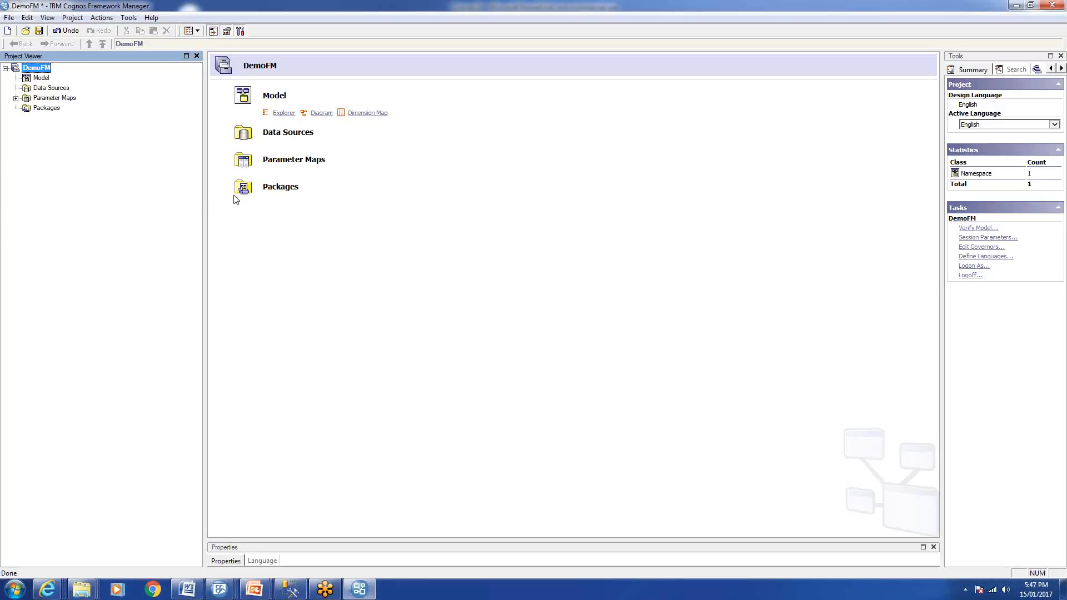
# Narrow the Project Viewer pane and enlarge the Properties pane to show the project's properties
pyautogui.moveTo(205, 196); pyautogui.dragTo(147, 217)
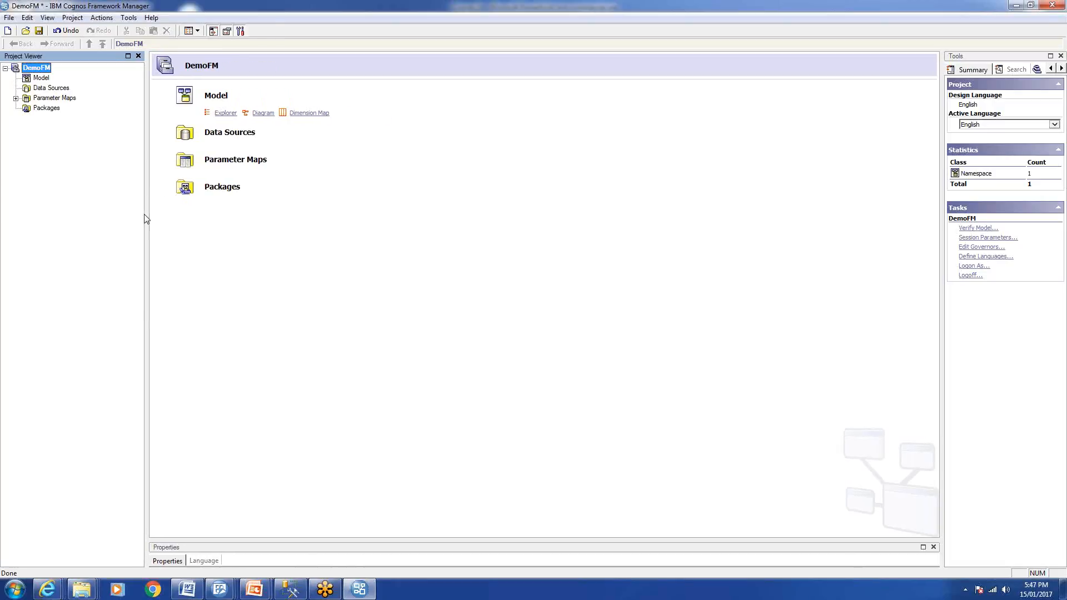
pyautogui.click(1032, 23)
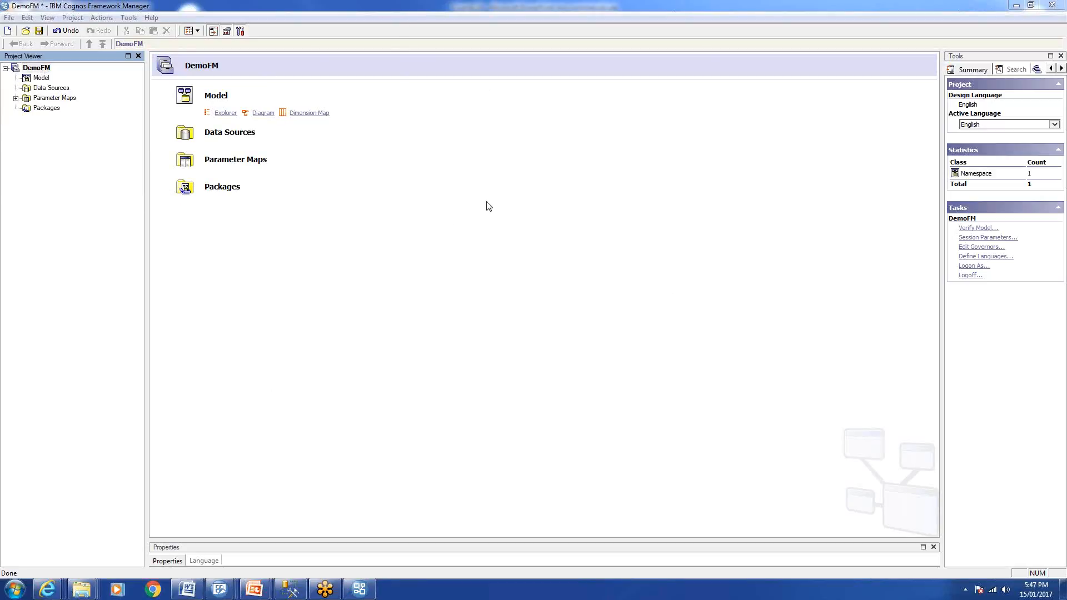
pyautogui.moveTo(494, 543); pyautogui.dragTo(483, 340)
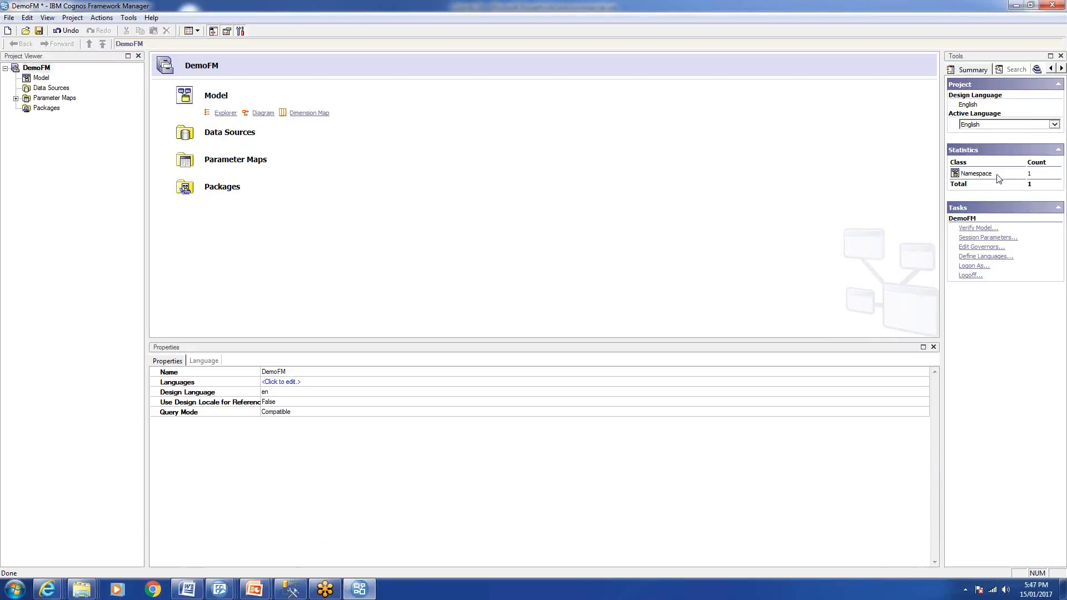
# Rename the root Model namespace of the DemoFM project to Finance
pyautogui.click(33, 81)
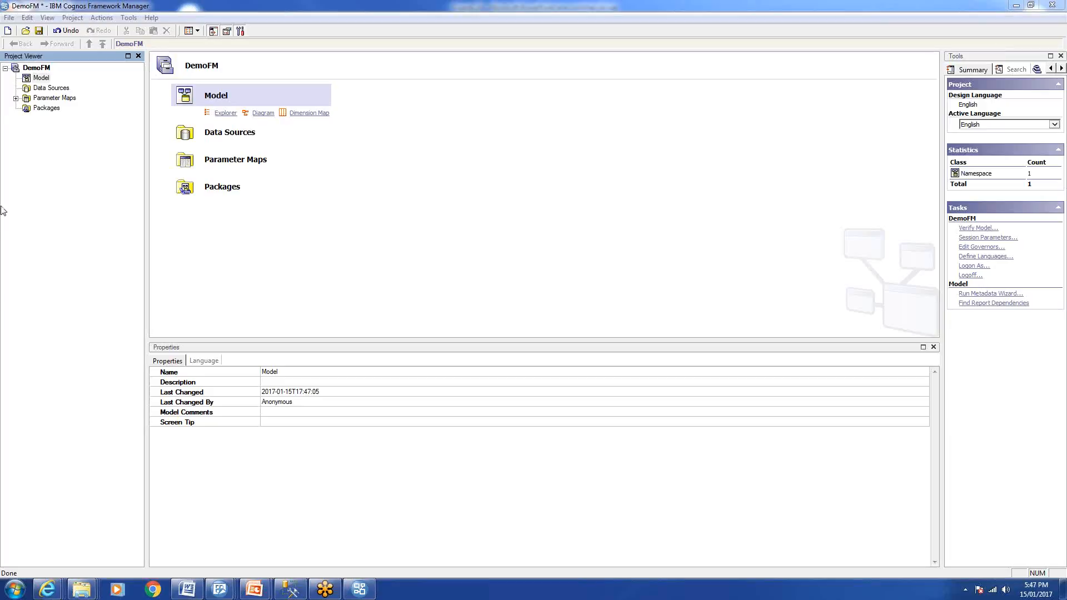
pyautogui.click(36, 68)
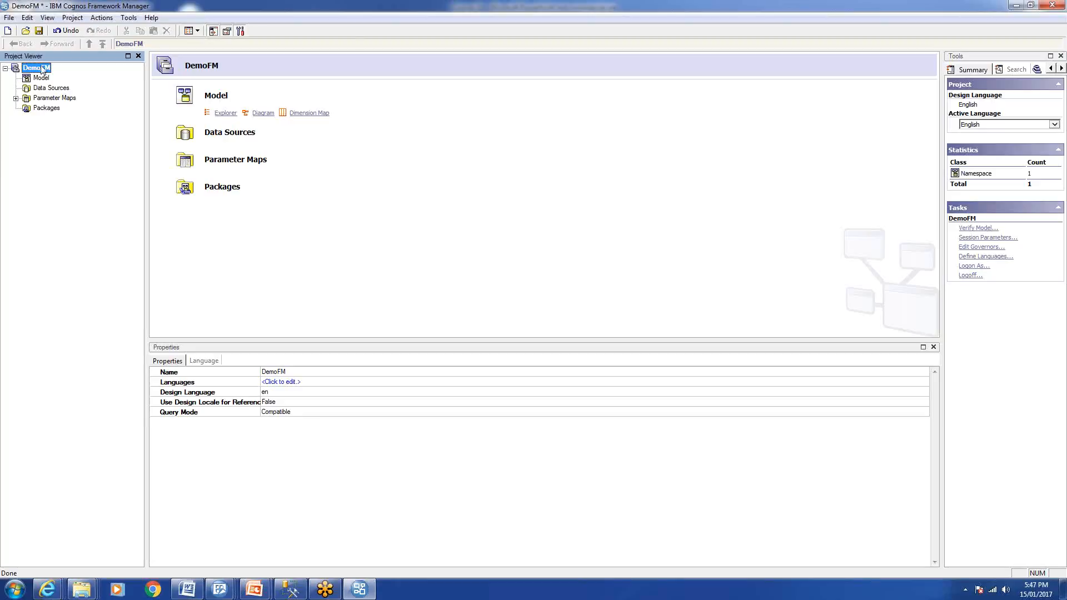
pyautogui.click(42, 78)
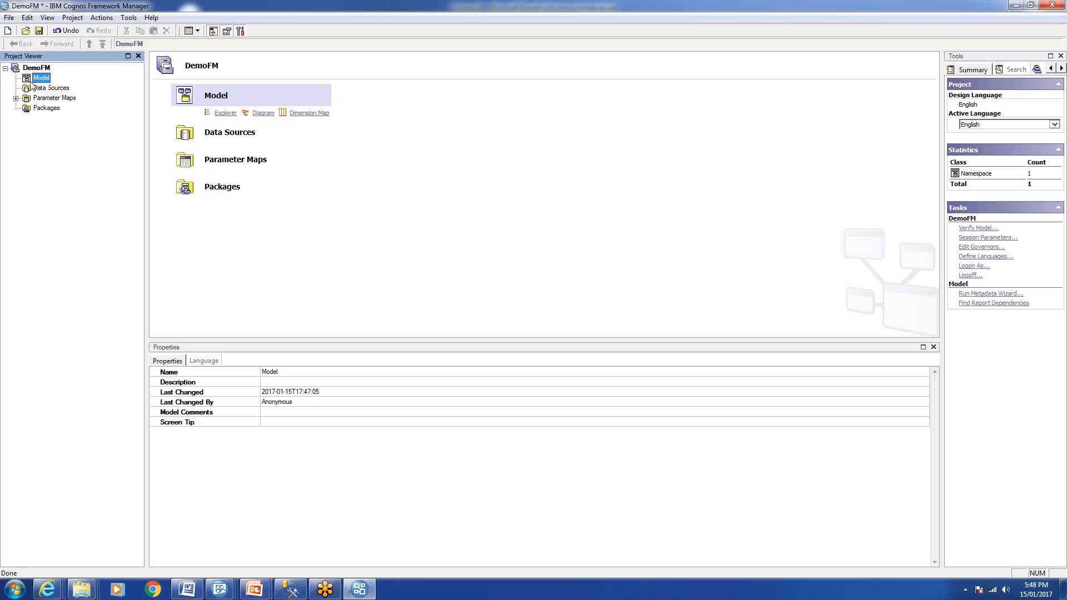
pyautogui.click(41, 79)
pyautogui.write('Finance')
pyautogui.press('Return')
pyautogui.click(49, 78)
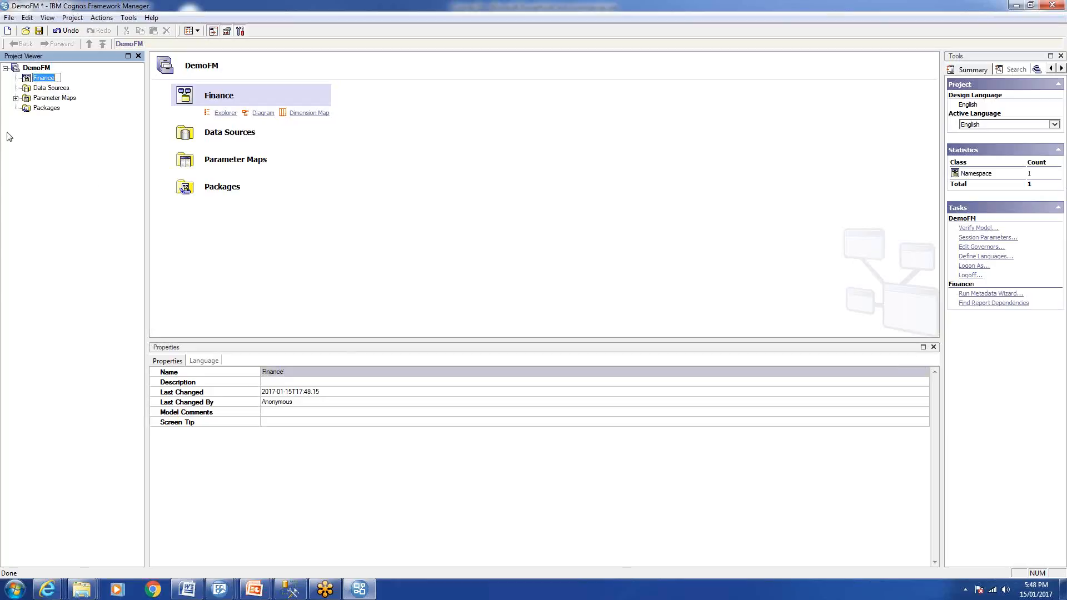
# Set the Finance namespace's description to "Finance Reports & Query Objects"
pyautogui.click(304, 375)
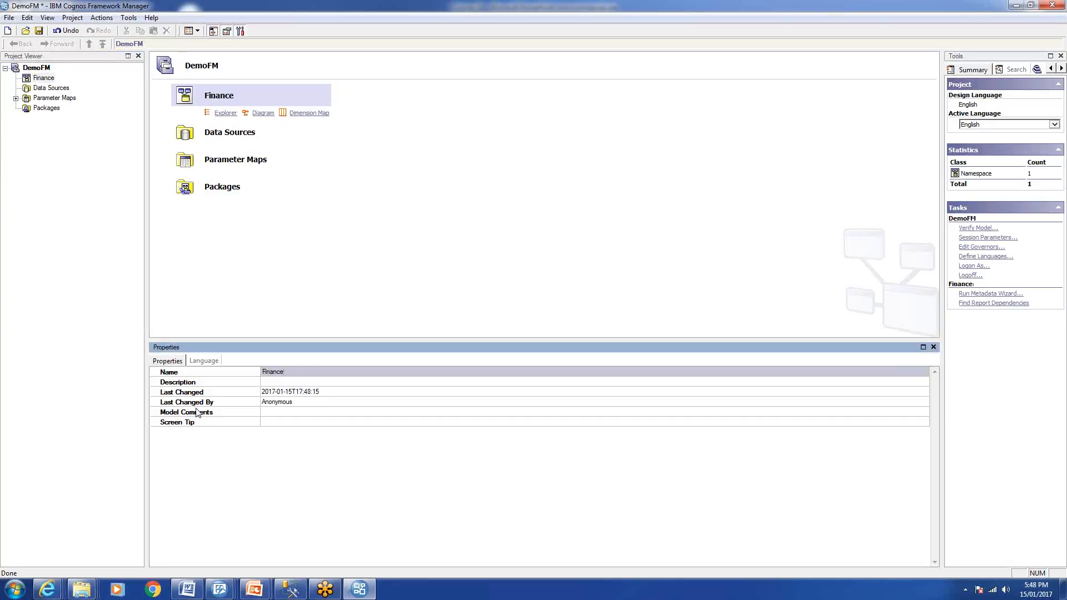
pyautogui.click(271, 383)
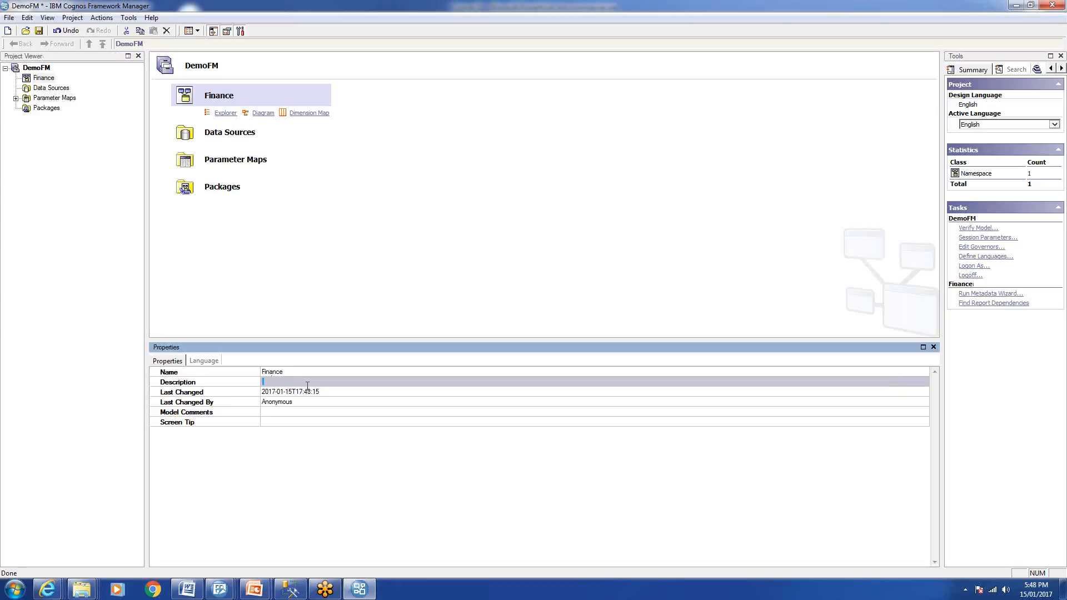
pyautogui.write('Finance Reports,&')
pyautogui.click(326, 421)
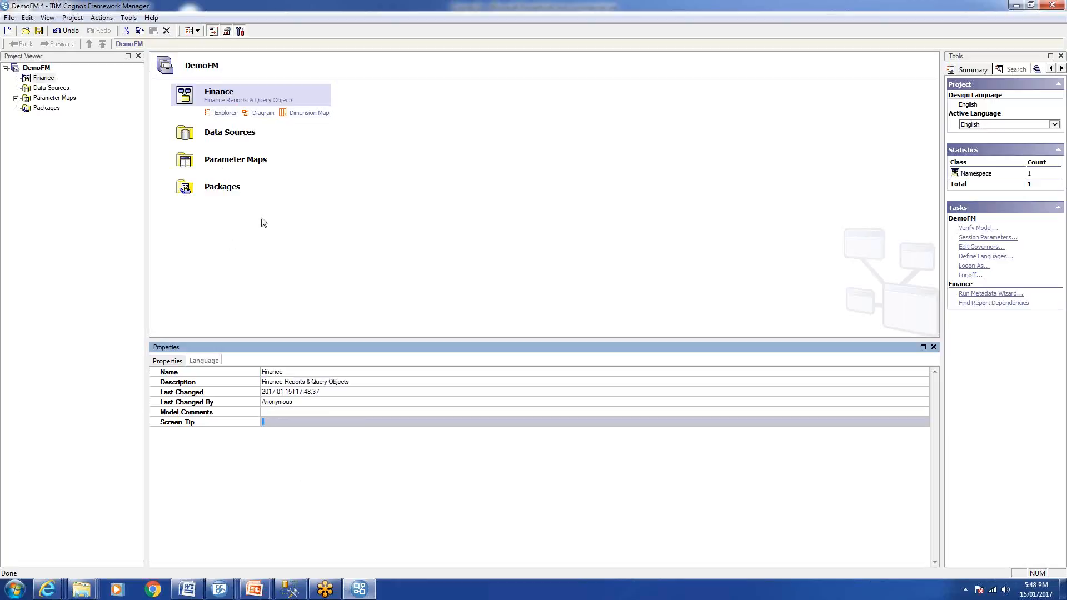
# Create a namespace named Data Layer under Finance
pyautogui.click(27, 82)
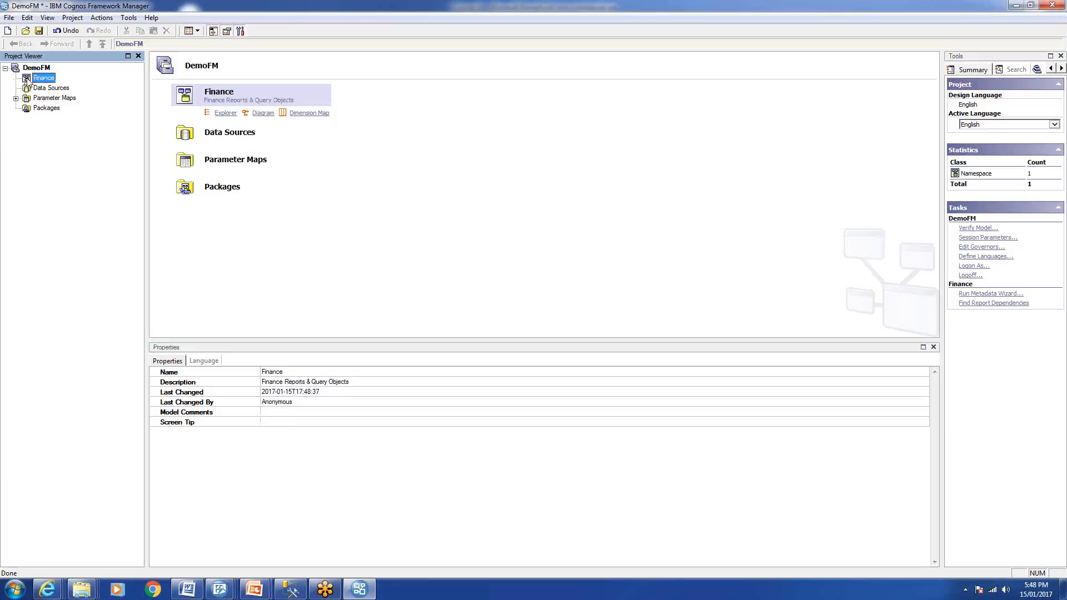
pyautogui.rightClick(29, 81)
pyautogui.moveTo(61, 87)
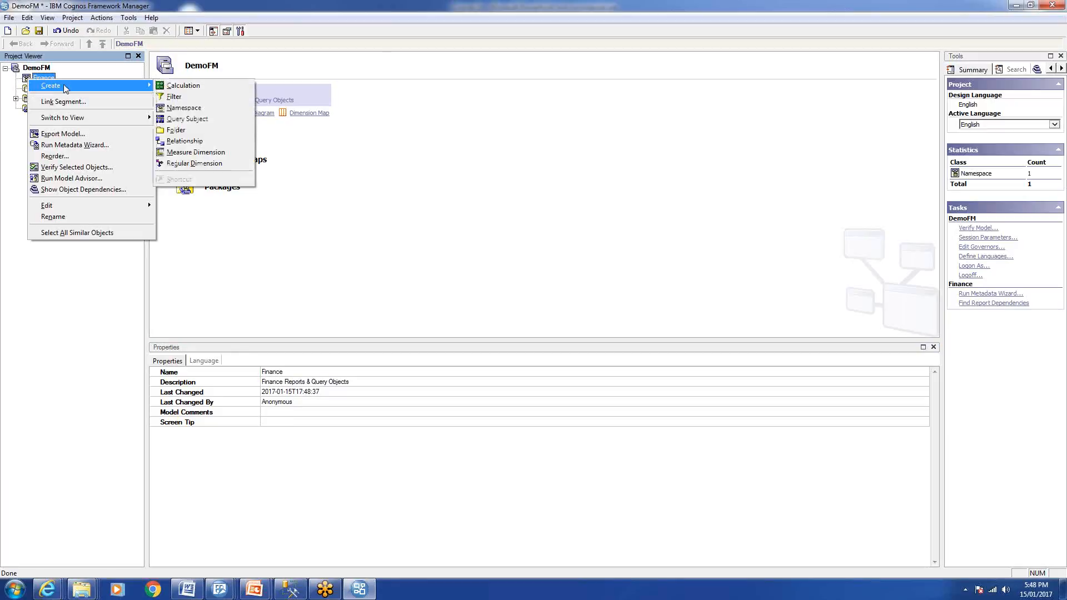
pyautogui.click(190, 108)
pyautogui.click(70, 88)
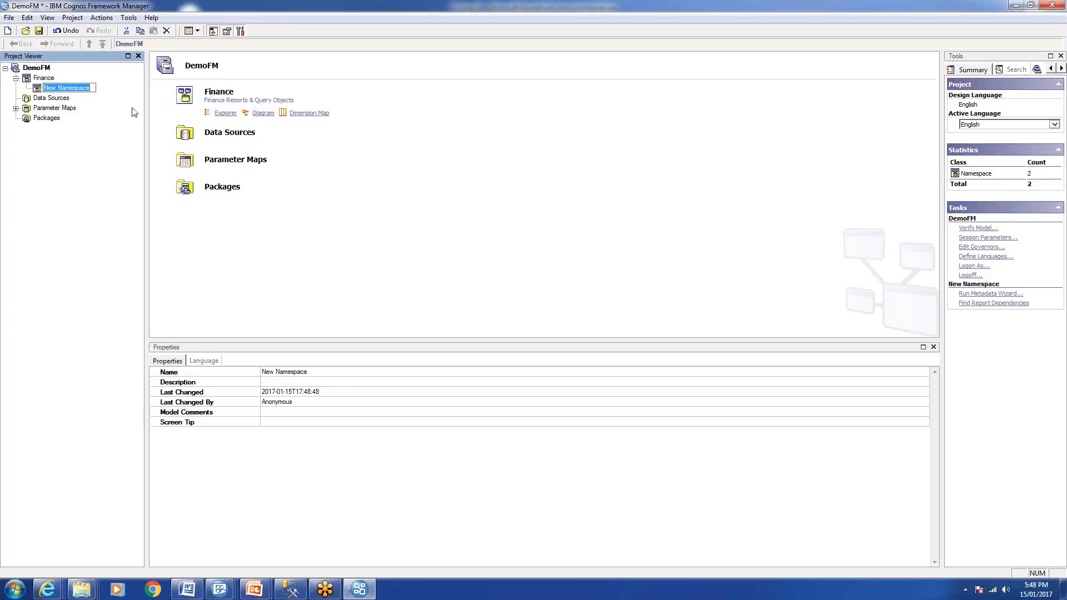
pyautogui.write('Data Layer')
pyautogui.press('Return')
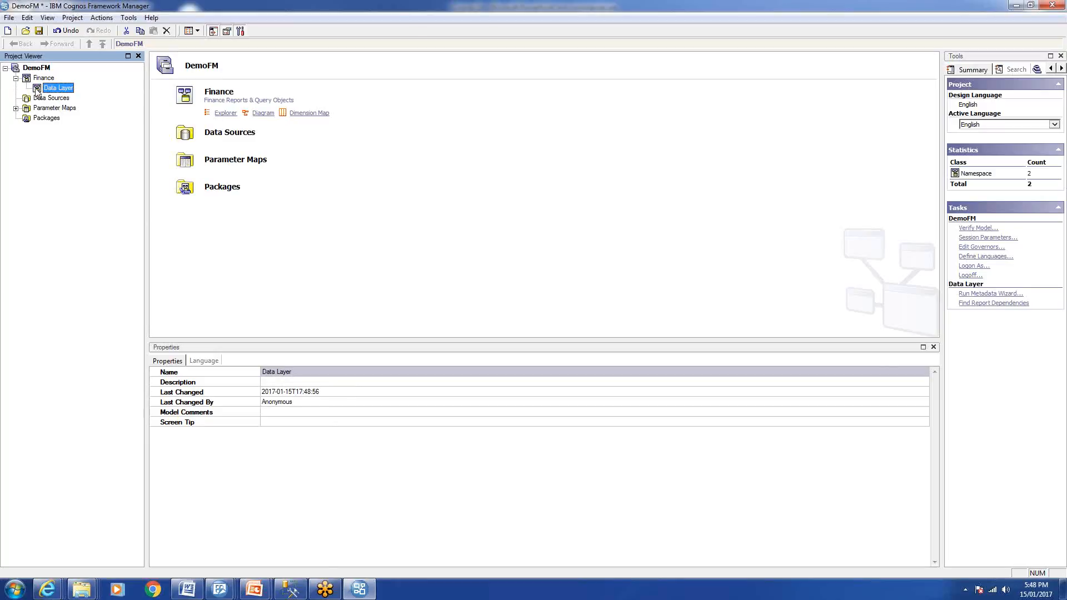
pyautogui.rightClick(37, 89)
pyautogui.moveTo(59, 95)
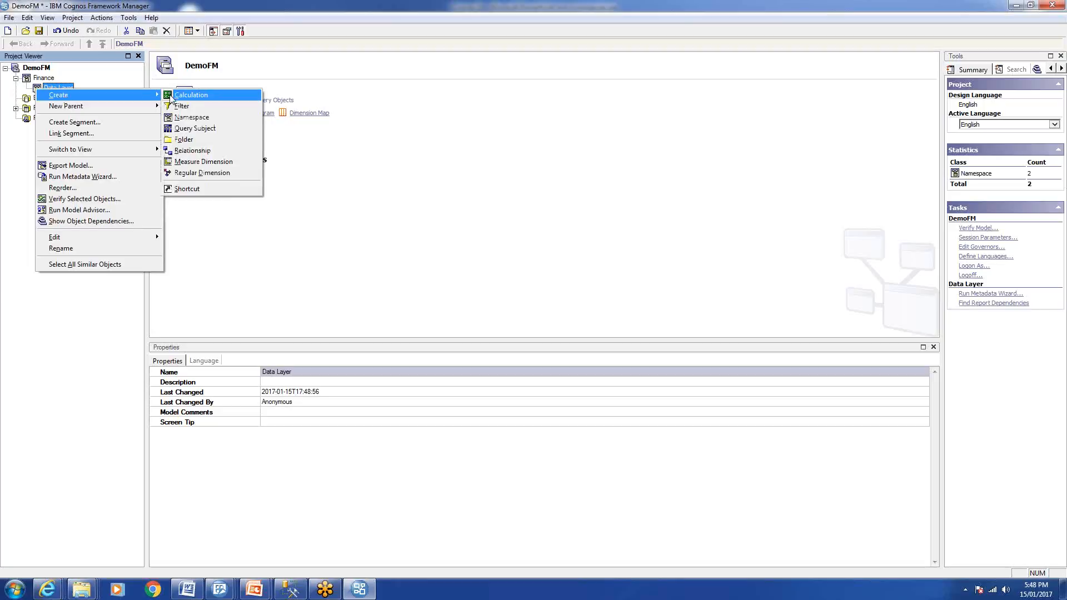
pyautogui.click(192, 118)
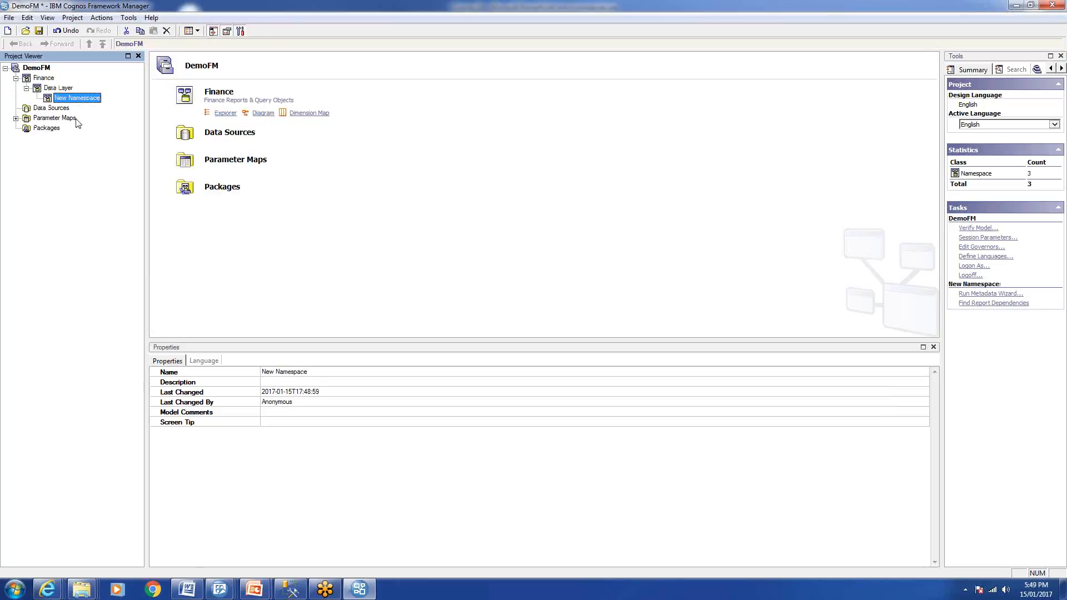
pyautogui.press('Delete')
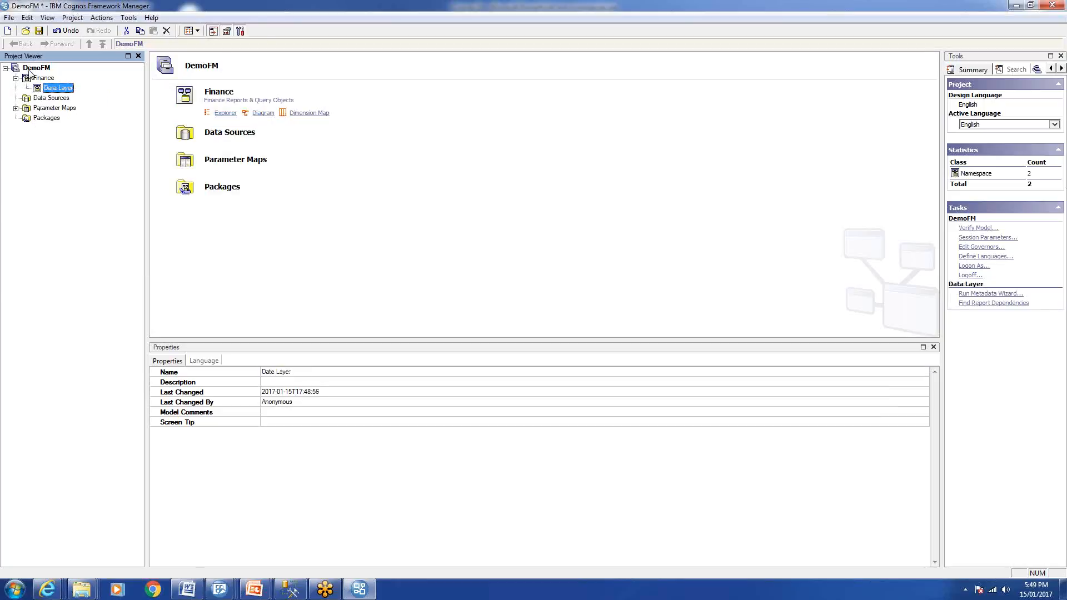
# Create a namespace named Business Layer directly under Finance
pyautogui.click(36, 78)
pyautogui.rightClick(42, 81)
pyautogui.moveTo(65, 94)
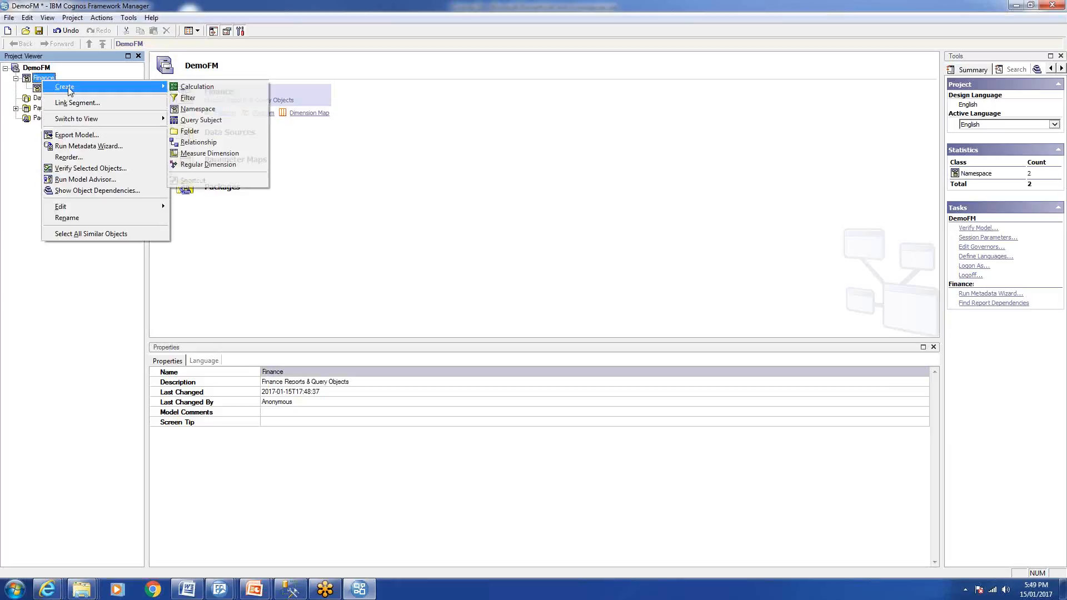
pyautogui.click(213, 109)
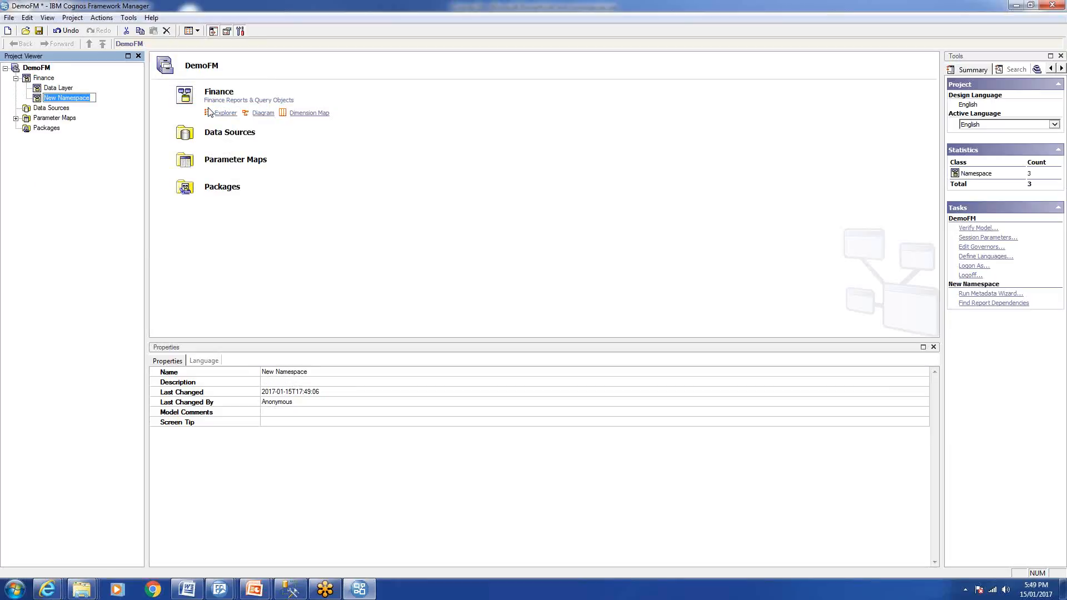
pyautogui.write('Busine')
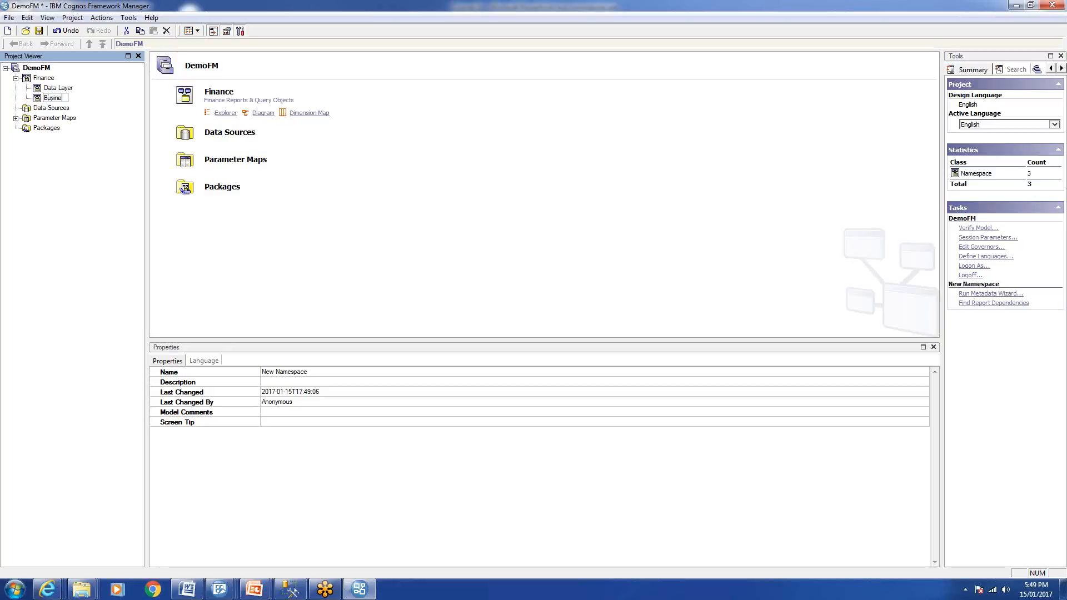
pyautogui.write('ss Layer')
pyautogui.press('Return')
# Create a third namespace named User Layer directly under Finance
pyautogui.click(43, 78)
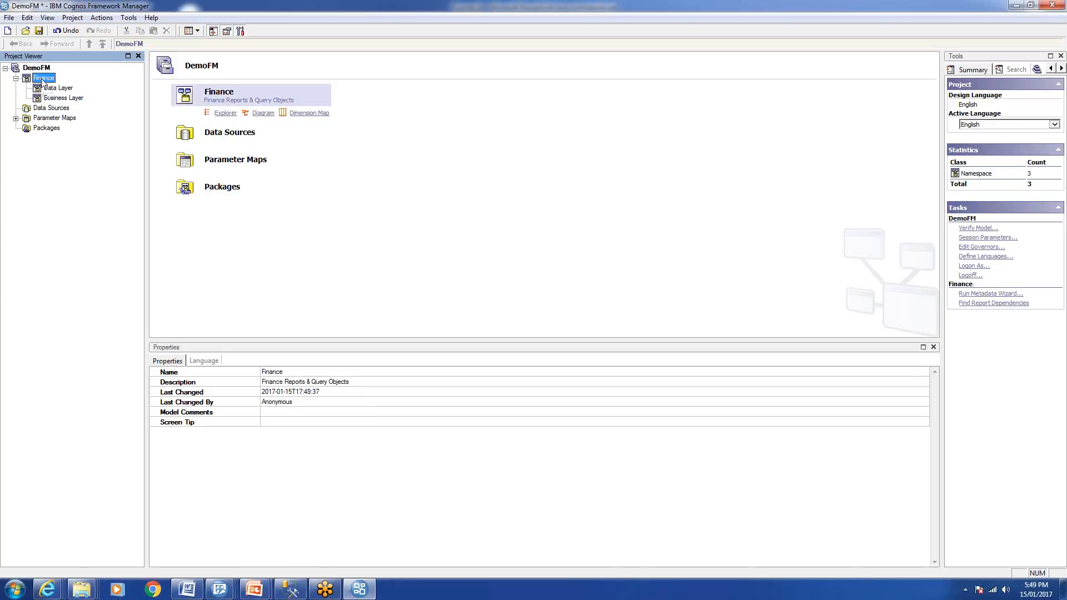
pyautogui.rightClick(42, 79)
pyautogui.moveTo(161, 91)
pyautogui.click(201, 108)
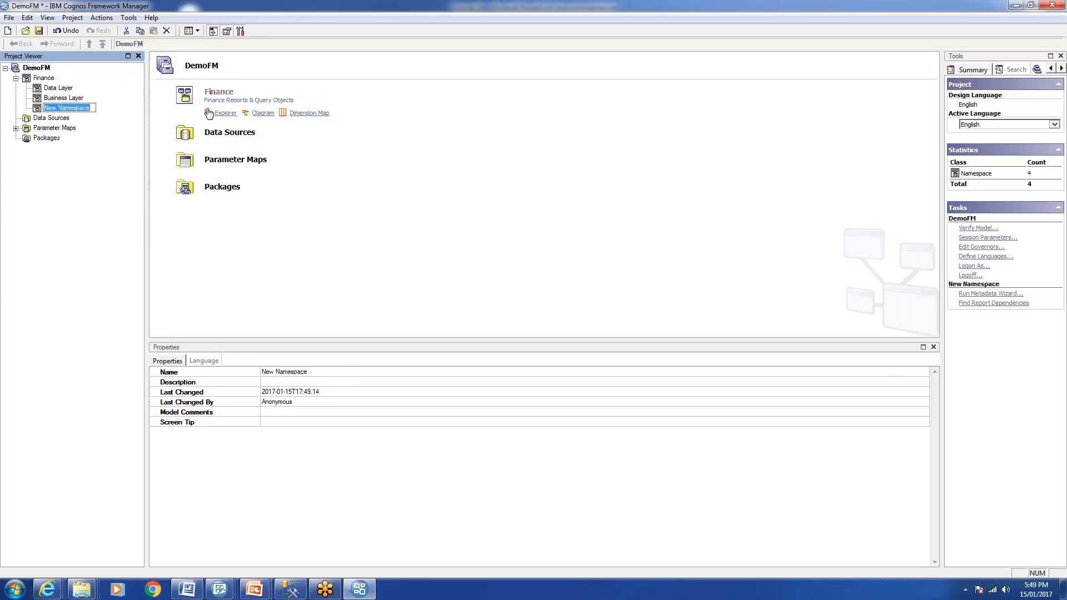
pyautogui.write('User Layer')
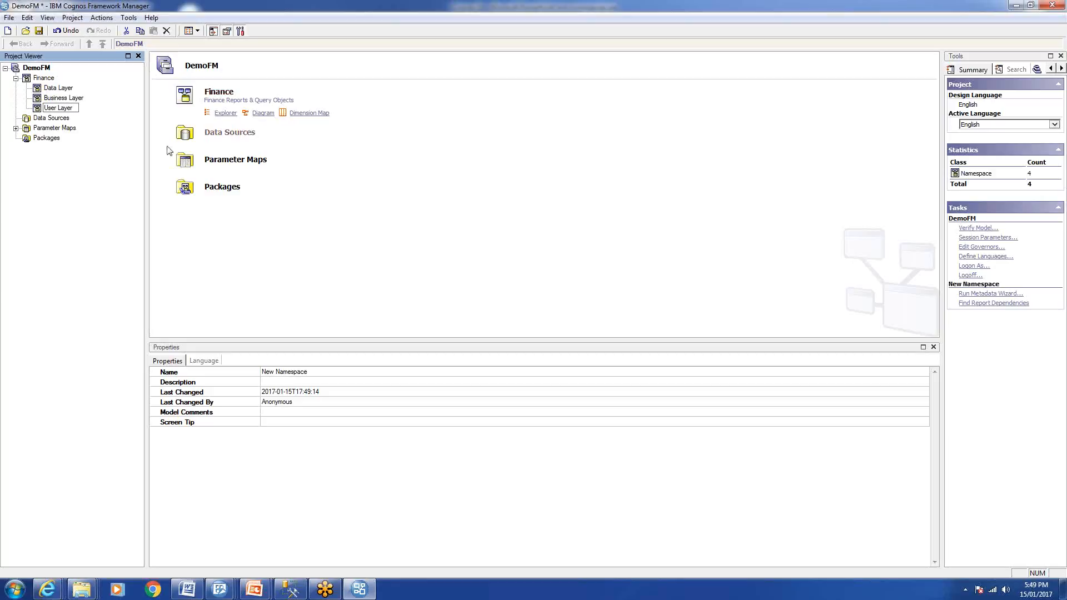
pyautogui.press('Return')
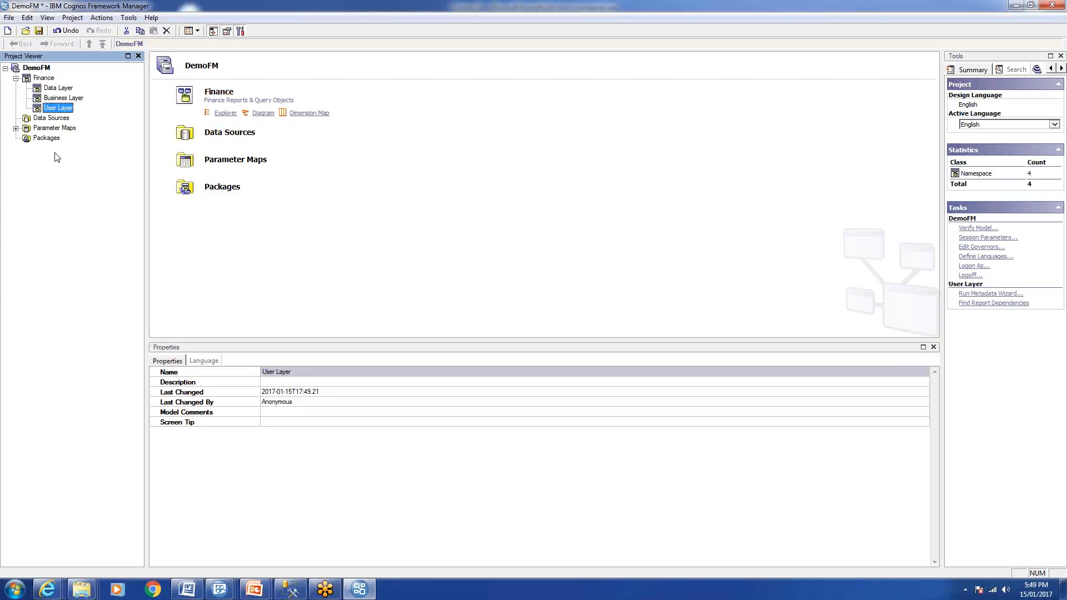
pyautogui.click(25, 80)
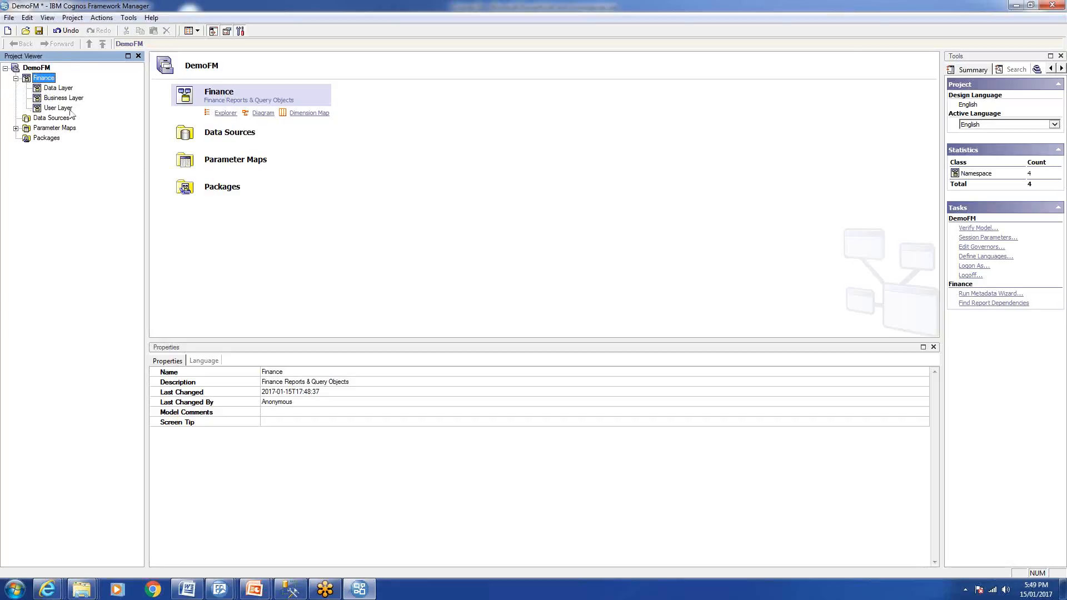
# Review the properties of the Data Layer, Business Layer and User Layer namespaces under Finance
pyautogui.click(43, 89)
pyautogui.click(41, 100)
pyautogui.click(41, 109)
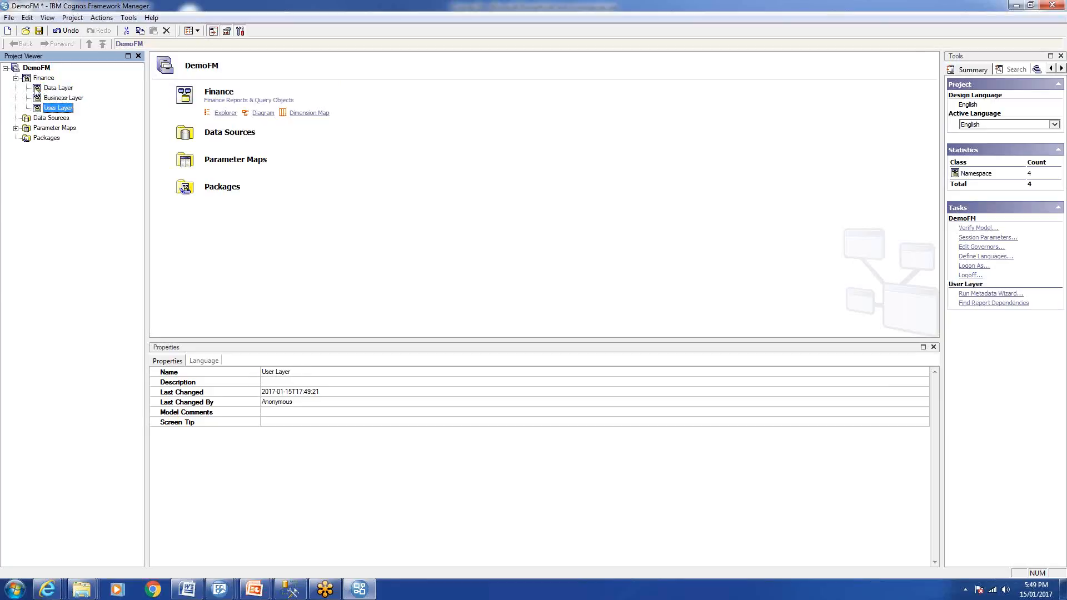
pyautogui.click(36, 89)
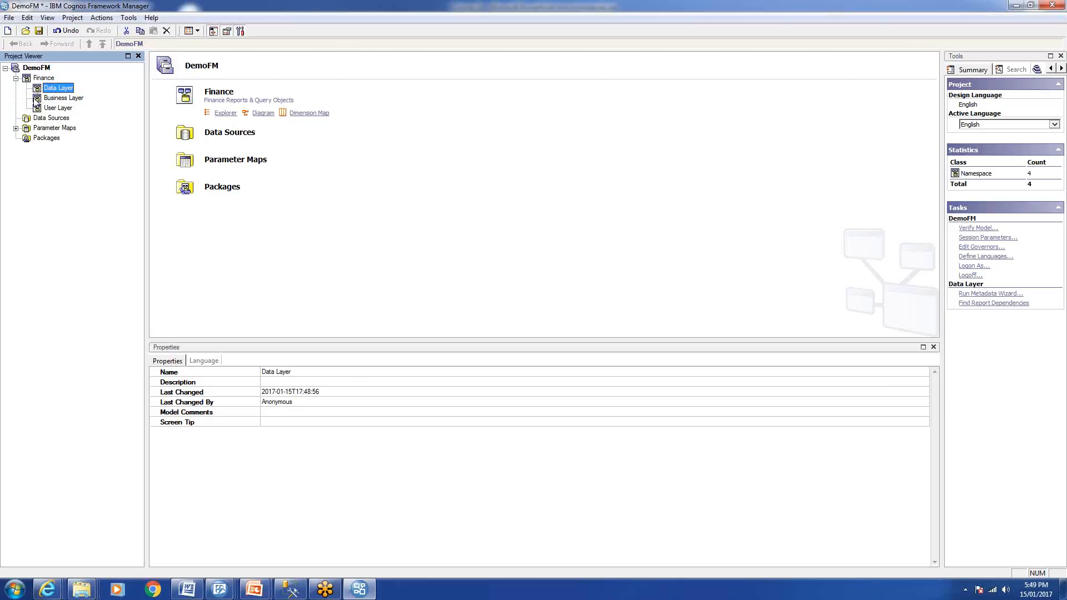
pyautogui.click(38, 99)
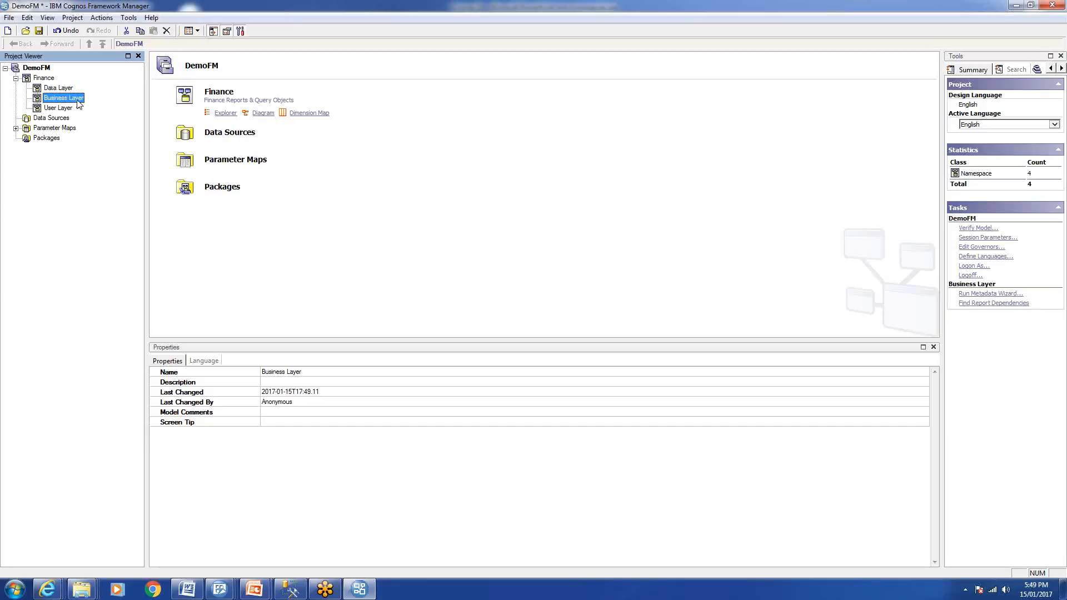
pyautogui.click(38, 109)
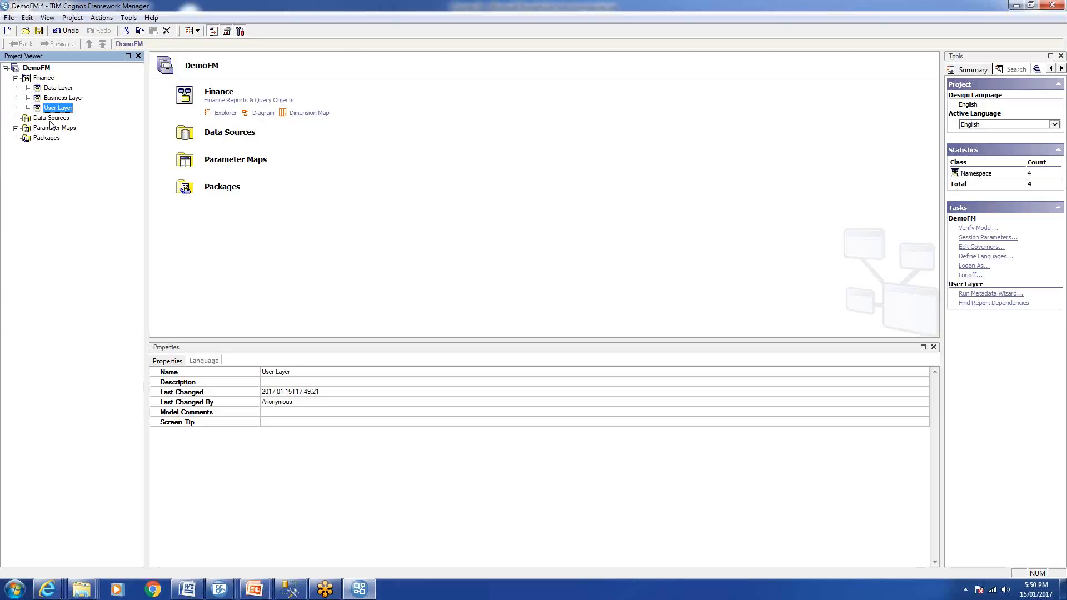
# Open the contents of the Data Layer namespace and look through the other layers under Finance
pyautogui.doubleClick(56, 88)
pyautogui.click(49, 97)
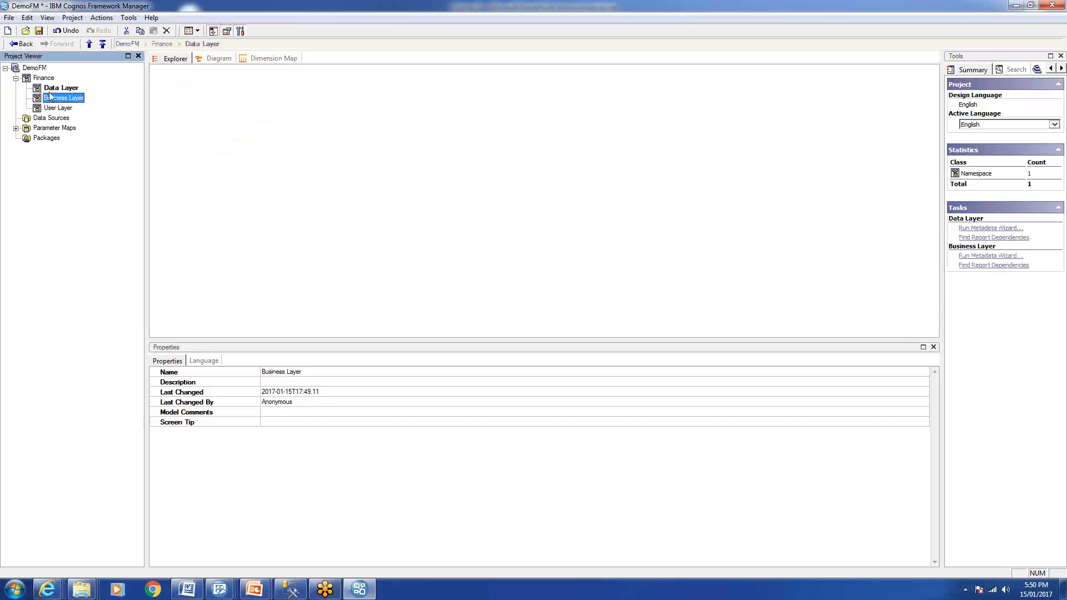
pyautogui.doubleClick(38, 99)
pyautogui.doubleClick(39, 108)
pyautogui.click(45, 97)
pyautogui.click(40, 89)
pyautogui.click(39, 80)
pyautogui.click(46, 88)
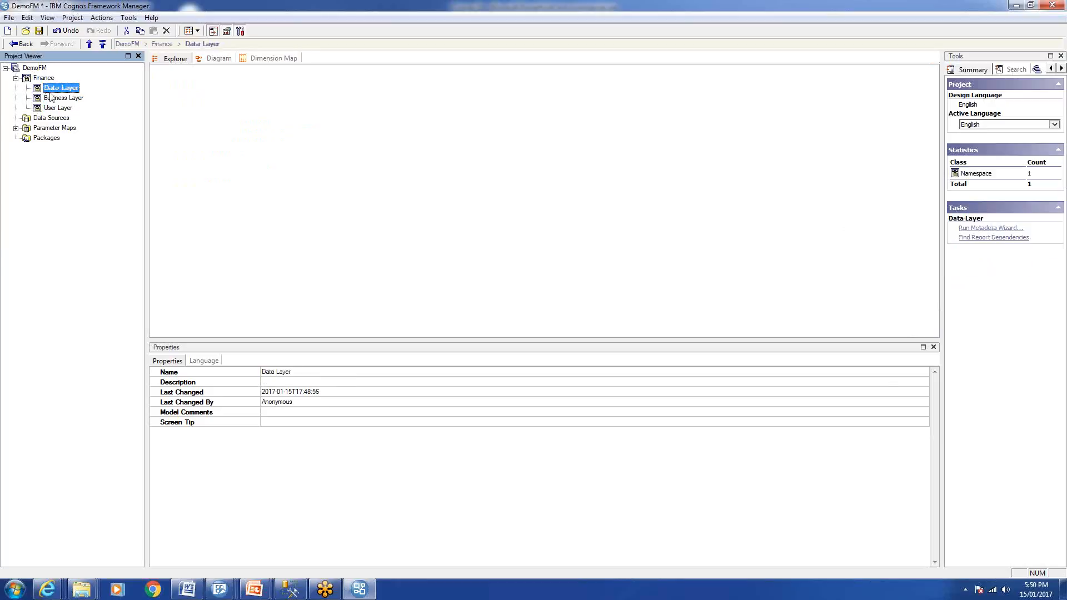
pyautogui.click(329, 125)
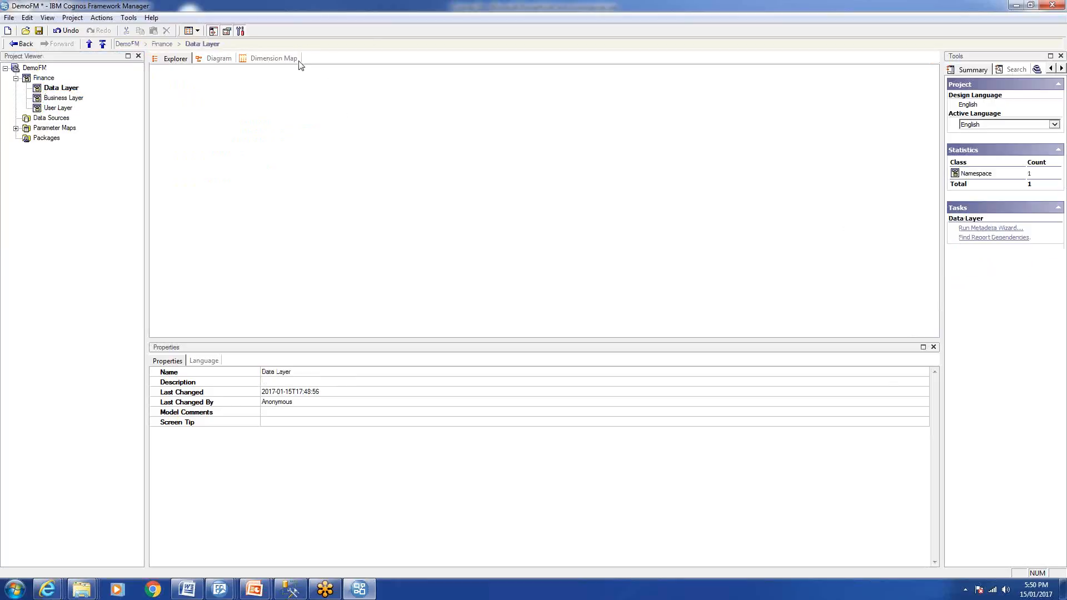
pyautogui.click(60, 98)
pyautogui.click(59, 108)
pyautogui.click(38, 89)
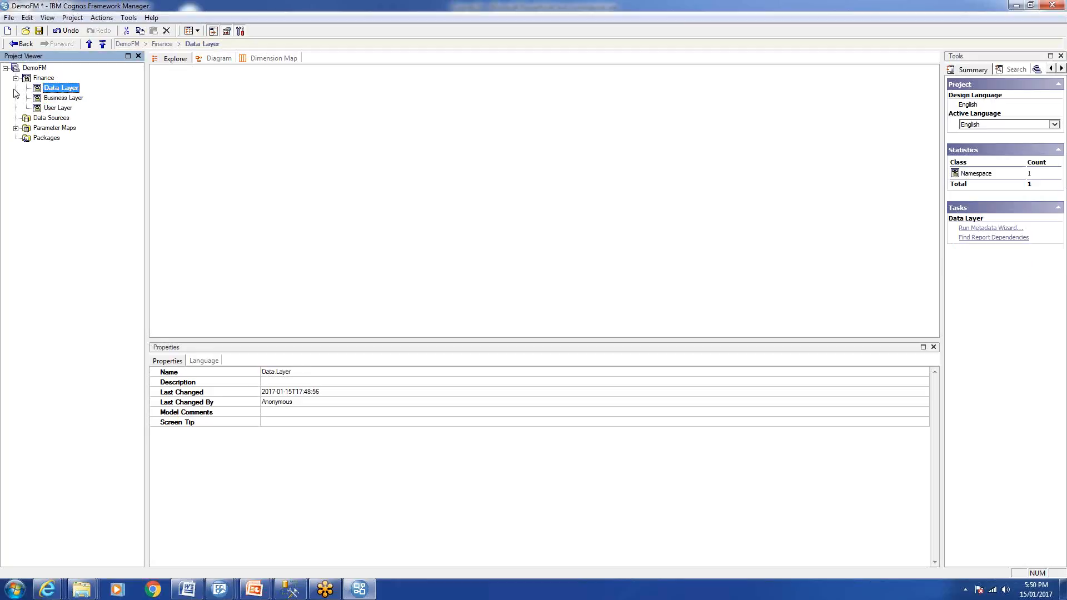
# Run the Metadata Wizard on the Finance namespace with Data Sources as the metadata source
pyautogui.click(106, 18)
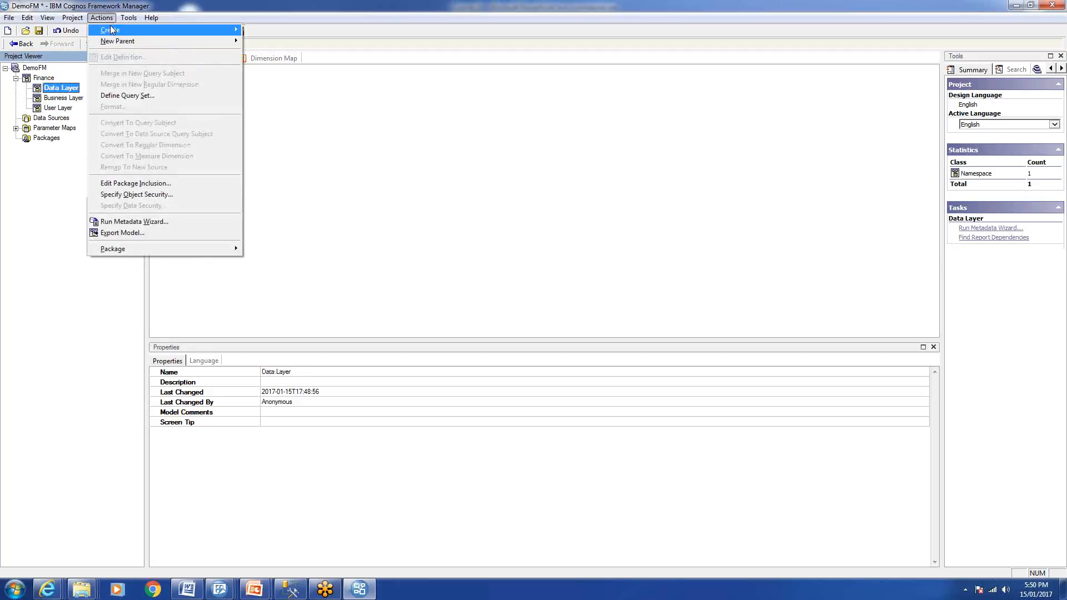
pyautogui.click(44, 78)
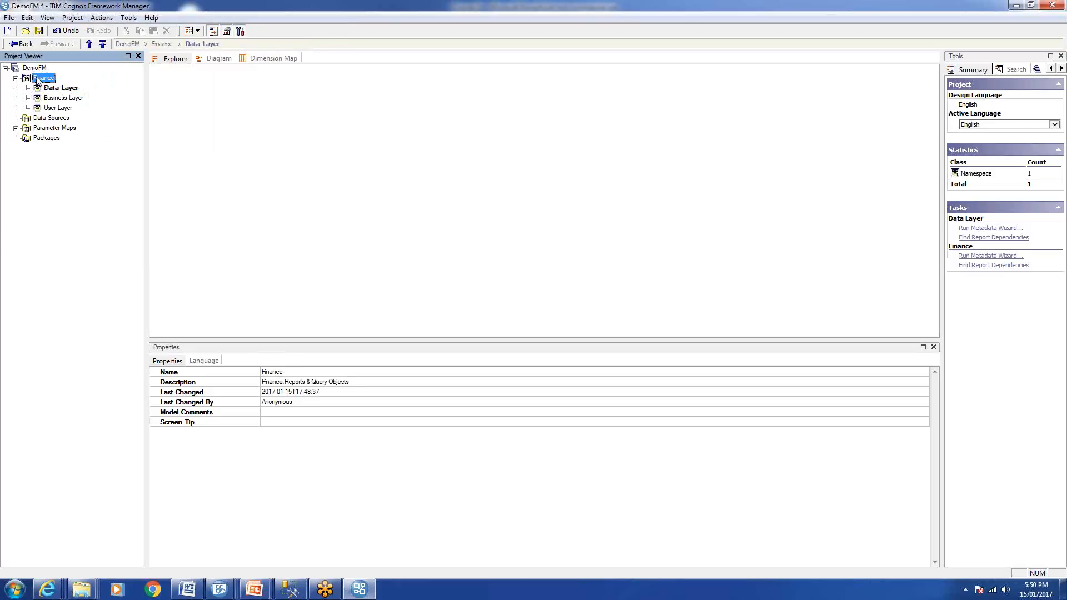
pyautogui.click(101, 19)
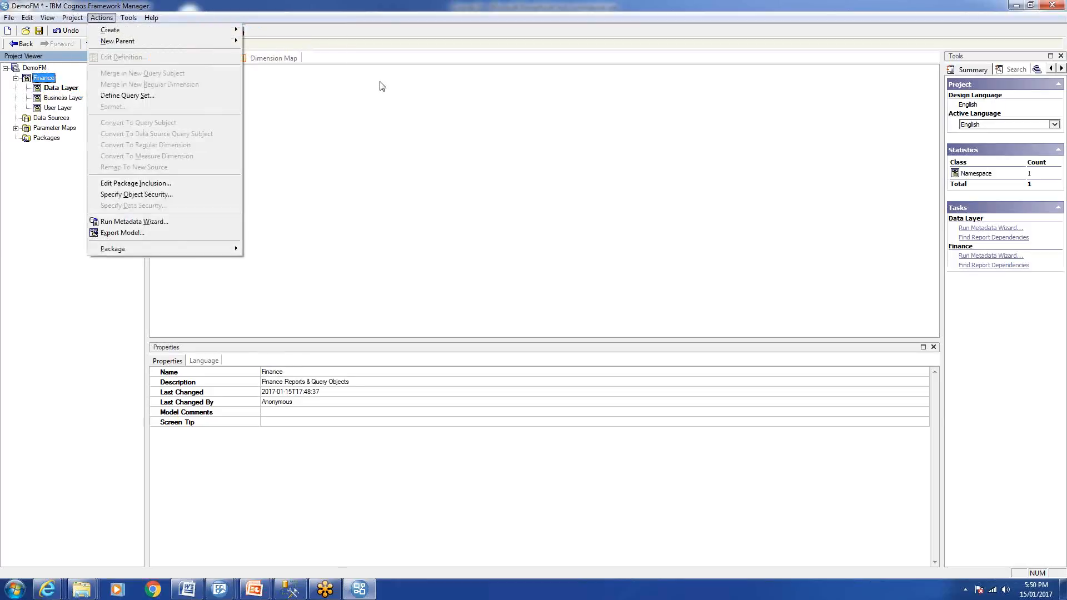
pyautogui.click(380, 82)
pyautogui.click(44, 78)
pyautogui.click(106, 19)
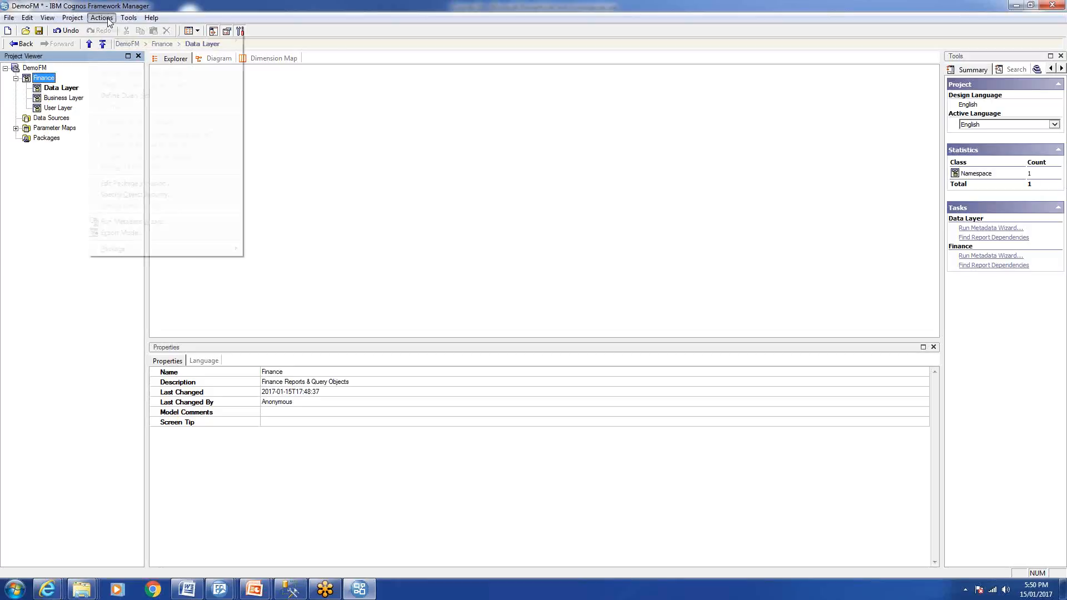
pyautogui.click(126, 222)
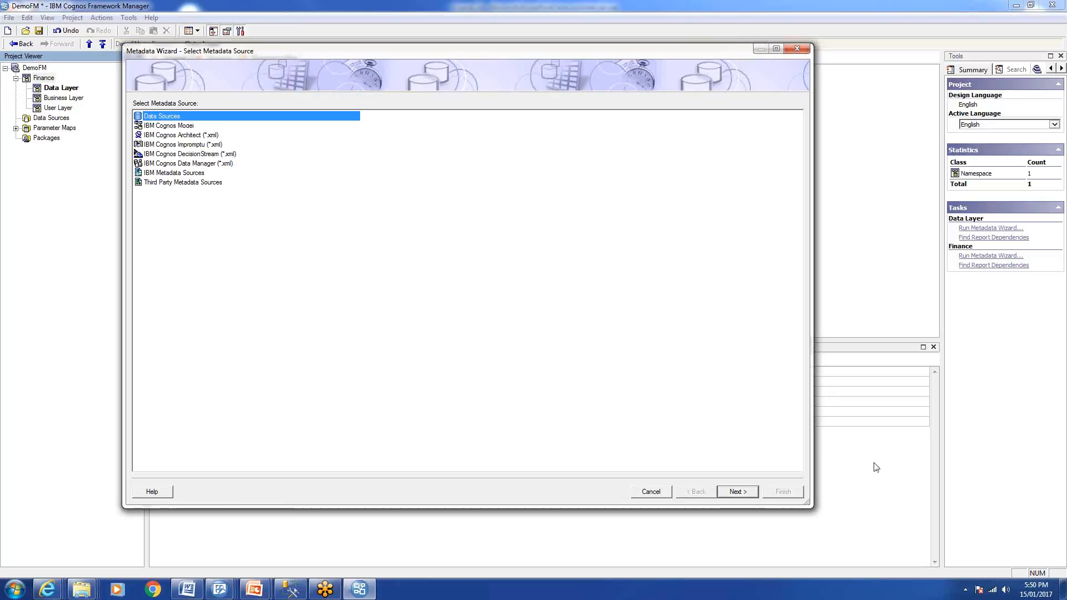
pyautogui.click(738, 492)
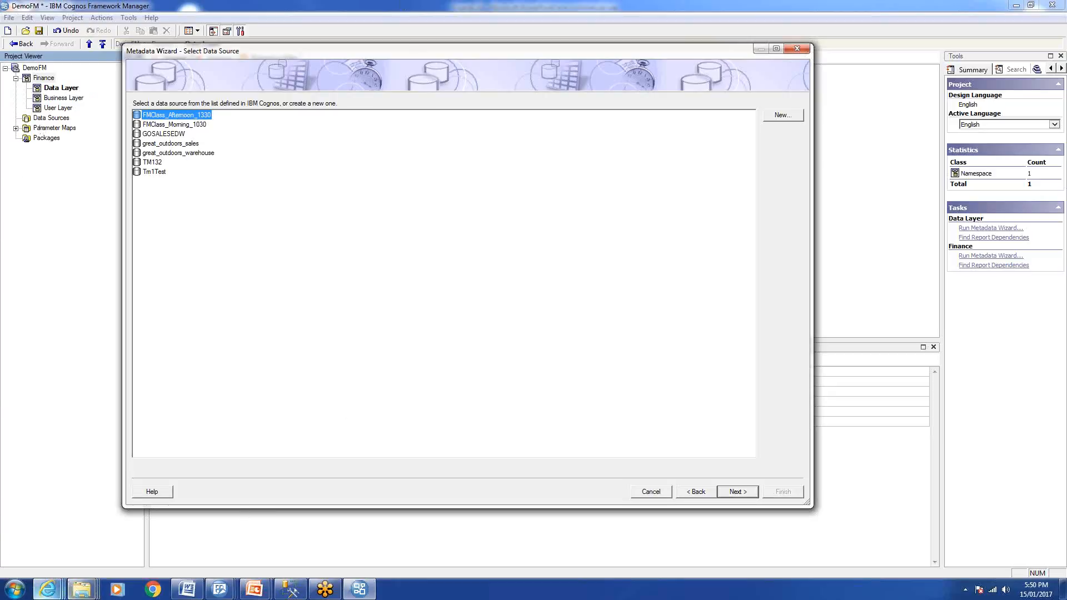
# Switch to IBM Cognos Connection in the browser and open the data source connections in IBM Cognos Administration
pyautogui.moveTo(53, 594)
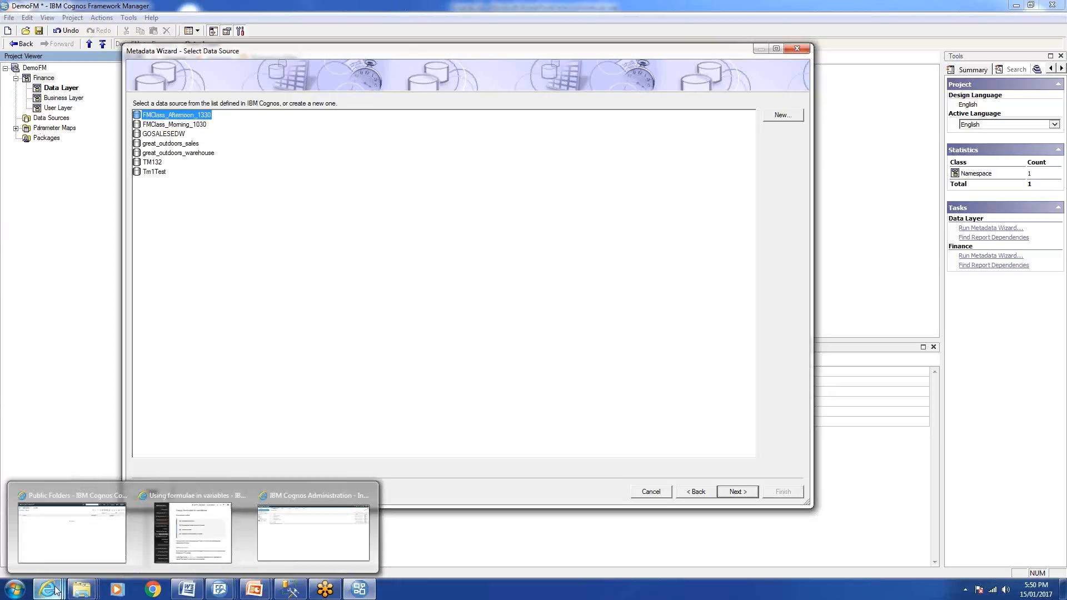
pyautogui.click(67, 547)
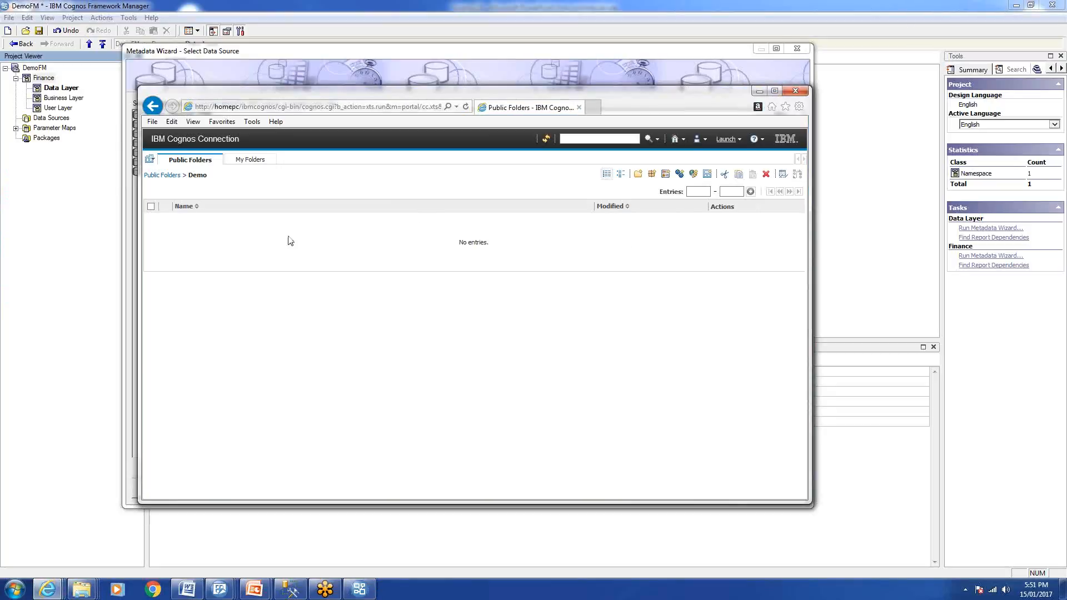
pyautogui.moveTo(461, 100); pyautogui.dragTo(399, 59)
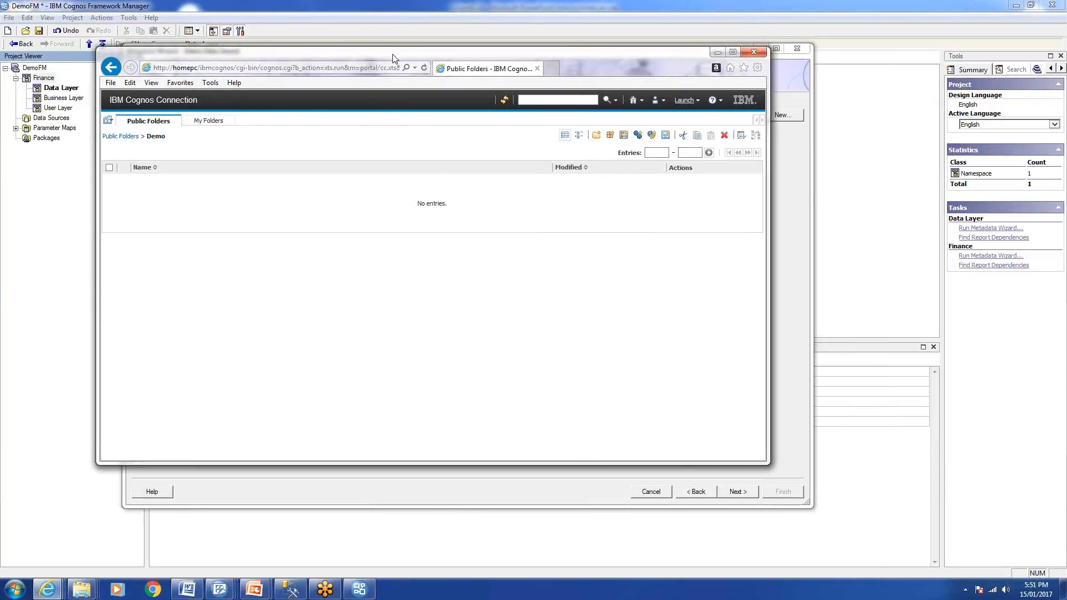
pyautogui.click(687, 100)
pyautogui.click(648, 196)
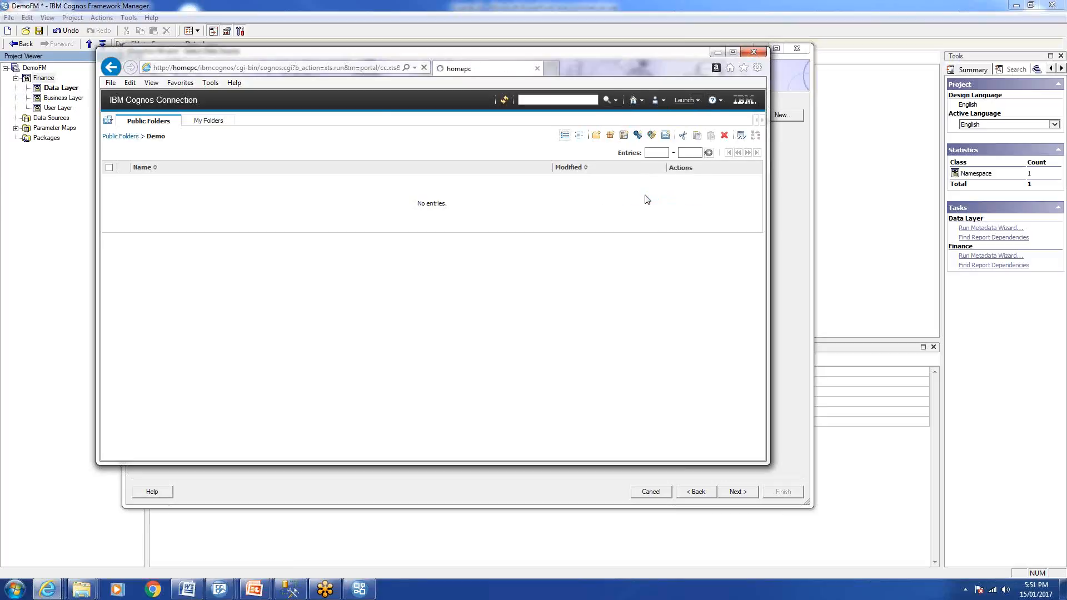
pyautogui.click(272, 125)
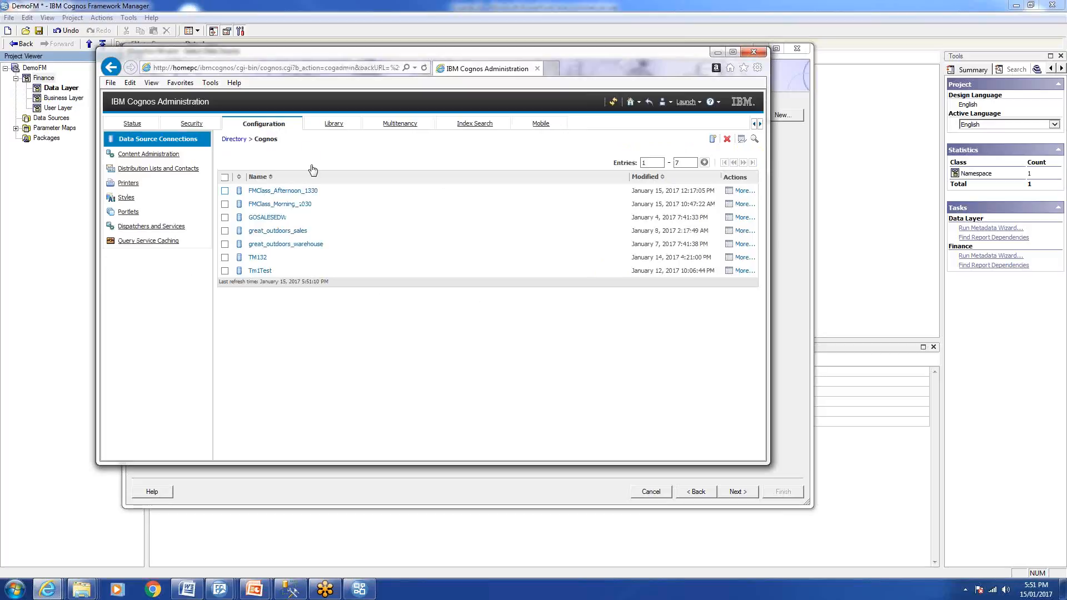
# Delete the FMClass_Afternoon_1330 and FMClass_Morning_1030 data source connections
pyautogui.click(225, 191)
pyautogui.click(225, 204)
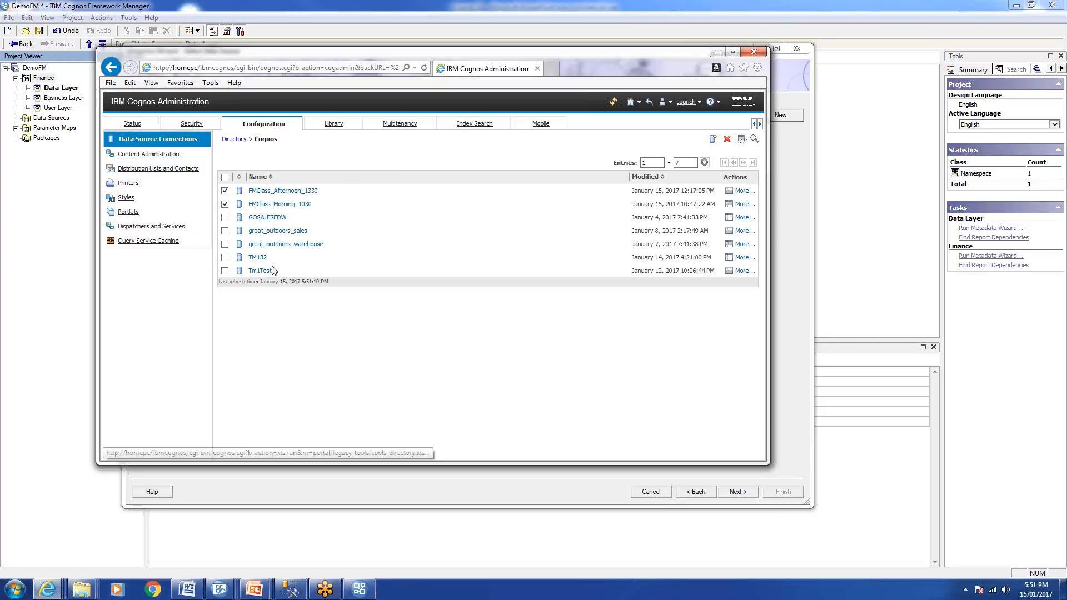
pyautogui.click(727, 139)
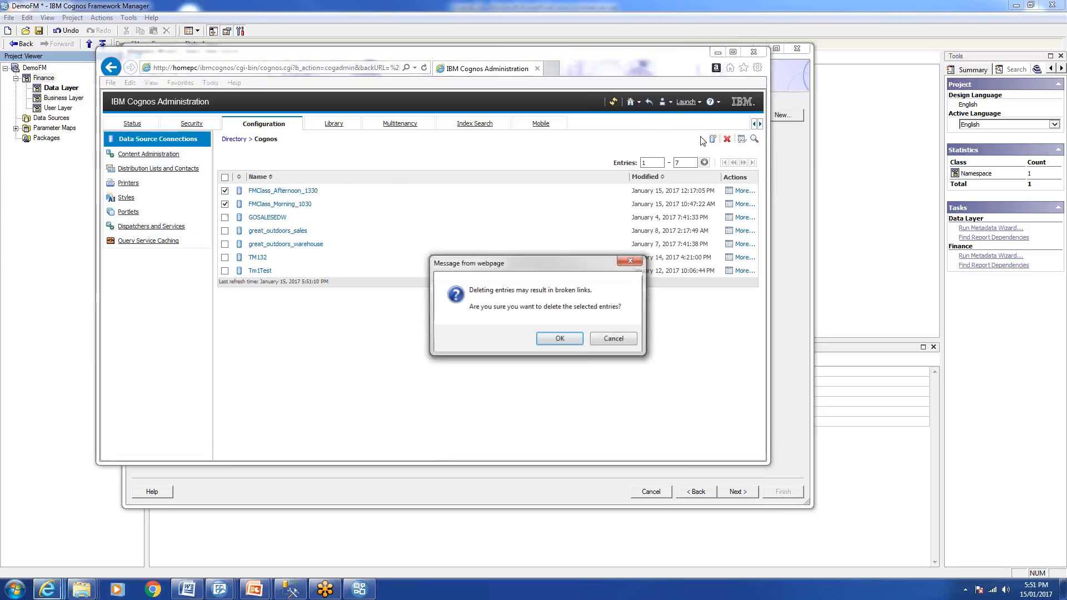
pyautogui.press('Return')
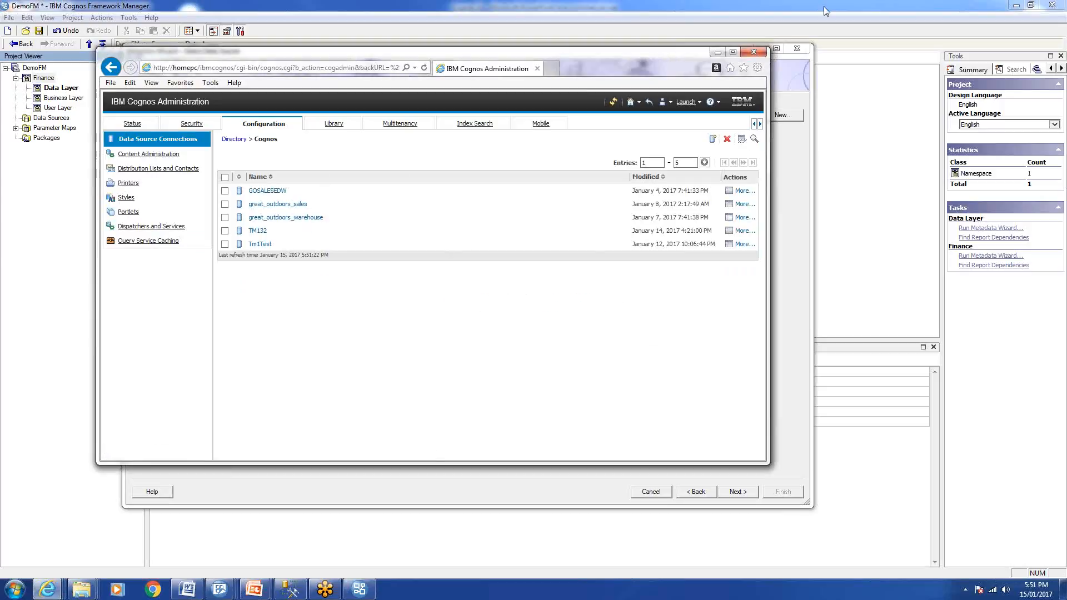
# Switch back to Framework Manager and reload the Metadata Wizard's data source selection
pyautogui.click(718, 52)
pyautogui.click(696, 492)
pyautogui.click(734, 491)
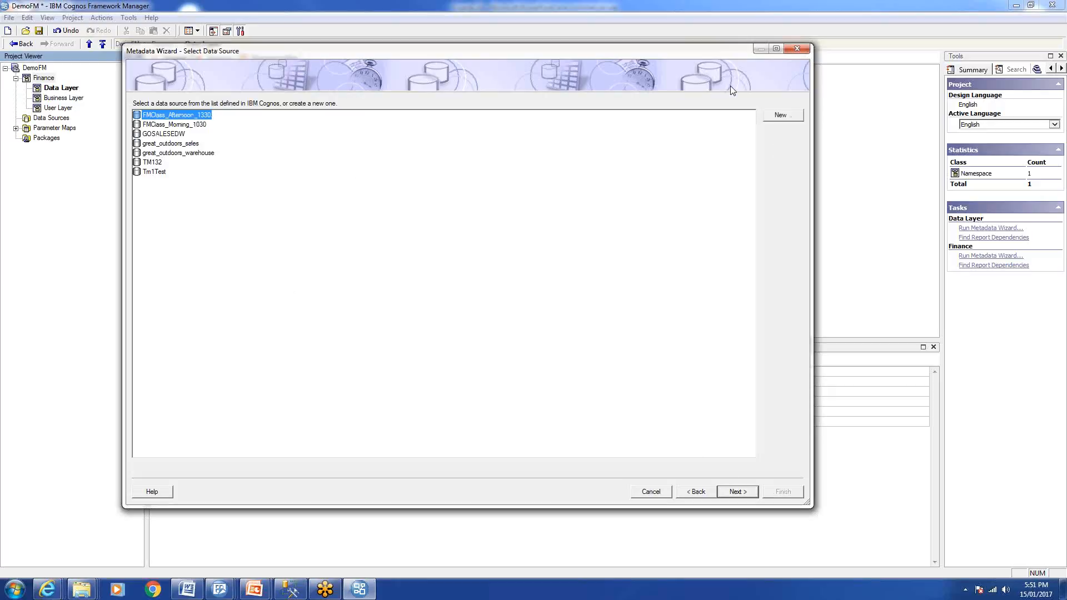
# Start a new data source from the Metadata Wizard and name it FM_Demo_Eve_530
pyautogui.click(798, 116)
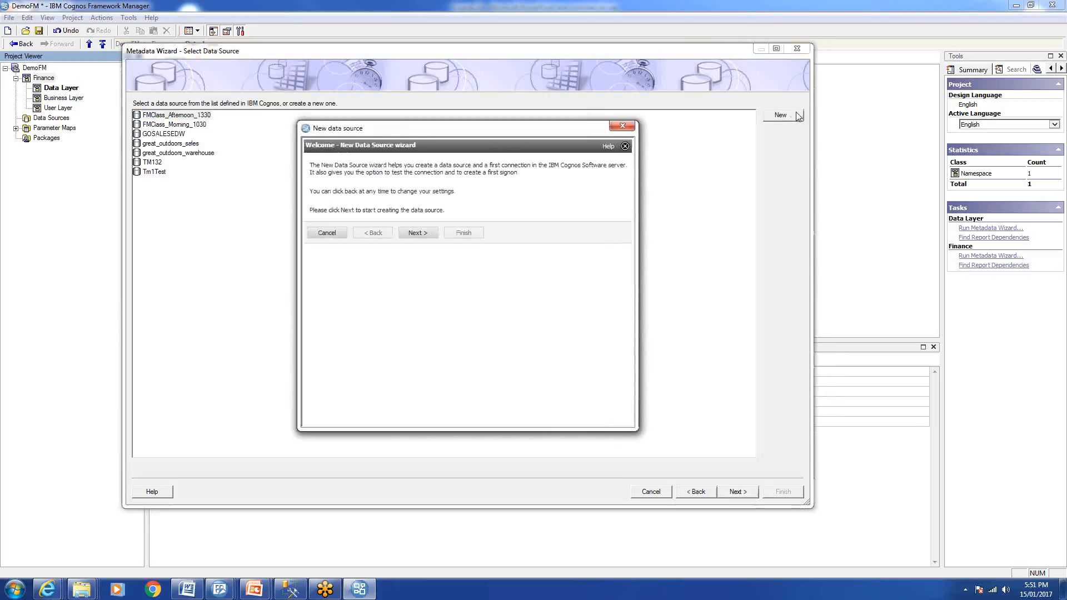
pyautogui.click(429, 234)
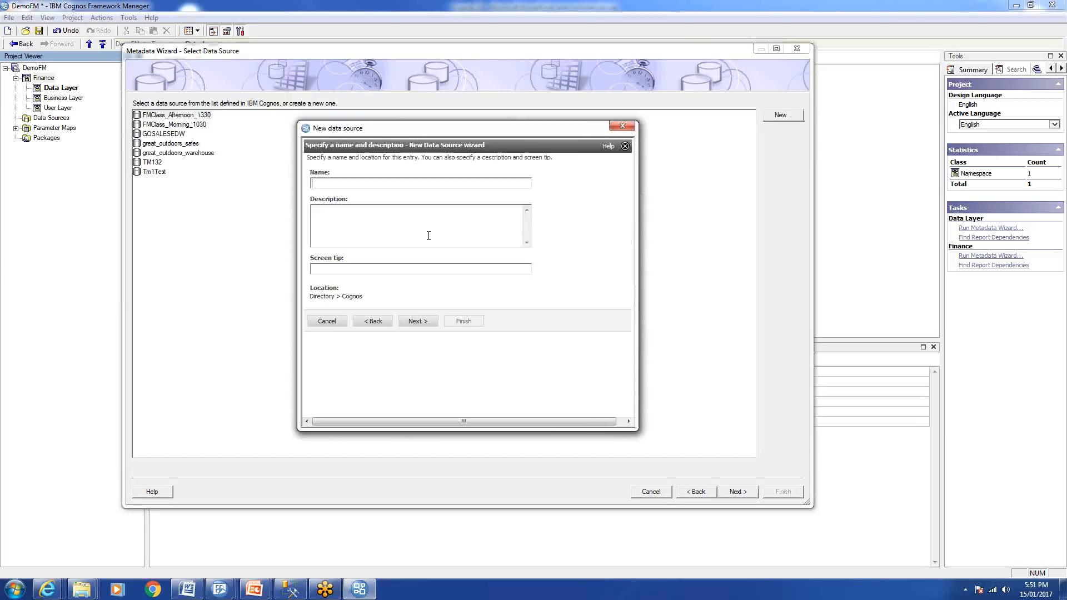
pyautogui.moveTo(511, 130); pyautogui.dragTo(490, 110)
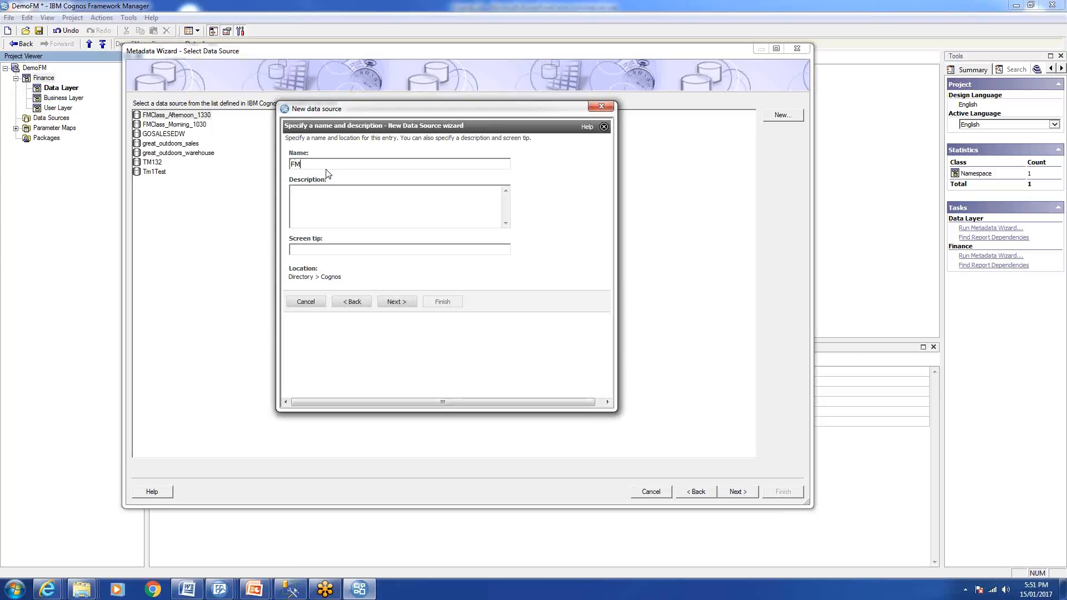
pyautogui.write('_Demo_Eve_530')
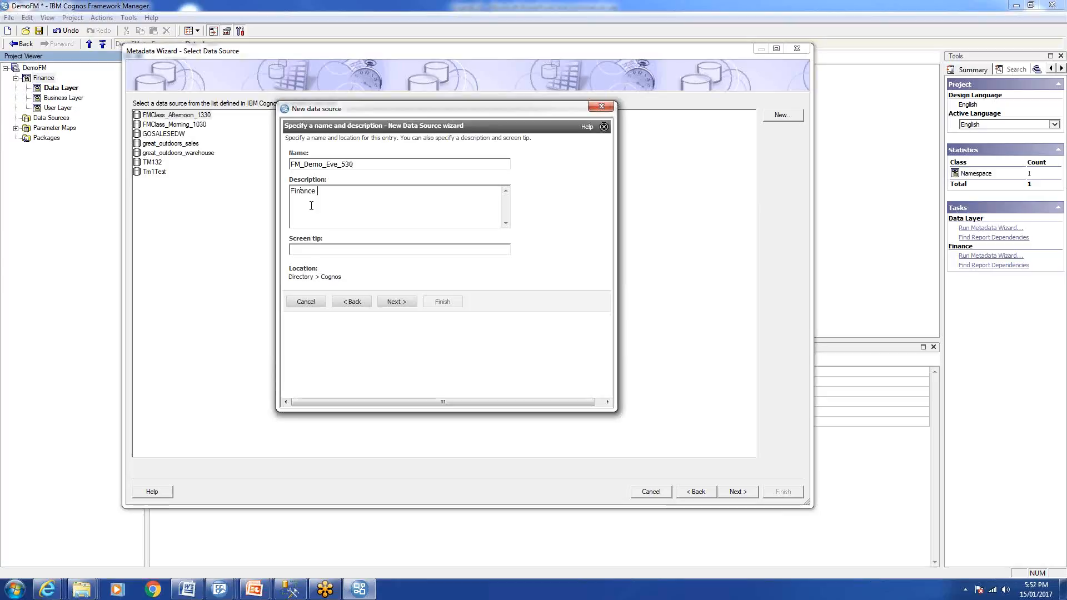
# Give the new data source the description "Finance Reports" and the screen tip "Go Sales EDW", and proceed to its connection settings
pyautogui.write('Reports')
pyautogui.moveTo(362, 200); pyautogui.dragTo(233, 225)
pyautogui.click(317, 248)
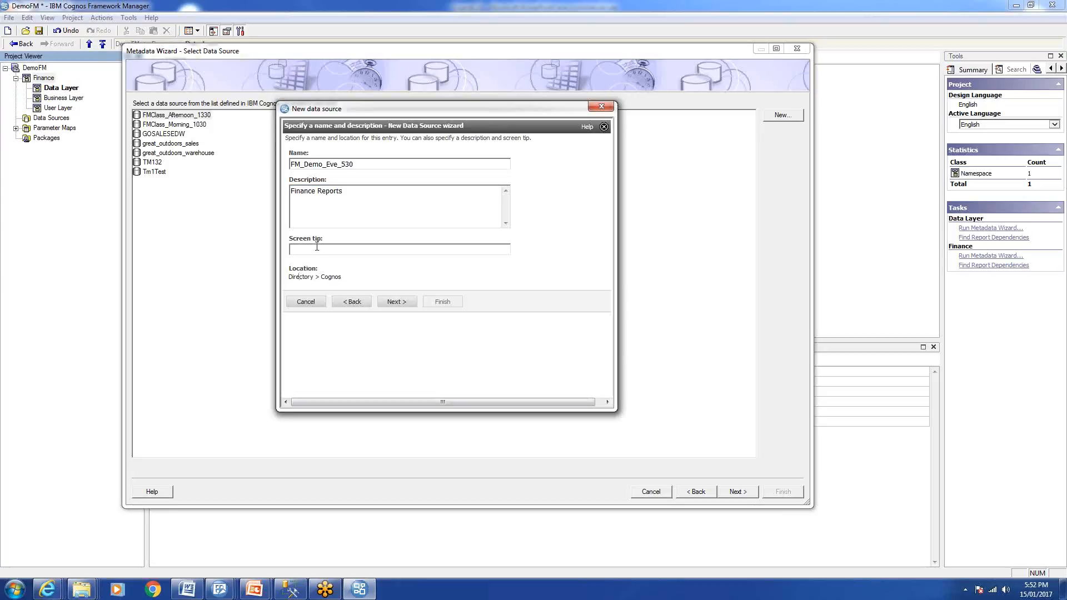
pyautogui.write('Go Sales EDW')
pyautogui.moveTo(354, 251); pyautogui.dragTo(278, 265)
pyautogui.moveTo(395, 193); pyautogui.dragTo(290, 205)
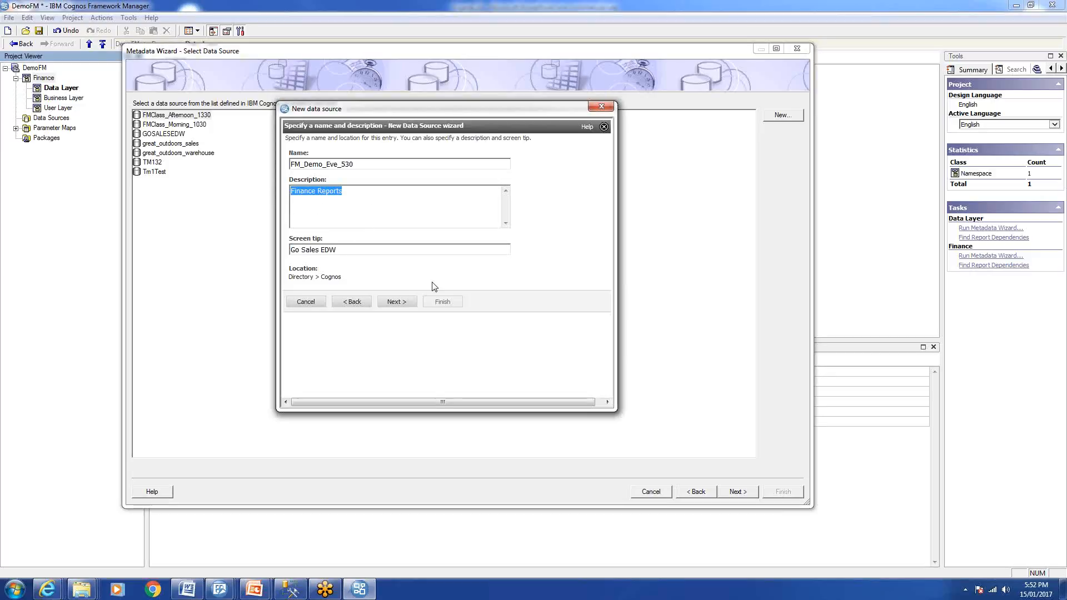
pyautogui.moveTo(542, 116); pyautogui.dragTo(537, 82)
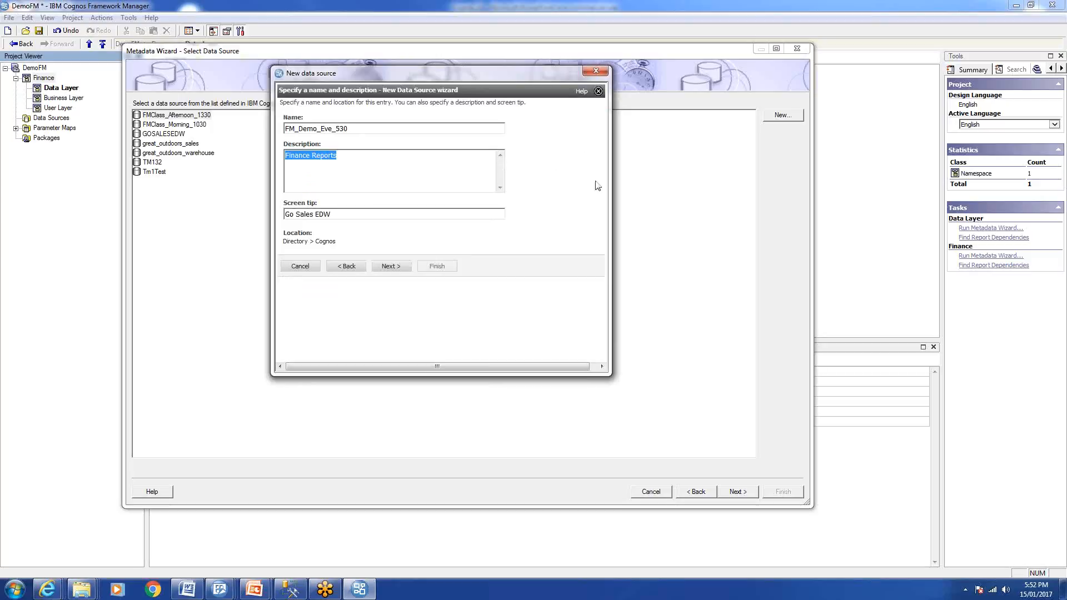
pyautogui.click(389, 267)
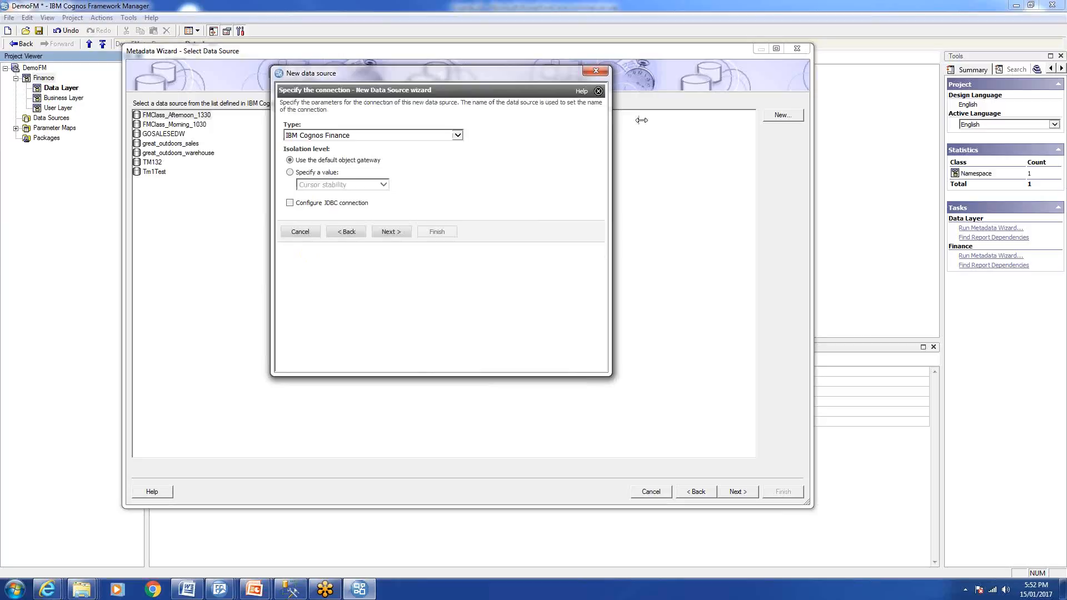
# Choose Microsoft SQL Server (OLE DB) as the connection type with JDBC connection configuration enabled, and continue to the connection string settings
pyautogui.moveTo(642, 120); pyautogui.dragTo(761, 120)
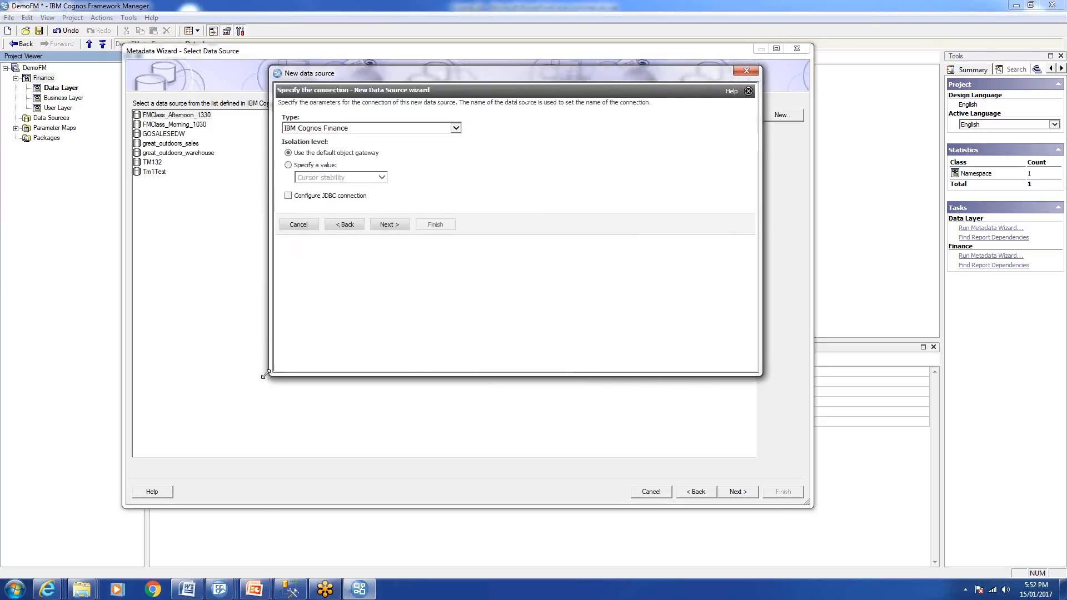
pyautogui.moveTo(265, 374); pyautogui.dragTo(192, 421)
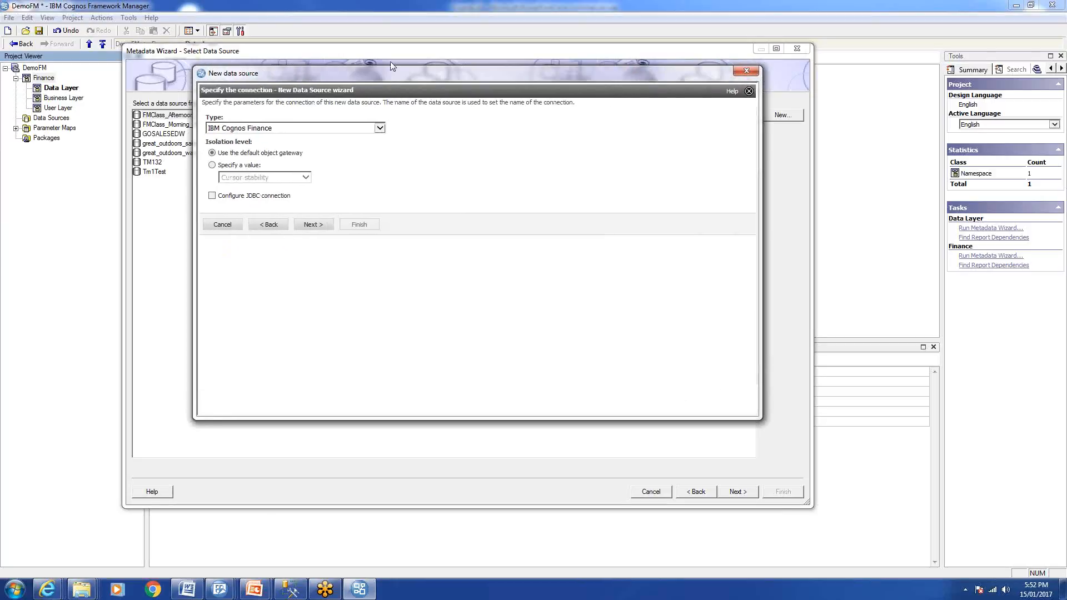
pyautogui.moveTo(393, 74); pyautogui.dragTo(367, 42)
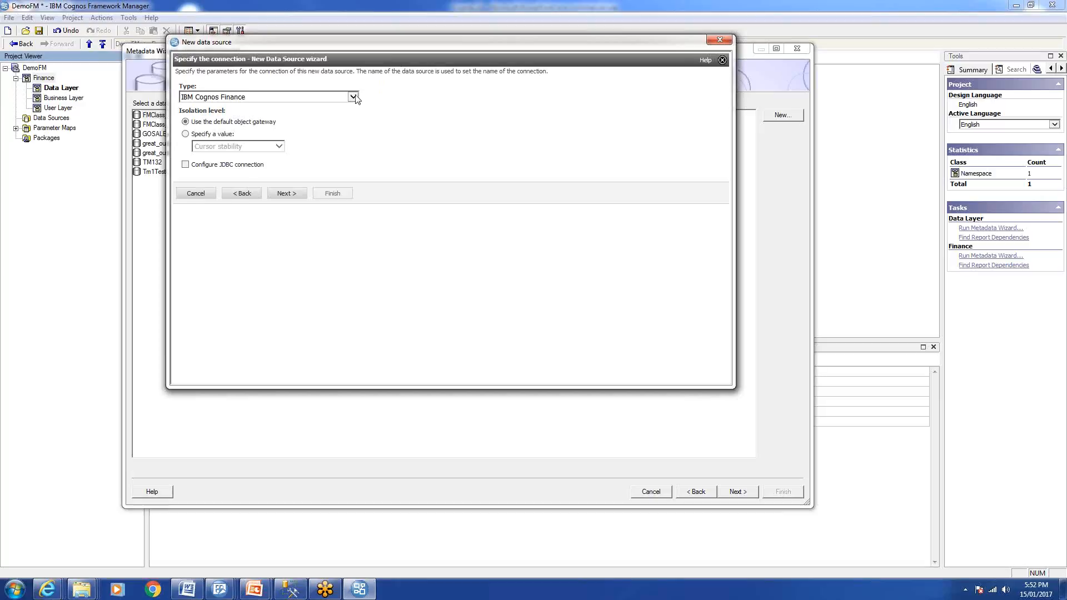
pyautogui.click(353, 98)
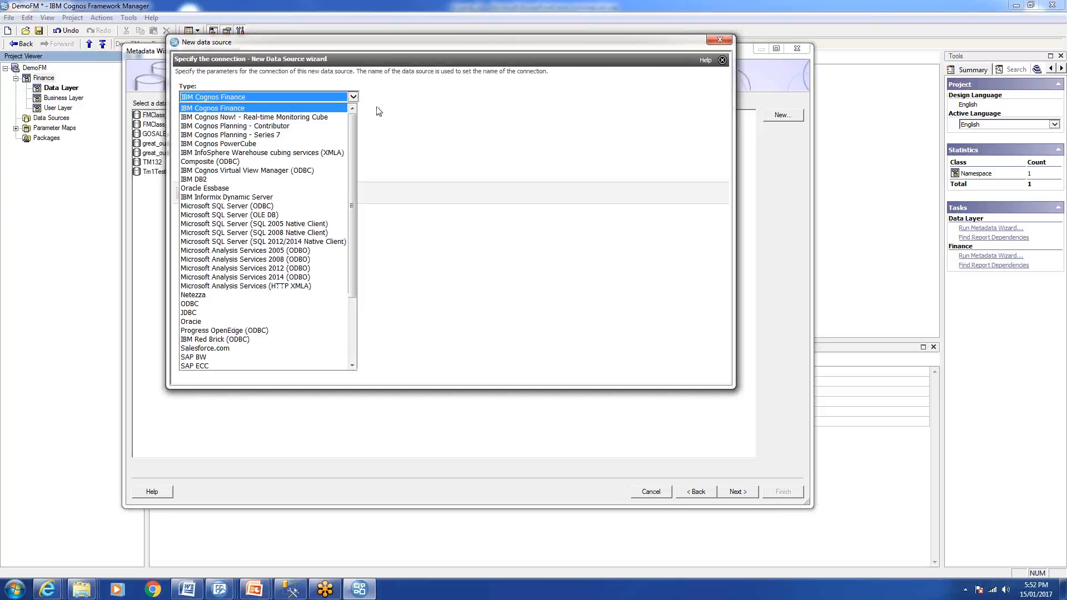
pyautogui.moveTo(351, 163)
pyautogui.mouseDown()
pyautogui.moveTo(353, 181)
pyautogui.moveTo(352, 162)
pyautogui.mouseUp()
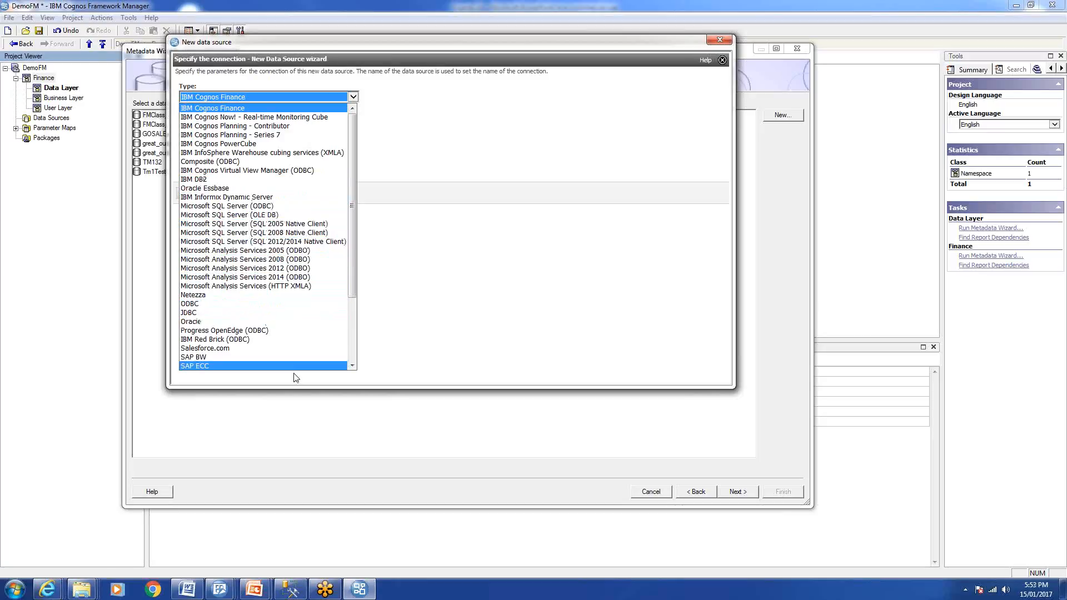
pyautogui.moveTo(351, 284); pyautogui.dragTo(350, 353)
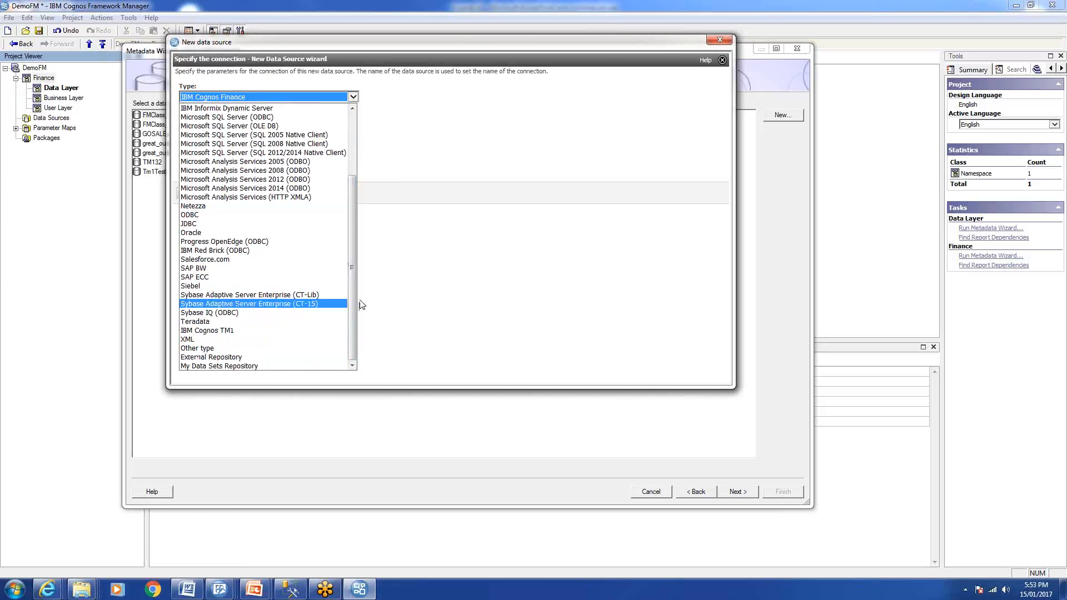
pyautogui.moveTo(352, 303); pyautogui.dragTo(352, 230)
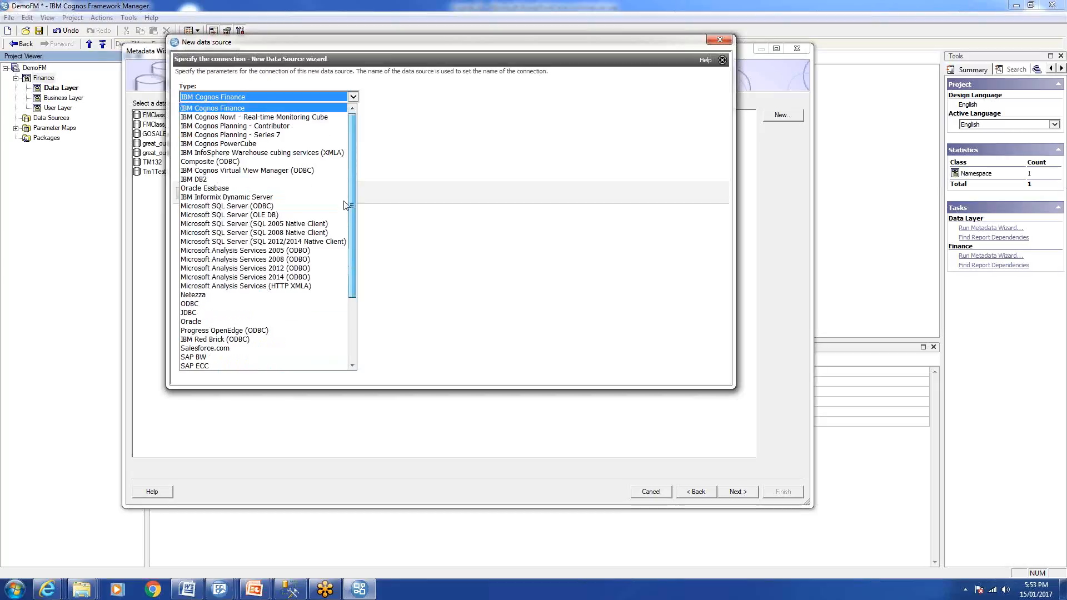
pyautogui.click(257, 218)
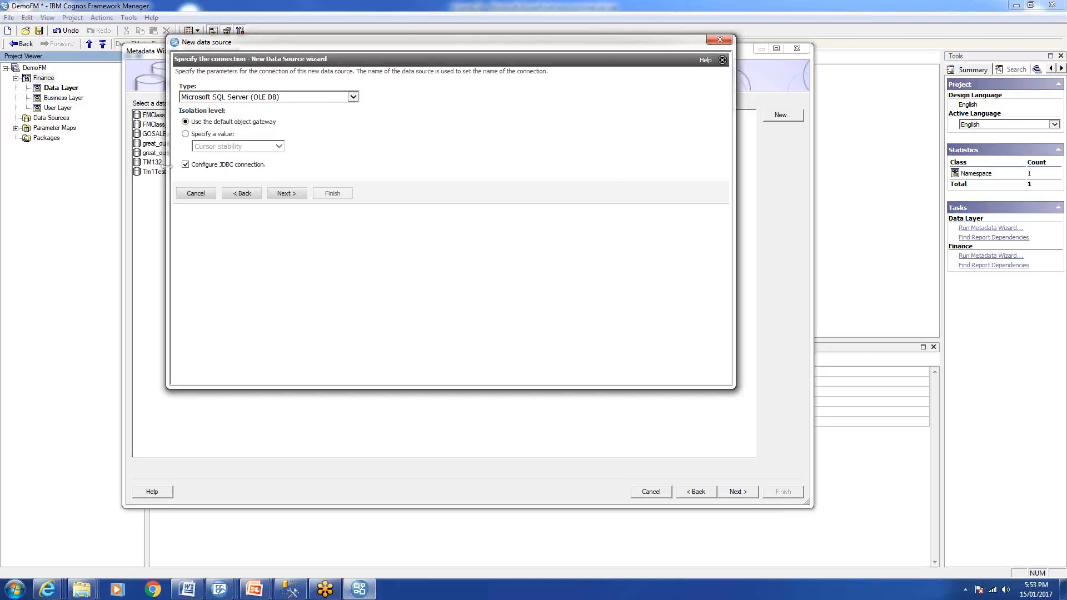
pyautogui.click(185, 164)
pyautogui.moveTo(396, 43); pyautogui.dragTo(412, 73)
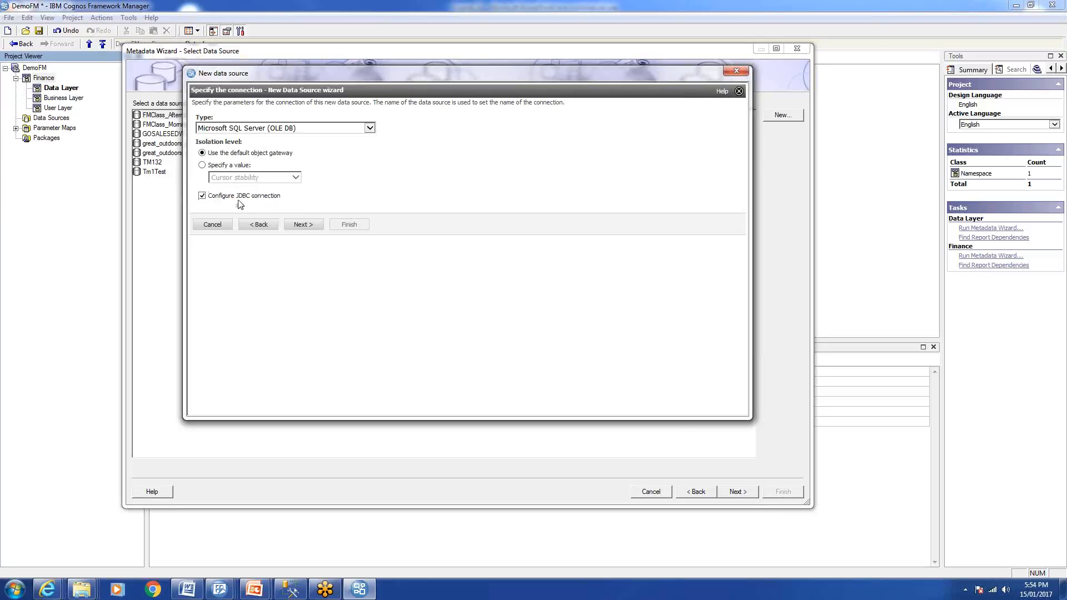
pyautogui.click(302, 225)
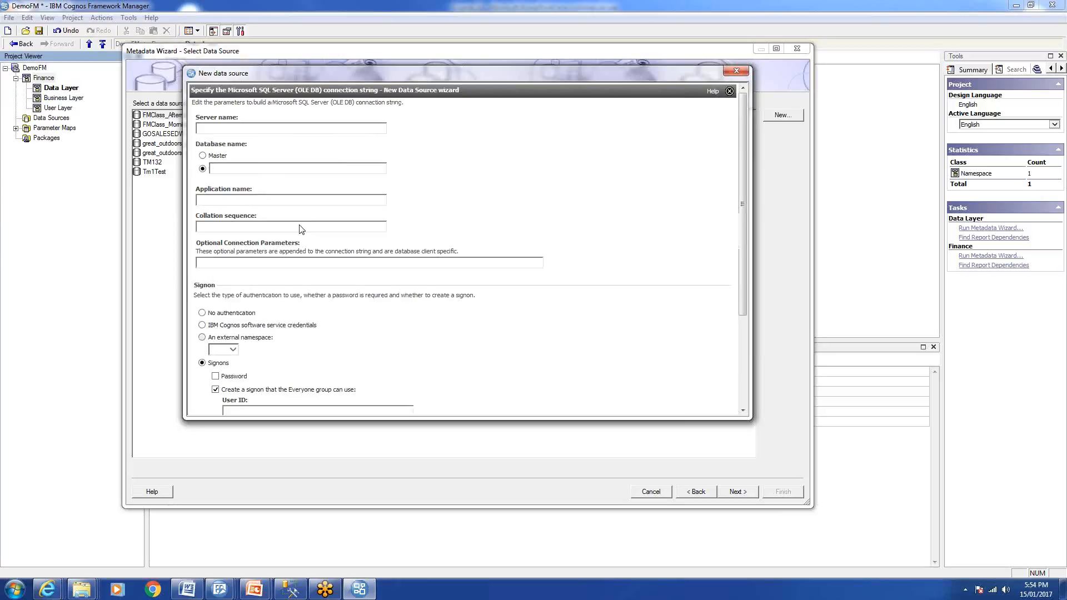
# Set the OLE DB connection's server name to homepc and its database name to gosalesedw
pyautogui.moveTo(395, 78); pyautogui.dragTo(384, 31)
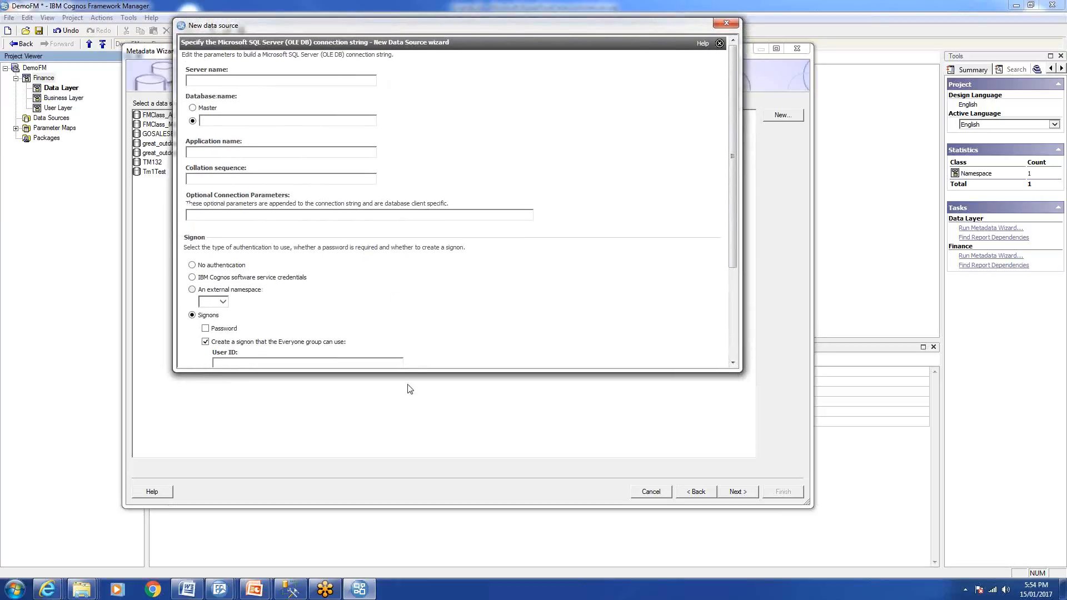
pyautogui.moveTo(408, 371); pyautogui.dragTo(391, 530)
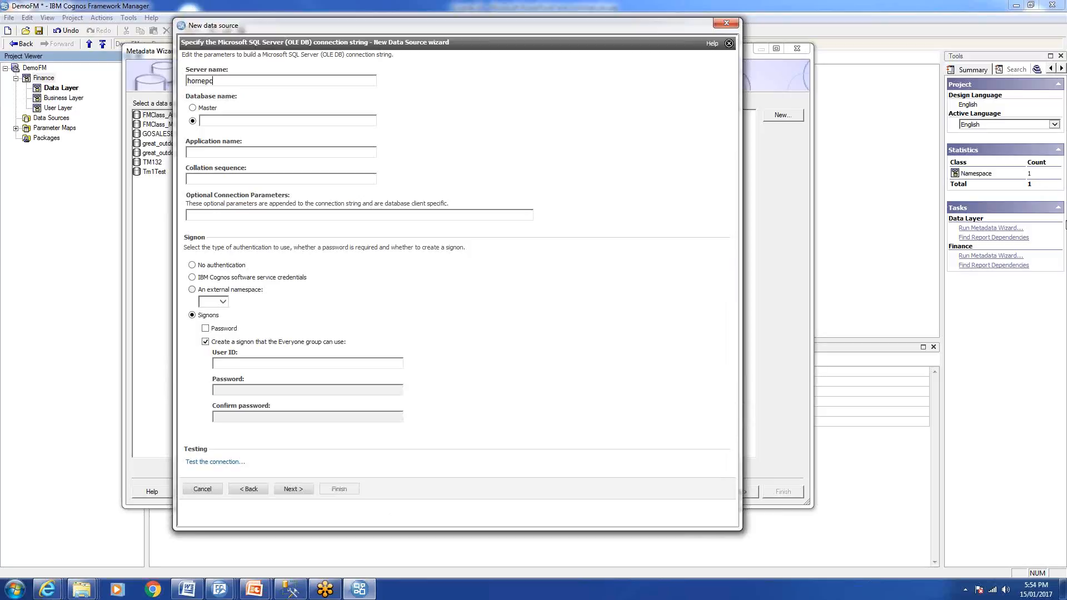
pyautogui.click(271, 120)
pyautogui.write('e')
pyautogui.hotkey('shift', 'Left')
pyautogui.hotkey('shift', 'Left')
pyautogui.press('BackSpace')
# Switch to SQL Server Management Studio and check the names of the homepc server and its GOSALESEDW database
pyautogui.click(292, 591)
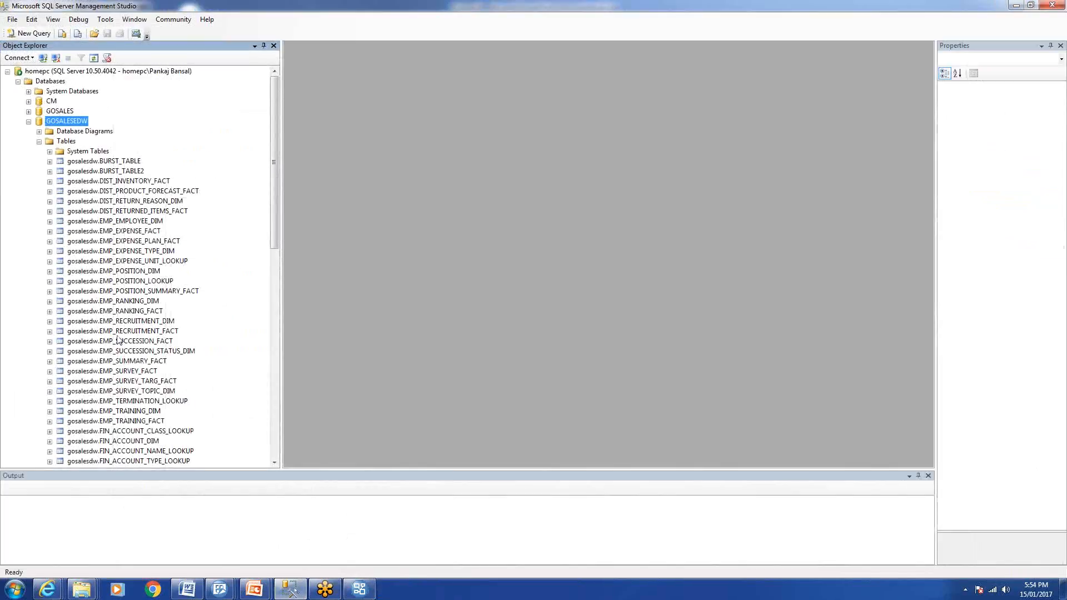
pyautogui.click(40, 71)
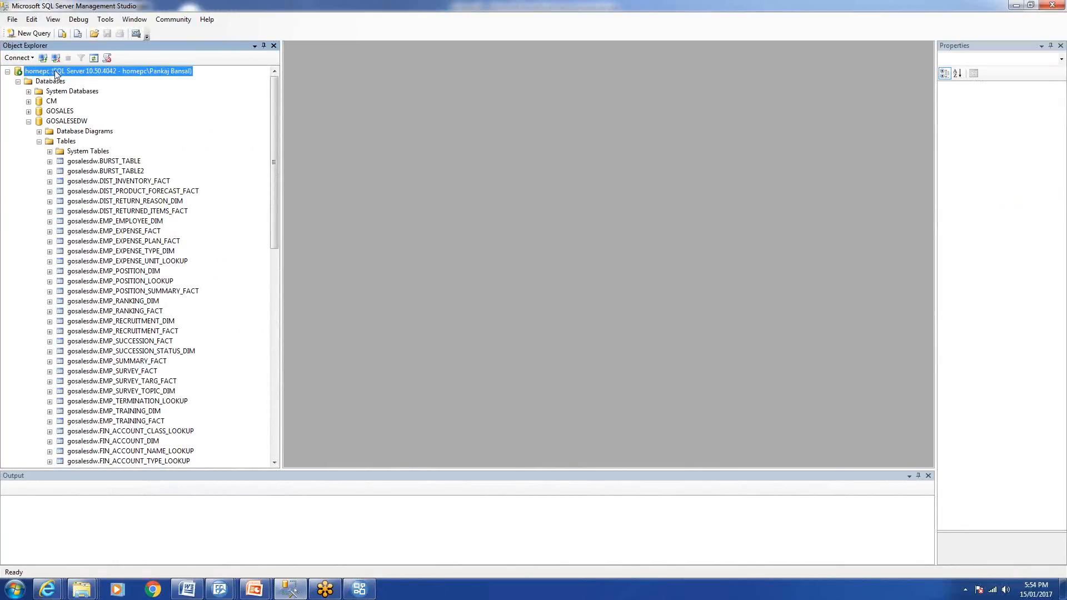
pyautogui.click(60, 123)
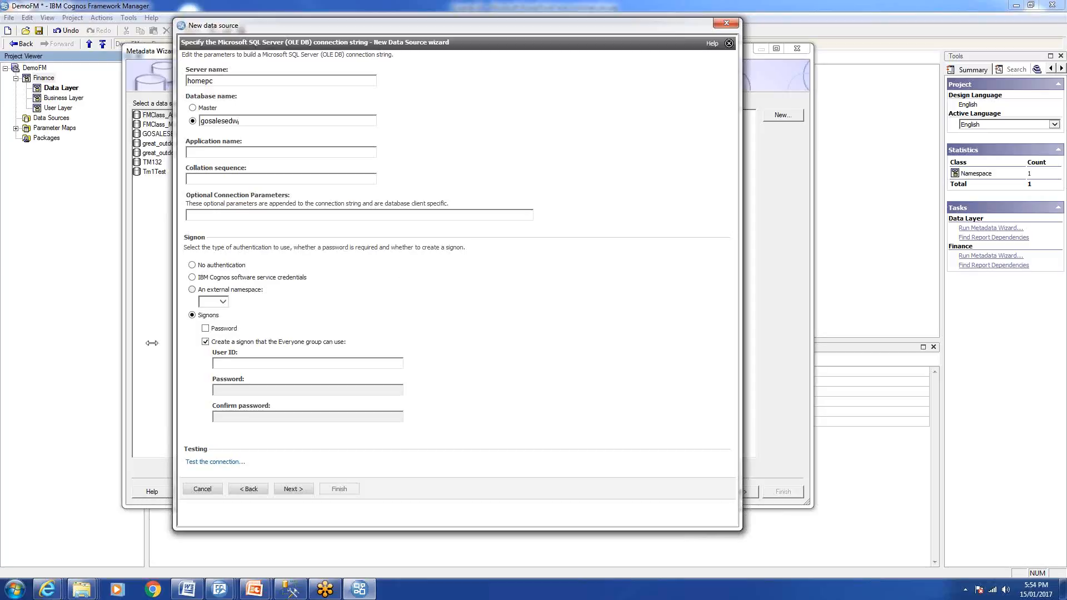
# Back in the data source wizard, set up a password signon with user ID edw_data_extract and its password, and test the OLE DB connection
pyautogui.click(204, 329)
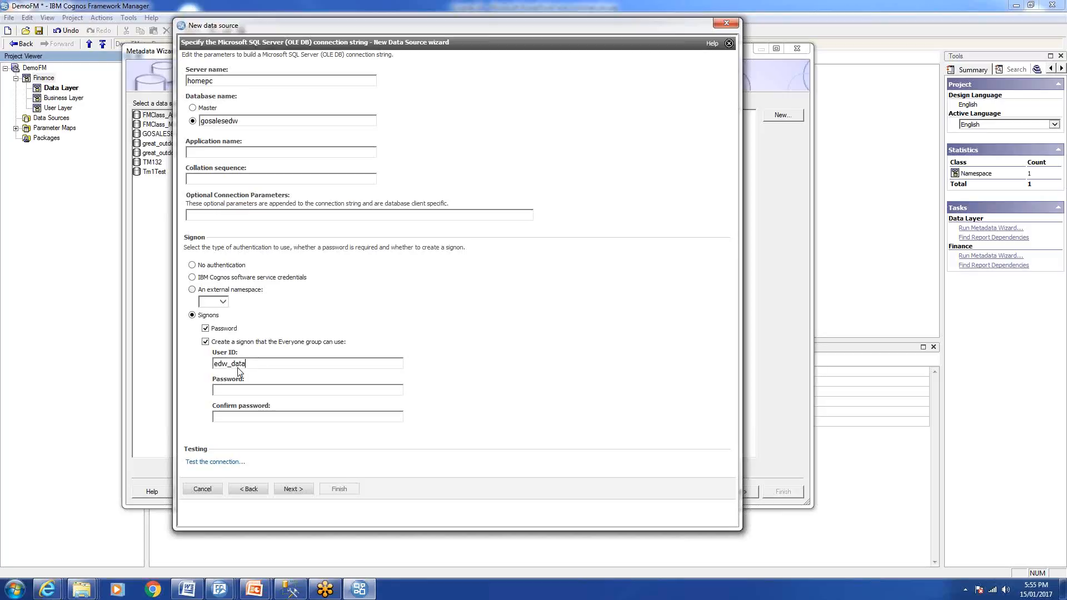
pyautogui.write('e••')
pyautogui.click(219, 463)
pyautogui.click(206, 93)
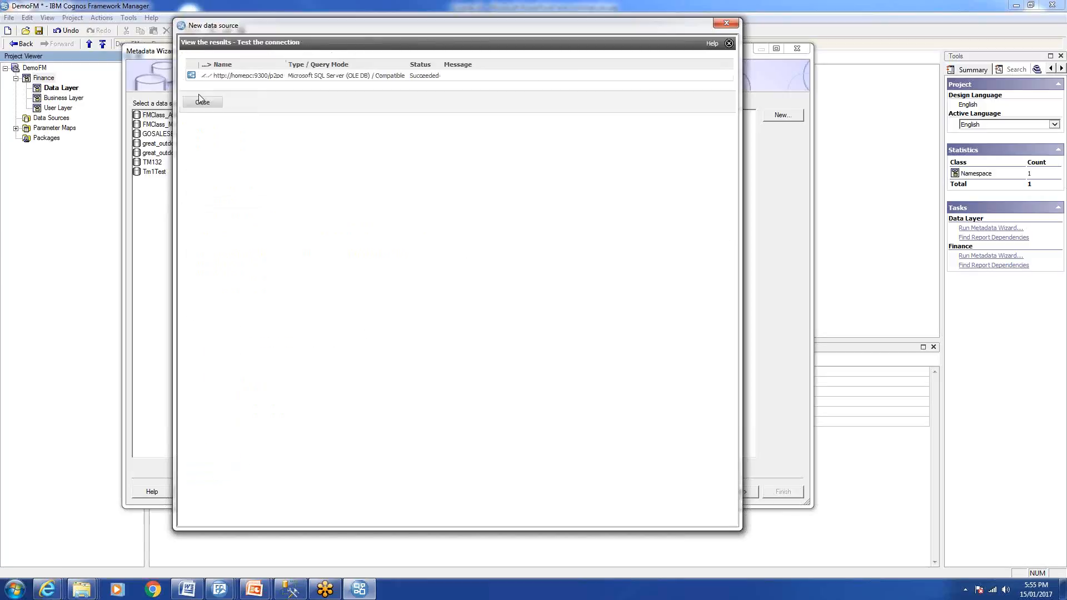
pyautogui.click(211, 109)
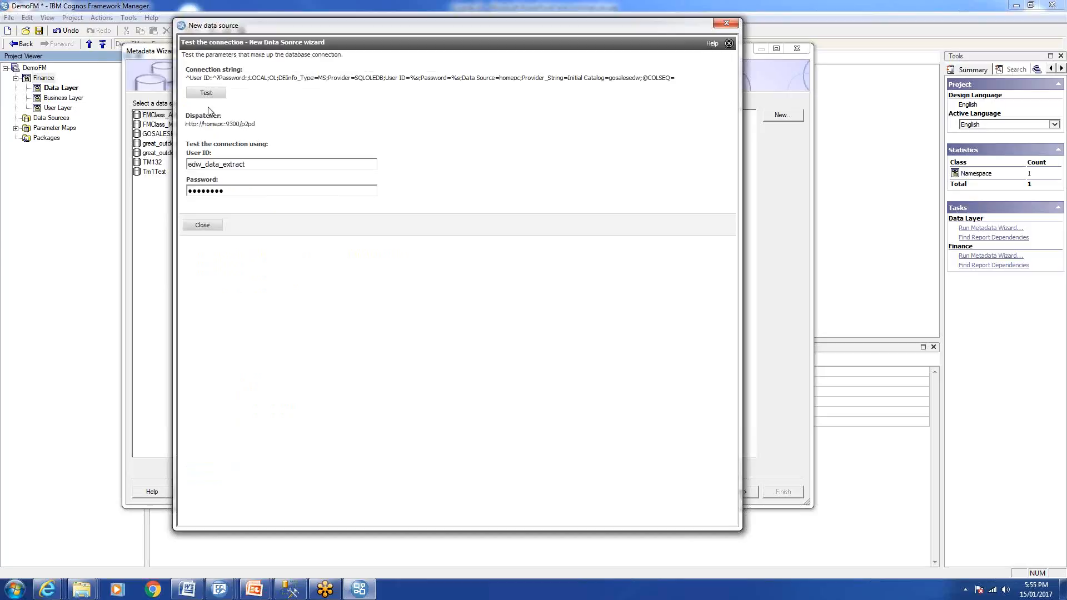
pyautogui.click(207, 227)
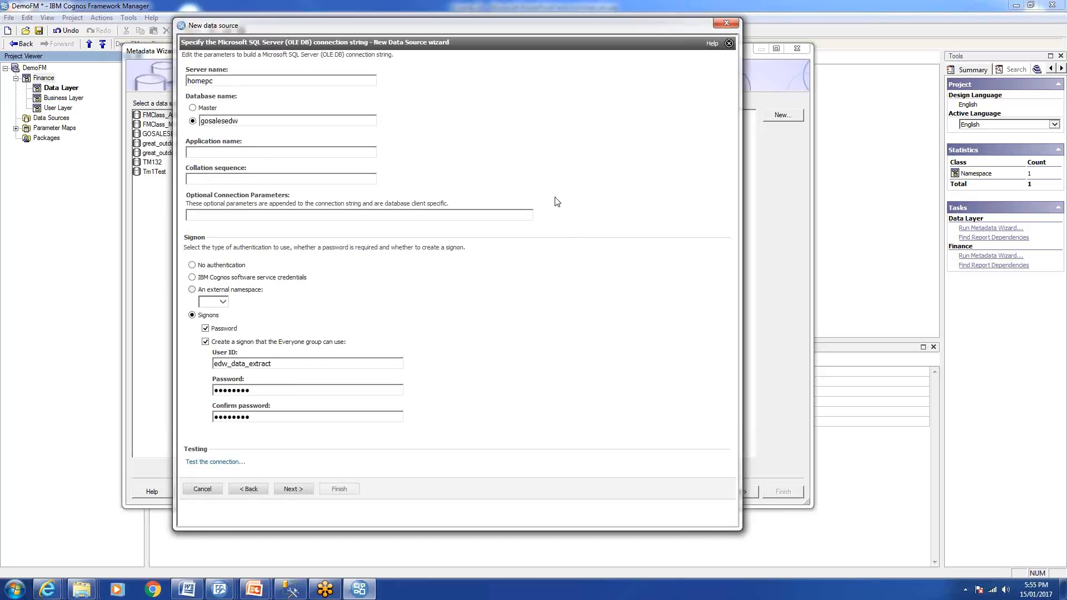
# Continue to the JDBC connection string and enter server homepc, port 1433, instance homepc and database gosalesedw
pyautogui.click(295, 490)
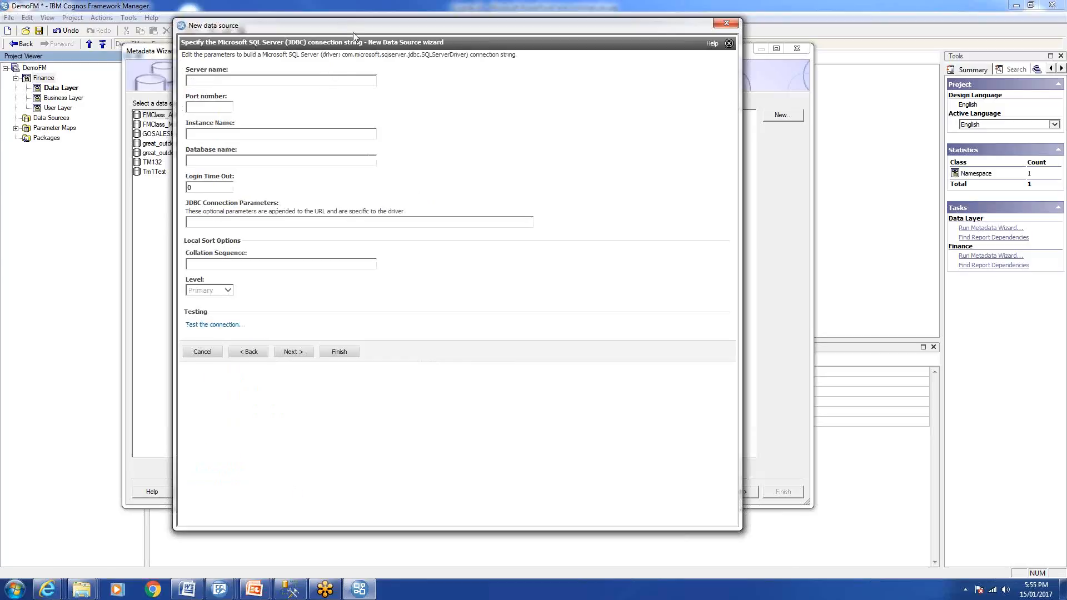
pyautogui.moveTo(347, 25); pyautogui.dragTo(387, 68)
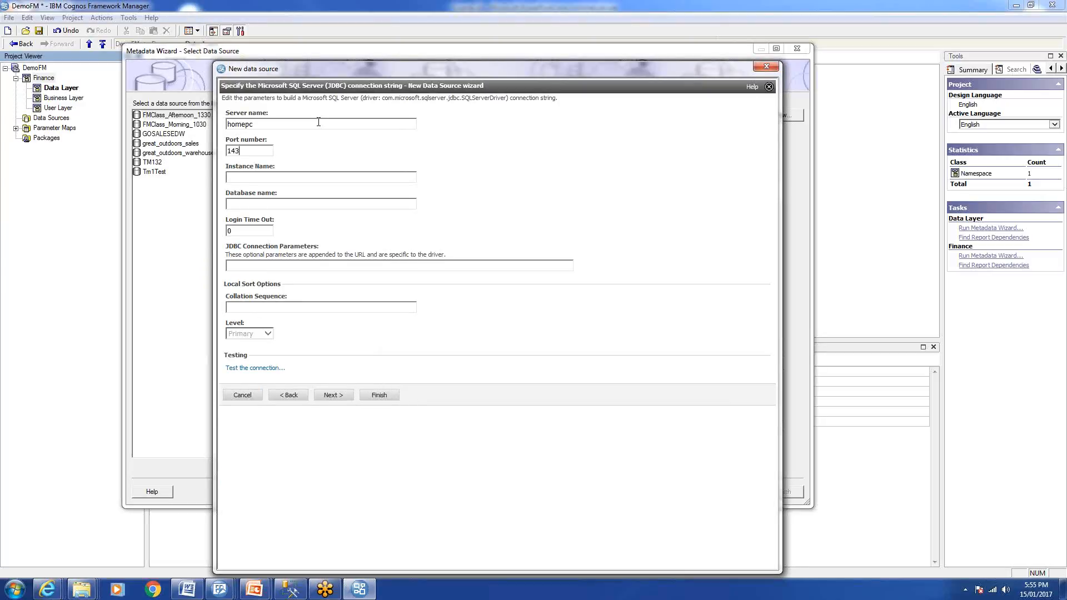
pyautogui.press('Tab')
pyautogui.write('omeogosales')
# Test the JDBC connection, then finish creating the data source and close its wizard
pyautogui.click(273, 369)
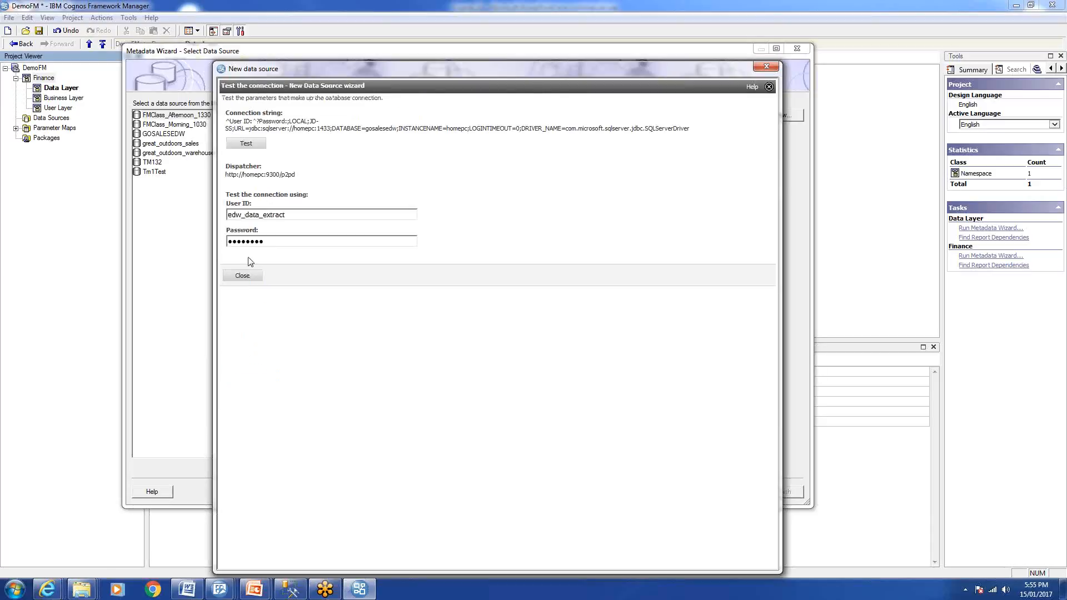
pyautogui.click(245, 144)
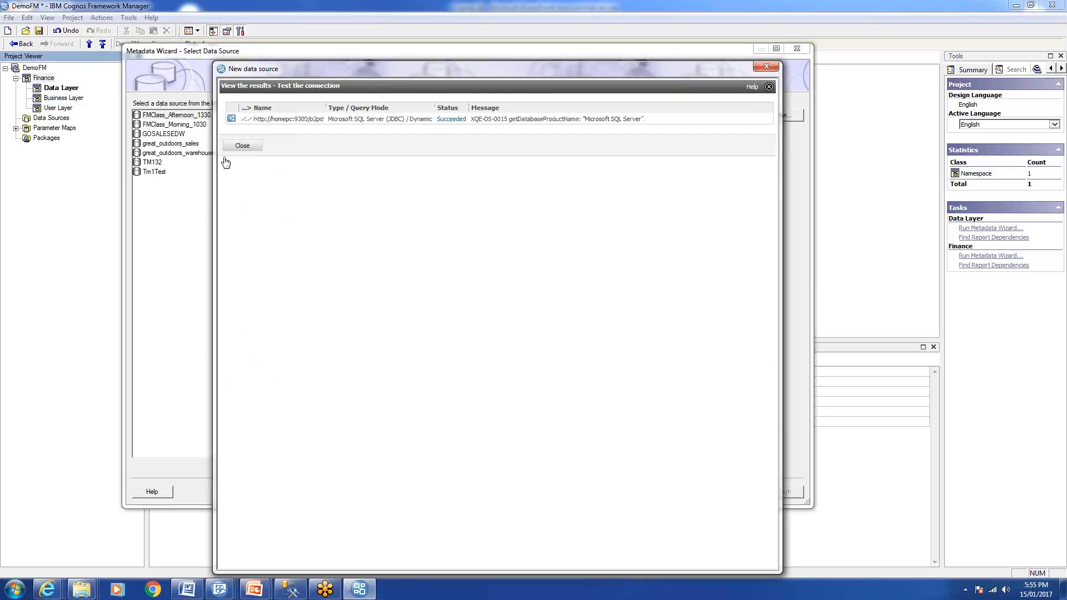
pyautogui.click(238, 147)
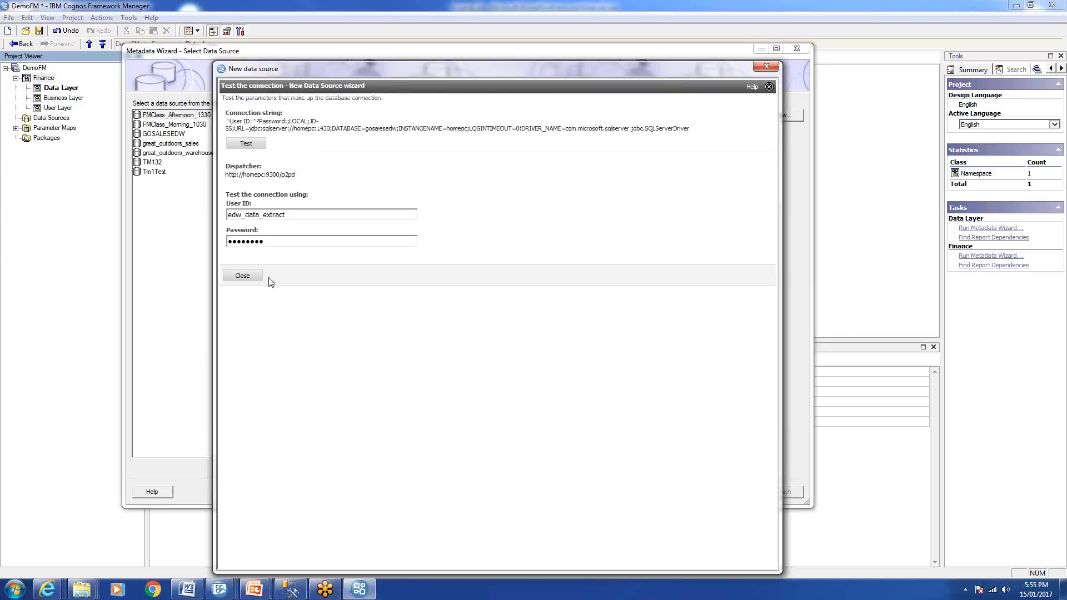
pyautogui.click(234, 279)
pyautogui.click(378, 396)
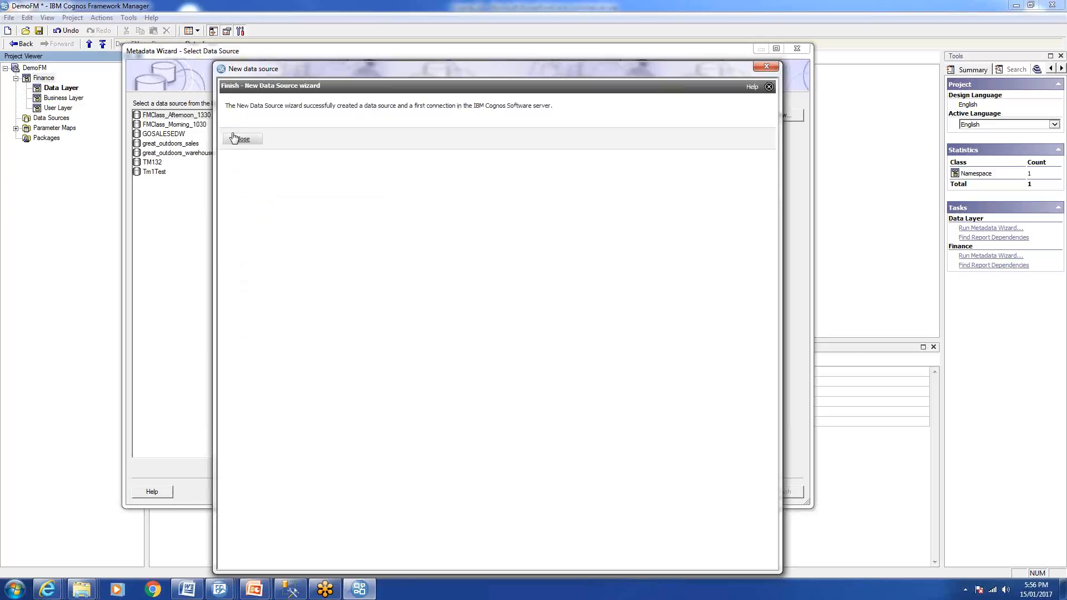
pyautogui.click(234, 138)
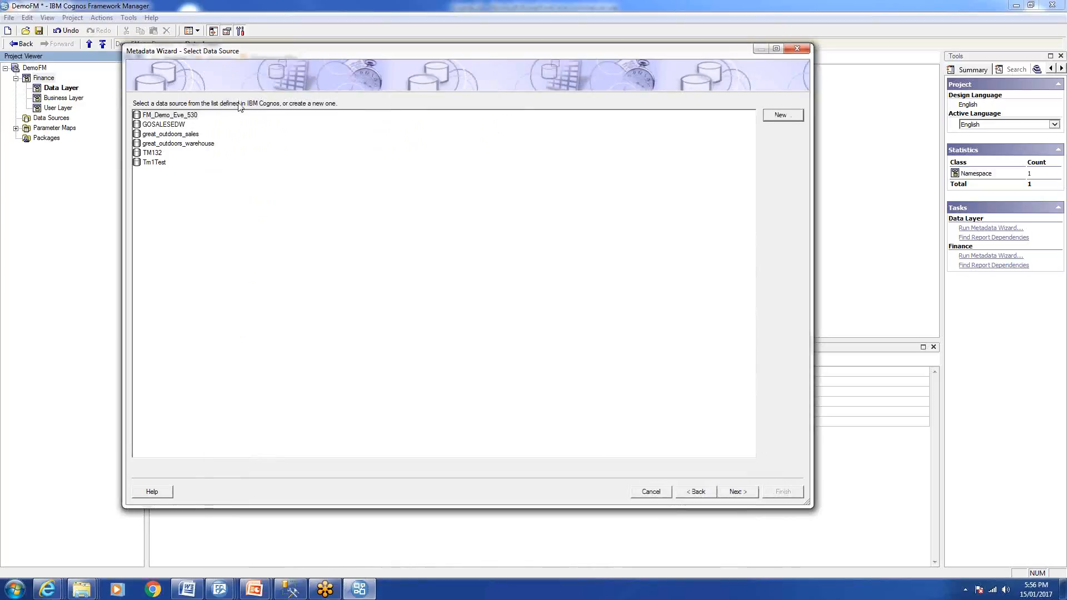
# Select FM_Demo_Eve_530 as the Metadata Wizard's data source and continue to the object selection
pyautogui.click(172, 117)
pyautogui.click(173, 118)
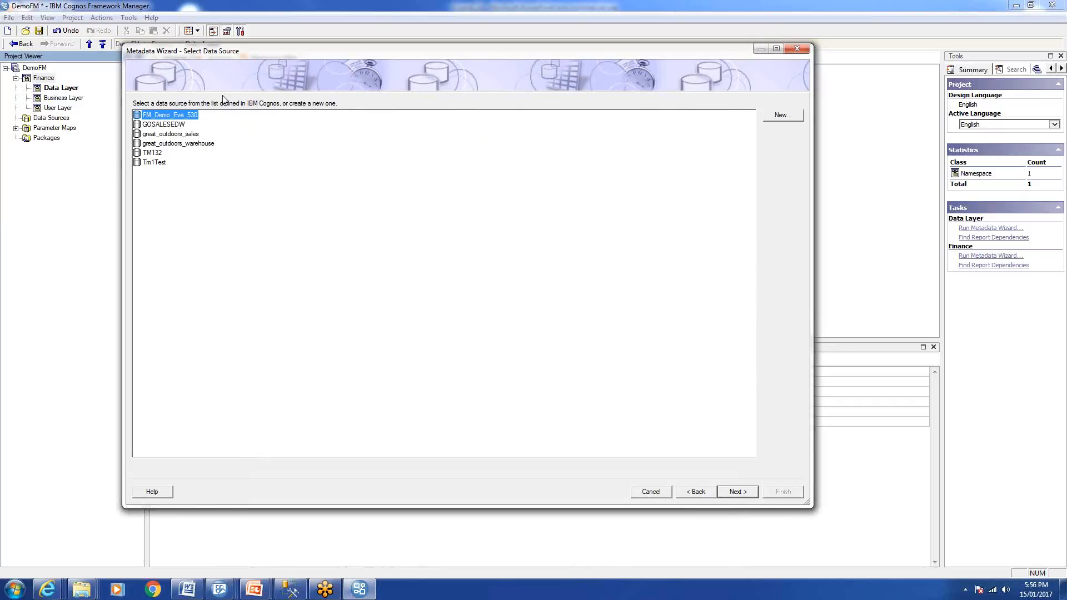
pyautogui.click(745, 494)
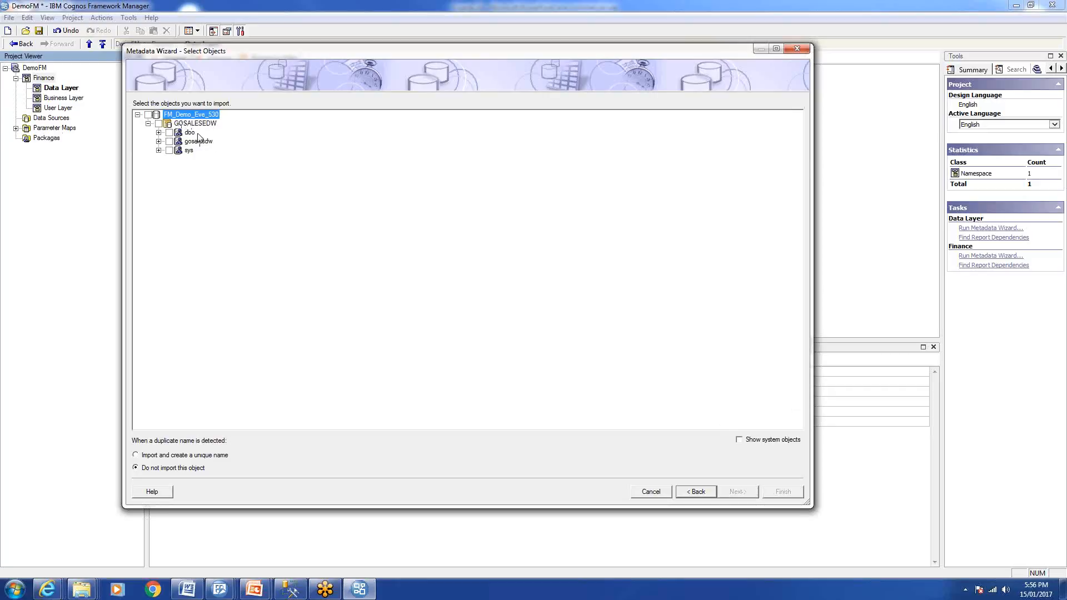
# Expand the tables of the gosalesedw schema and mark FIN_FINANCE_FACT for import
pyautogui.click(158, 141)
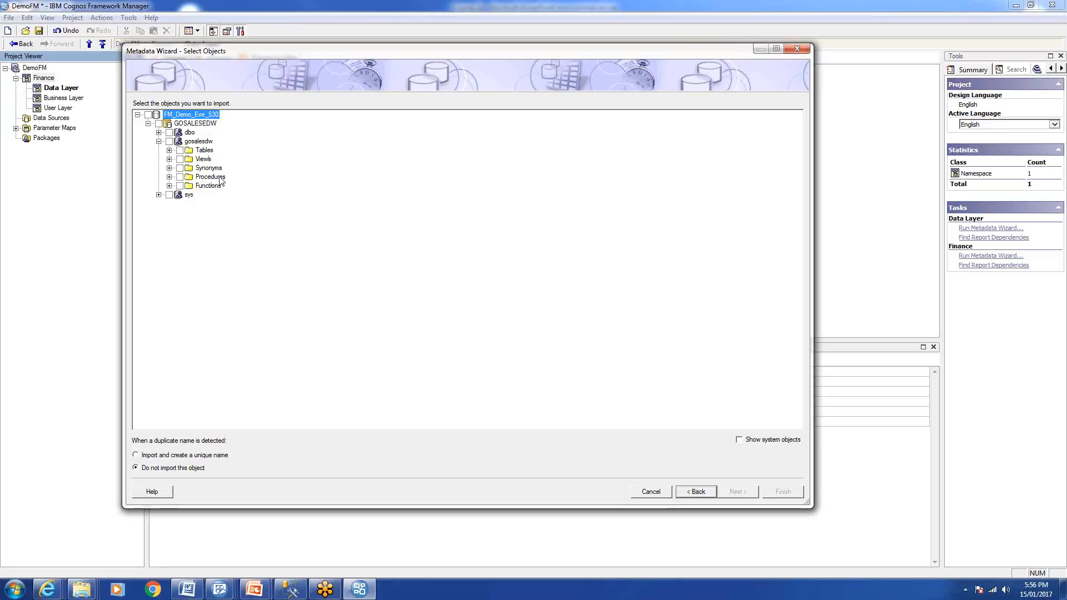
pyautogui.click(170, 150)
pyautogui.scroll(-1, 271, 177)
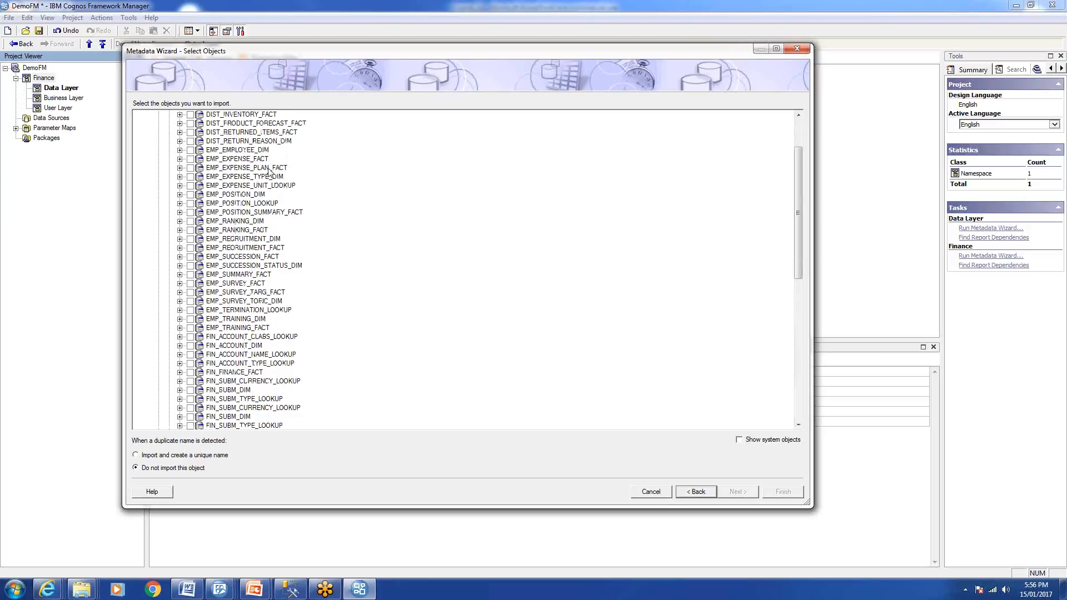
pyautogui.scroll(-1, 441, 257)
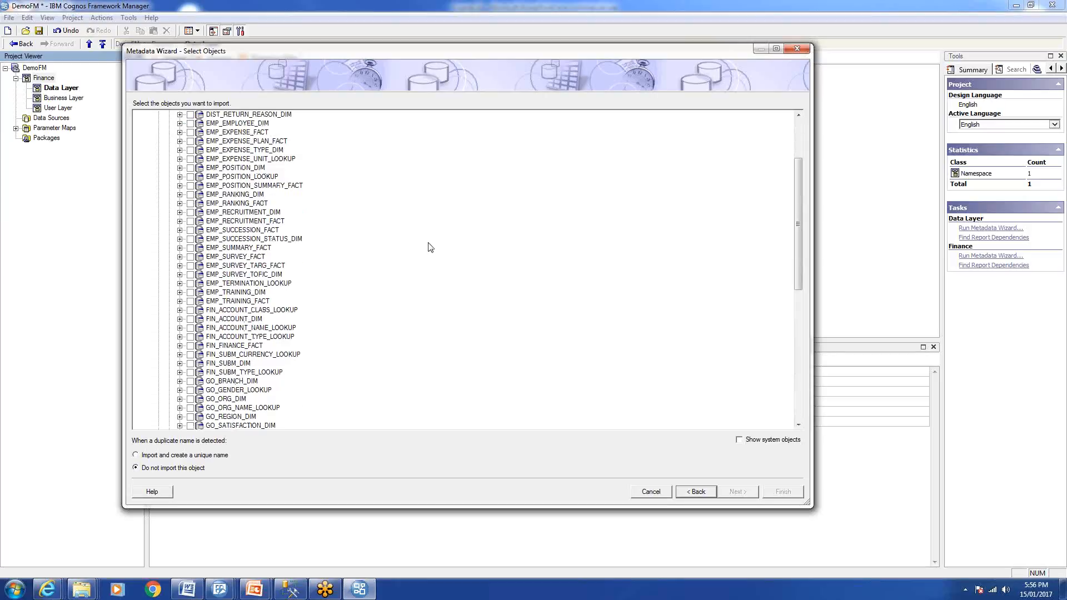
pyautogui.scroll(-1, 437, 236)
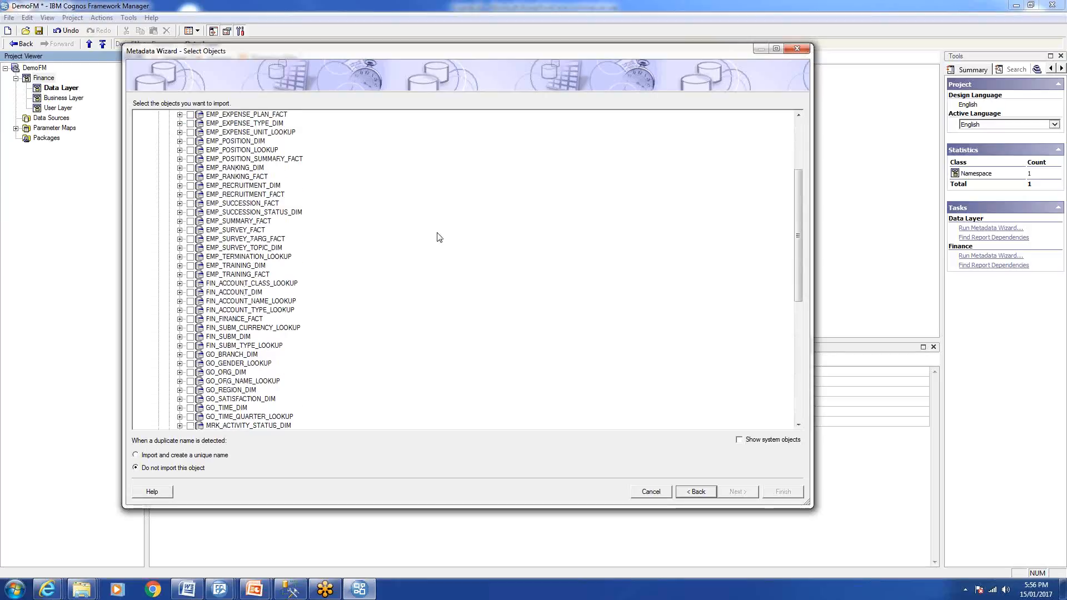
pyautogui.scroll(-1, 438, 226)
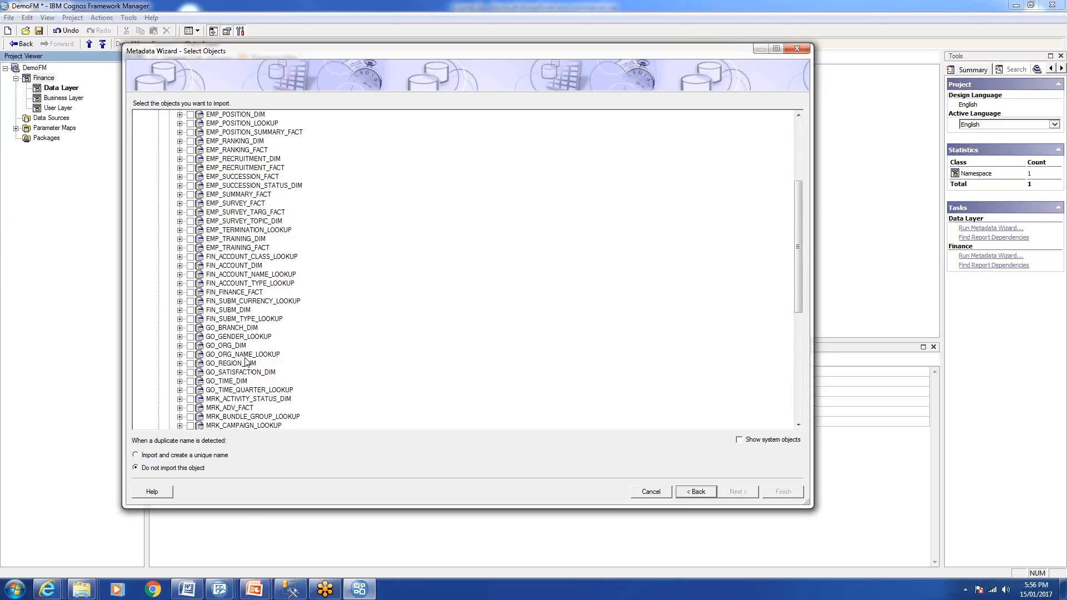
pyautogui.scroll(-1, 456, 289)
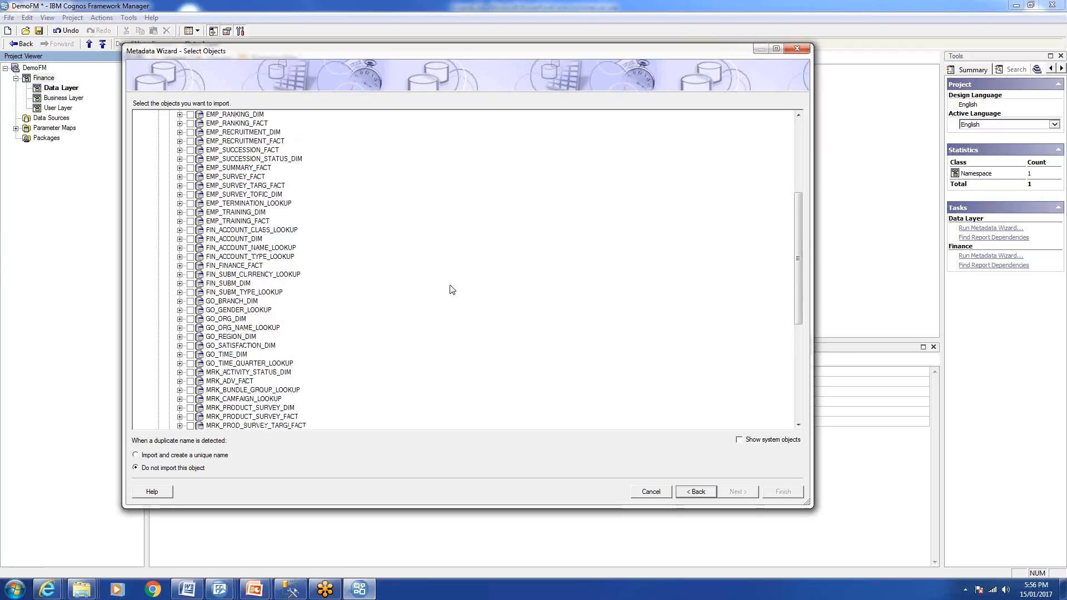
pyautogui.click(191, 266)
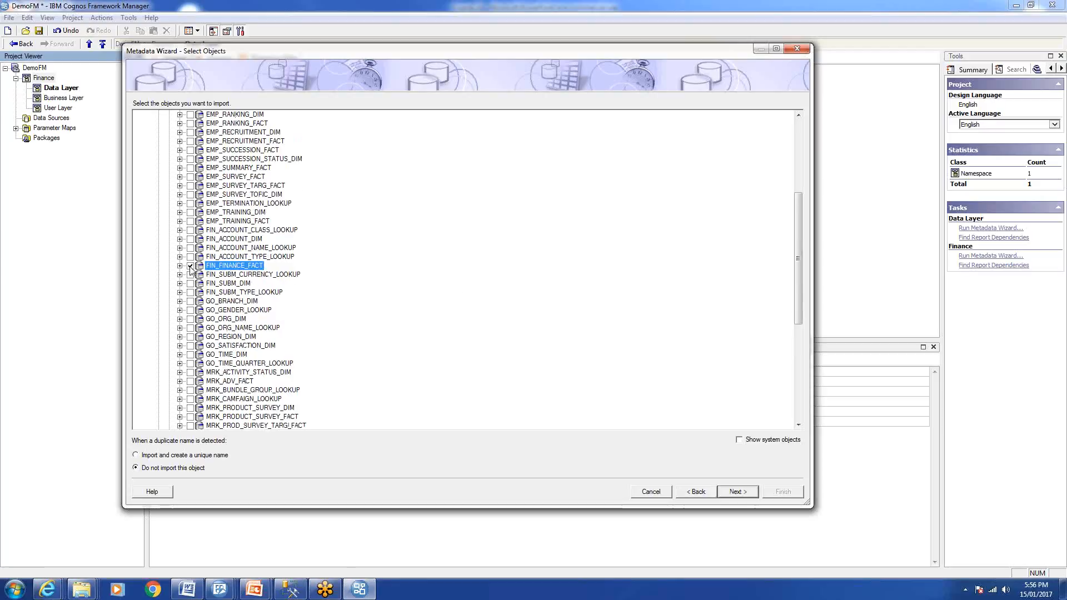
# Mark FIN_ACCOUNT_DIM, FIN_ACCOUNT_NAME_LOOKUP, GO_ORG_DIM, GO_ORG_NAME_LOOKUP and GO_TIME_DIM for import as well
pyautogui.click(190, 239)
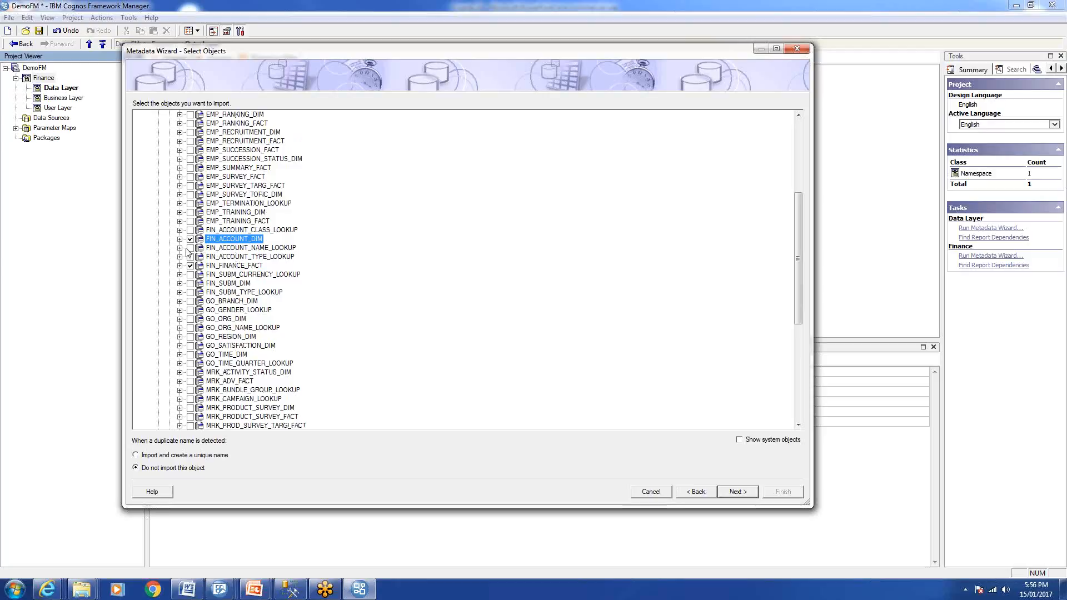
pyautogui.click(190, 248)
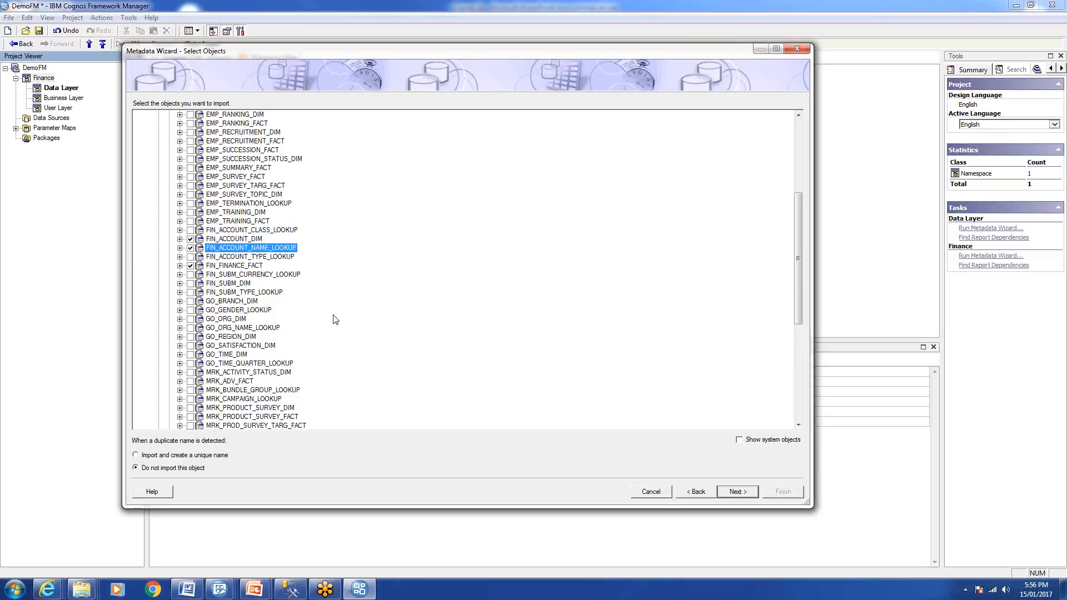
pyautogui.scroll(-1, 342, 314)
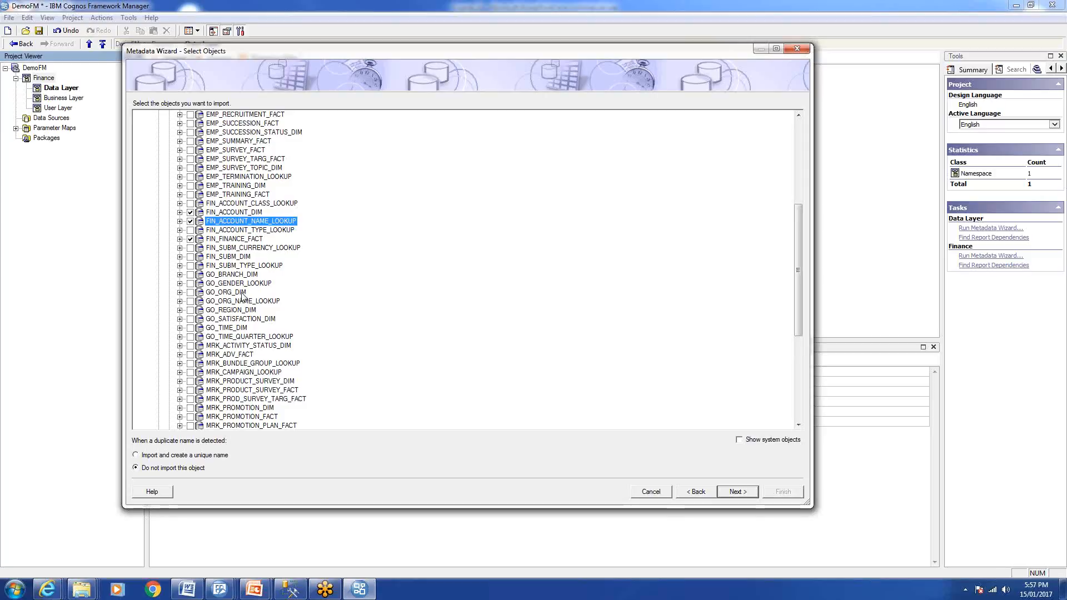
pyautogui.click(190, 292)
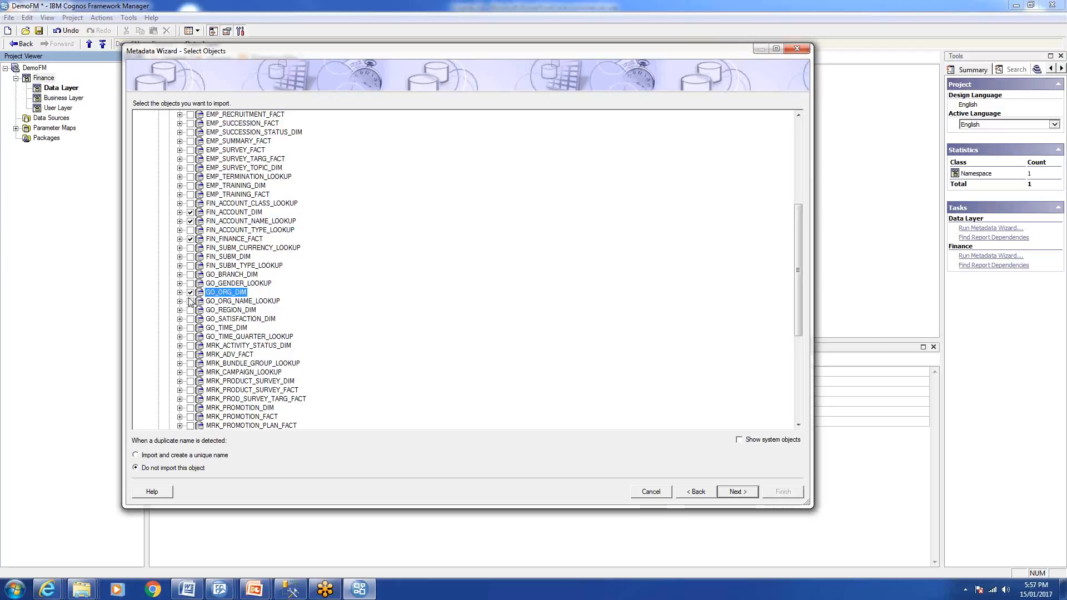
pyautogui.click(190, 302)
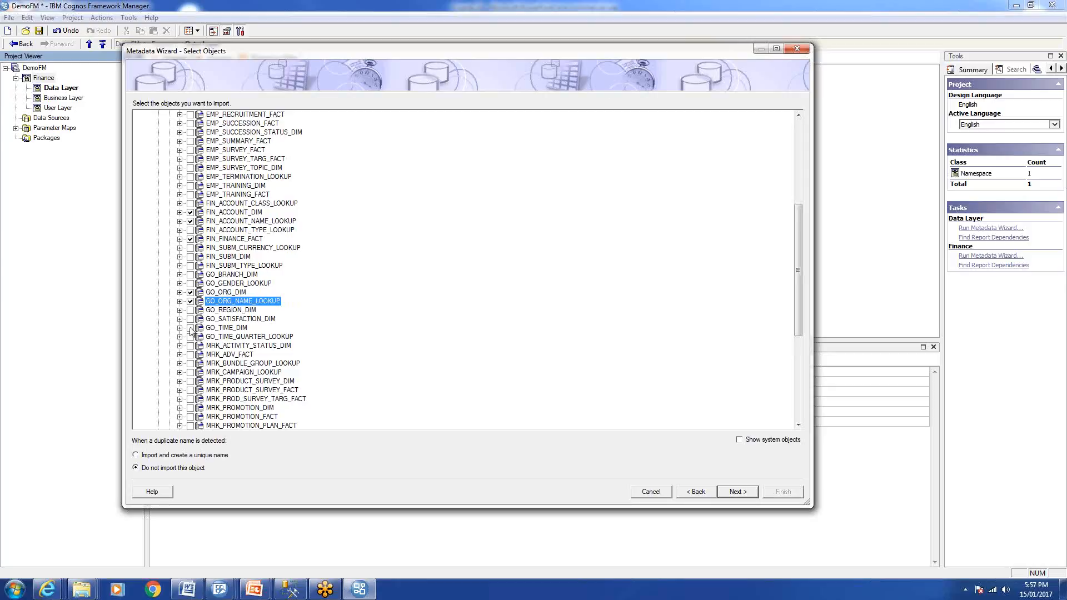
pyautogui.click(190, 328)
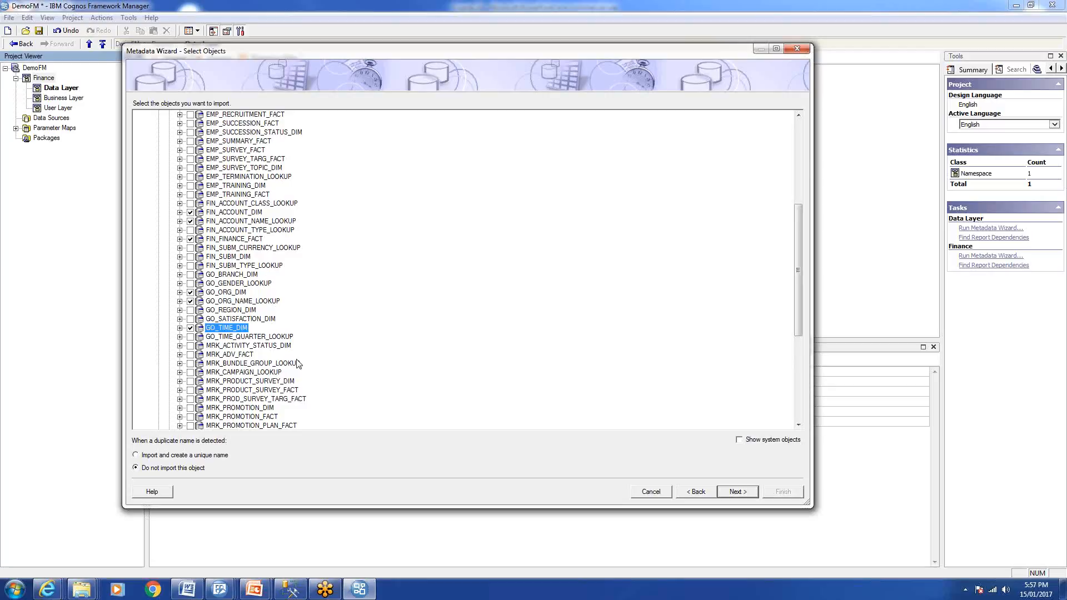
# Continue to the relationship settings, turn off generating relationships from primary and foreign keys, then import the tables and finish the wizard
pyautogui.click(737, 492)
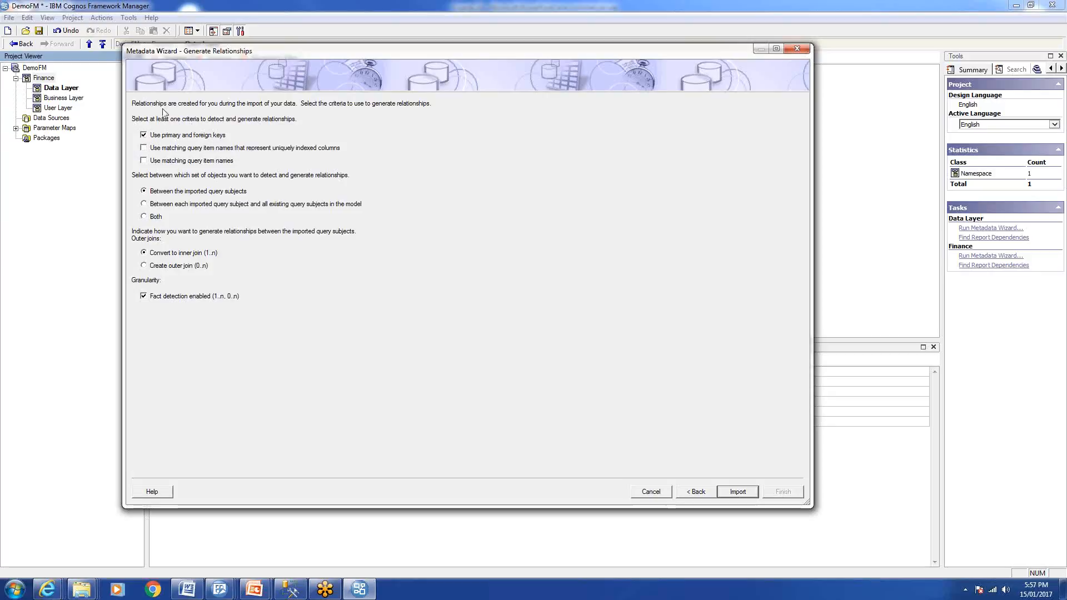
pyautogui.click(144, 135)
pyautogui.click(144, 135)
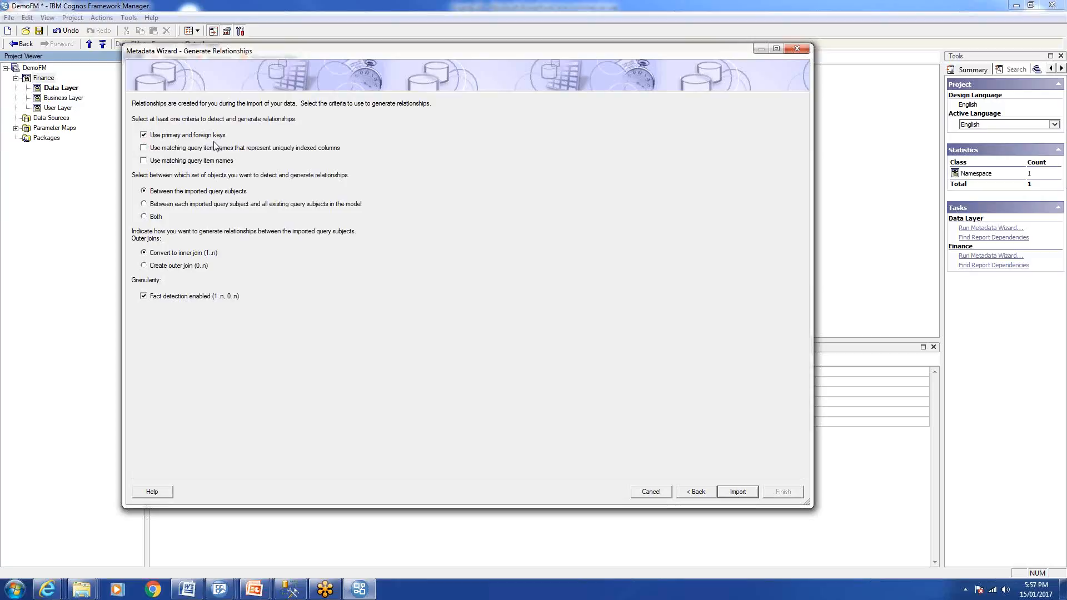
pyautogui.click(144, 135)
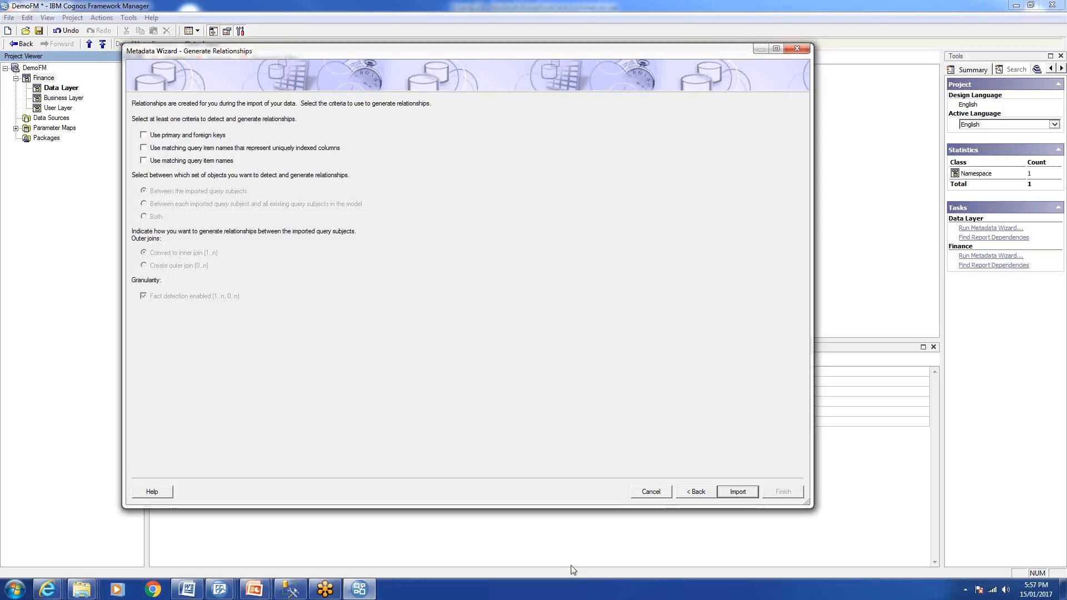
pyautogui.click(738, 493)
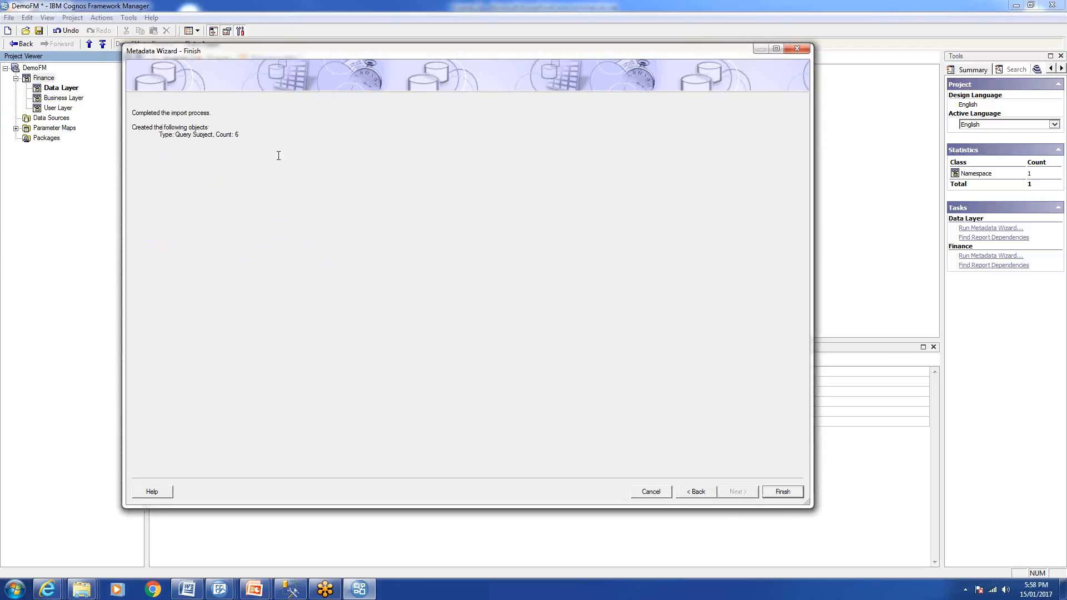
pyautogui.click(782, 492)
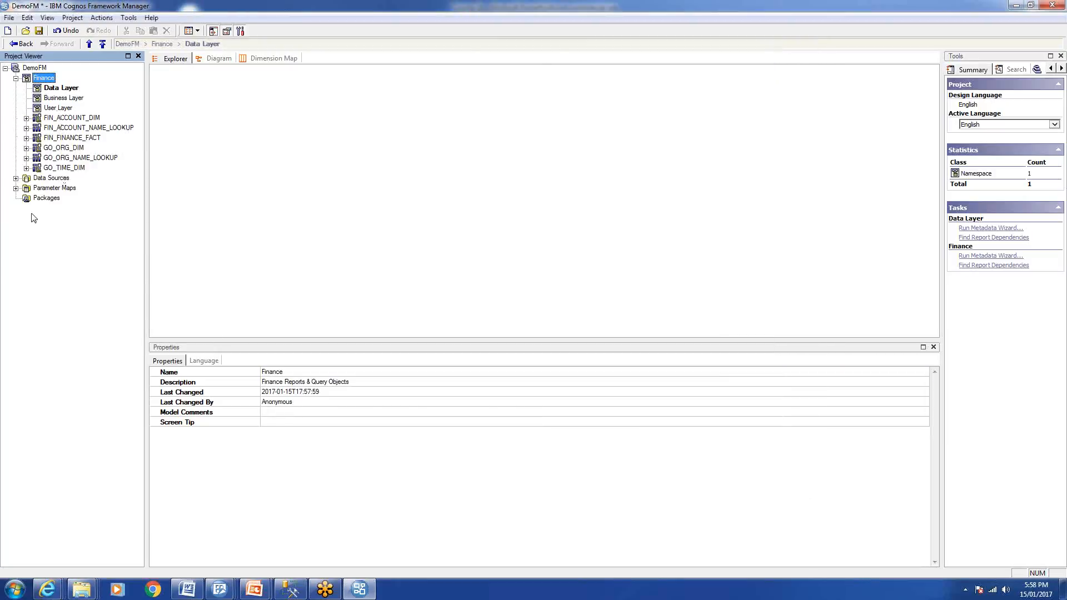
# Move the six imported query subjects, FIN_ACCOUNT_DIM through GO_TIME_DIM, from the Finance namespace into Data Layer
pyautogui.click(61, 118)
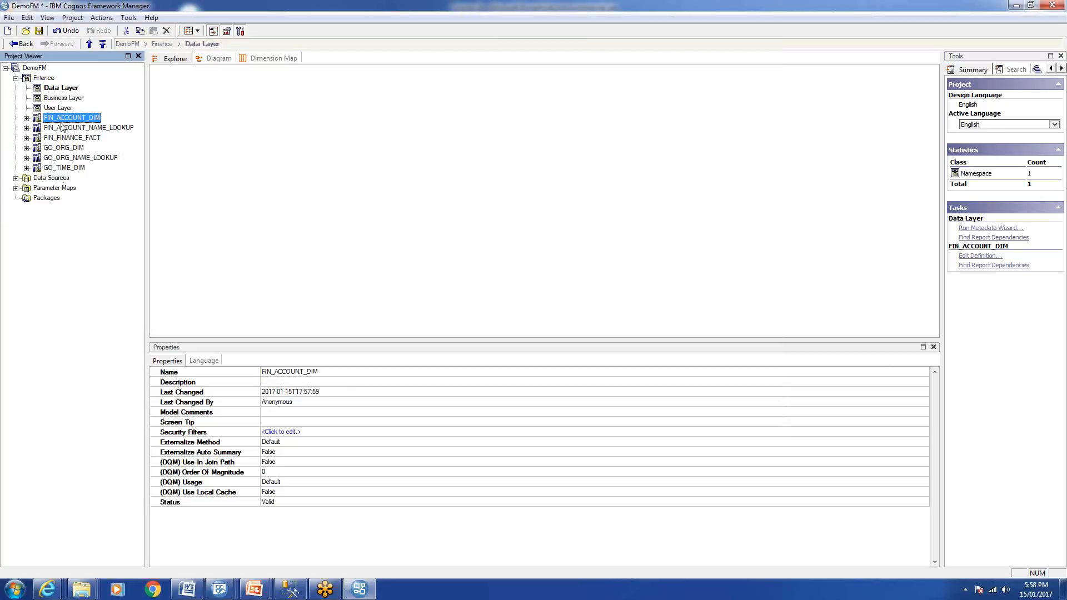
pyautogui.keyDown('shift'); pyautogui.click(63, 168); pyautogui.keyUp('shift')
pyautogui.moveTo(68, 119); pyautogui.dragTo(61, 88)
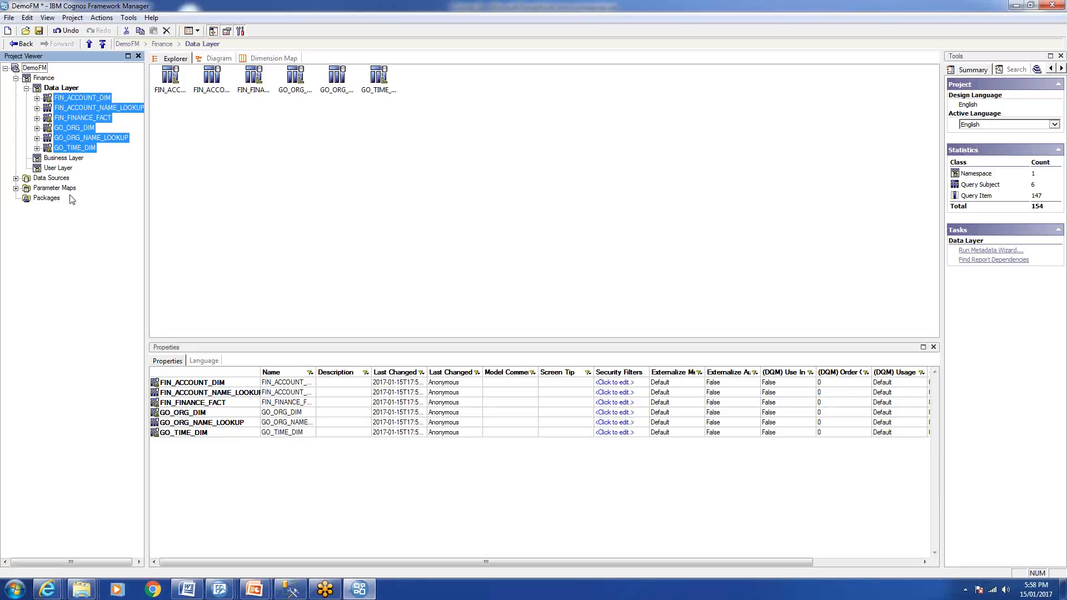
# Examine the Data Layer namespace in the dimension map and diagram views, then return to the explorer view
pyautogui.click(49, 92)
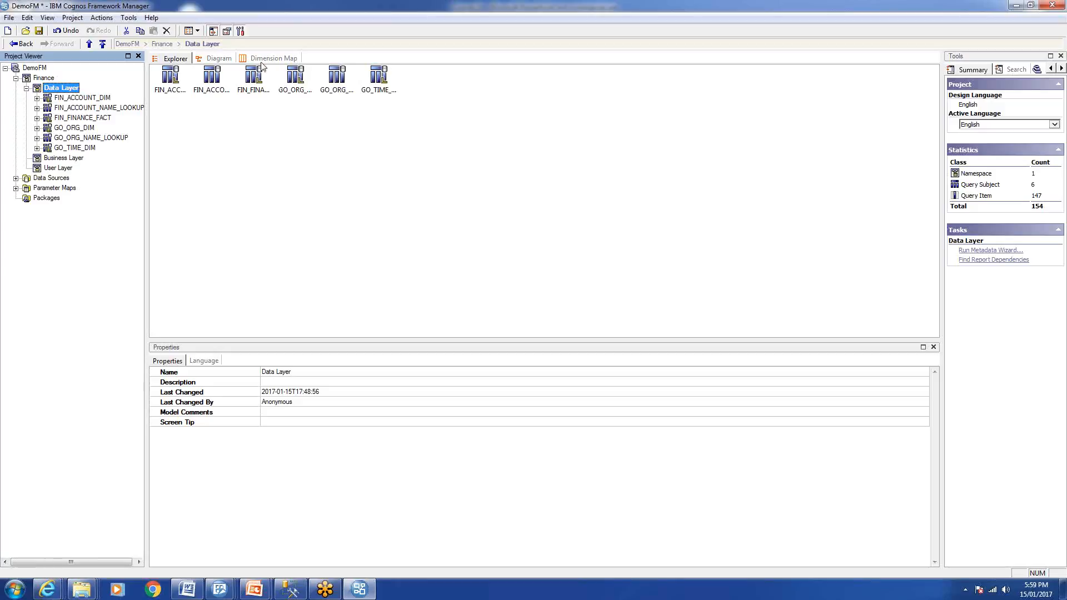
pyautogui.click(228, 62)
pyautogui.click(283, 59)
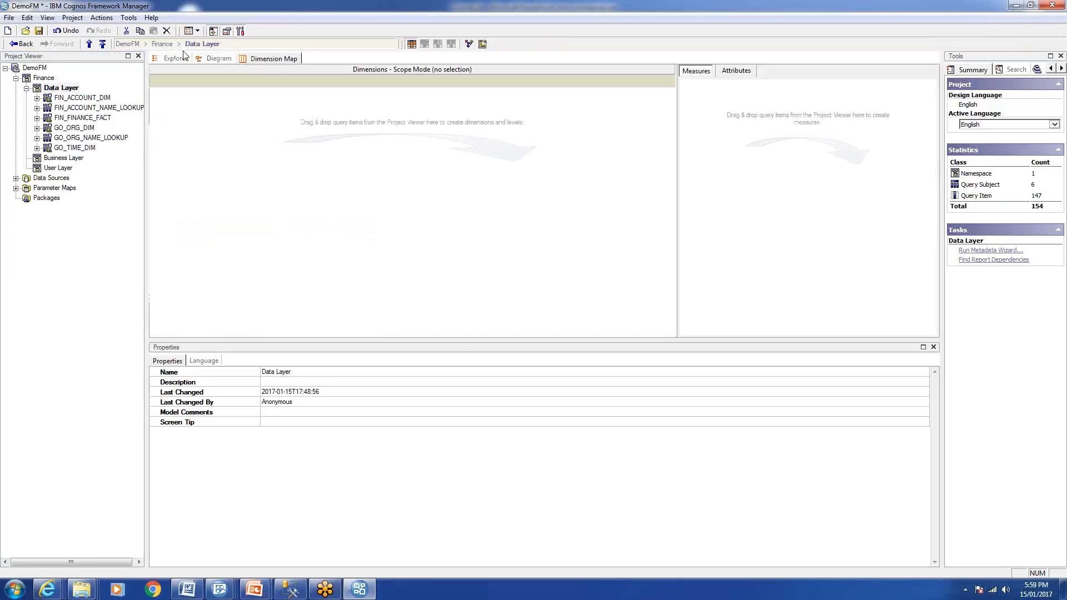
pyautogui.click(175, 58)
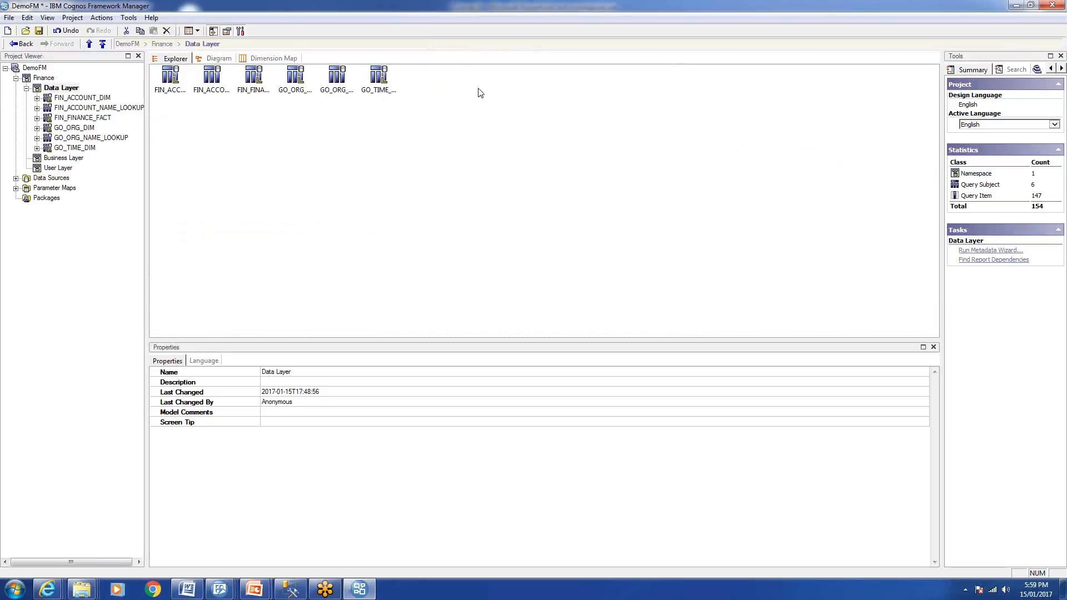
pyautogui.click(216, 59)
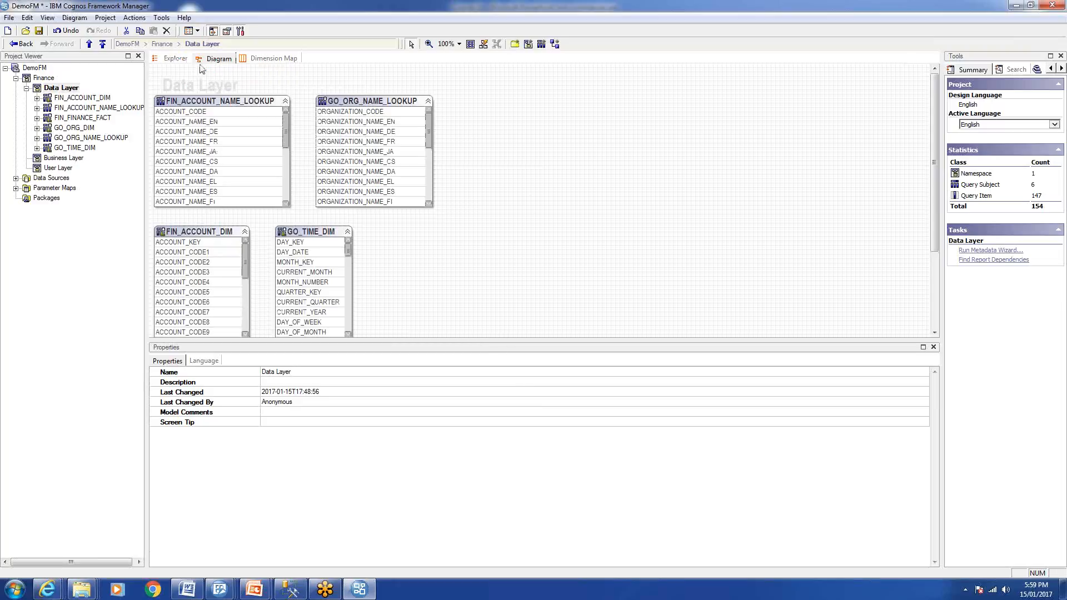
pyautogui.click(169, 58)
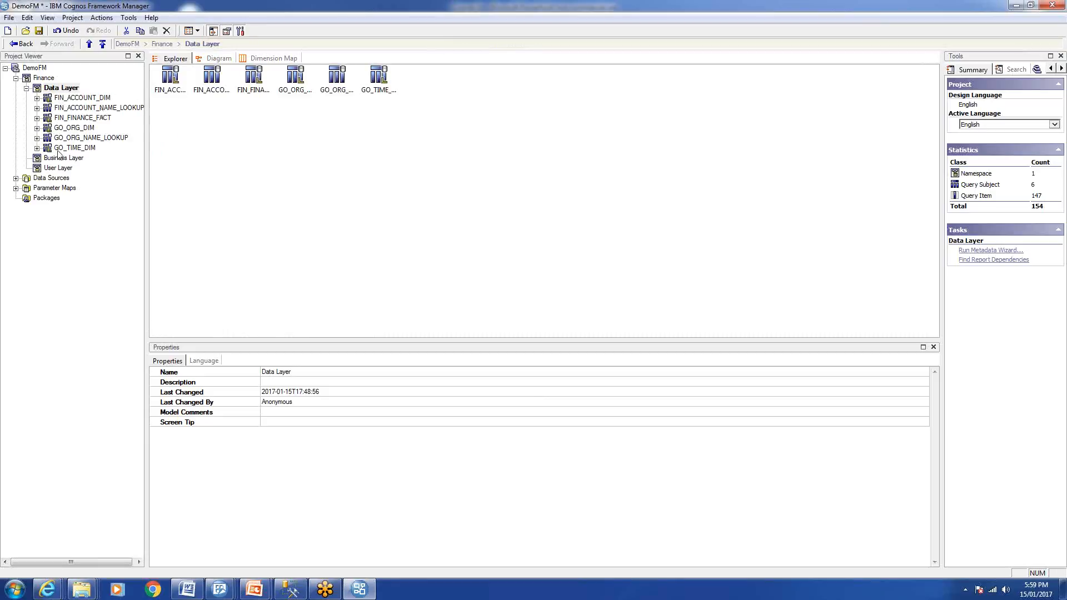
# Reorder the Data Layer query subjects so that FIN_FINANCE_FACT comes last and GO_TIME_DIM comes first
pyautogui.click(74, 118)
pyautogui.moveTo(69, 123); pyautogui.dragTo(60, 160)
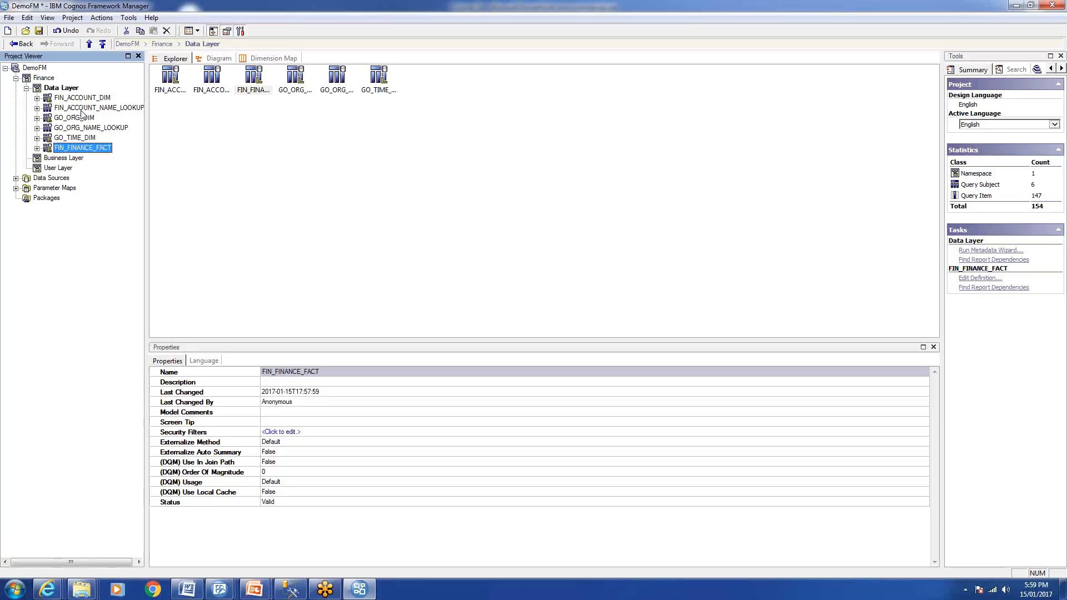
pyautogui.moveTo(89, 139); pyautogui.dragTo(90, 100)
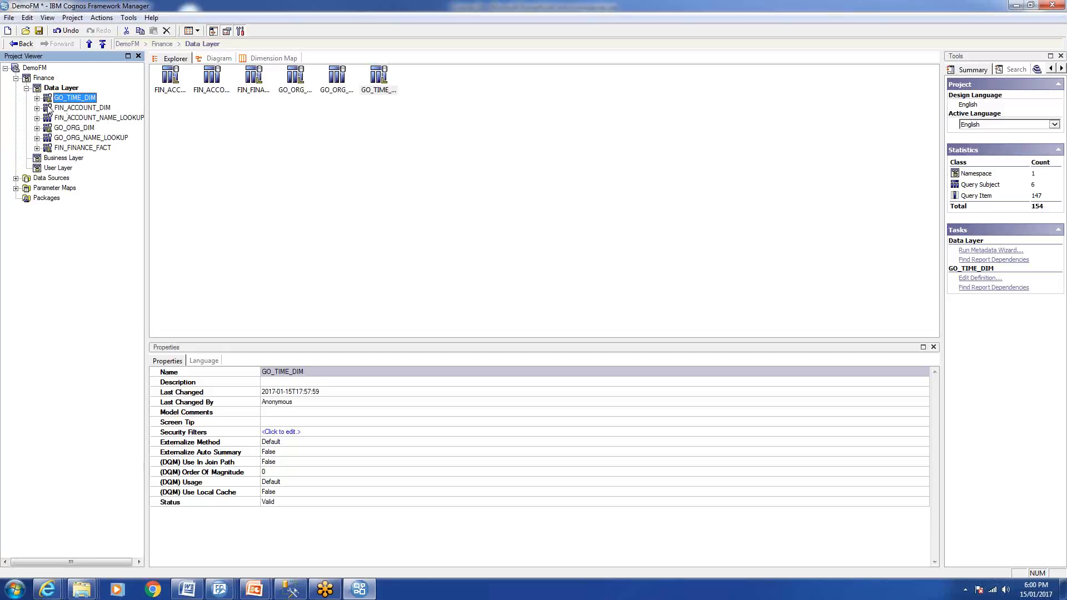
# Expand GO_TIME_DIM in Data Layer and set the usage of its DAY_DATE query item to Attribute
pyautogui.click(60, 89)
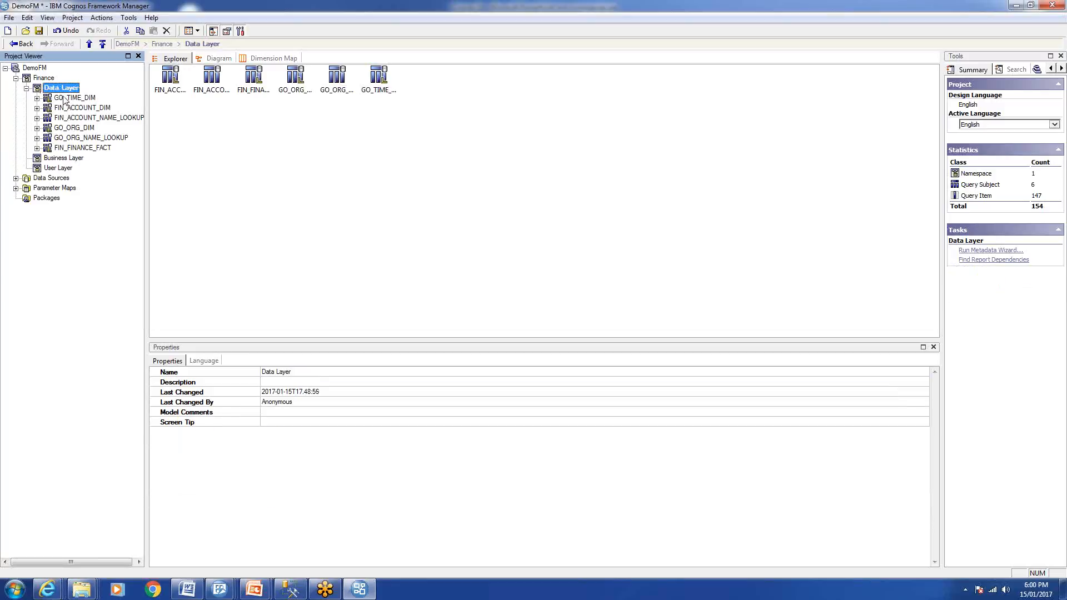
pyautogui.click(66, 98)
pyautogui.click(37, 98)
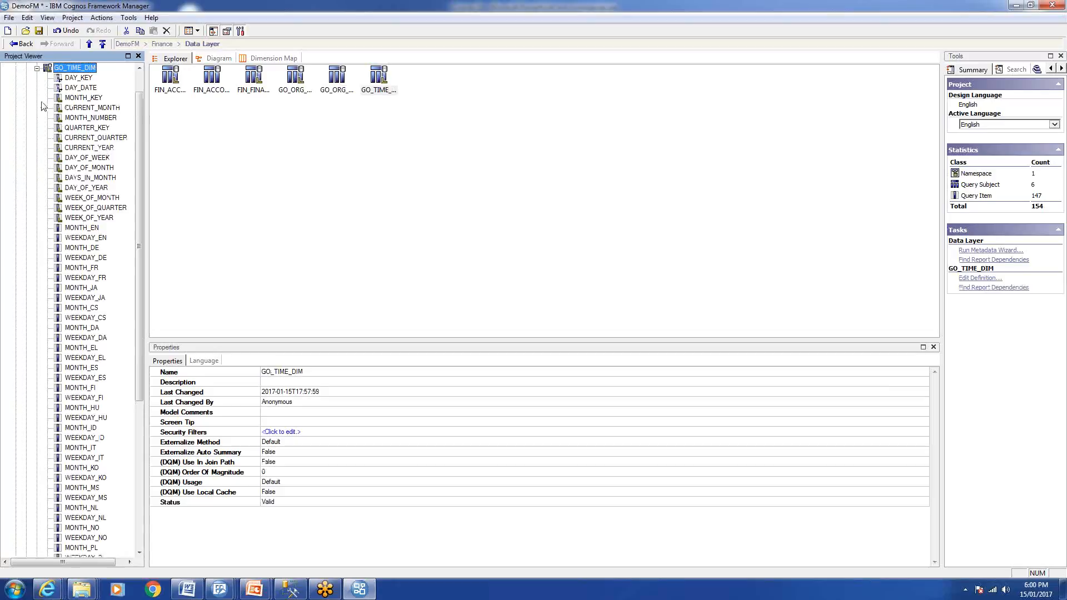
pyautogui.moveTo(139, 219); pyautogui.dragTo(152, 161)
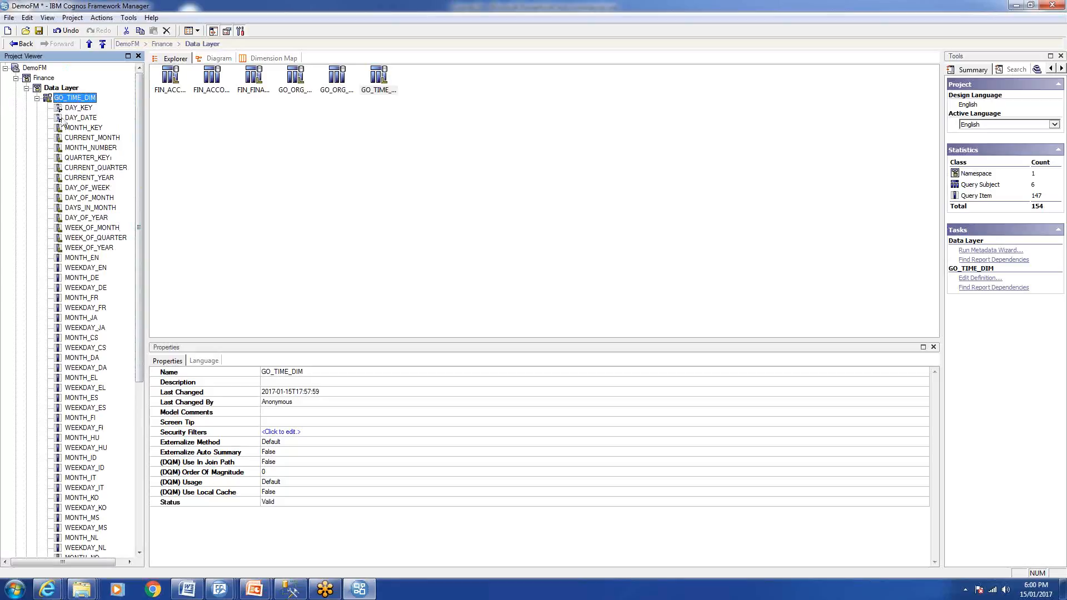
pyautogui.click(75, 108)
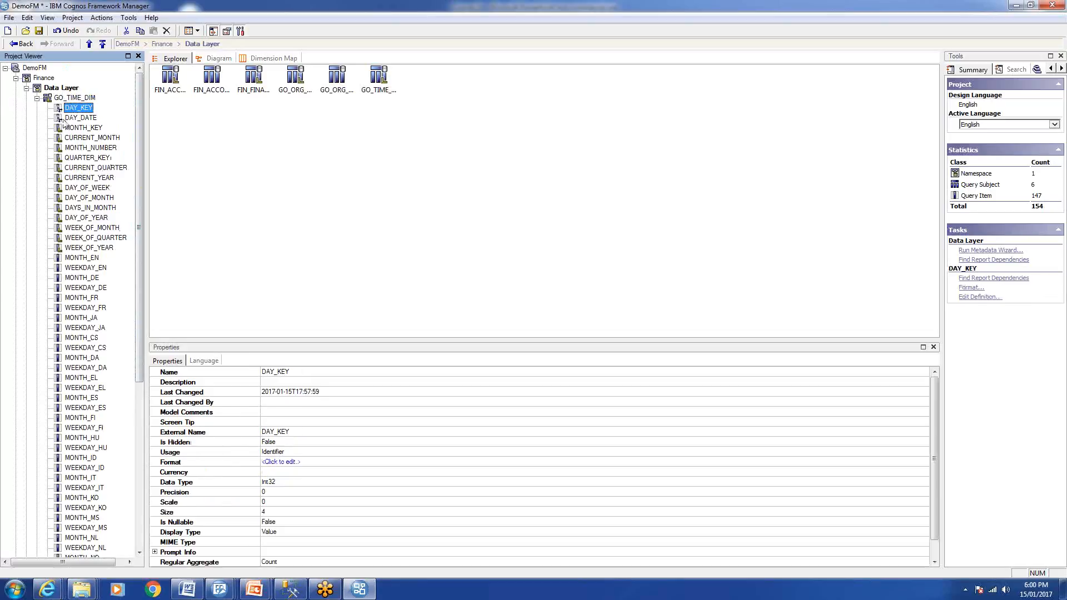
pyautogui.click(73, 119)
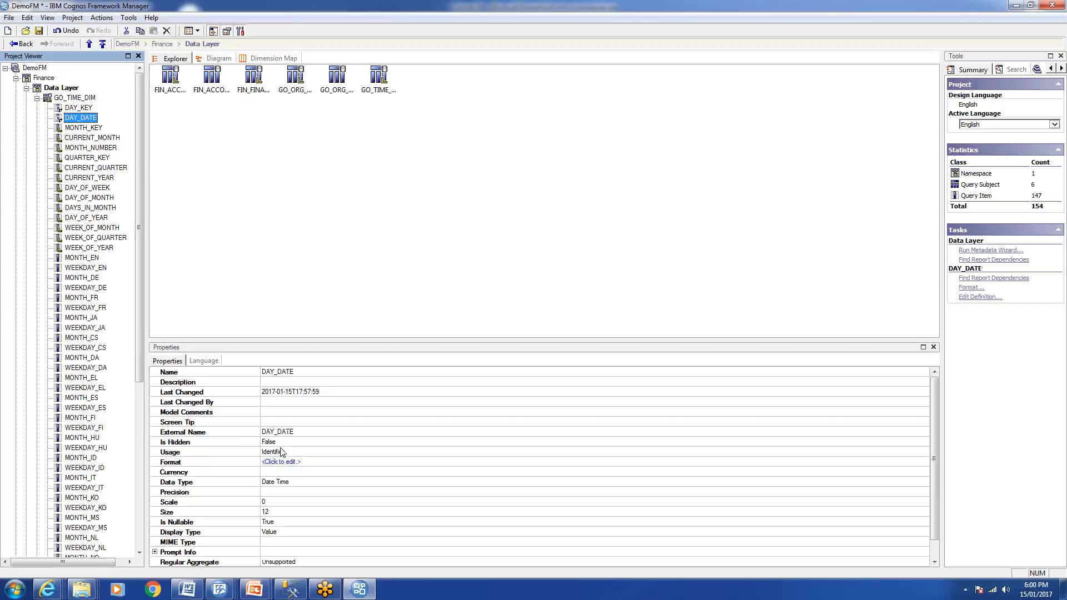
pyautogui.click(302, 452)
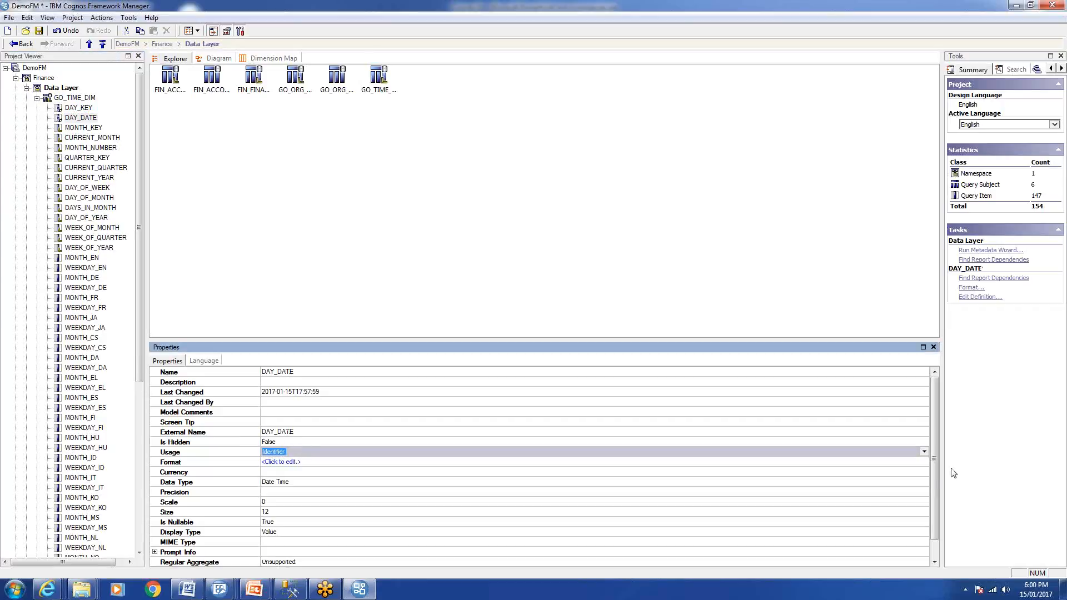
pyautogui.click(925, 452)
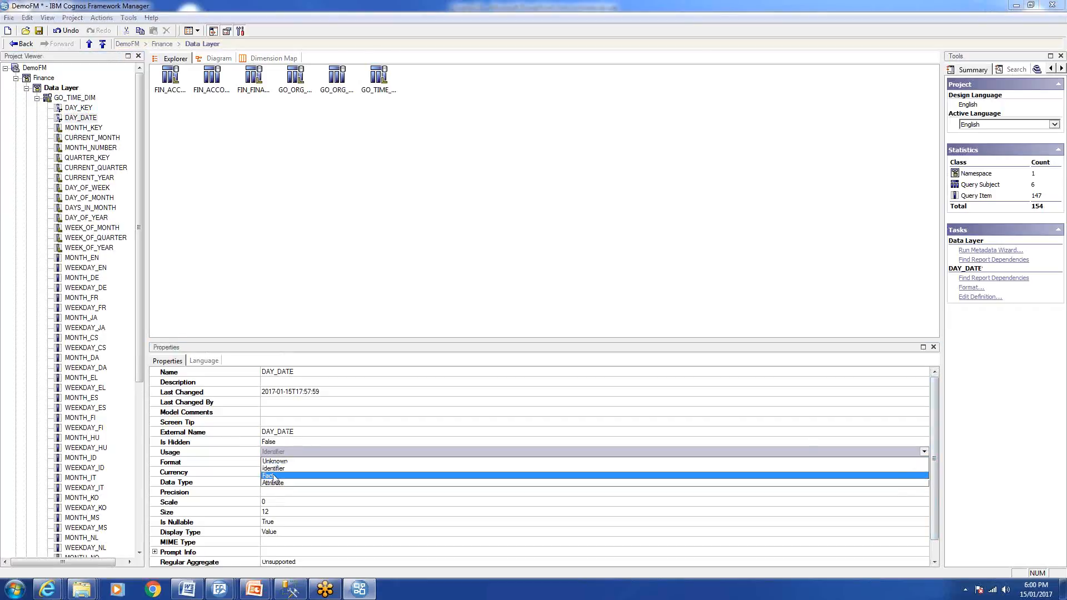
pyautogui.click(278, 483)
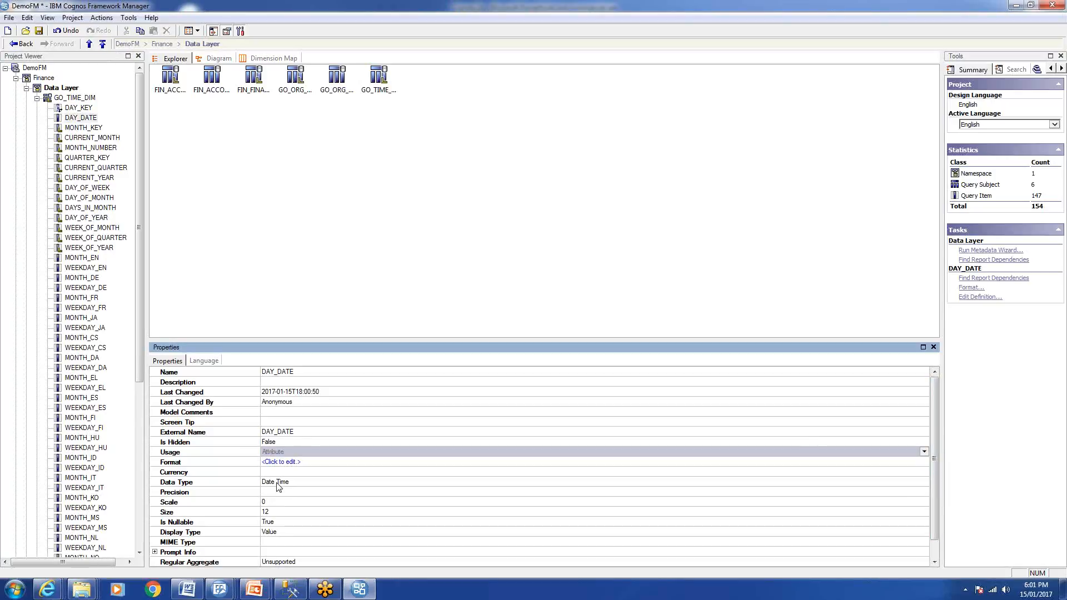
# Select the GO_TIME_DIM items MONTH_KEY through WEEK_OF_YEAR together and set the usage of MONTH_KEY to Attribute
pyautogui.click(89, 128)
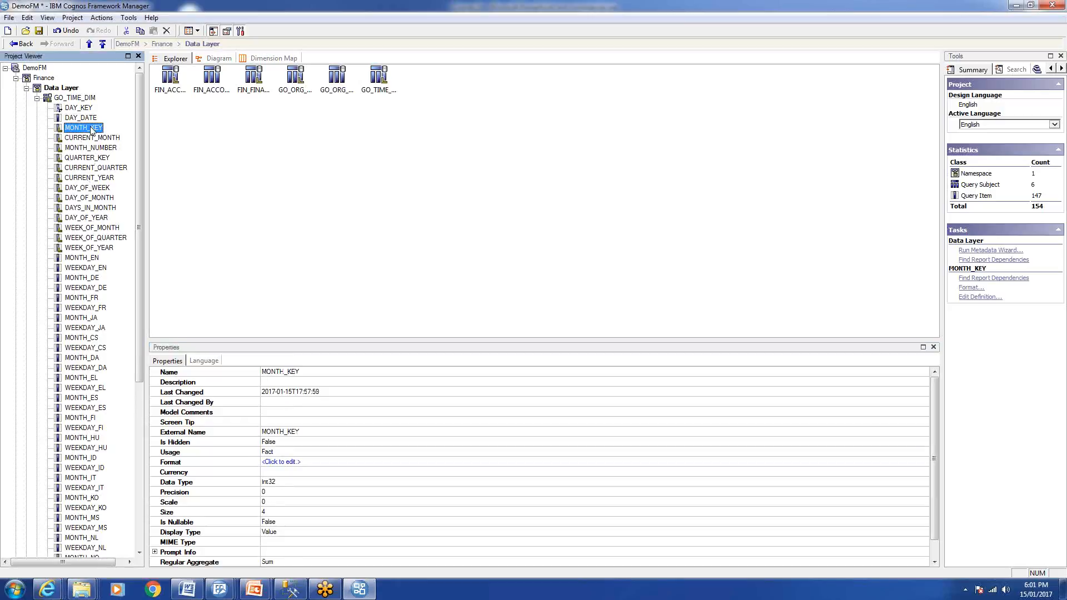
pyautogui.keyDown('shift'); pyautogui.click(93, 248); pyautogui.keyUp('shift')
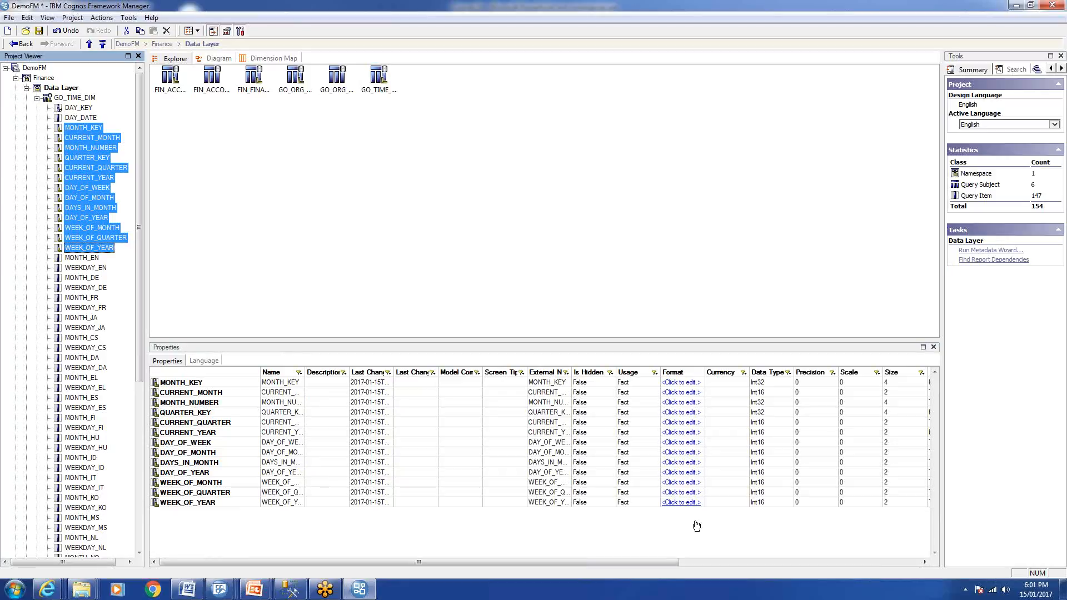
pyautogui.click(86, 129)
pyautogui.click(90, 139)
pyautogui.click(85, 128)
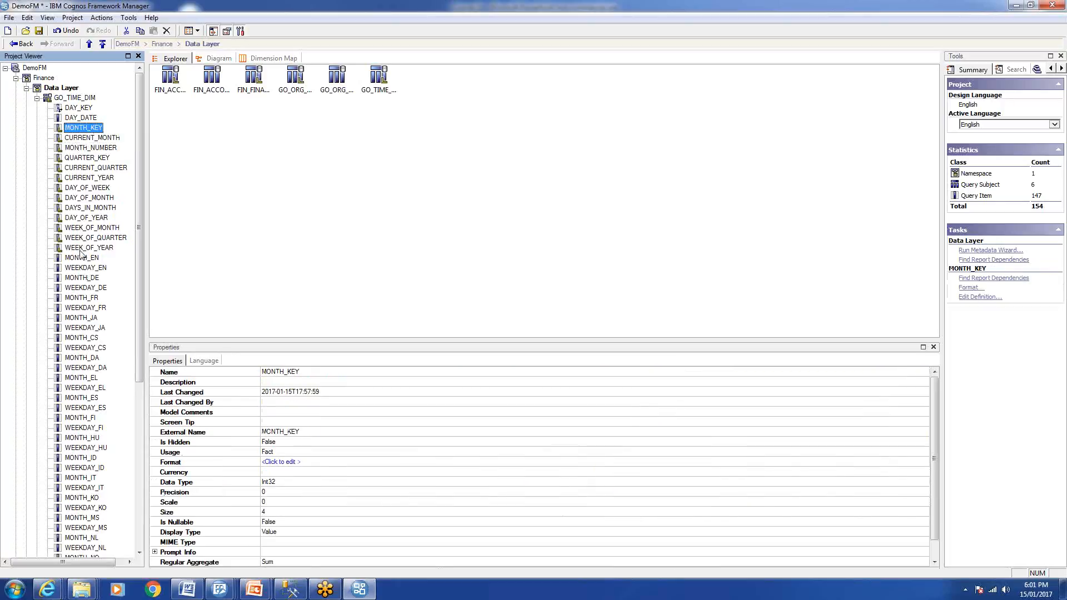
pyautogui.keyDown('shift'); pyautogui.click(82, 248); pyautogui.keyUp('shift')
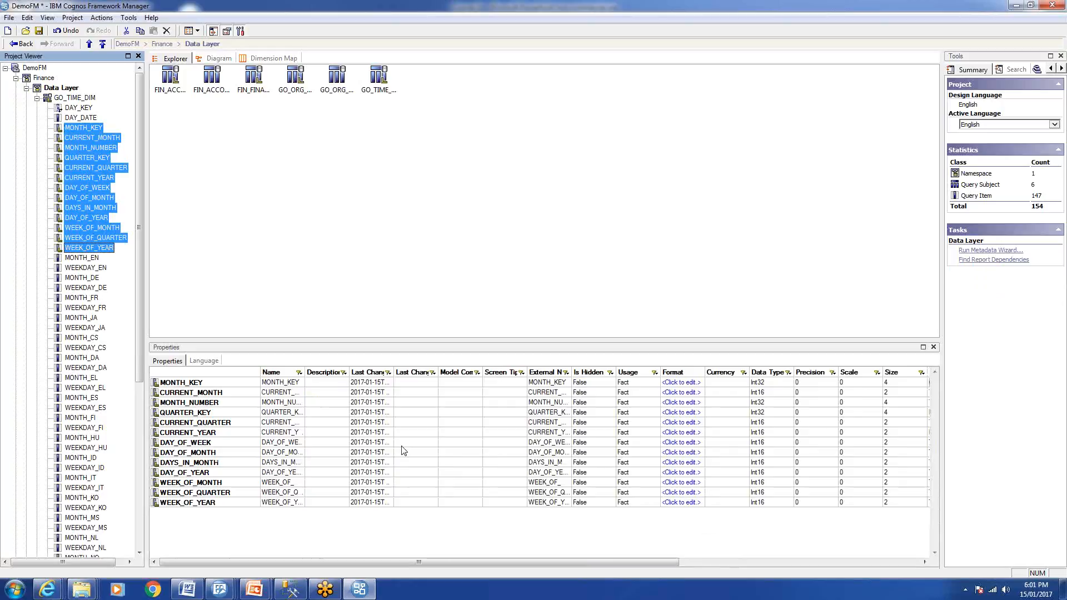
pyautogui.click(656, 383)
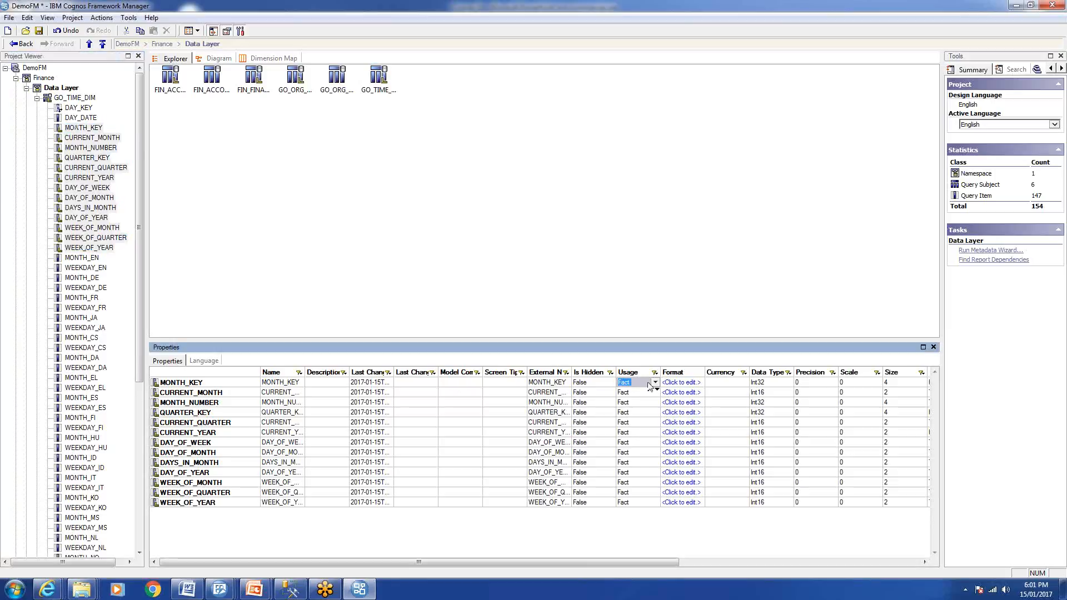
pyautogui.click(656, 383)
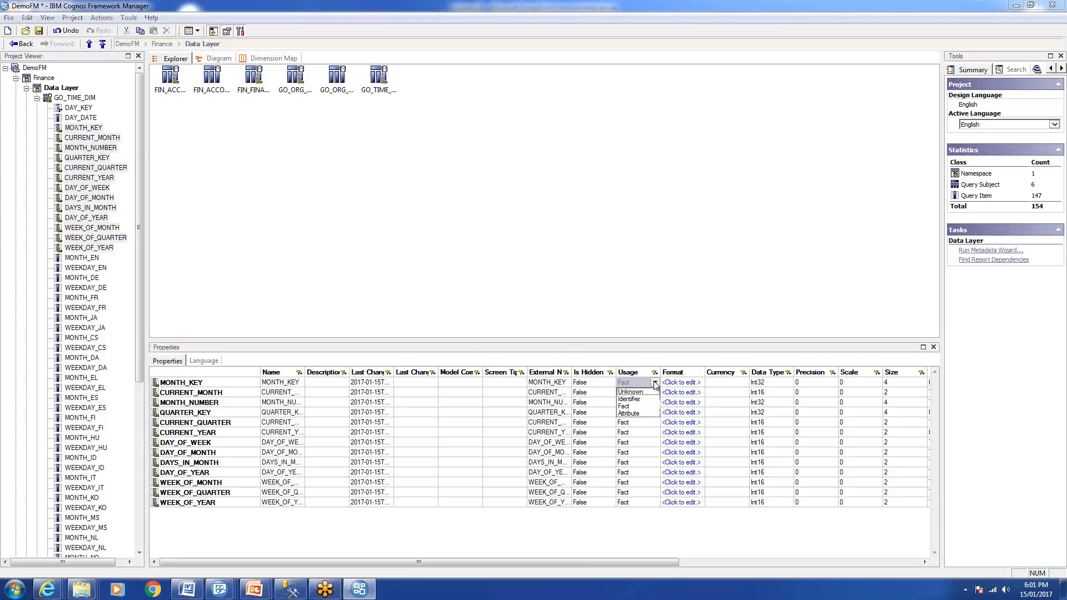
pyautogui.click(643, 413)
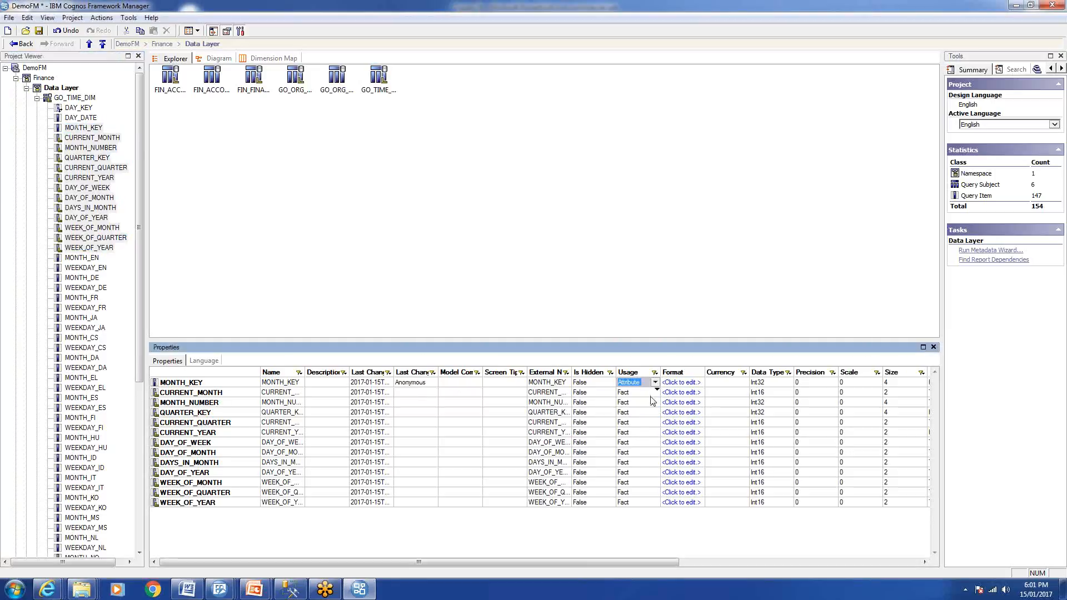
# Apply the Attribute usage to the remaining selected GO_TIME_DIM items, CURRENT_MONTH through WEEK_OF_YEAR, and collapse the query subject
pyautogui.moveTo(657, 388); pyautogui.dragTo(657, 507)
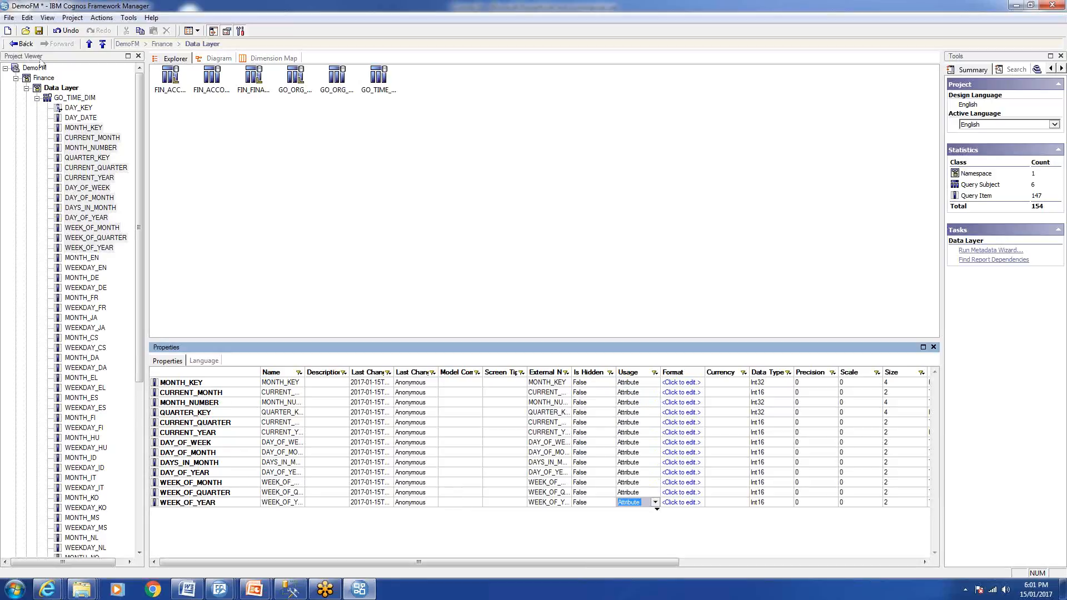
pyautogui.click(78, 109)
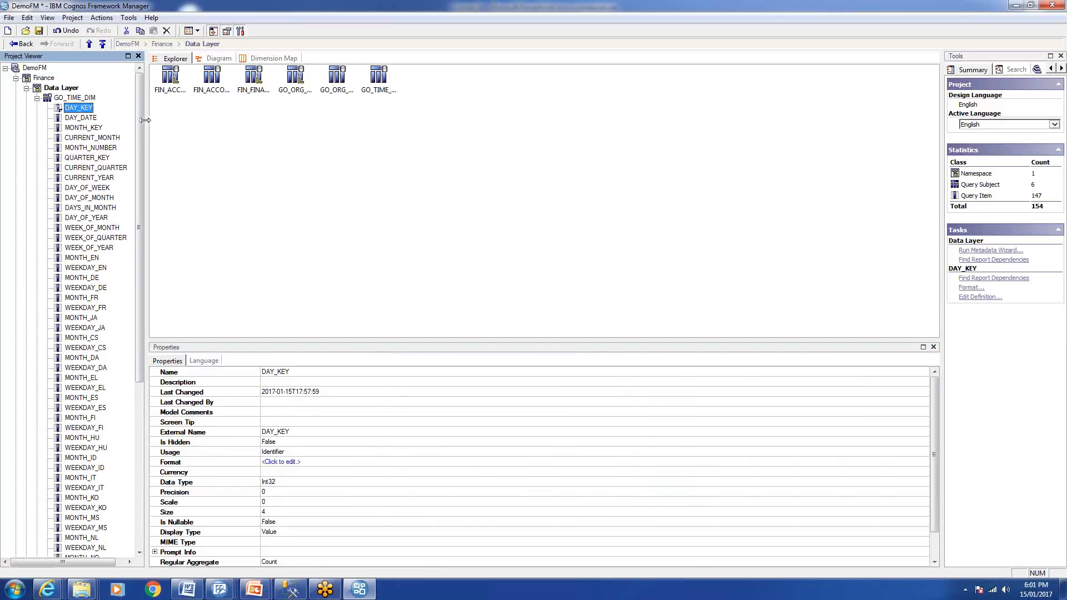
pyautogui.moveTo(146, 123); pyautogui.dragTo(155, 123)
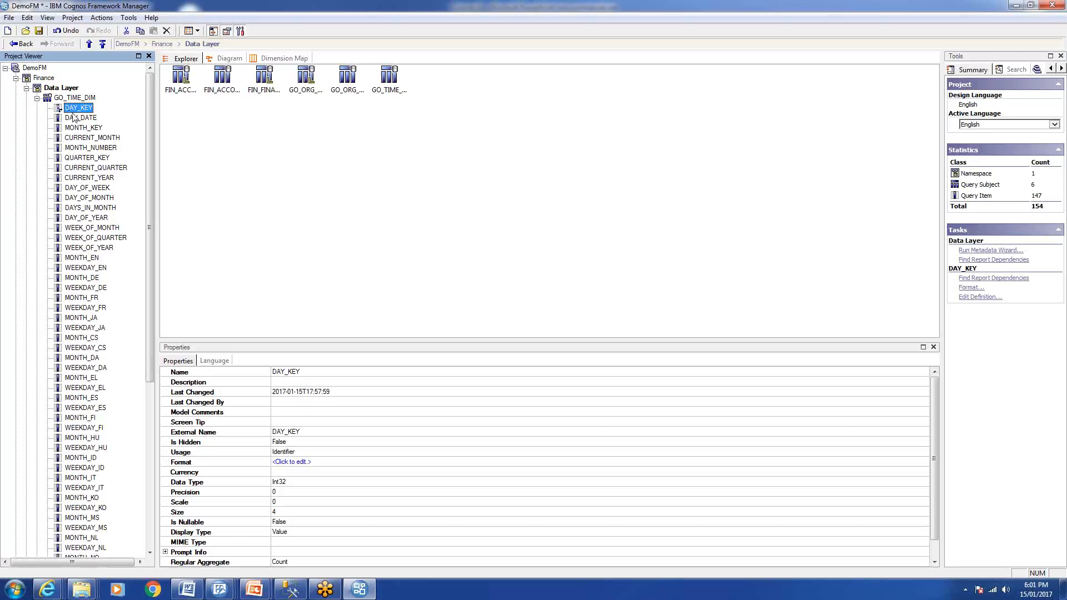
pyautogui.click(36, 98)
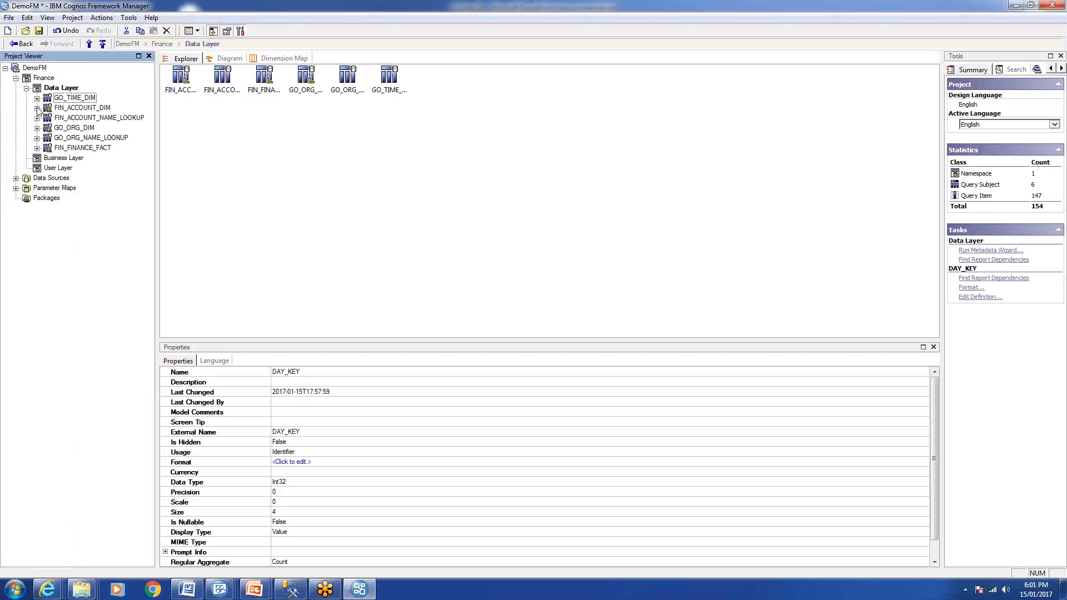
# Set the usage of ACCOUNT_CLASS_CODE and ACCOUNT_LEVEL in FIN_ACCOUNT_DIM to Attribute, and collapse the query subject
pyautogui.click(37, 108)
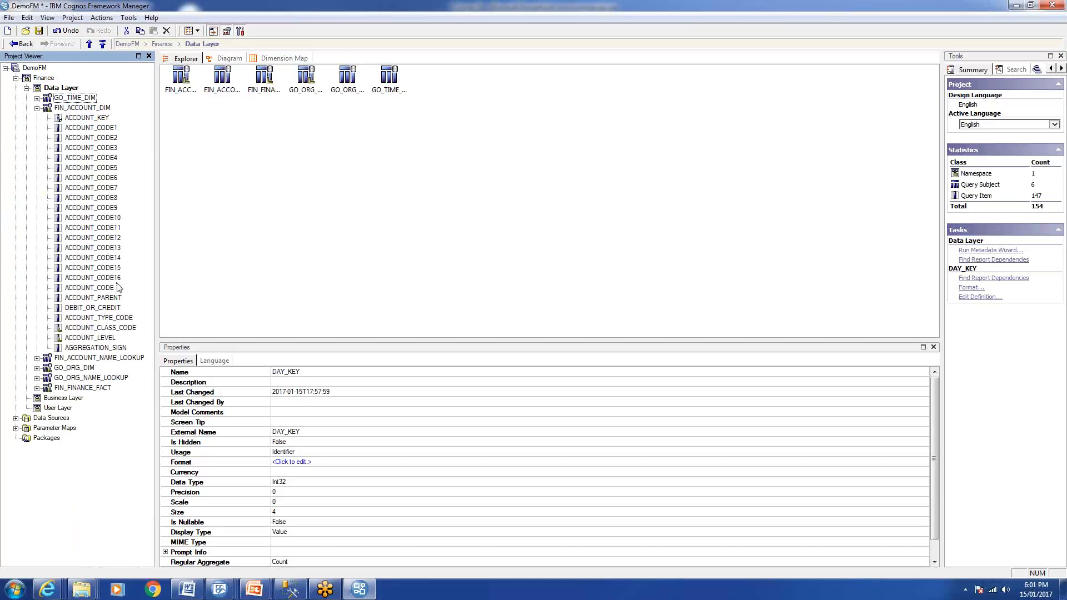
pyautogui.click(109, 328)
pyautogui.keyDown('ctrl'); pyautogui.click(92, 338); pyautogui.keyUp('ctrl')
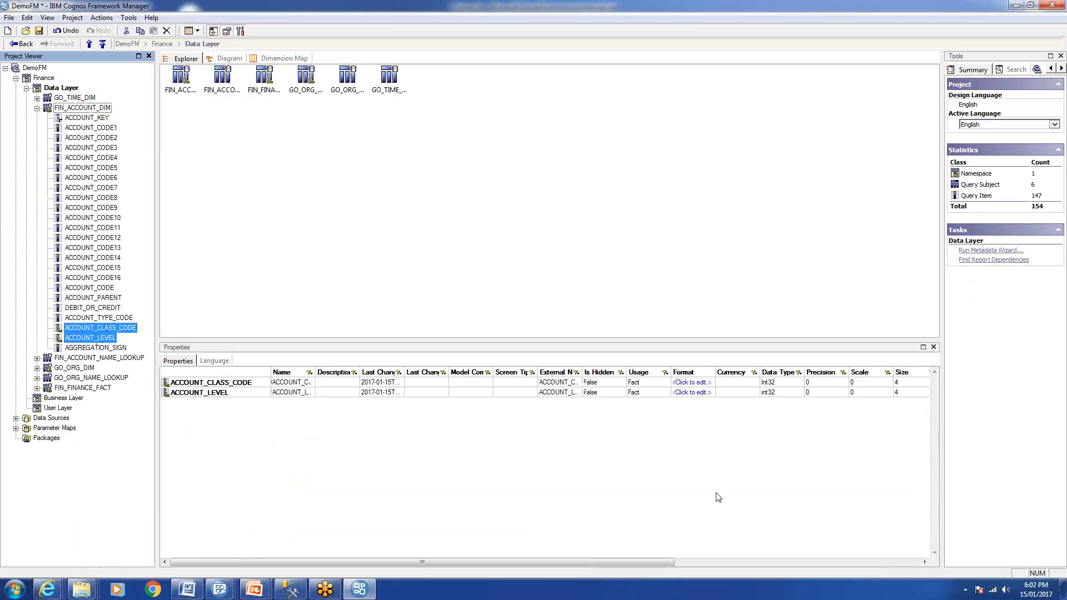
pyautogui.click(666, 383)
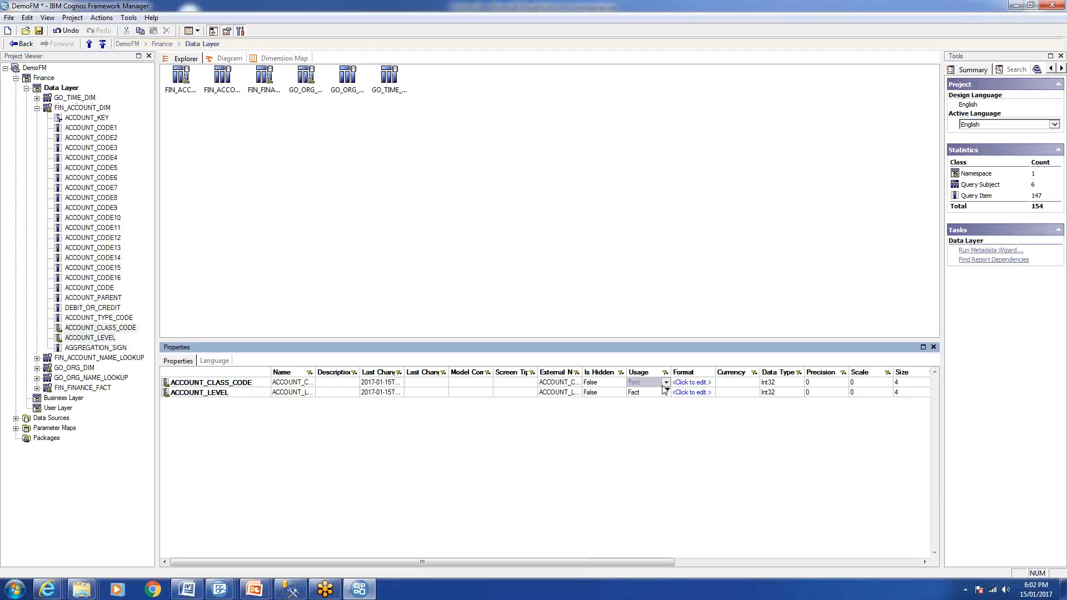
pyautogui.click(666, 384)
pyautogui.click(650, 415)
pyautogui.moveTo(668, 390); pyautogui.dragTo(669, 414)
pyautogui.click(37, 108)
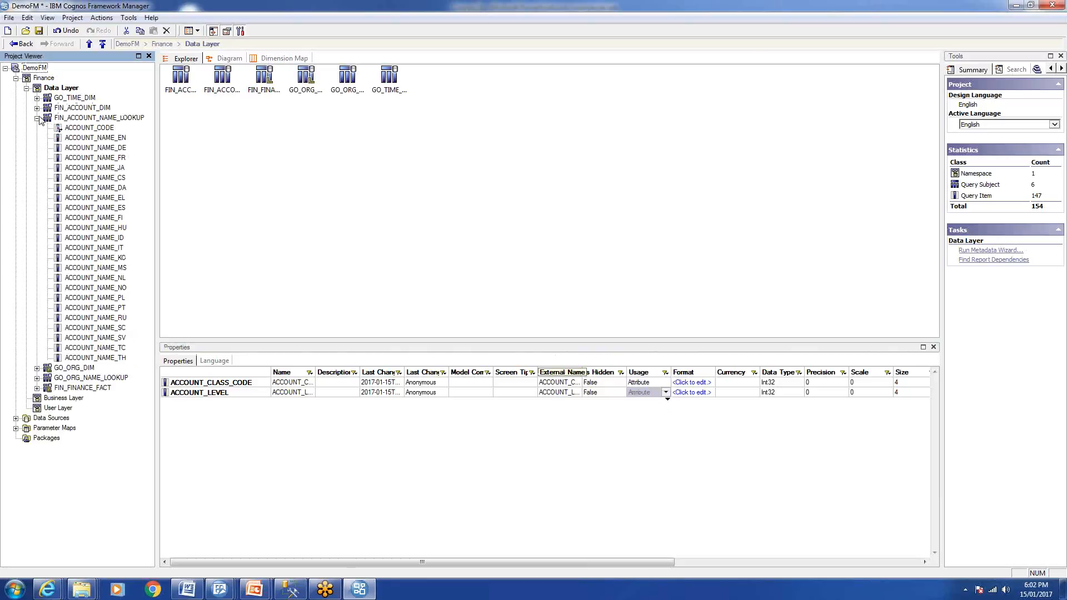
# Set the usage of ORGANIZATION_LEVEL in GO_ORG_DIM to Attribute, and collapse the query subject
pyautogui.click(37, 118)
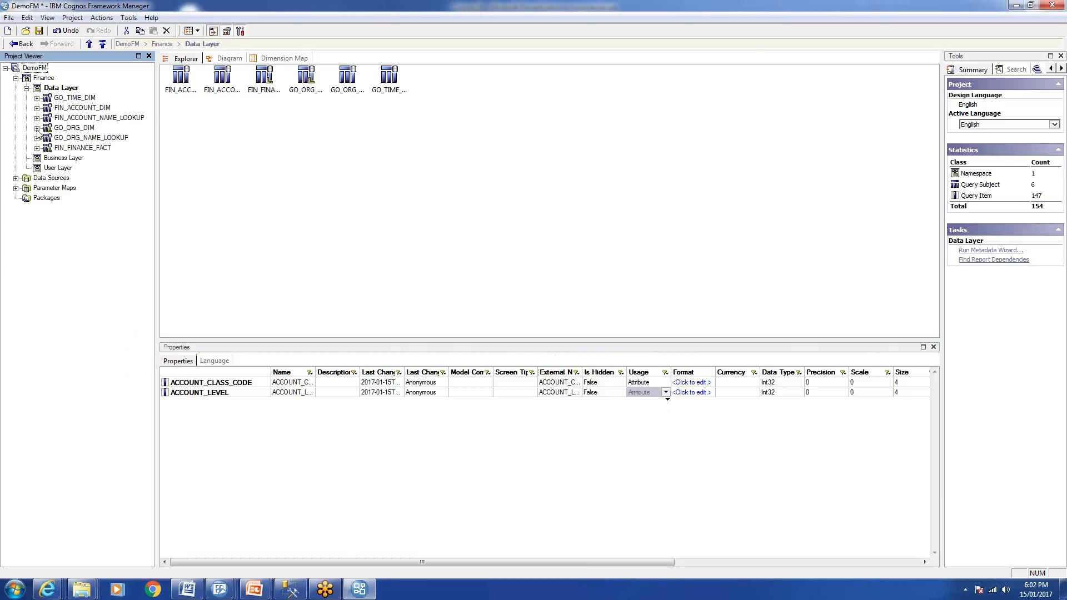
pyautogui.click(37, 128)
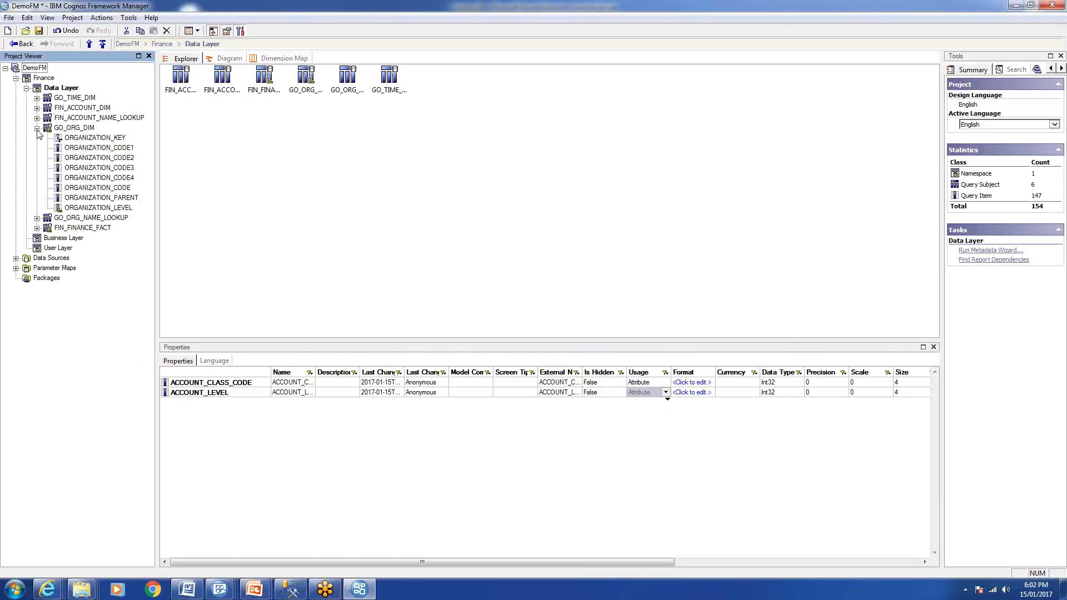
pyautogui.click(95, 209)
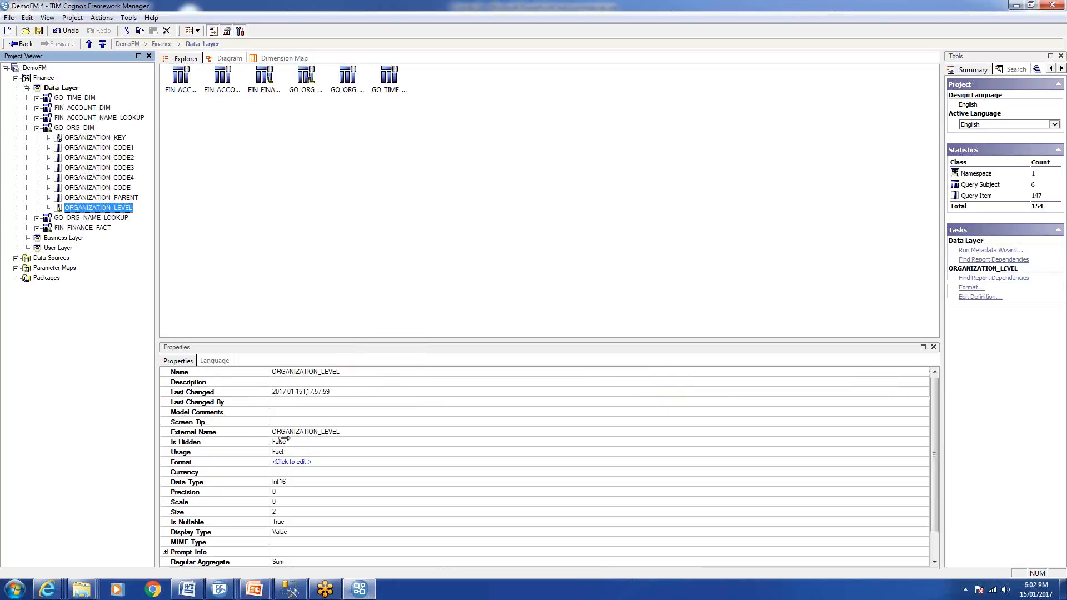
pyautogui.click(303, 453)
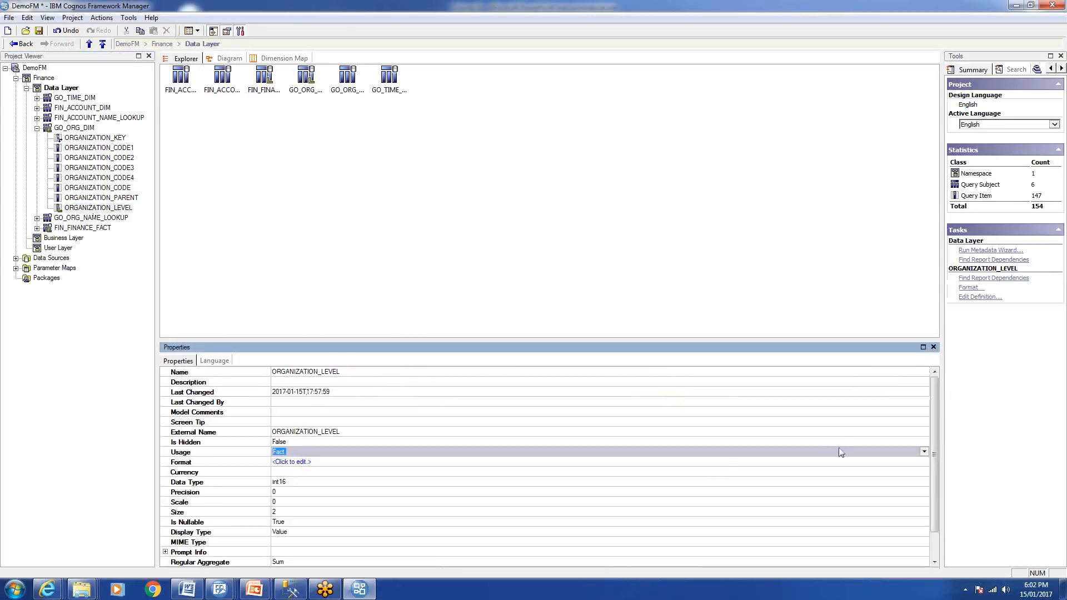
pyautogui.click(925, 452)
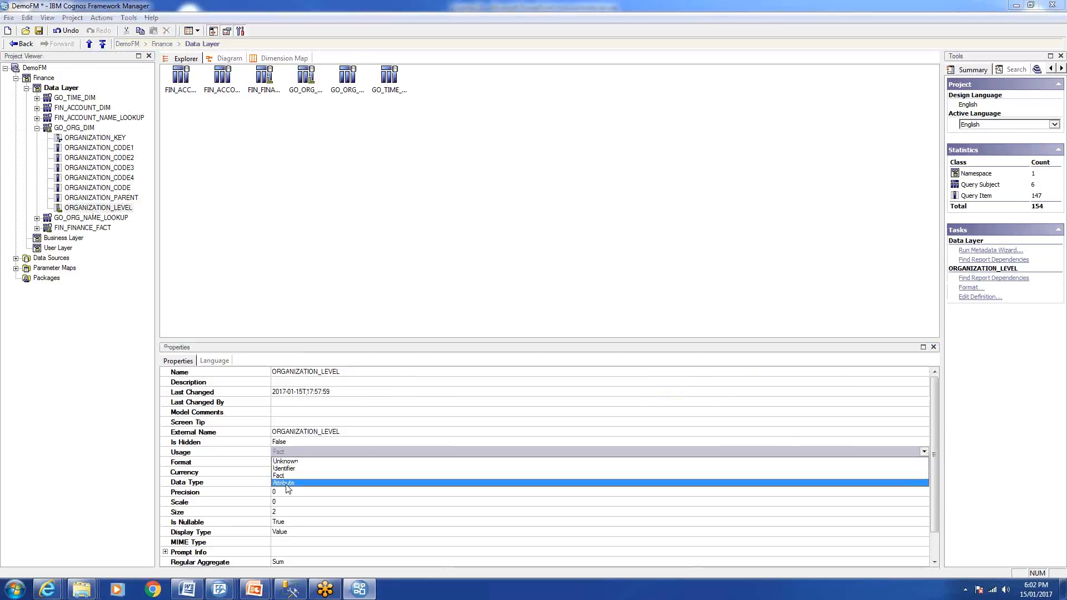
pyautogui.click(284, 483)
pyautogui.click(36, 128)
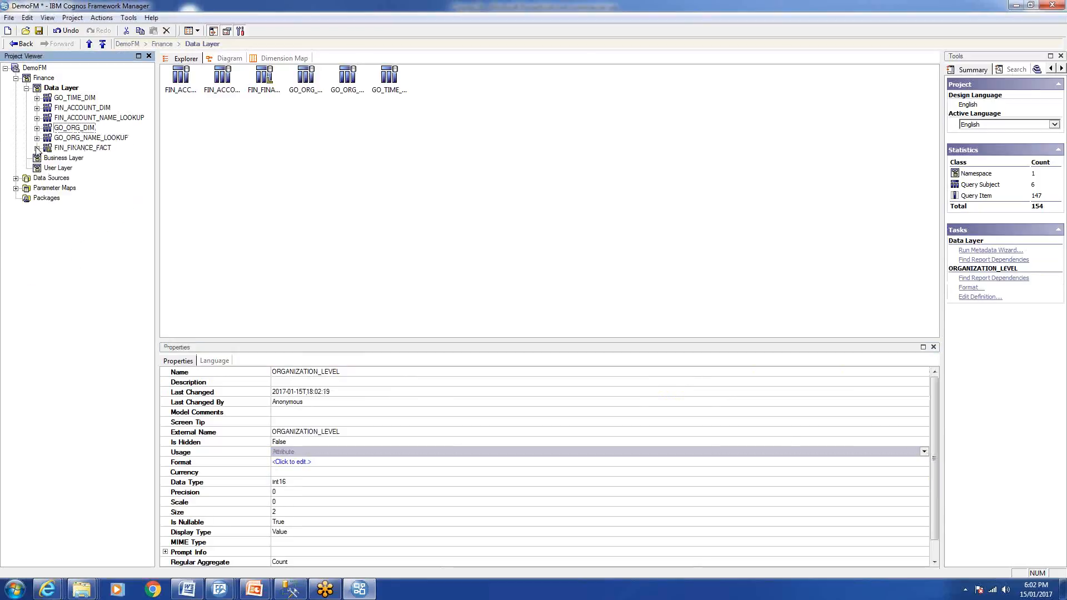
# Check the item types of the query items in FIN_FINANCE_FACT
pyautogui.click(37, 148)
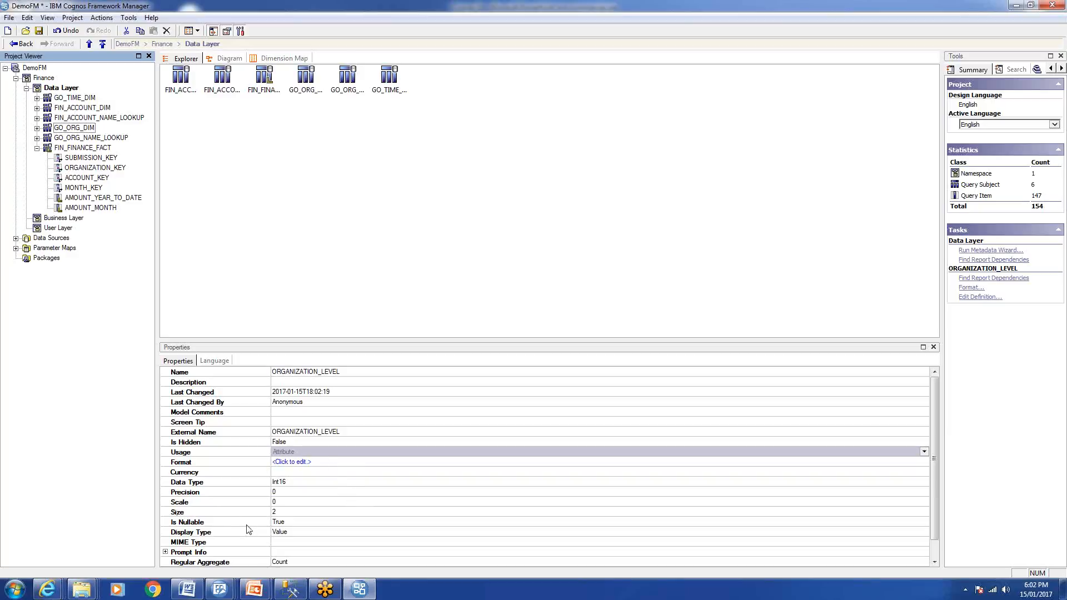
pyautogui.click(36, 149)
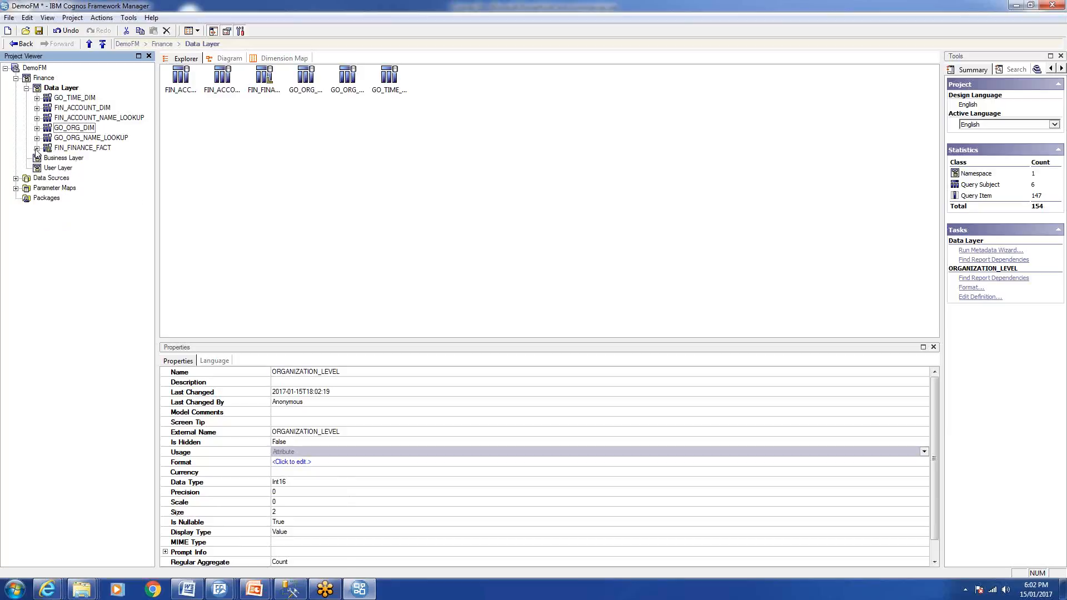
pyautogui.click(228, 167)
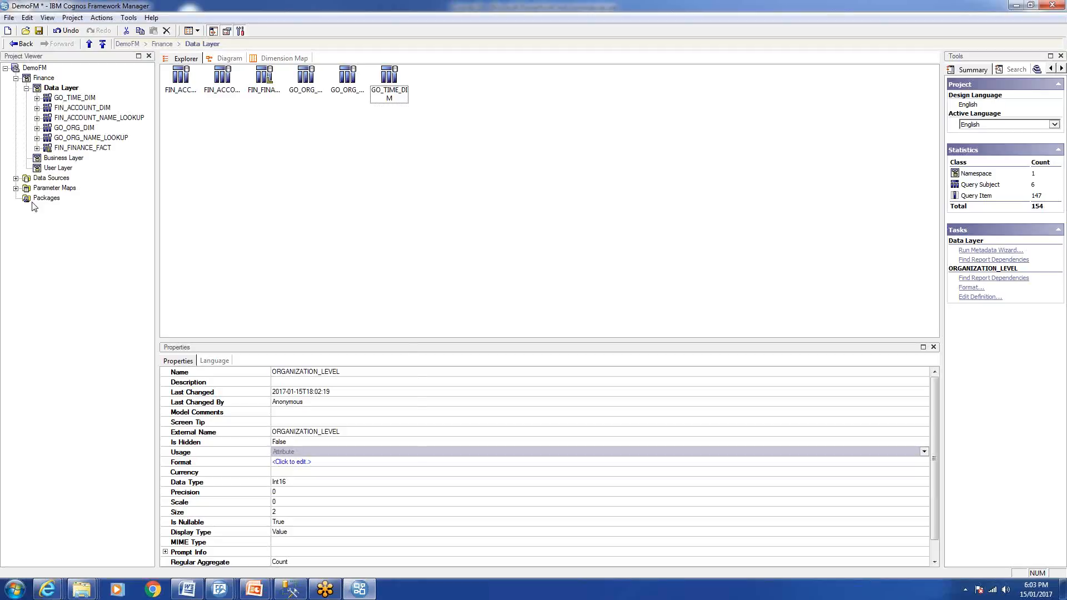
# Show the Data Layer namespace as a diagram and enlarge the diagram area
pyautogui.click(61, 158)
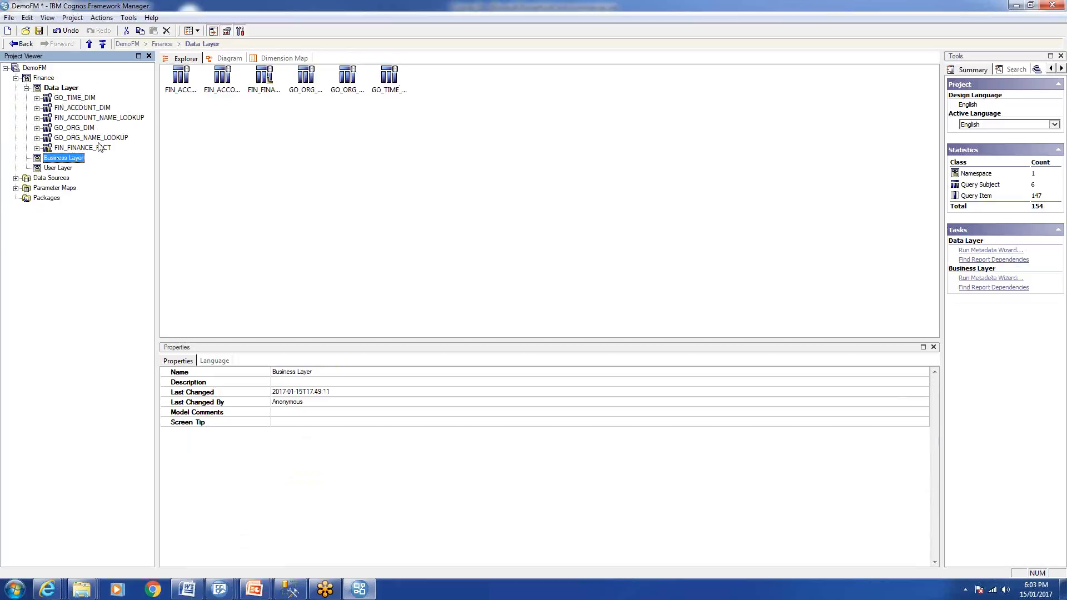
pyautogui.click(78, 88)
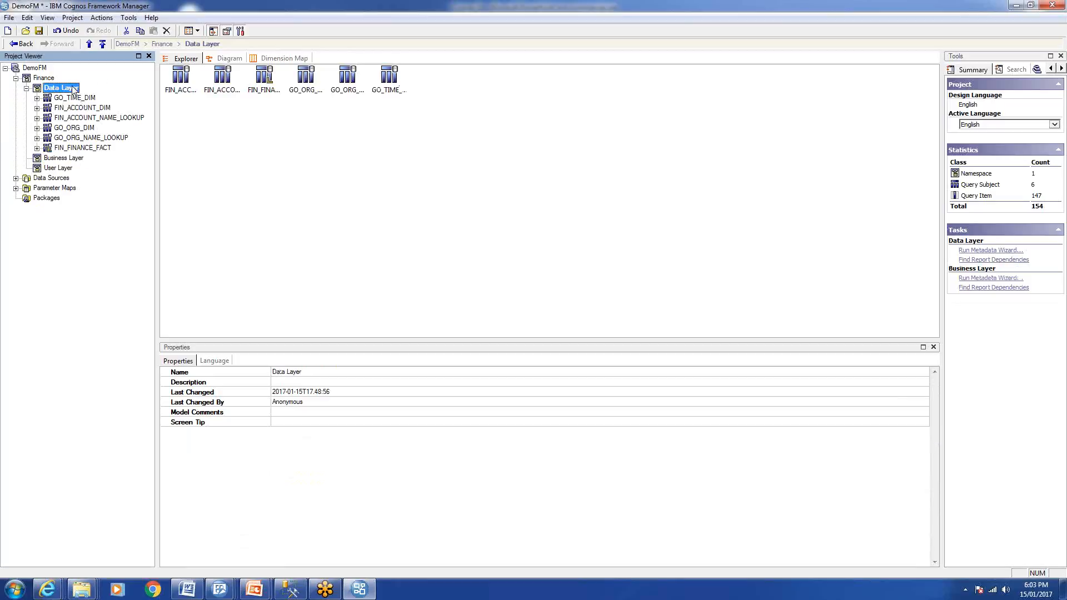
pyautogui.click(229, 57)
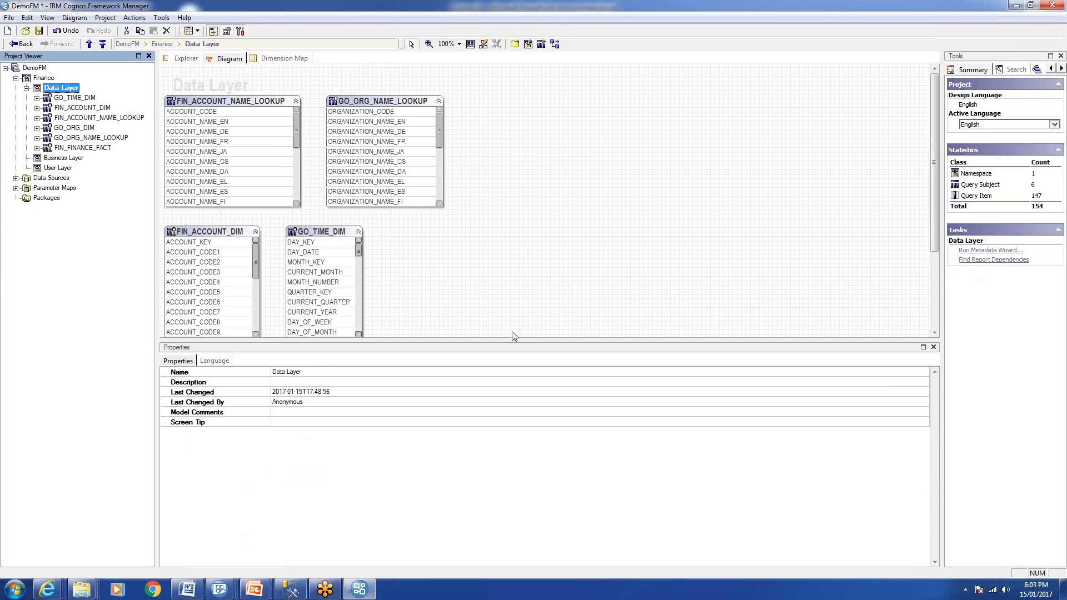
pyautogui.moveTo(514, 341); pyautogui.dragTo(515, 456)
# Arrange the diagram around FIN_FINANCE_FACT, with the organization tables on its left, the account tables at upper right and GO_TIME_DIM at lower right
pyautogui.moveTo(314, 367); pyautogui.dragTo(537, 223)
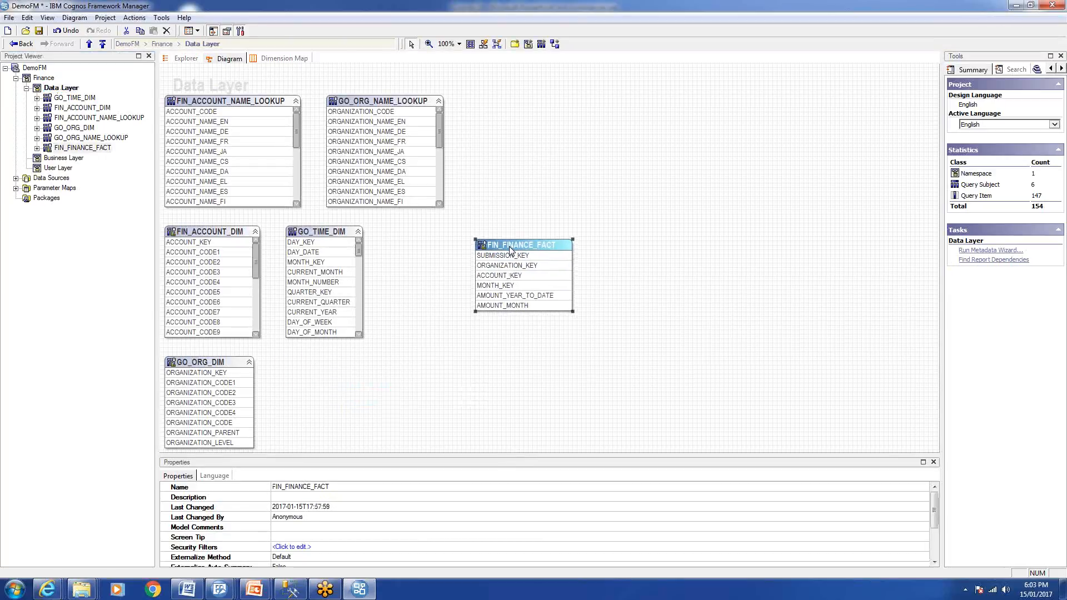
pyautogui.moveTo(338, 233); pyautogui.dragTo(747, 95)
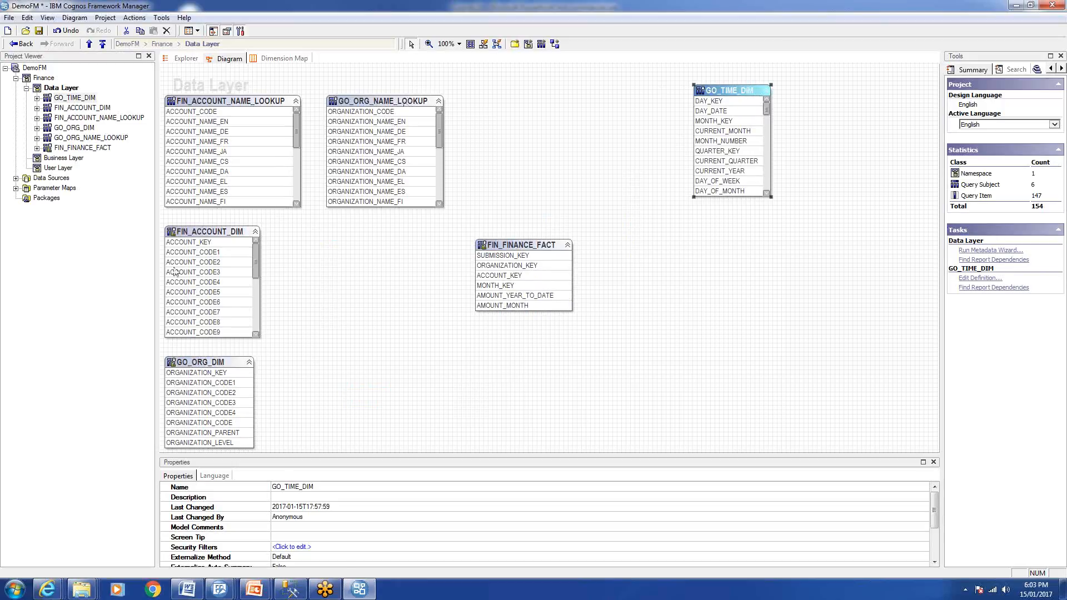
pyautogui.moveTo(203, 240); pyautogui.dragTo(751, 342)
pyautogui.moveTo(205, 363); pyautogui.dragTo(368, 242)
pyautogui.click(375, 102)
pyautogui.moveTo(376, 101); pyautogui.dragTo(209, 245)
pyautogui.moveTo(766, 341); pyautogui.dragTo(744, 340)
pyautogui.moveTo(726, 88); pyautogui.dragTo(578, 351)
pyautogui.moveTo(745, 346); pyautogui.dragTo(692, 104)
pyautogui.moveTo(618, 343); pyautogui.dragTo(717, 353)
pyautogui.moveTo(224, 105); pyautogui.dragTo(849, 103)
pyautogui.moveTo(238, 239); pyautogui.dragTo(259, 138)
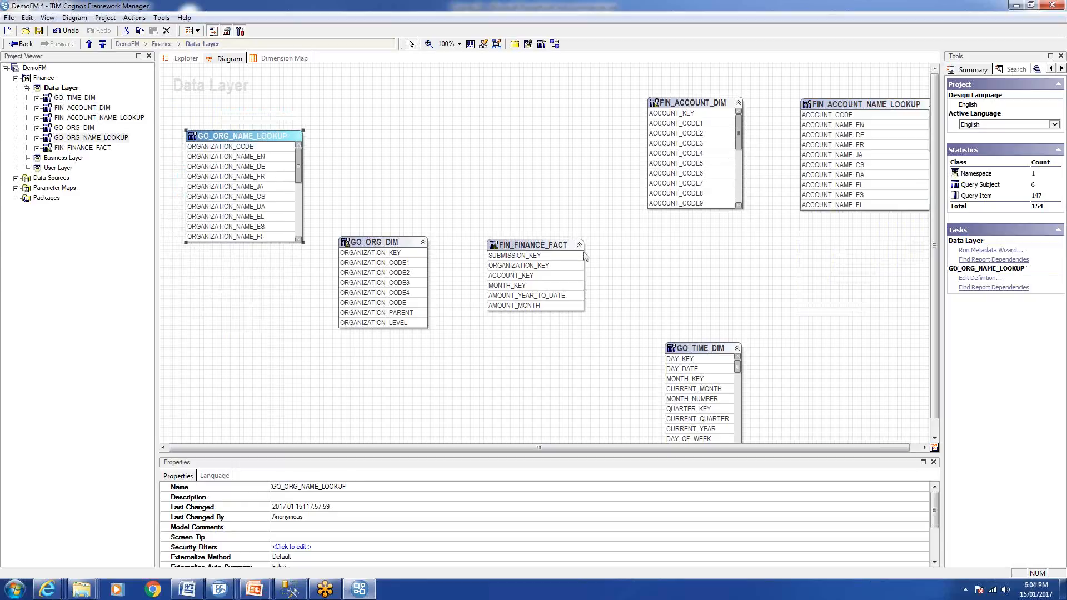
# Shift FIN_FINANCE_FACT slightly away from GO_ORG_DIM in the diagram and nudge GO_TIME_DIM a little closer to it
pyautogui.click(555, 266)
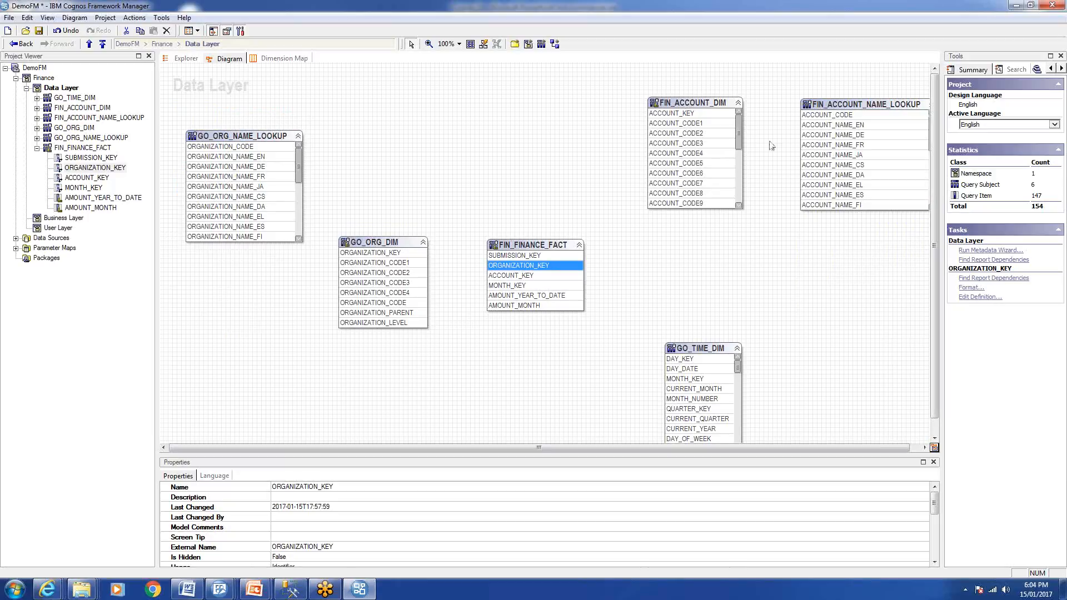
pyautogui.moveTo(525, 248); pyautogui.dragTo(558, 244)
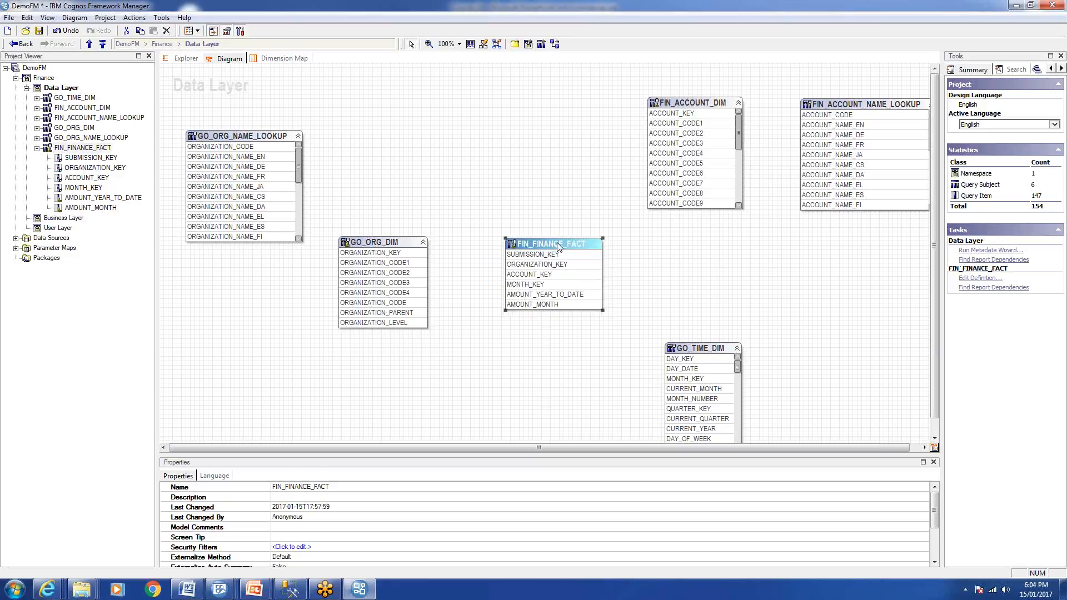
pyautogui.click(379, 273)
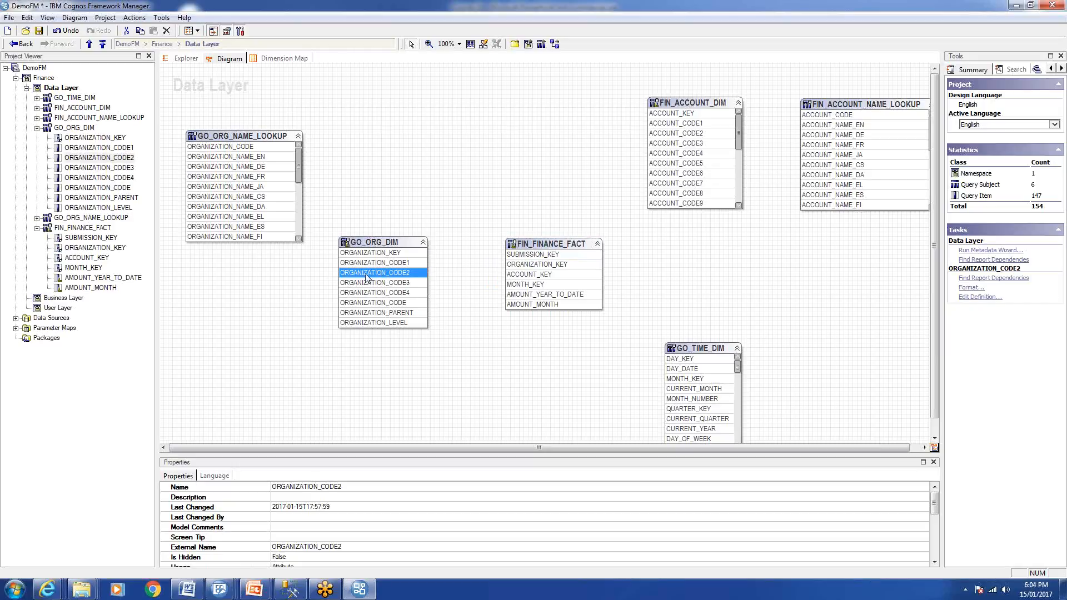
pyautogui.click(280, 207)
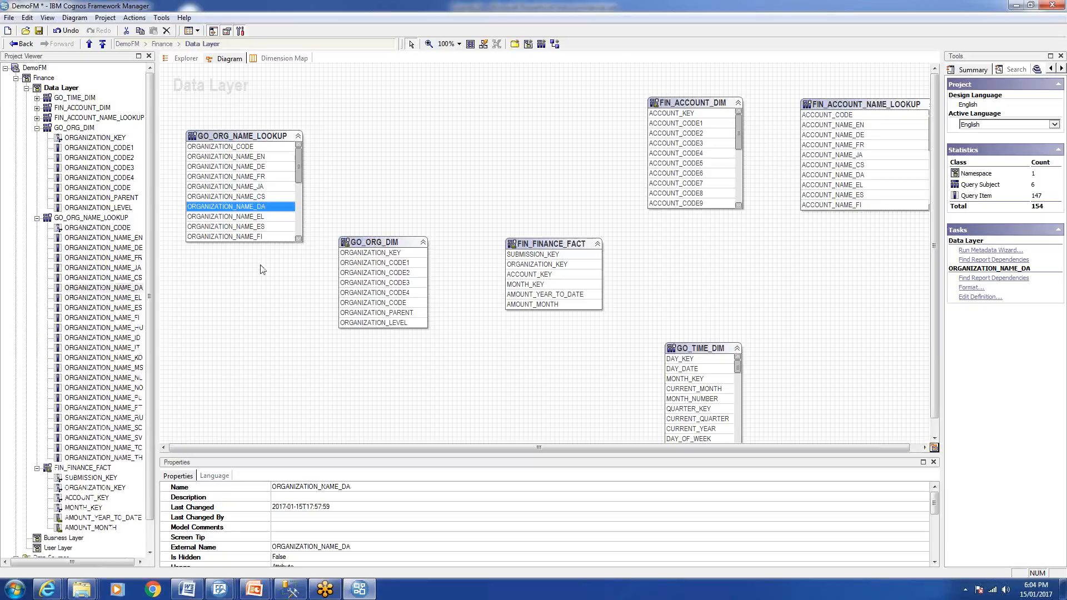
pyautogui.click(552, 245)
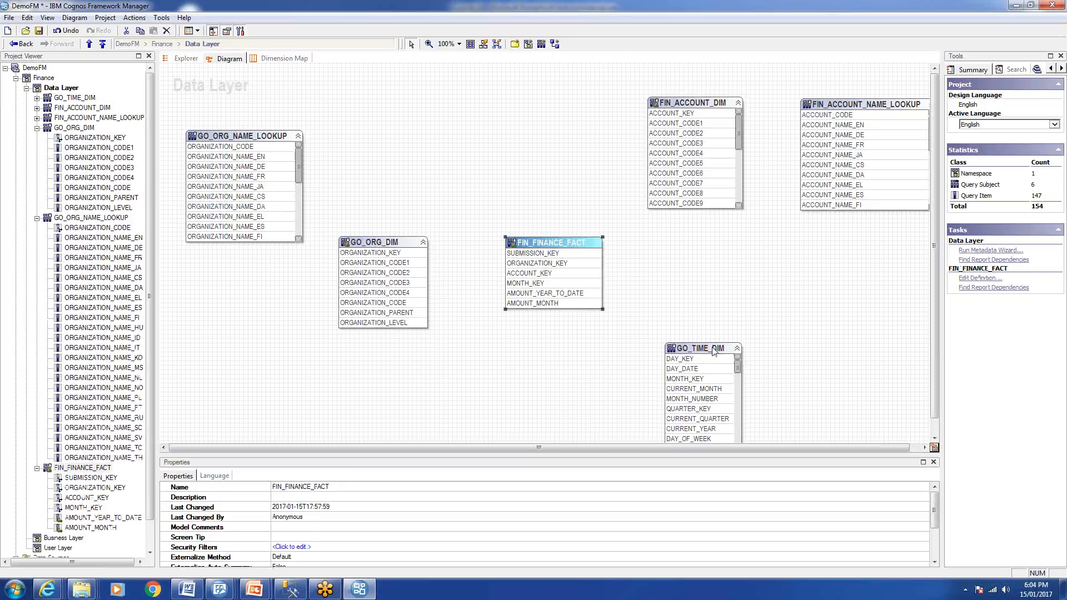
pyautogui.moveTo(716, 349); pyautogui.dragTo(712, 348)
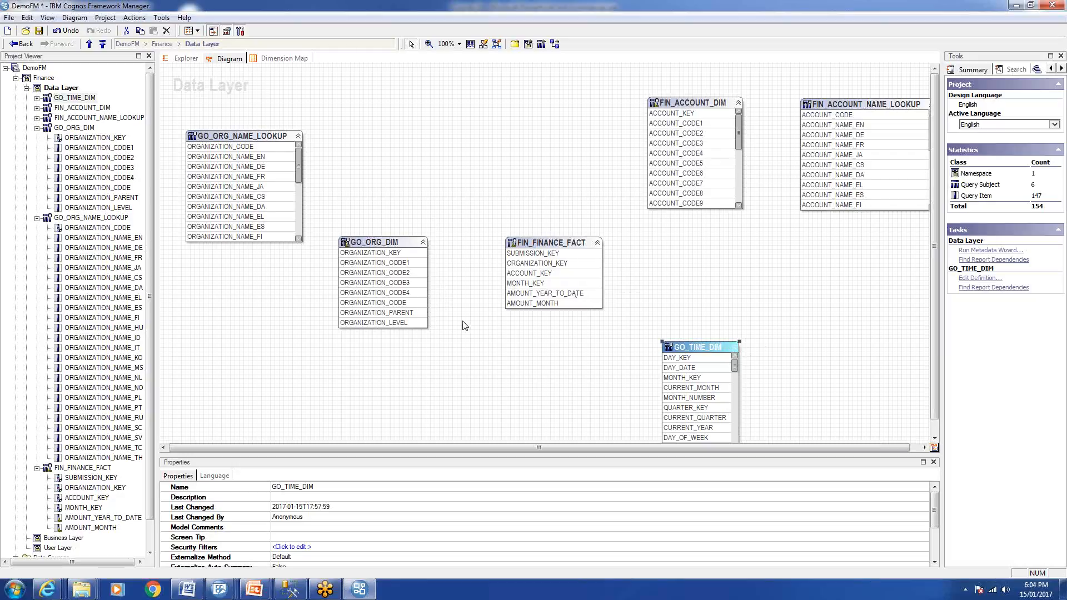
# Start a relationship linking MONTH_KEY in GO_TIME_DIM to MONTH_KEY in FIN_FINANCE_FACT
pyautogui.click(696, 378)
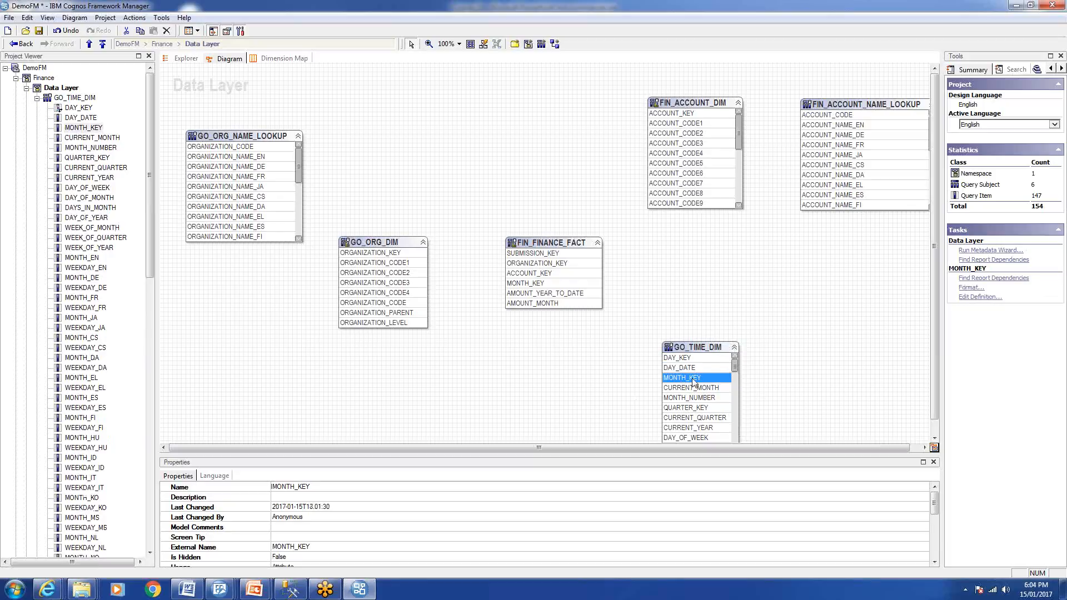
pyautogui.click(528, 284)
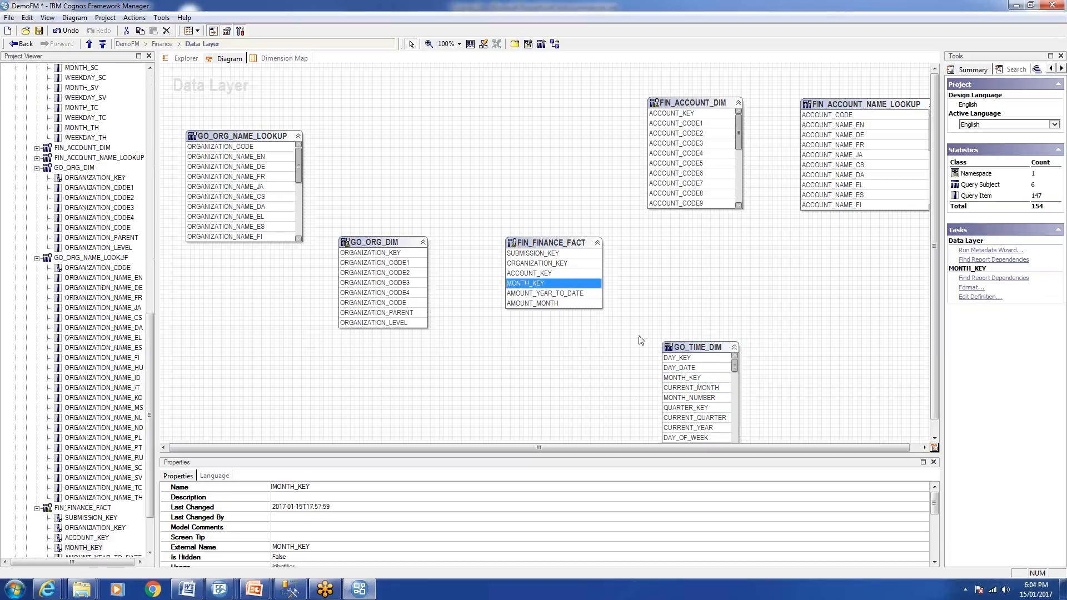
pyautogui.click(690, 378)
pyautogui.click(536, 284)
pyautogui.click(692, 379)
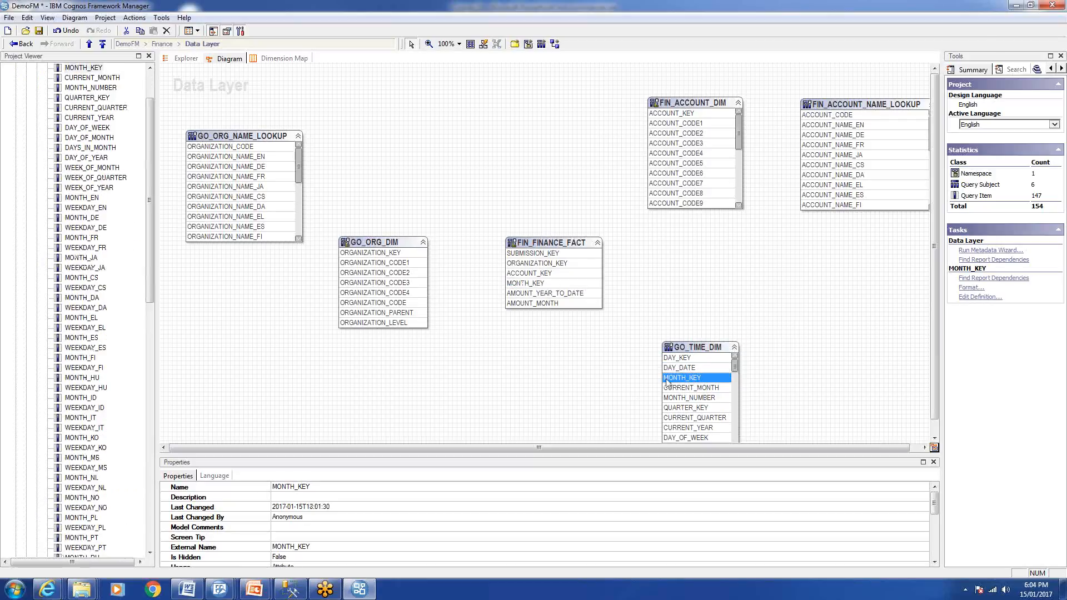
pyautogui.click(553, 47)
pyautogui.moveTo(702, 381); pyautogui.dragTo(538, 285)
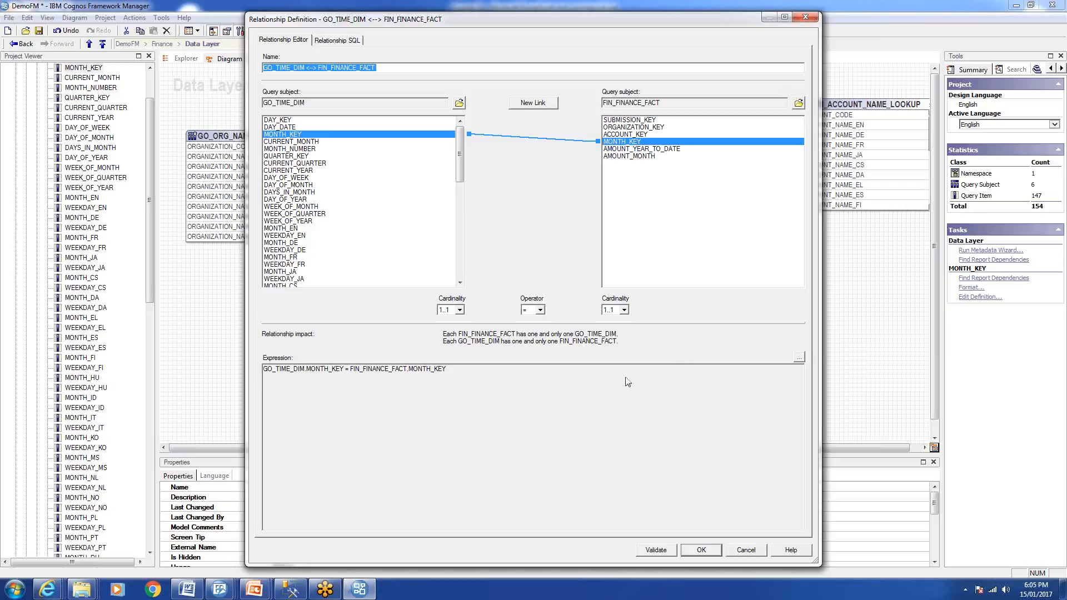
# Delete the link between the two query subjects and create a new one from GO_TIME_DIM's MONTH_KEY to FIN_FINANCE_FACT's MONTH_KEY
pyautogui.click(533, 141)
pyautogui.press('Delete')
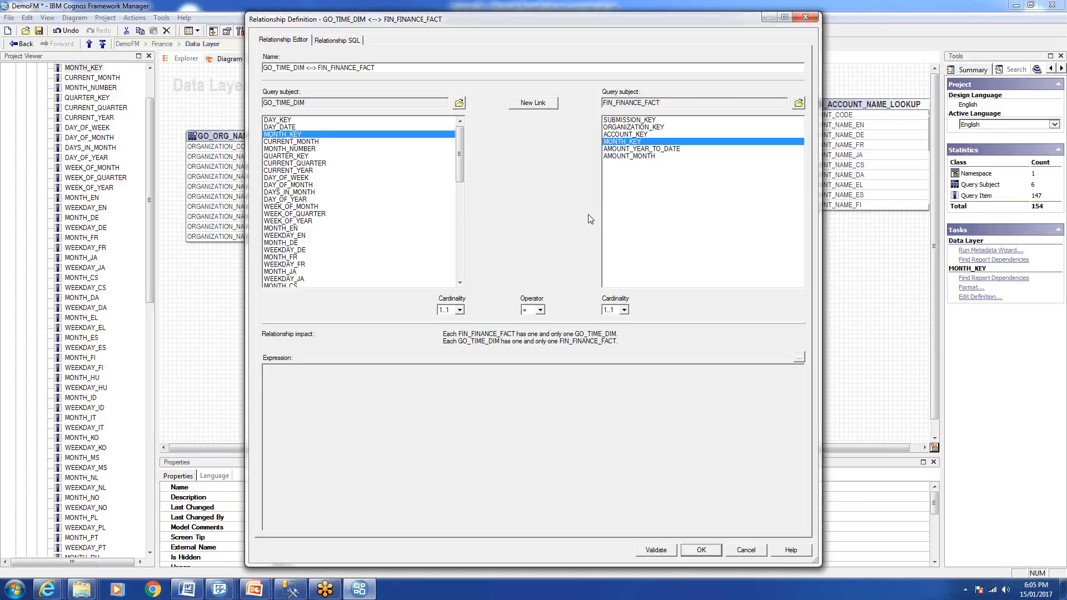
pyautogui.click(535, 103)
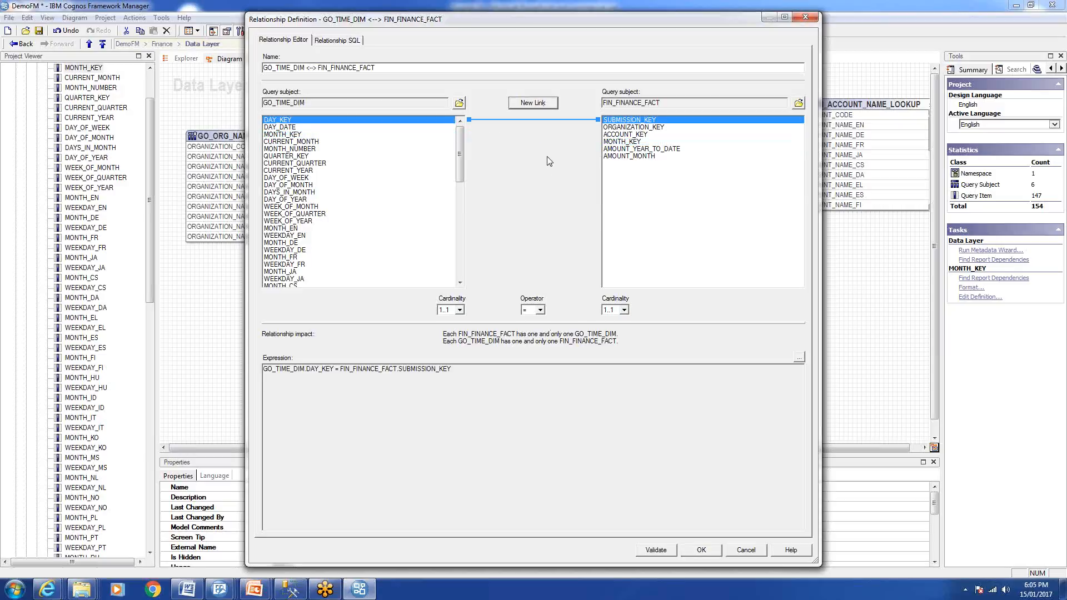
pyautogui.click(279, 135)
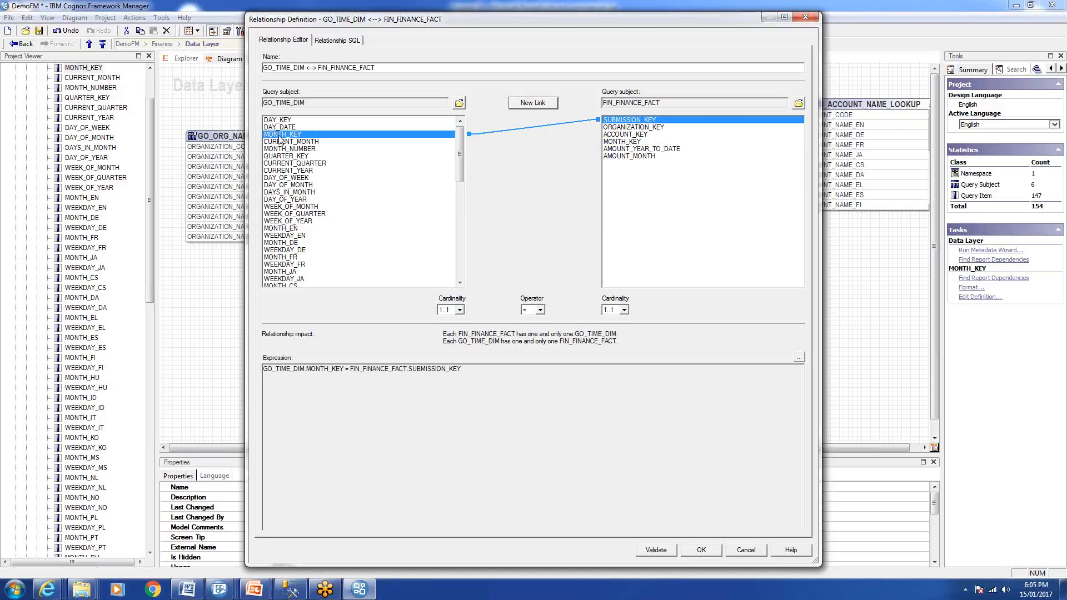
pyautogui.click(641, 142)
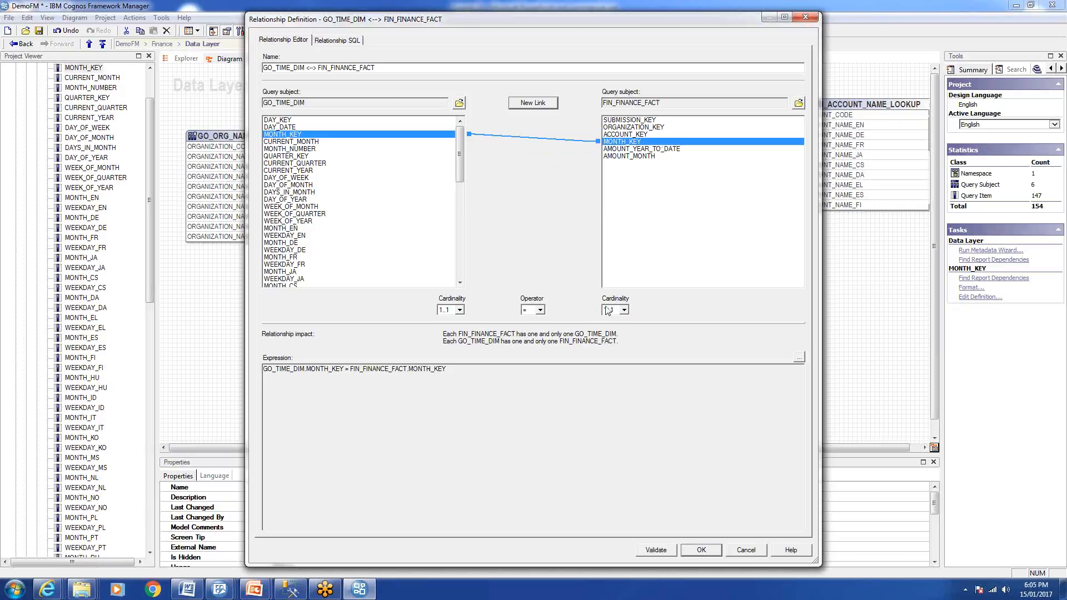
# Set the cardinality on the FIN_FINANCE_FACT side of the GO_TIME_DIM relationship to 1..n
pyautogui.click(624, 310)
pyautogui.click(618, 323)
pyautogui.click(375, 137)
# Examine the relationship's sample SQL, including its from and where clauses, and test it with 25 rows
pyautogui.click(336, 40)
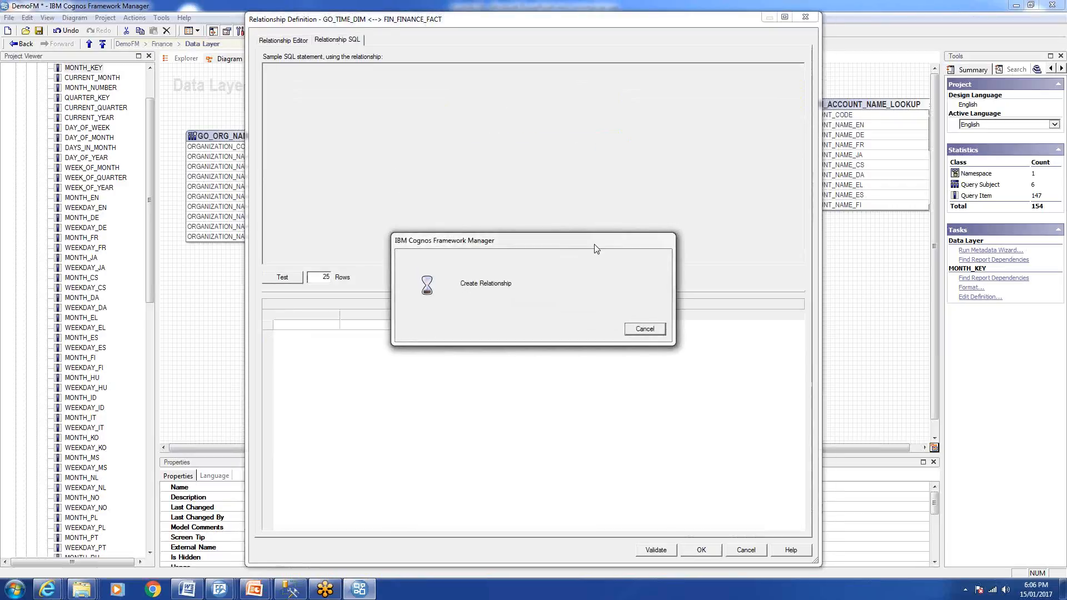
pyautogui.moveTo(802, 112); pyautogui.dragTo(802, 225)
pyautogui.moveTo(539, 242); pyautogui.dragTo(225, 223)
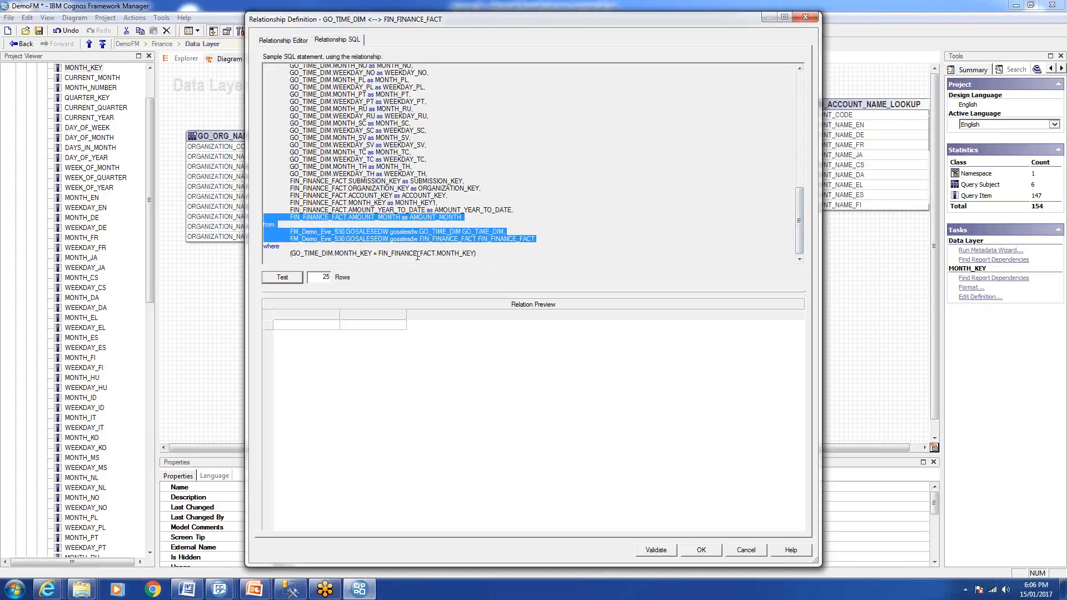
pyautogui.moveTo(486, 251); pyautogui.dragTo(247, 245)
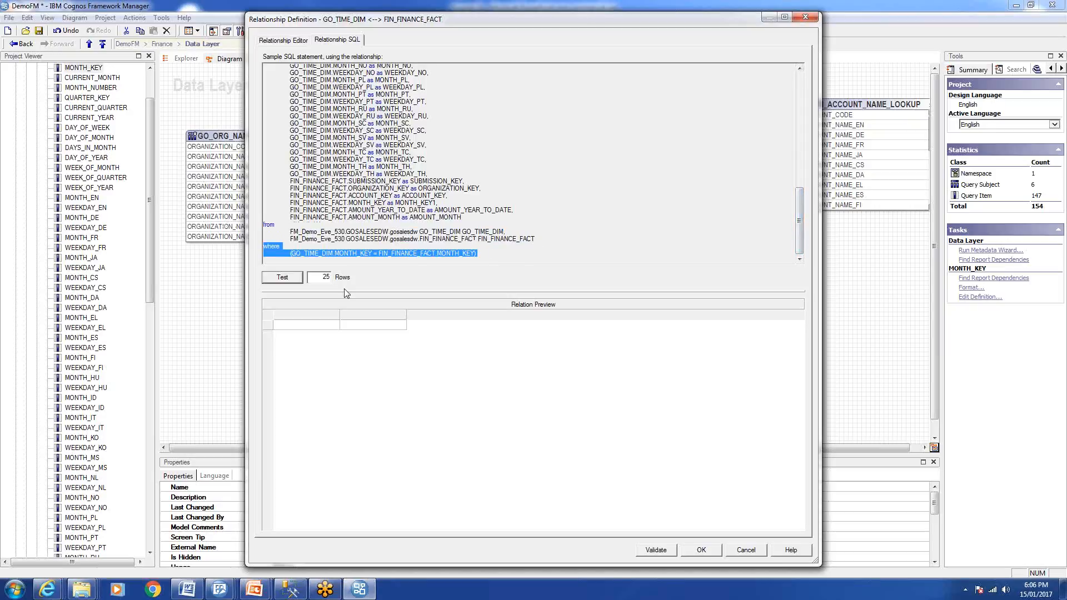
pyautogui.click(289, 280)
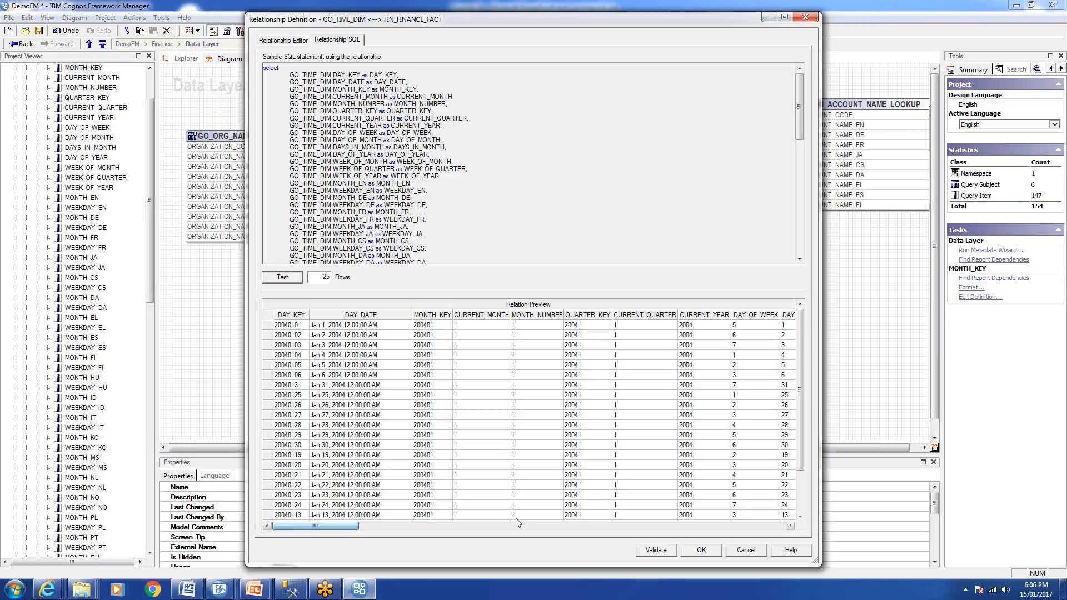
# Validate and accept the GO_TIME_DIM to FIN_FINANCE_FACT relationship, and select its line in the diagram
pyautogui.click(656, 550)
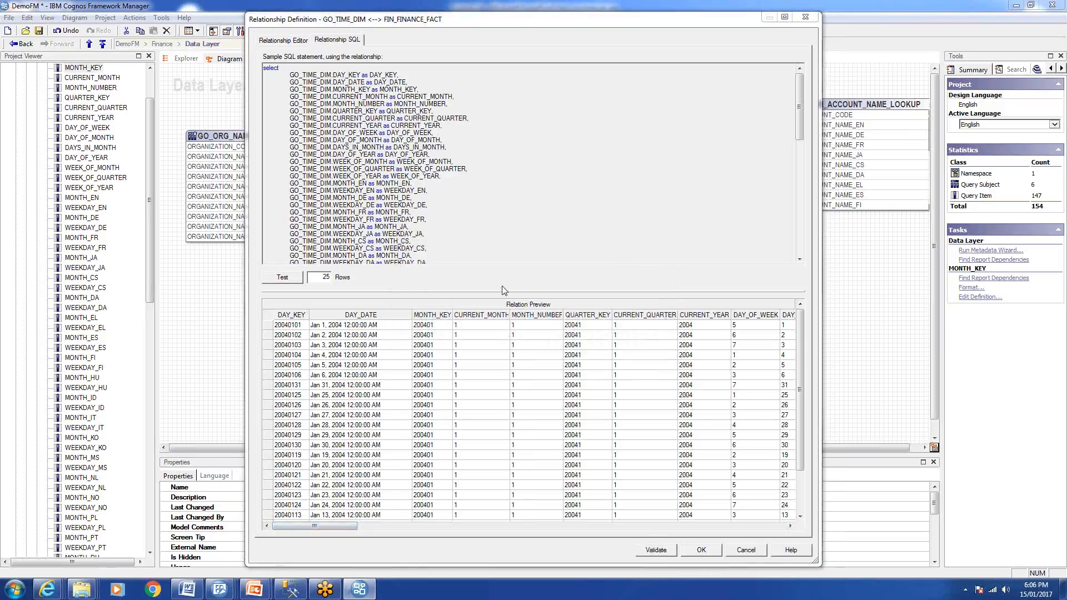
pyautogui.click(700, 551)
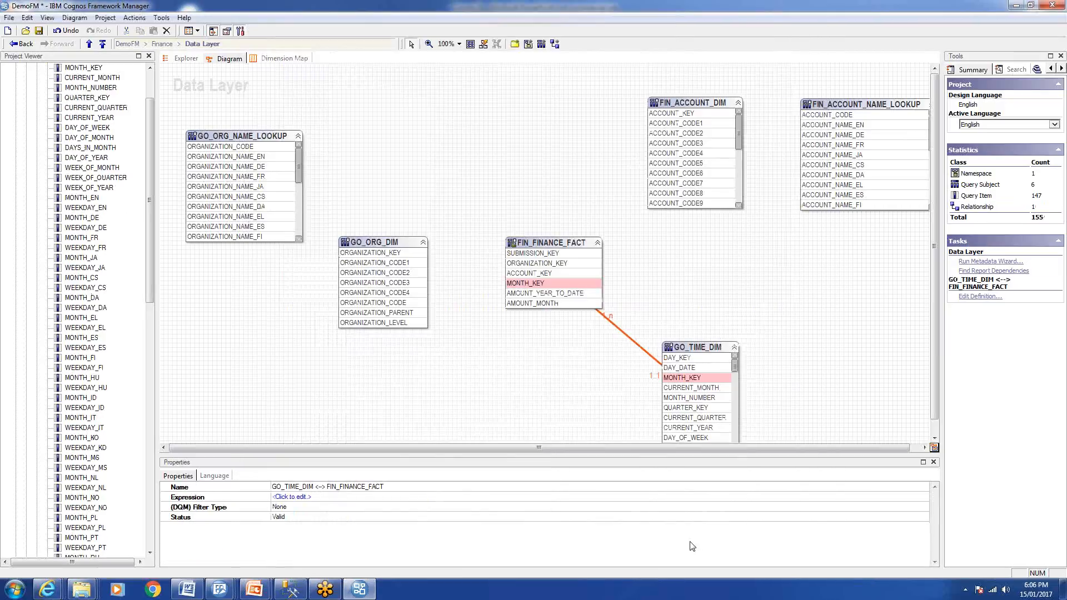
pyautogui.click(541, 352)
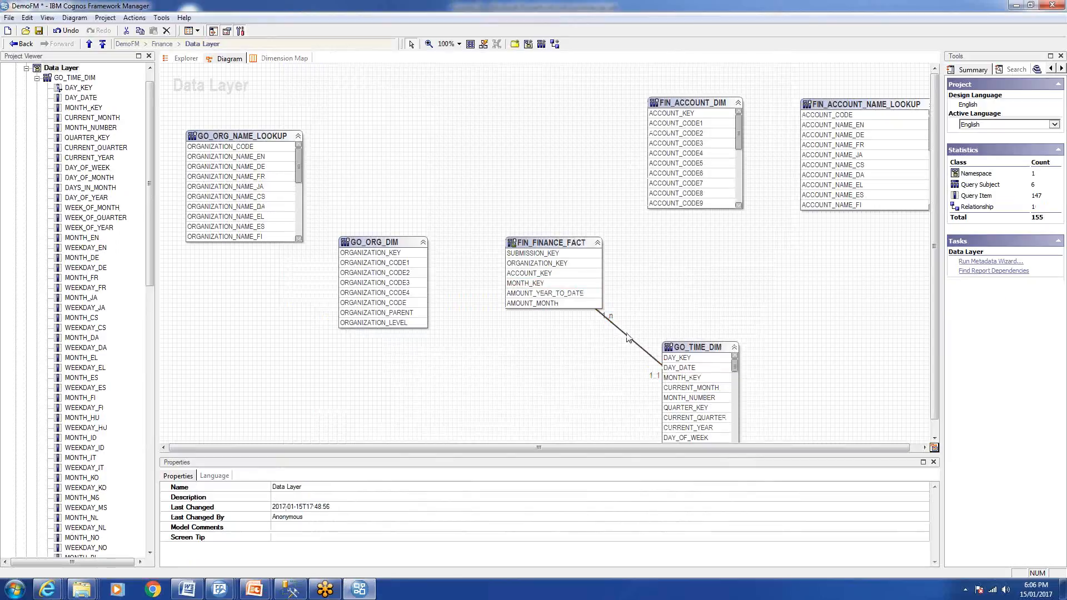
pyautogui.click(629, 337)
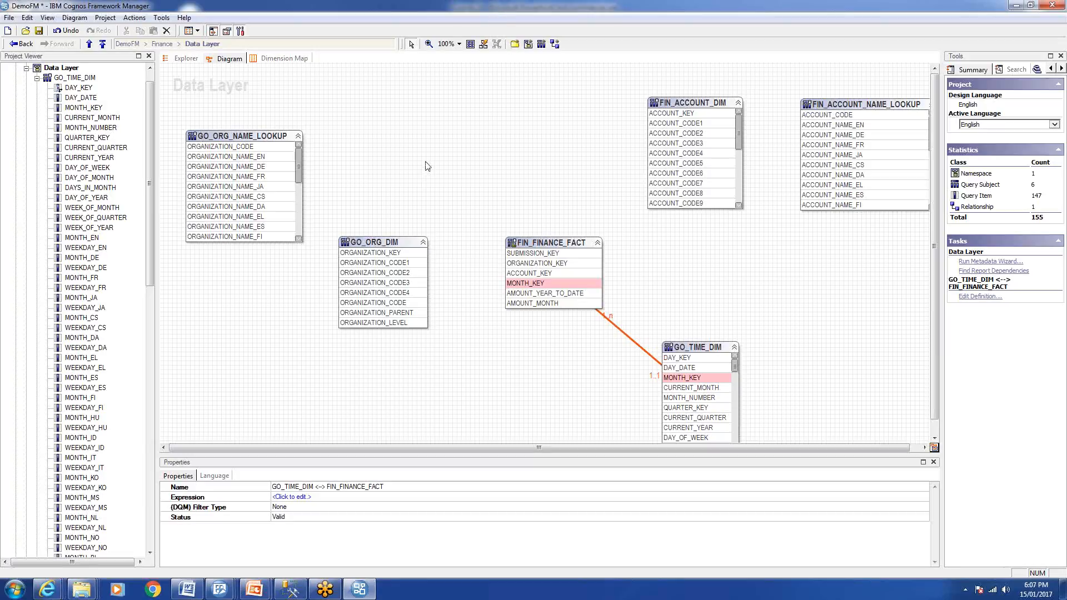
pyautogui.click(671, 114)
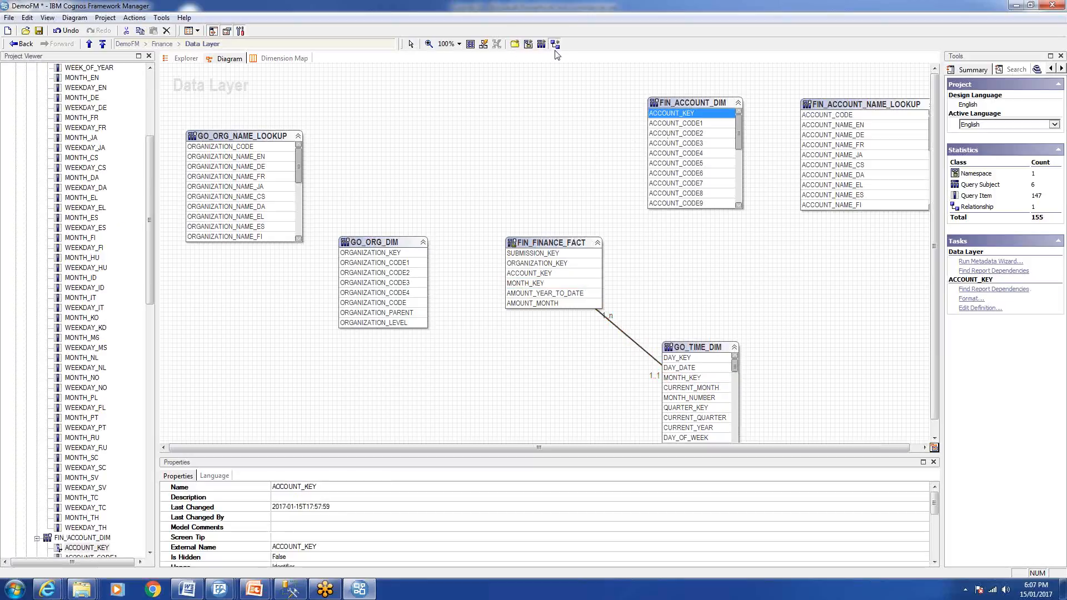
pyautogui.click(545, 283)
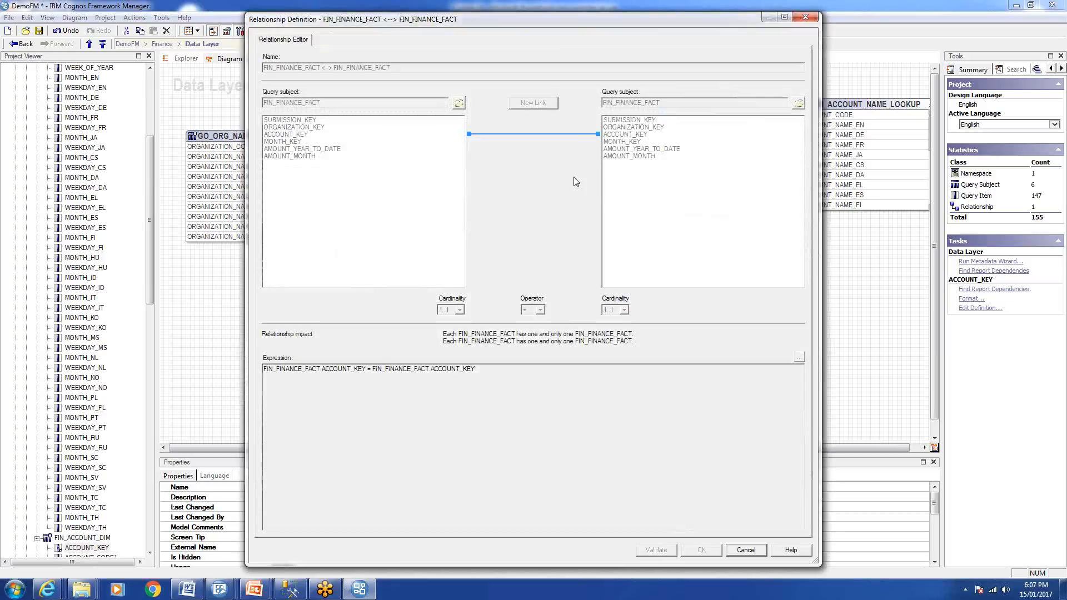
pyautogui.click(746, 551)
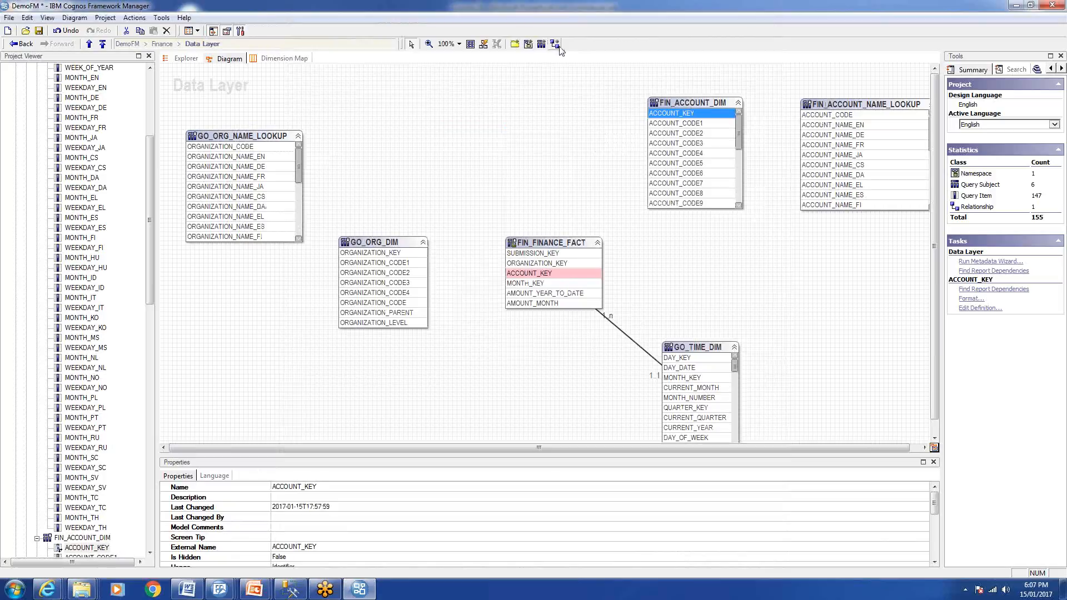
# Create a validated relationship linking ACCOUNT_KEY in FIN_ACCOUNT_DIM to ACCOUNT_KEY in FIN_FINANCE_FACT, with cardinality 1..n on the fact side
pyautogui.moveTo(665, 115); pyautogui.dragTo(549, 278)
pyautogui.click(625, 310)
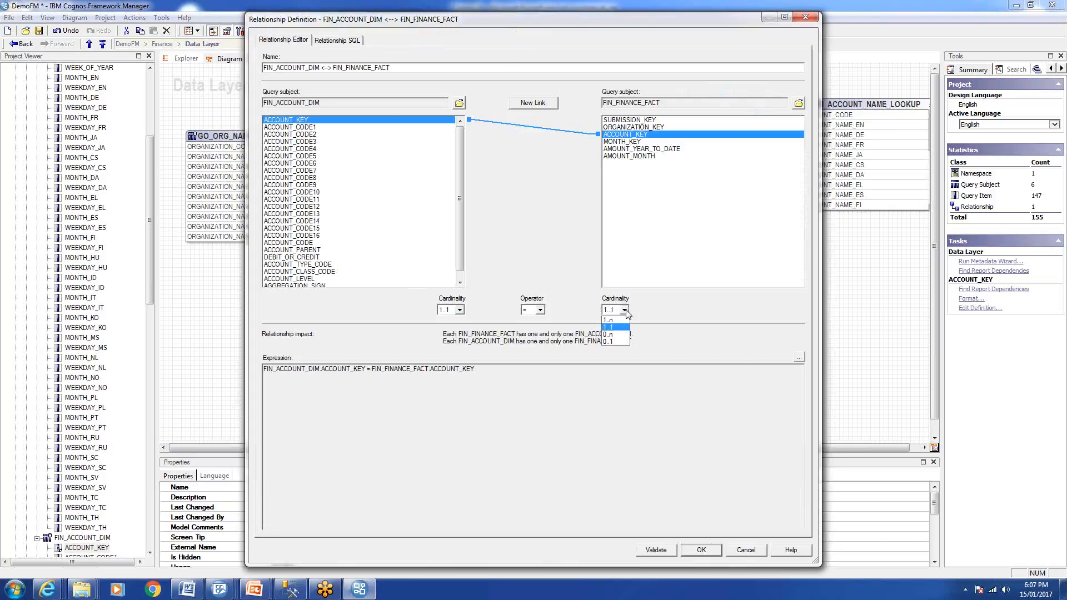
pyautogui.click(612, 320)
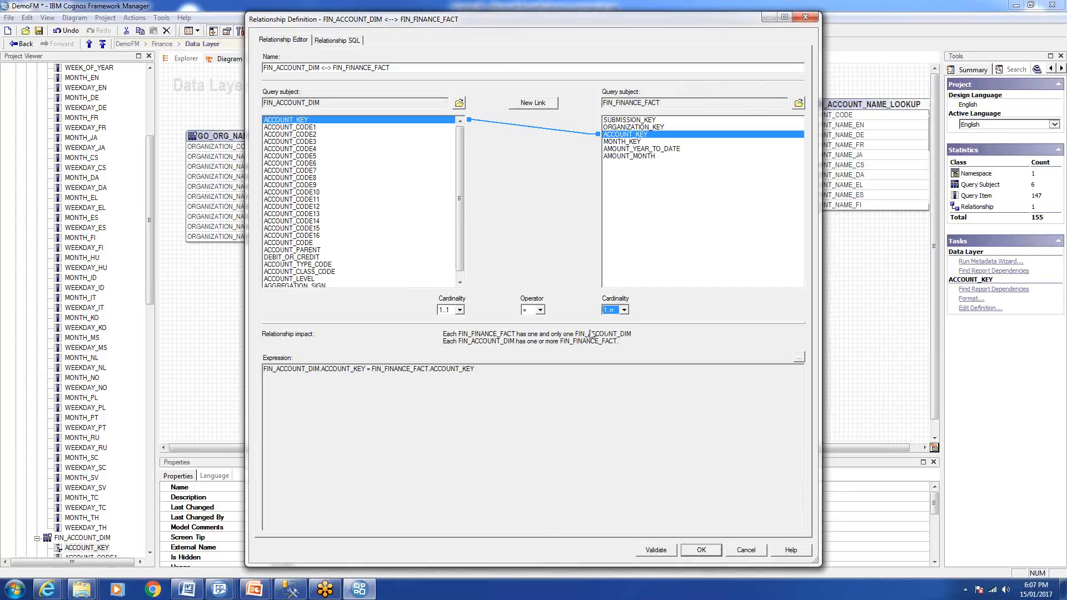
pyautogui.click(652, 551)
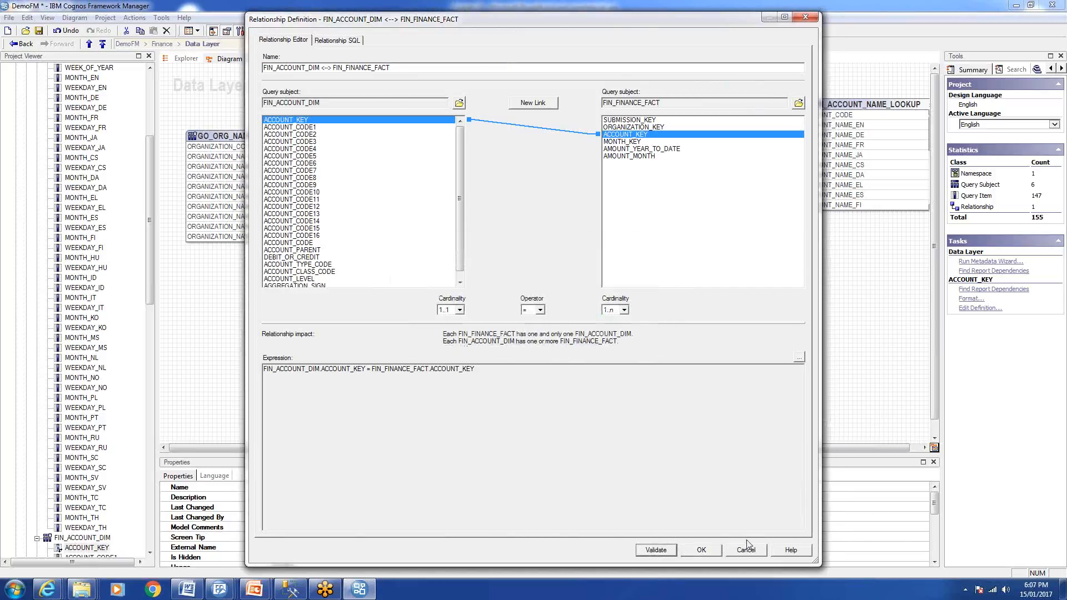
pyautogui.click(701, 550)
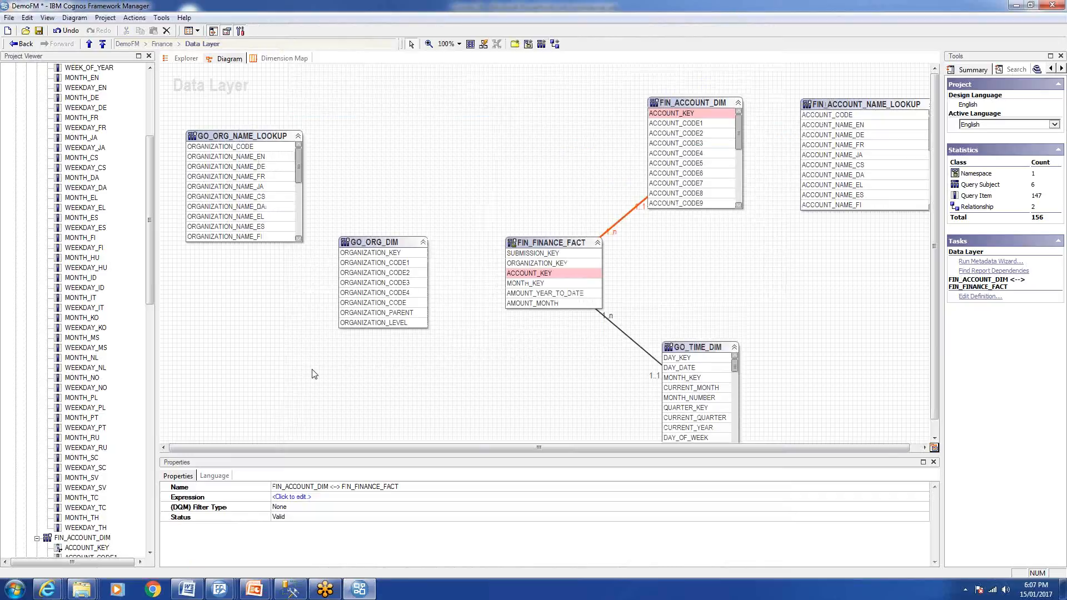
# Shift FIN_FINANCE_FACT slightly toward GO_ORG_DIM in the diagram and nudge GO_ORG_DIM a little away from it
pyautogui.moveTo(558, 247); pyautogui.dragTo(536, 244)
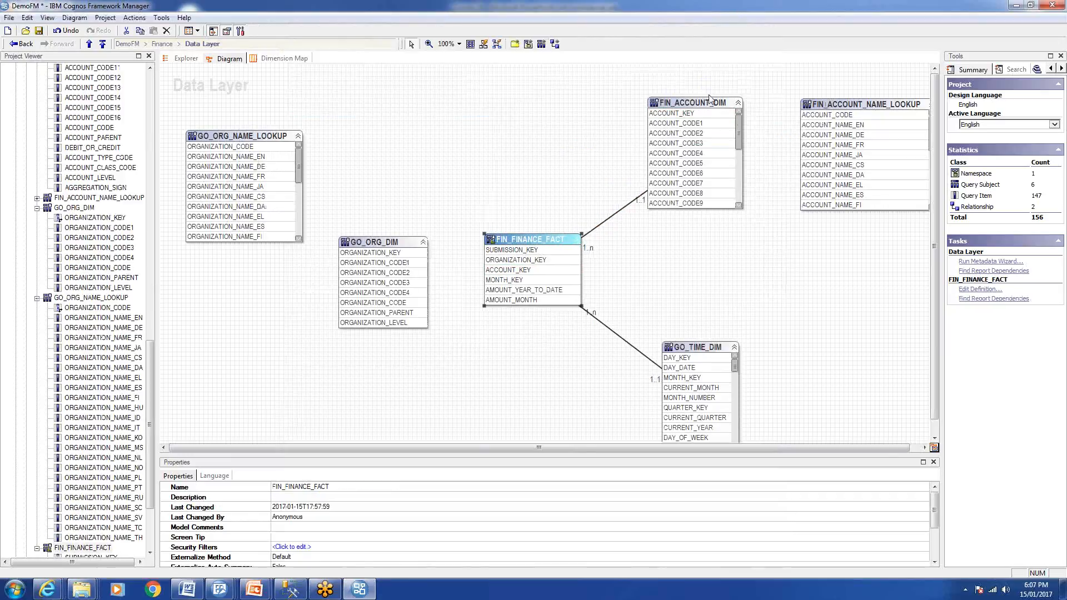
pyautogui.moveTo(365, 244); pyautogui.dragTo(359, 239)
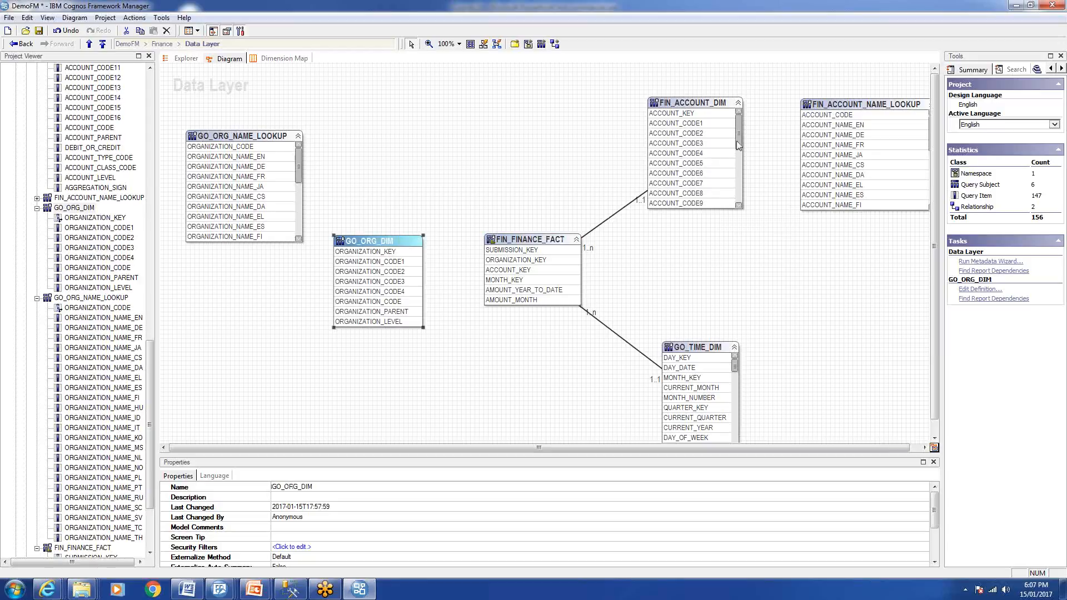
# Create a relationship linking ACCOUNT_CODE in FIN_ACCOUNT_NAME_LOOKUP to ACCOUNT_CODE in FIN_ACCOUNT_DIM, with cardinality 1..1 on the FIN_ACCOUNT_DIM side
pyautogui.moveTo(737, 142); pyautogui.dragTo(743, 204)
pyautogui.scroll(-4, 737, 206)
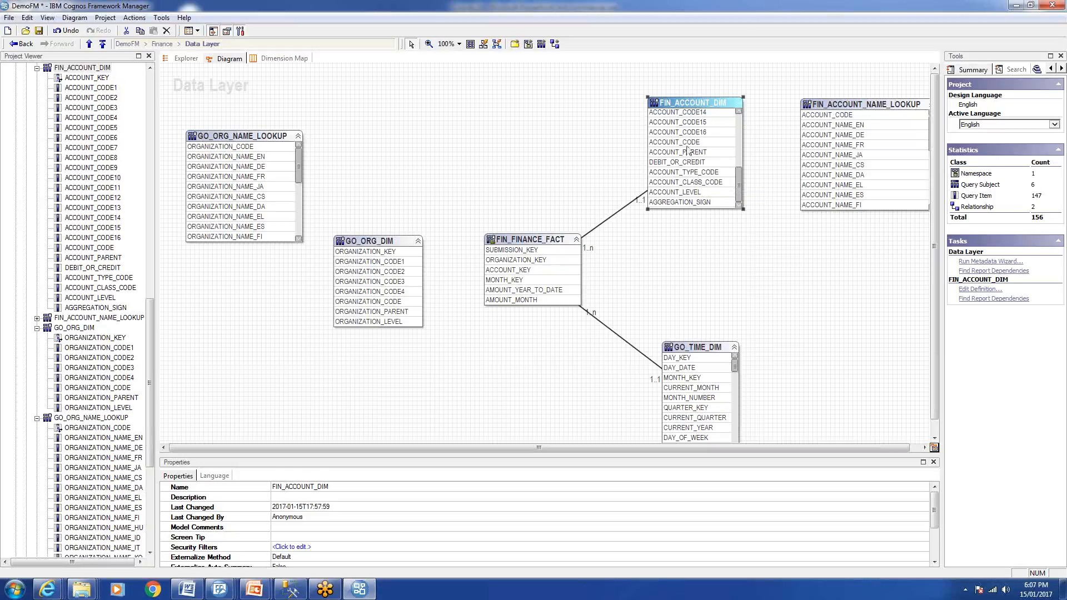
pyautogui.click(812, 115)
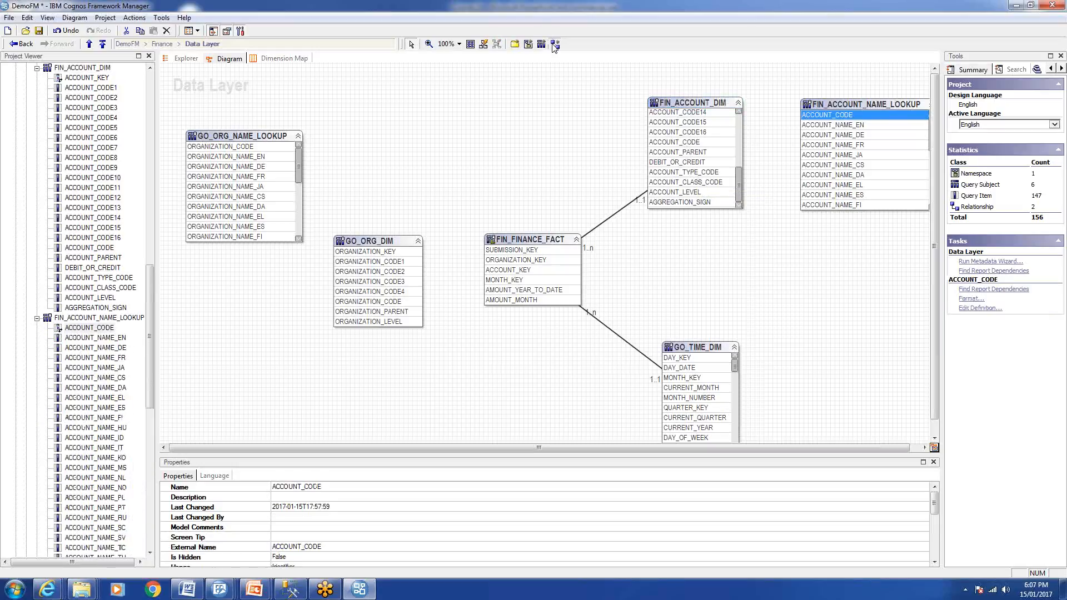
pyautogui.moveTo(813, 115); pyautogui.dragTo(703, 142)
pyautogui.click(624, 310)
pyautogui.click(607, 324)
pyautogui.click(701, 551)
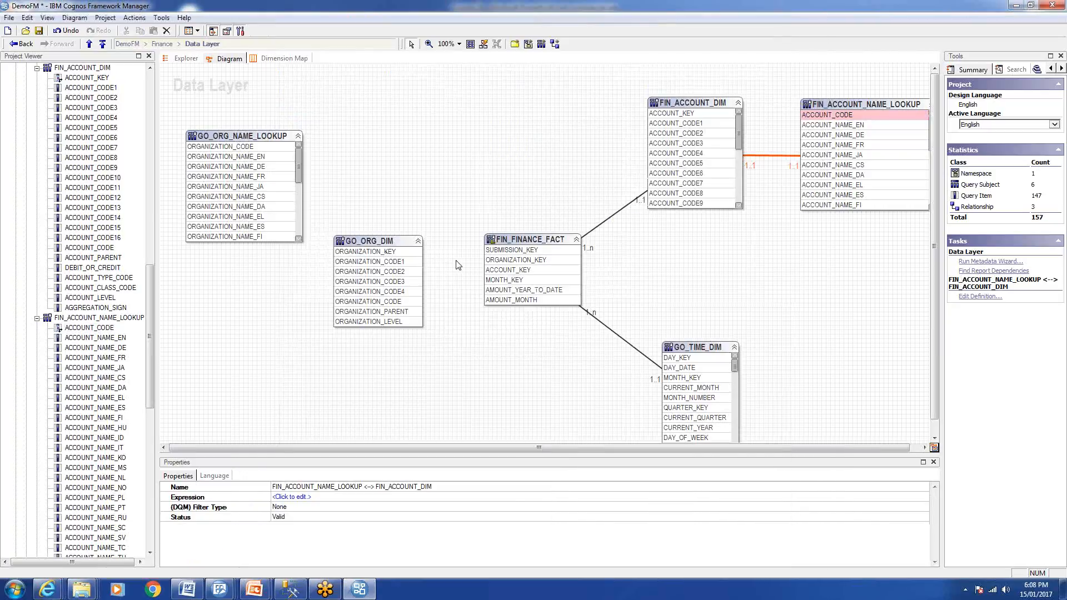
# Create a relationship linking ORGANIZATION_KEY in GO_ORG_DIM to ORGANIZATION_KEY in FIN_FINANCE_FACT, with cardinality 1..n on the fact side
pyautogui.click(401, 253)
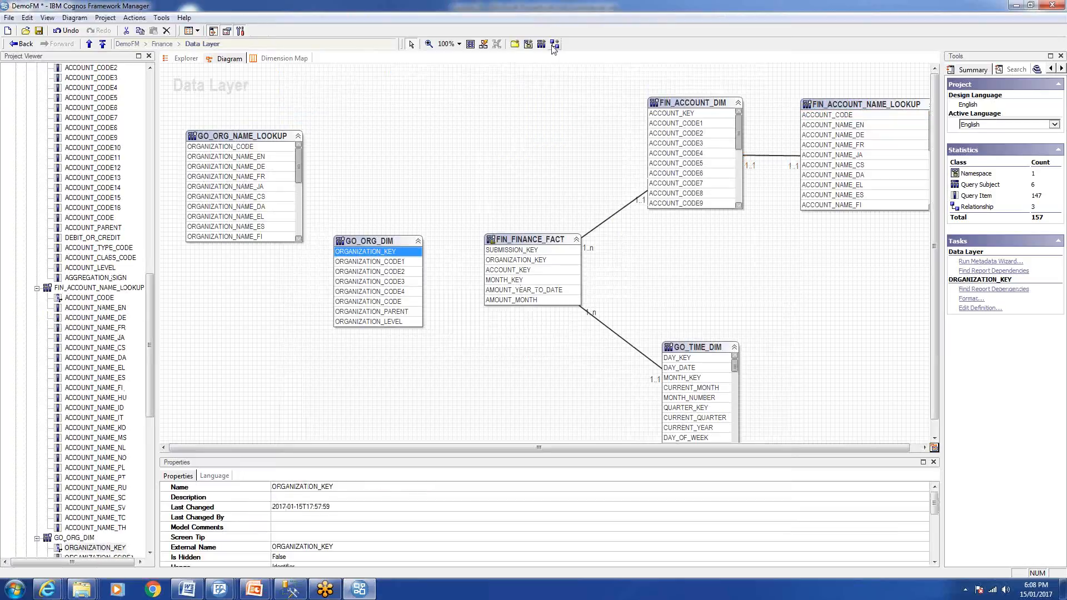
pyautogui.moveTo(398, 253)
pyautogui.mouseDown()
pyautogui.moveTo(503, 299)
pyautogui.moveTo(512, 266)
pyautogui.mouseUp()
pyautogui.click(616, 310)
pyautogui.click(611, 320)
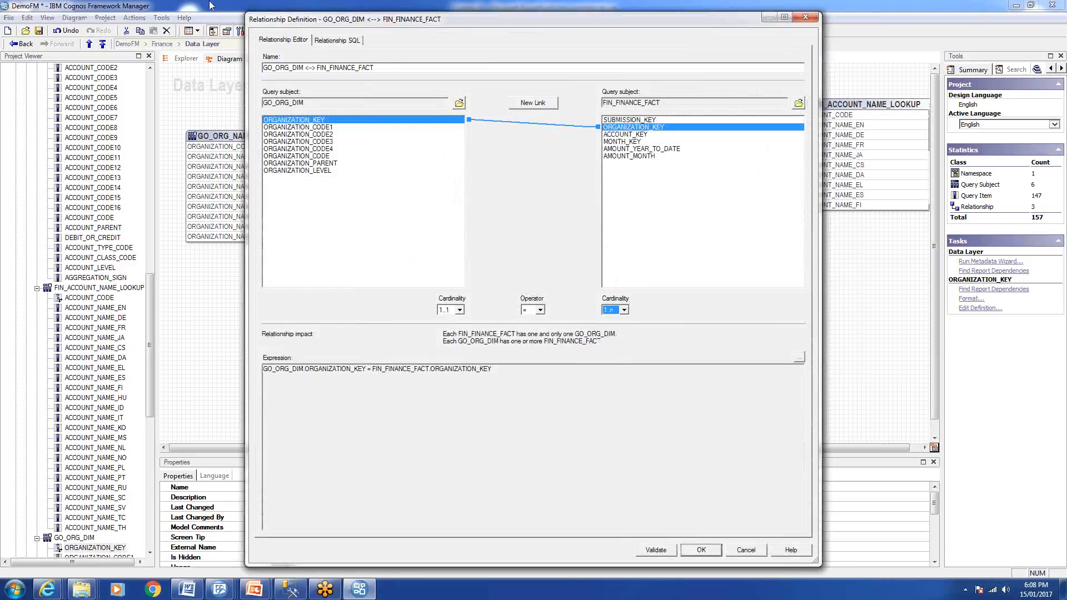
pyautogui.click(710, 549)
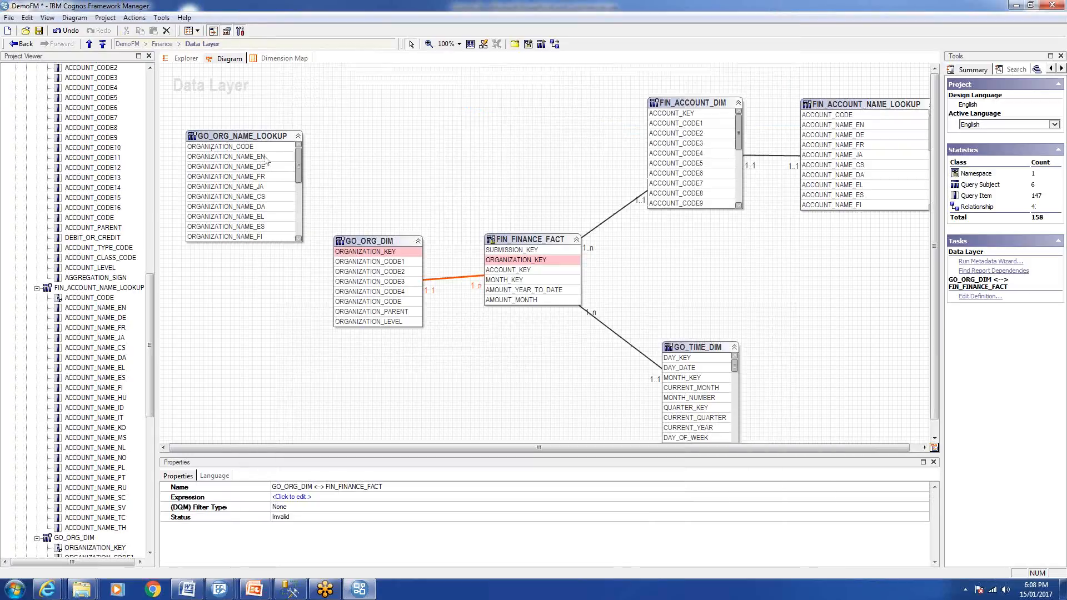
# Create a relationship linking ORGANIZATION_CODE in GO_ORG_NAME_LOOKUP to ORGANIZATION_CODE in GO_ORG_DIM, with cardinality 1..n on the GO_ORG_DIM side
pyautogui.click(237, 147)
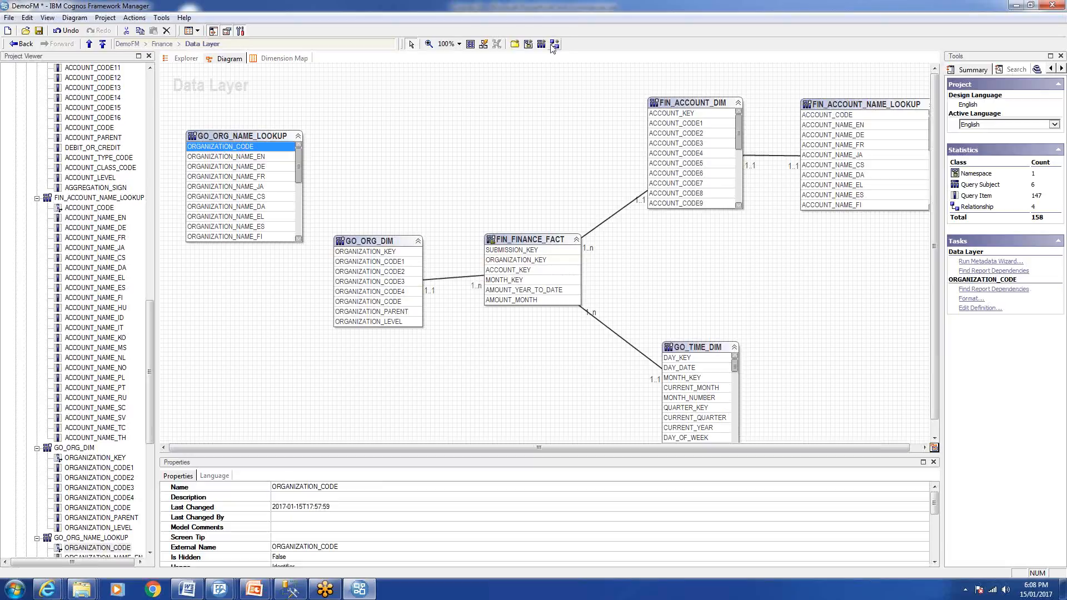
pyautogui.moveTo(228, 149); pyautogui.dragTo(381, 303)
pyautogui.click(624, 309)
pyautogui.click(611, 329)
pyautogui.click(701, 550)
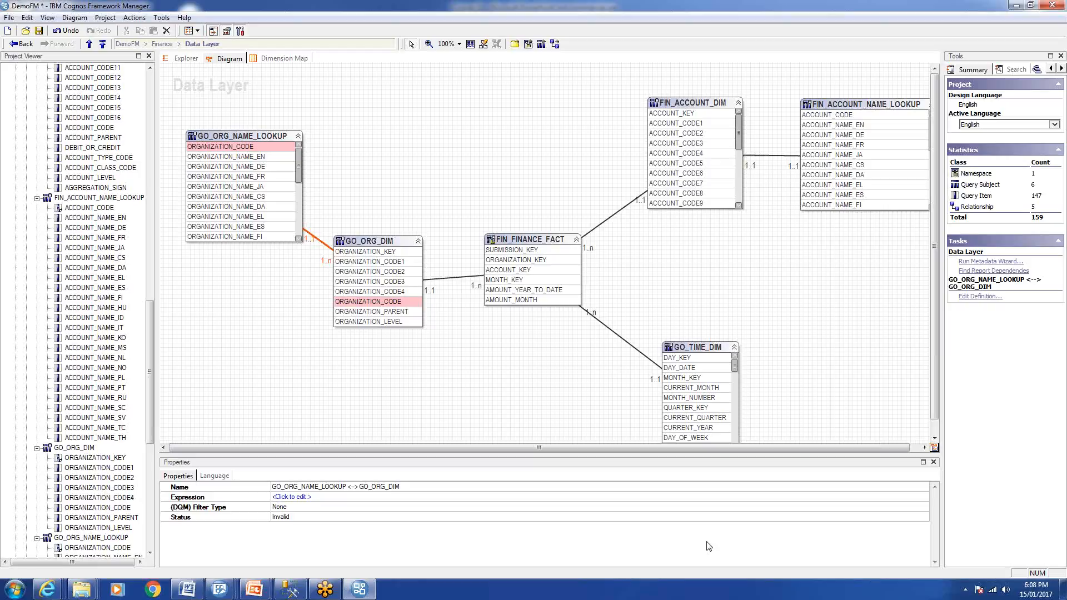
# Reposition GO_ORG_NAME_LOOKUP farther up and away from GO_ORG_DIM, and nudge GO_ORG_DIM and FIN_FINANCE_FACT so their connecting line is level
pyautogui.moveTo(236, 139); pyautogui.dragTo(221, 117)
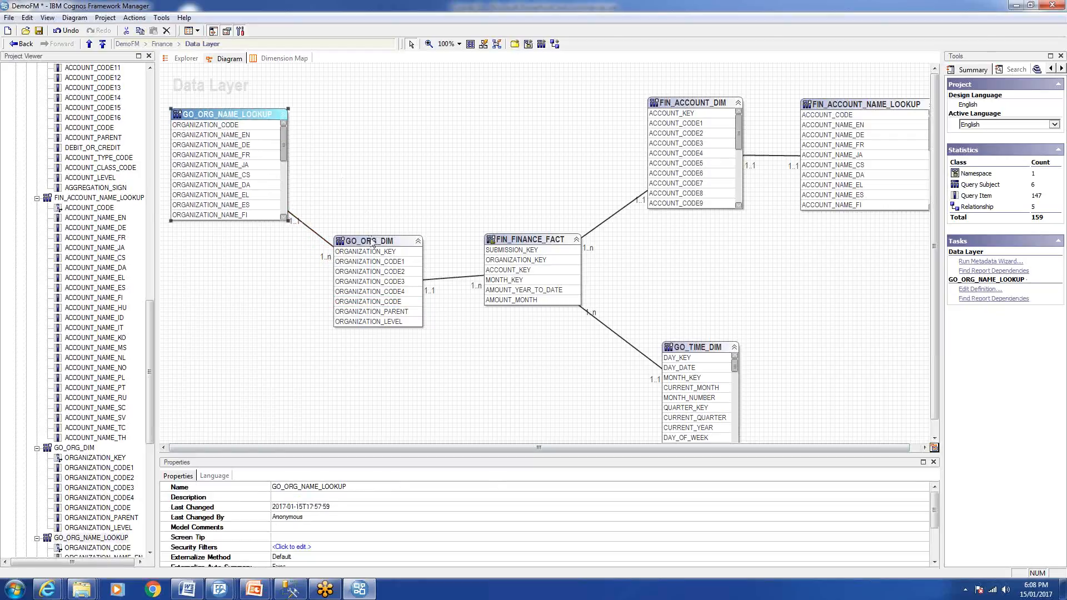
pyautogui.moveTo(373, 242); pyautogui.dragTo(375, 239)
pyautogui.moveTo(547, 242); pyautogui.dragTo(557, 244)
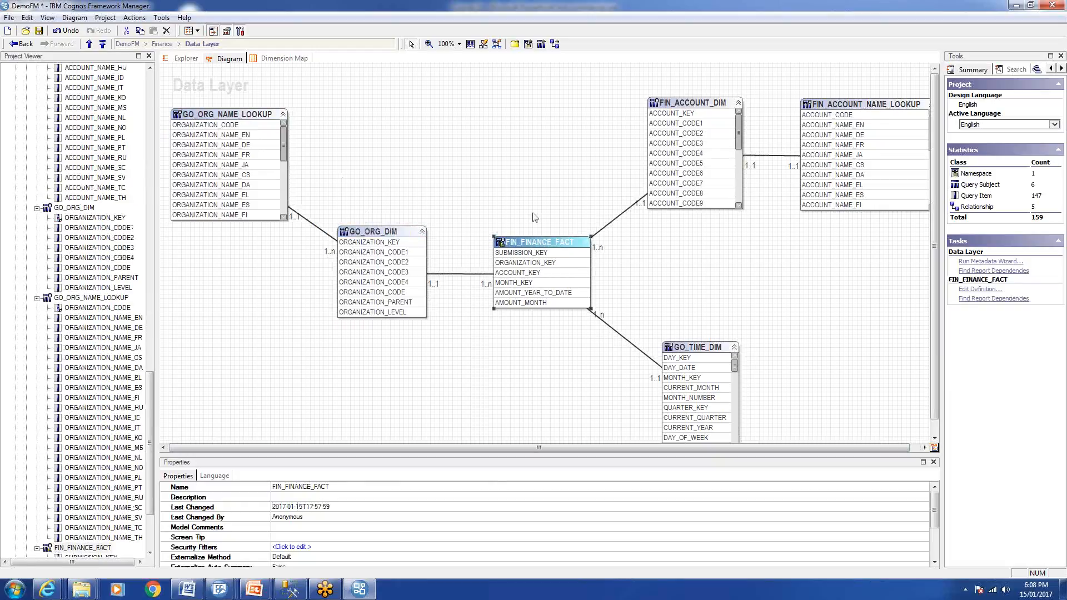
# Widen the project tree slightly and collapse all six query subjects and the Data Layer namespace in it
pyautogui.moveTo(155, 423); pyautogui.dragTo(159, 109)
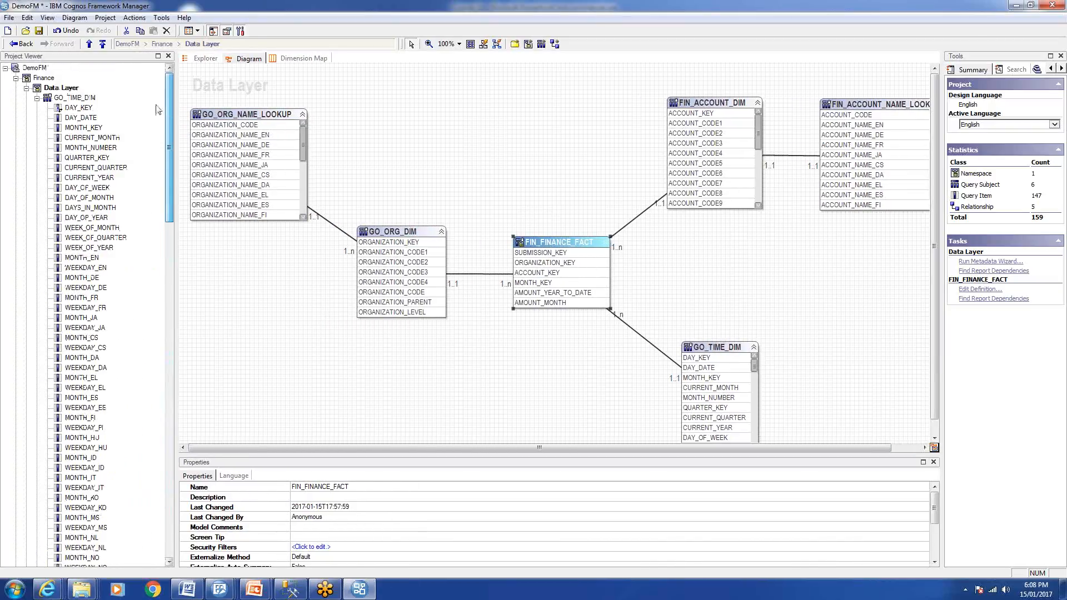
pyautogui.click(38, 99)
pyautogui.click(37, 108)
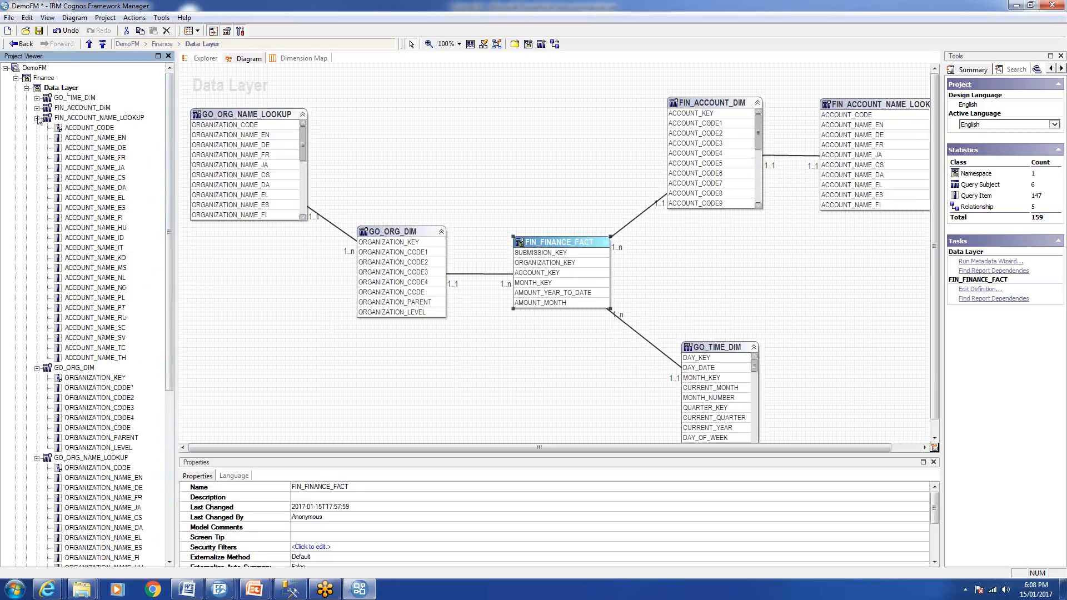
pyautogui.click(37, 118)
pyautogui.click(37, 127)
pyautogui.click(37, 137)
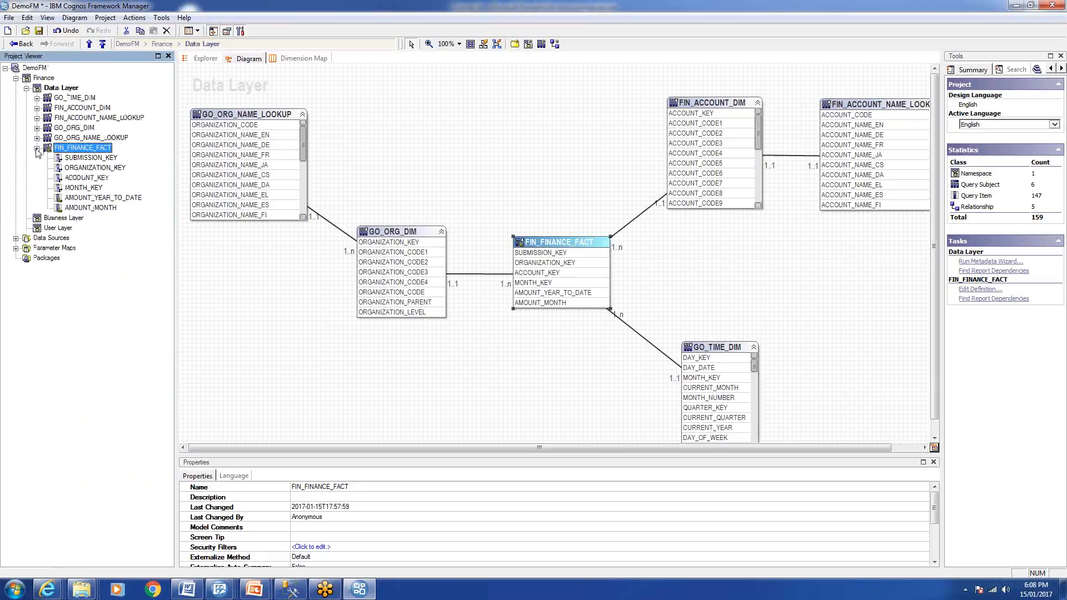
pyautogui.click(37, 148)
pyautogui.click(26, 88)
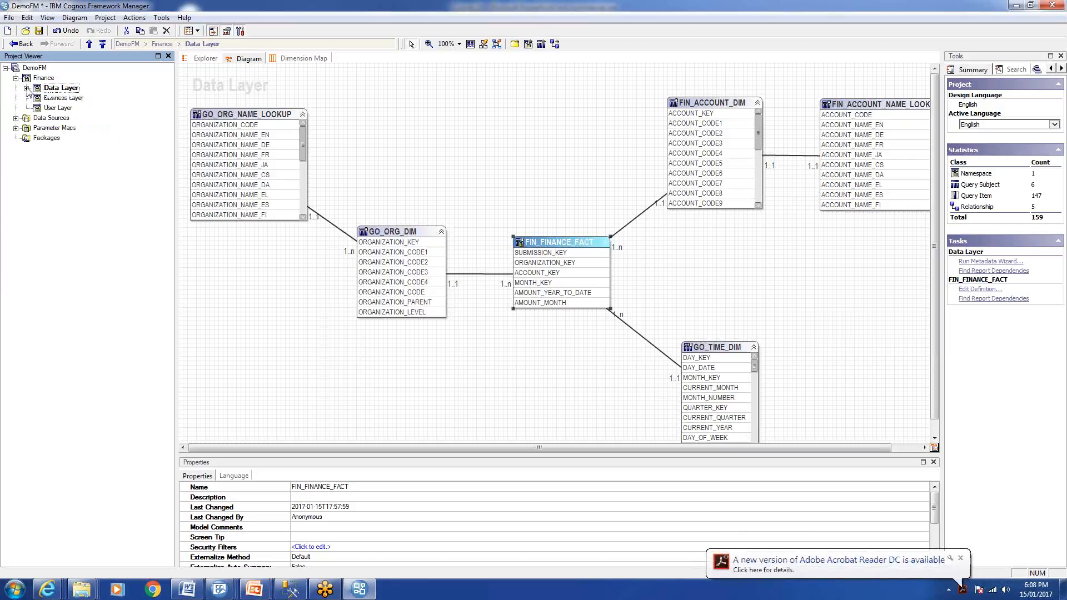
# Inspect the ORGANIZATION_CODE, ORGANIZATION_NAME_EN and ORGANIZATION_NAME_FR items of GO_ORG_NAME_LOOKUP, and collapse that query subject in the project tree
pyautogui.click(53, 98)
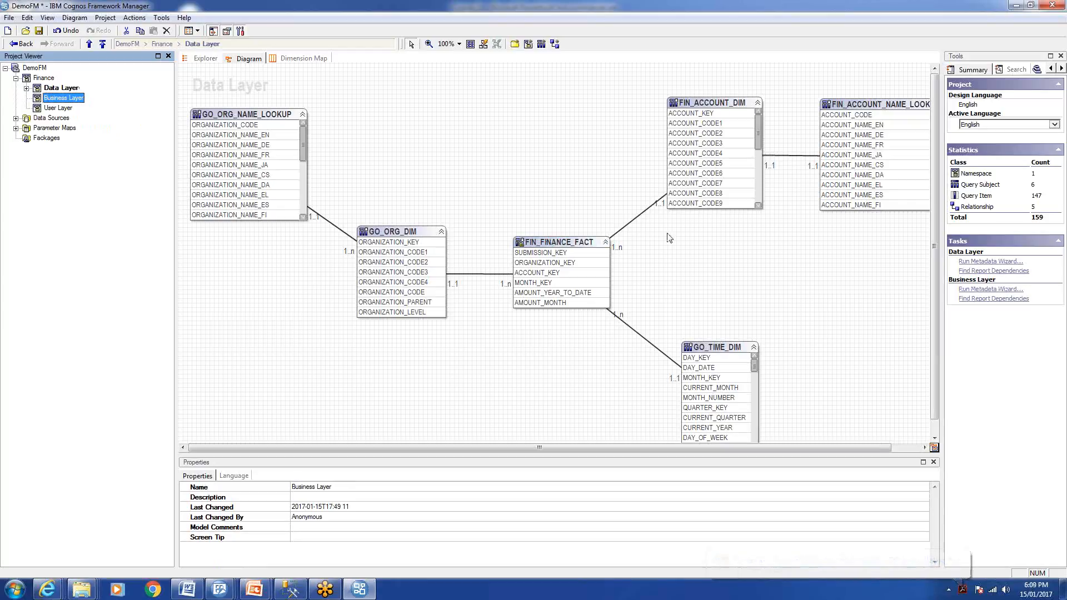
pyautogui.click(237, 126)
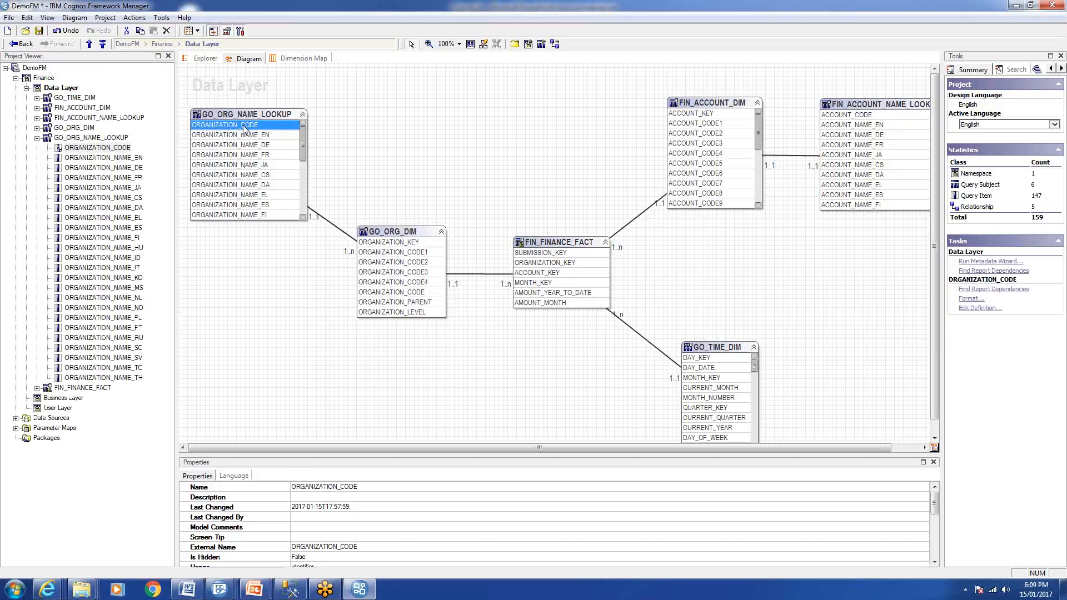
pyautogui.click(254, 136)
pyautogui.click(262, 156)
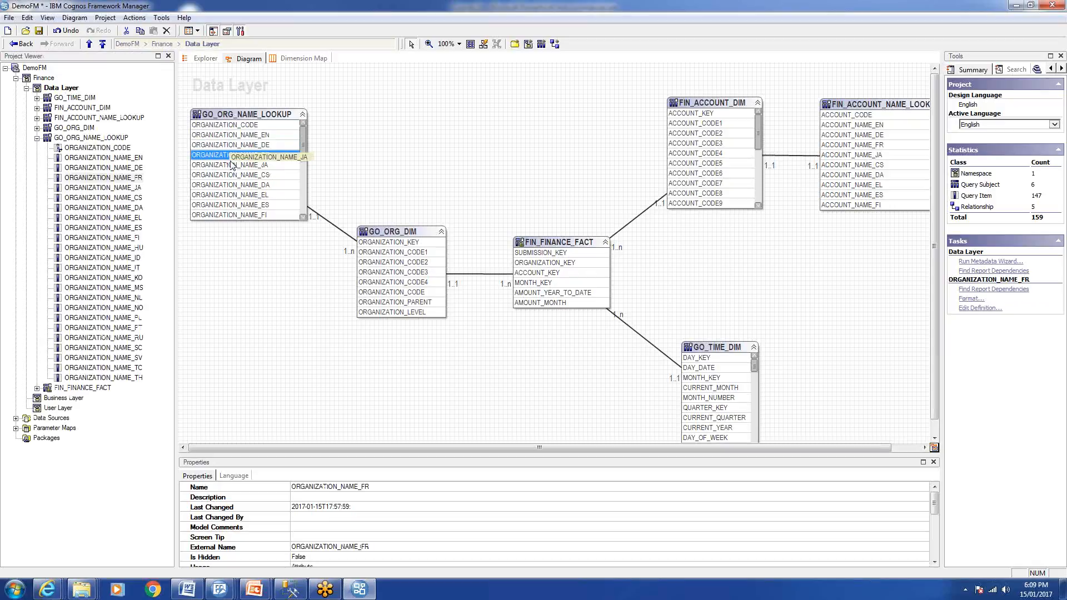
pyautogui.click(37, 139)
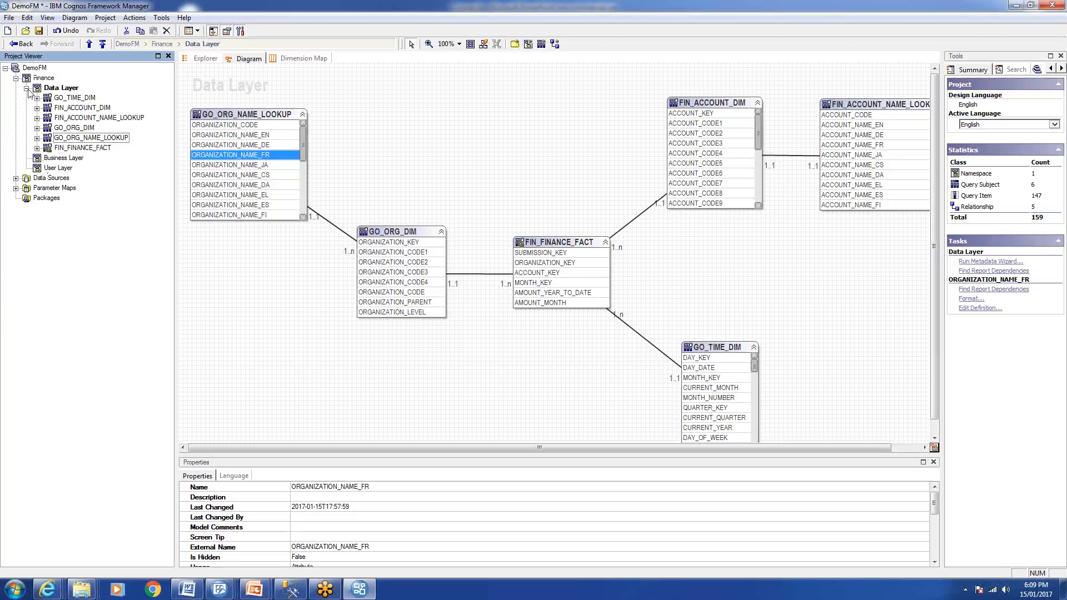
pyautogui.click(58, 160)
pyautogui.rightClick(58, 160)
pyautogui.moveTo(77, 164)
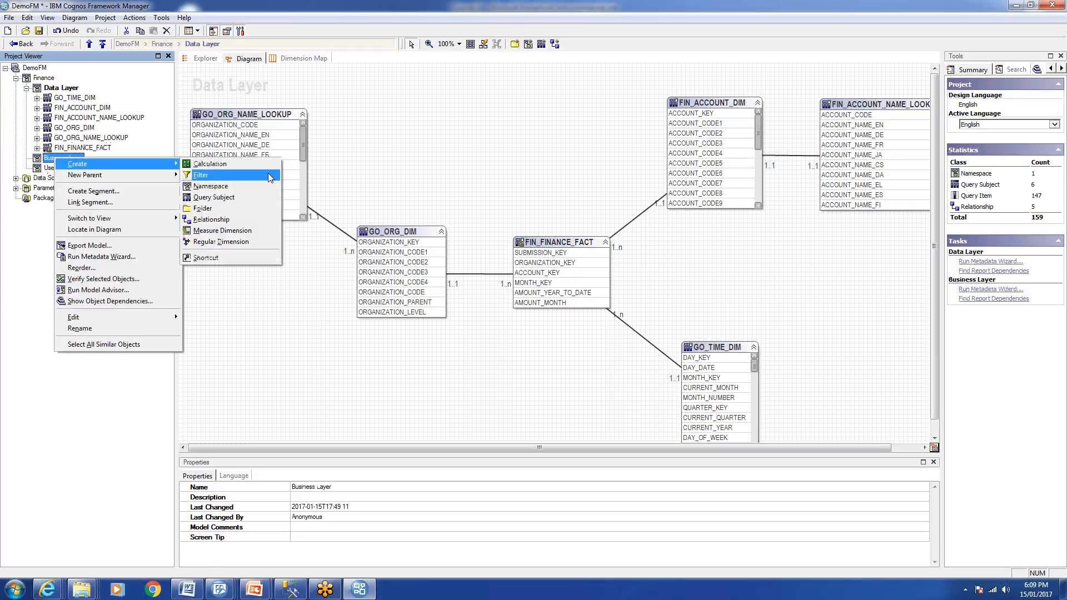
pyautogui.click(497, 114)
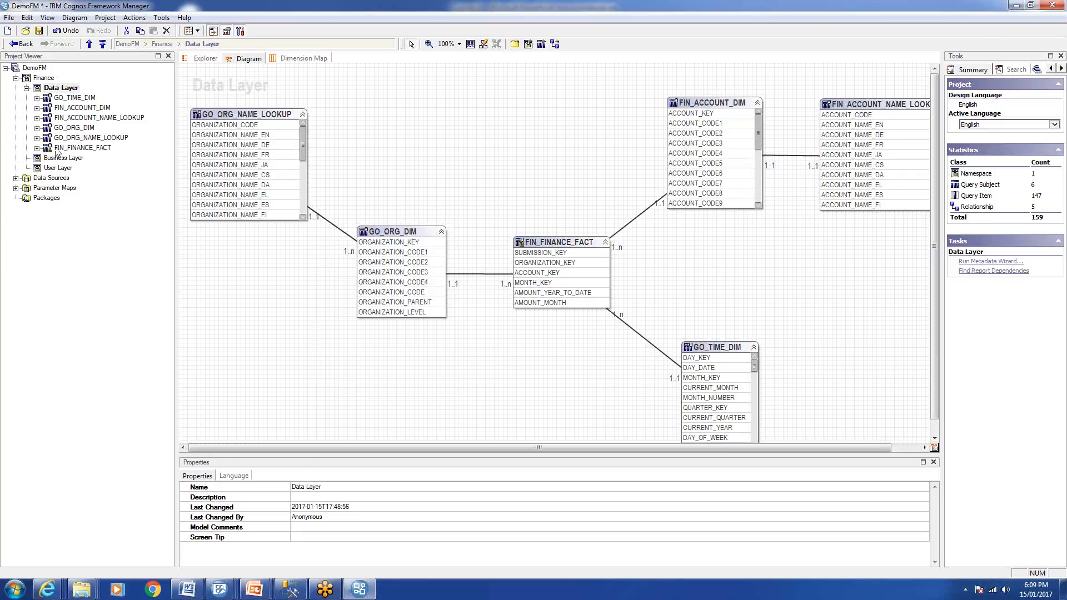
# Collapse the Data Layer namespace and start creating a new query subject in the Business Layer namespace
pyautogui.click(26, 88)
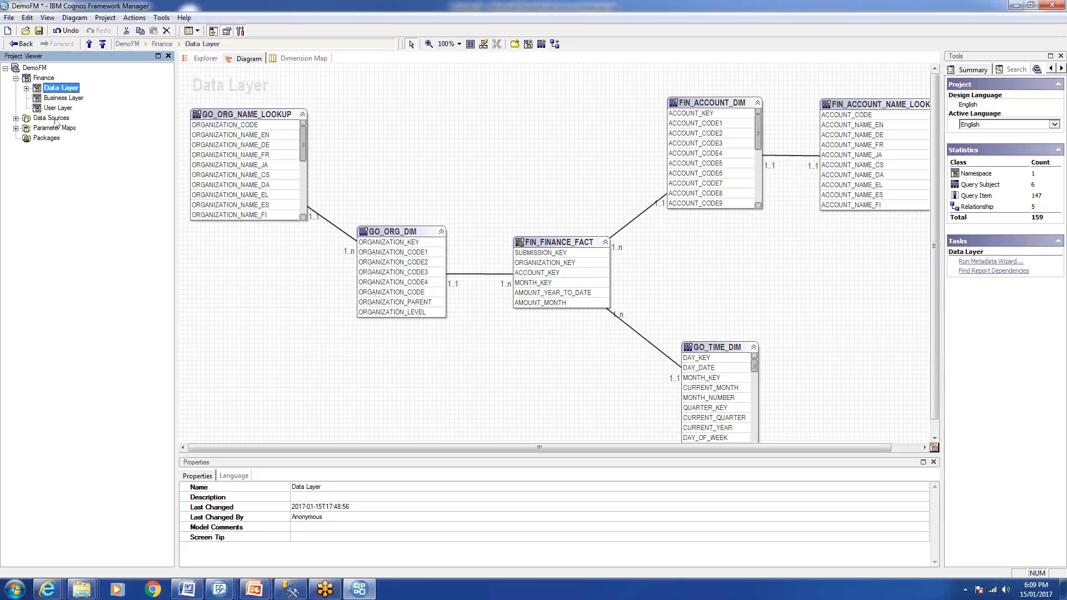
pyautogui.click(57, 98)
pyautogui.rightClick(57, 98)
pyautogui.moveTo(139, 102)
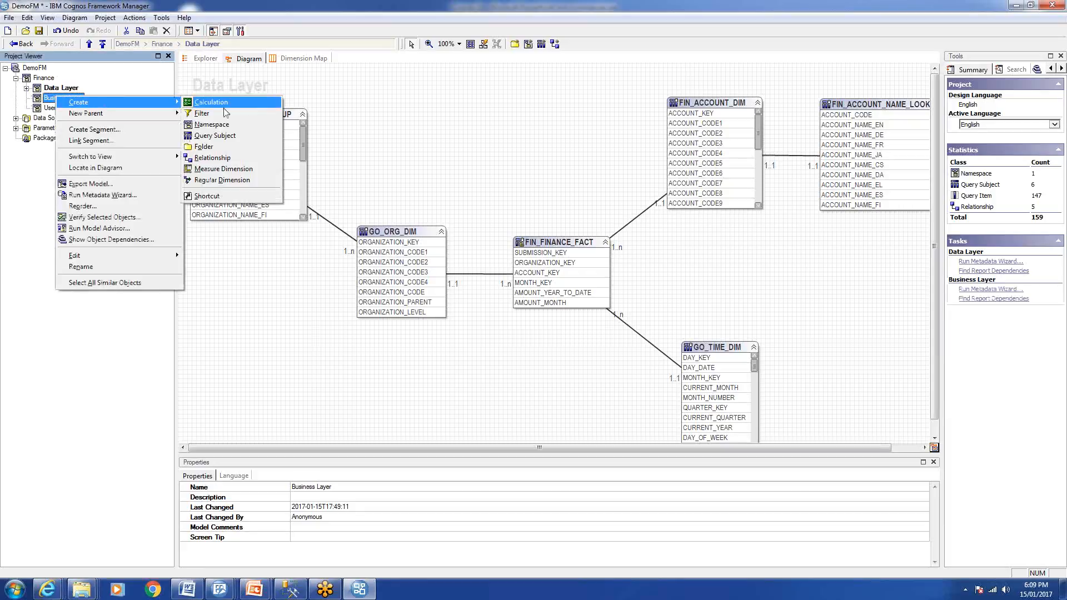
pyautogui.click(234, 138)
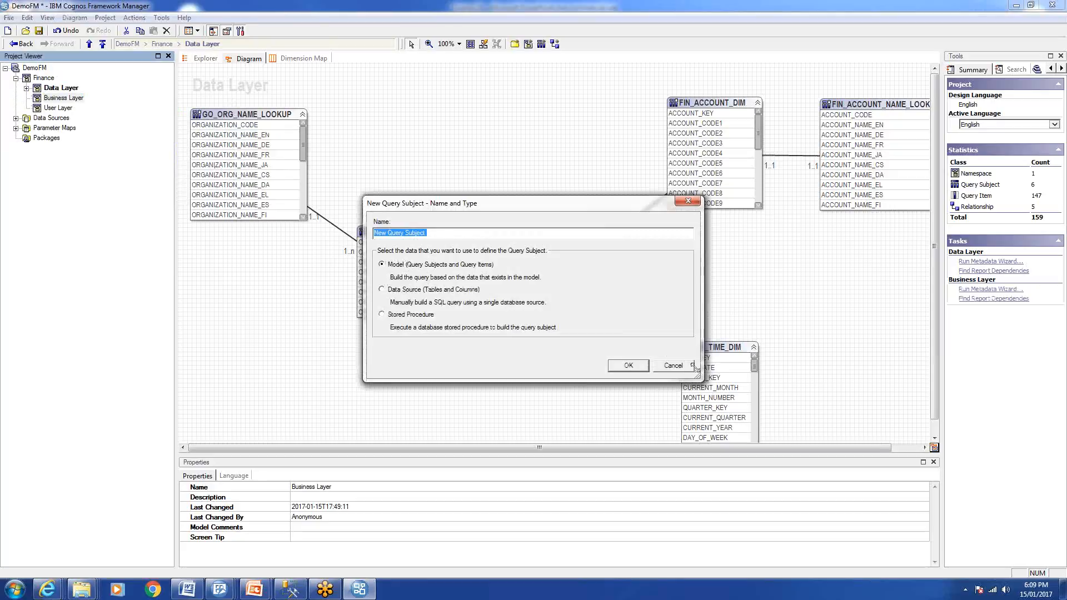
# Create a model-based query subject named Month in the Business Layer namespace
pyautogui.click(693, 366)
pyautogui.rightClick(53, 104)
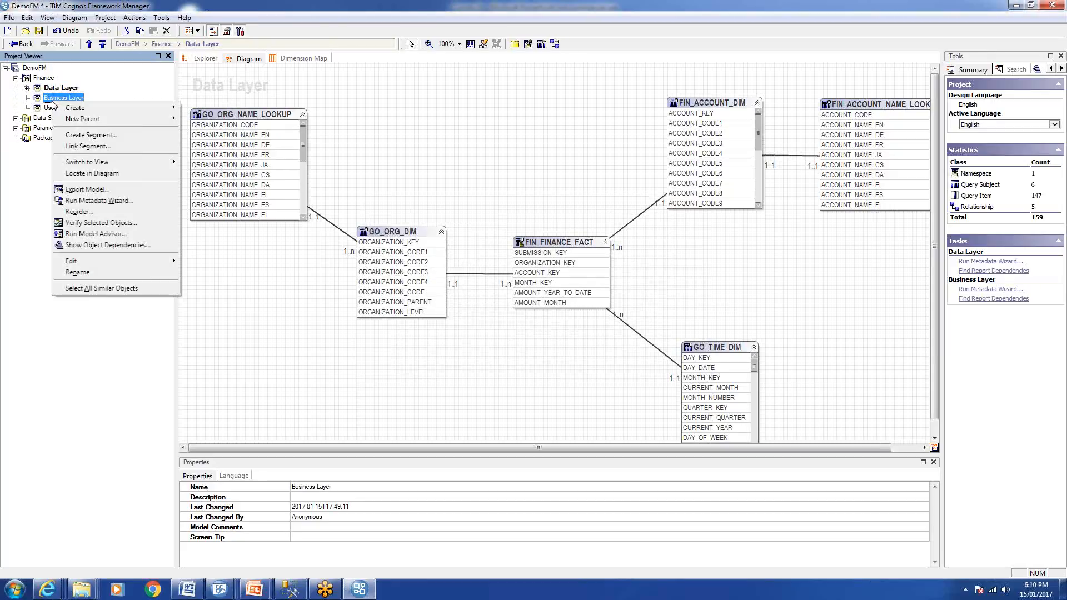
pyautogui.moveTo(63, 109)
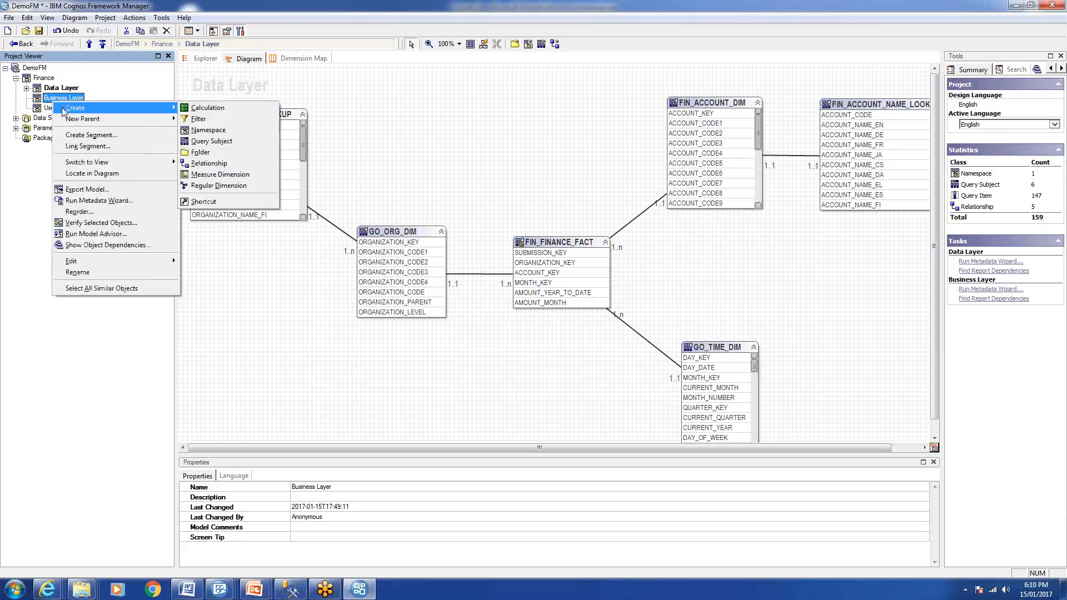
pyautogui.click(213, 141)
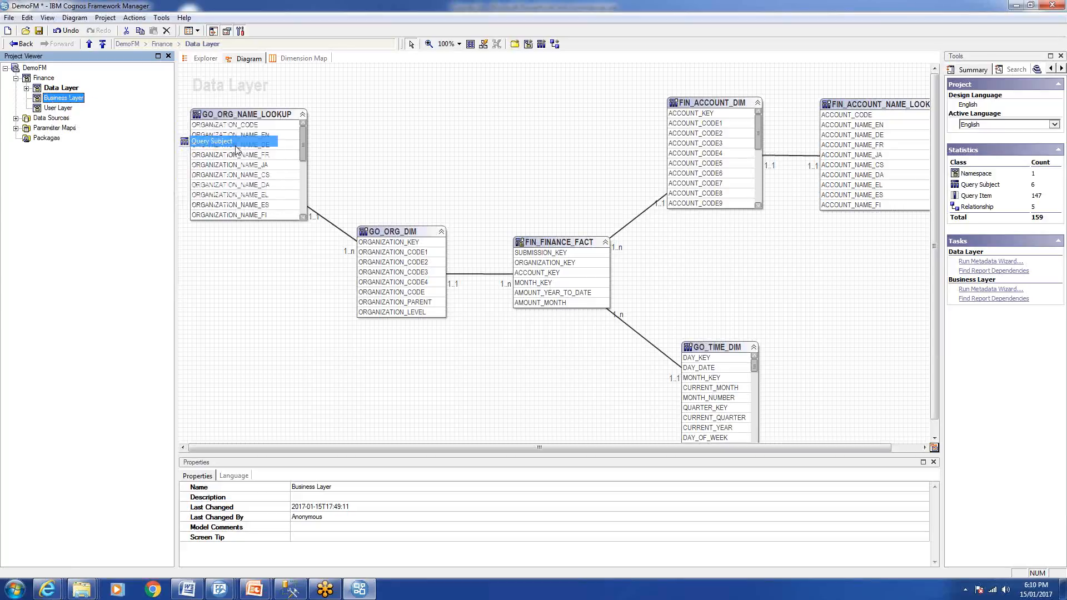
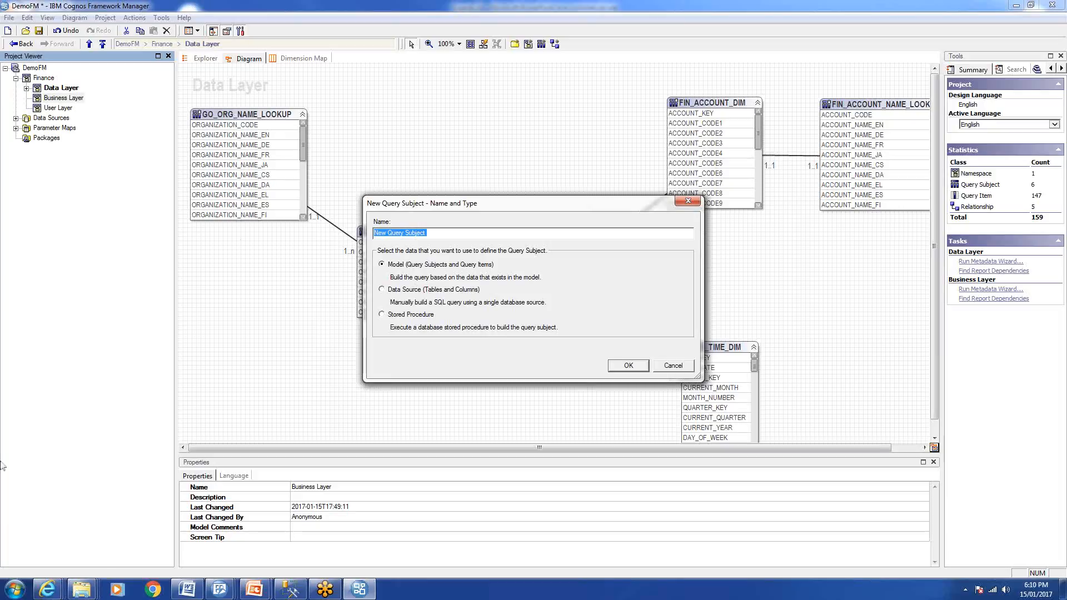
pyautogui.click(447, 234)
pyautogui.moveTo(447, 234); pyautogui.dragTo(327, 244)
pyautogui.write('M')
pyautogui.click(629, 366)
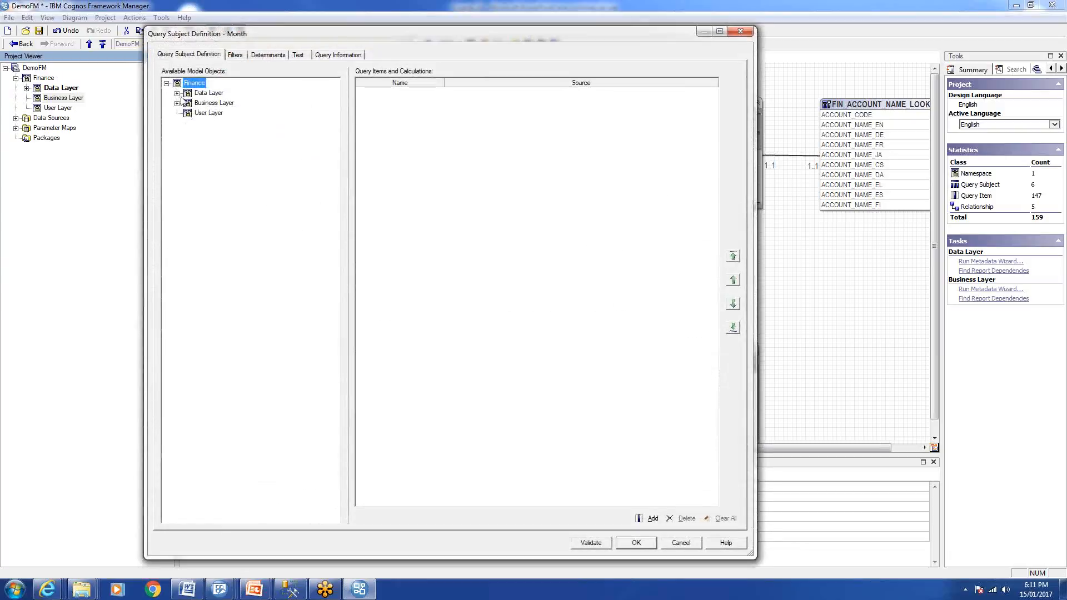
# Add CURRENT_MONTH, CURRENT_YEAR, CURRENT_QUARTER and MONTH_EN from the Data Layer's GO_TIME_DIM to the Month query subject
pyautogui.click(177, 94)
pyautogui.click(187, 102)
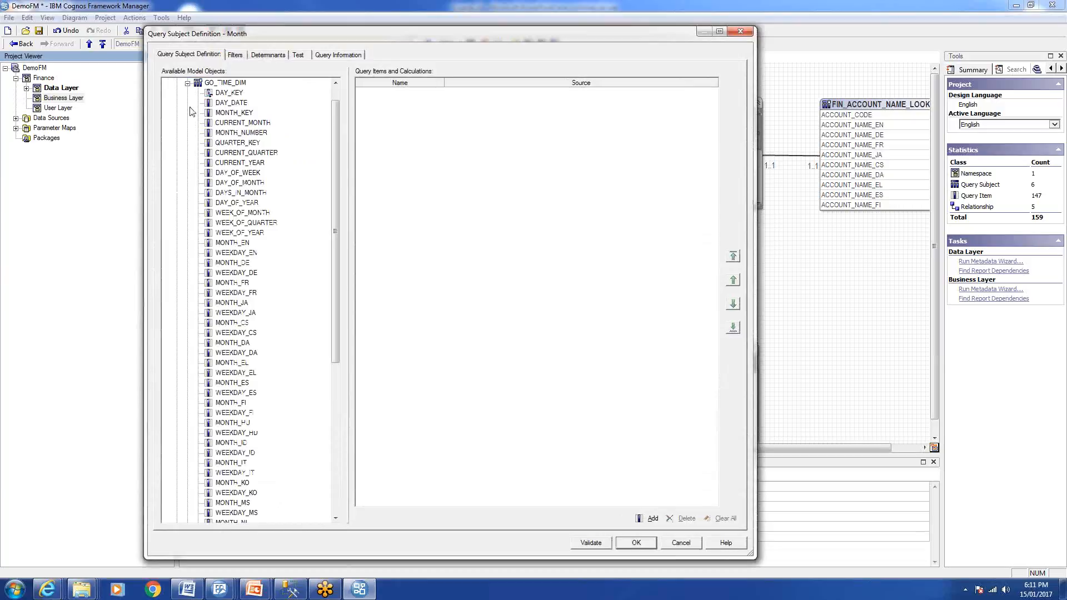
pyautogui.moveTo(335, 134); pyautogui.dragTo(335, 124)
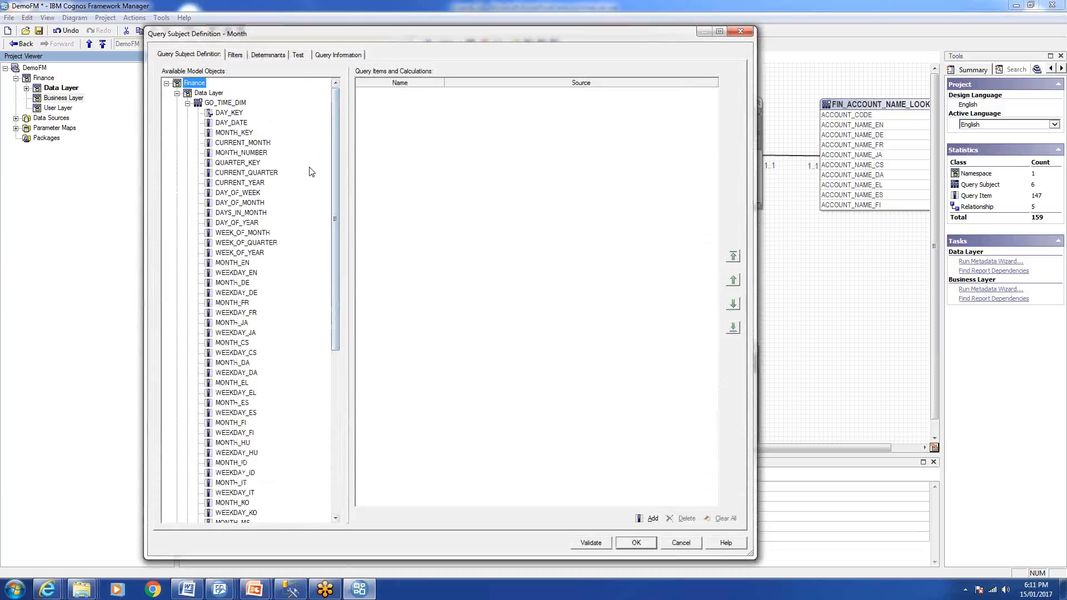
pyautogui.doubleClick(267, 144)
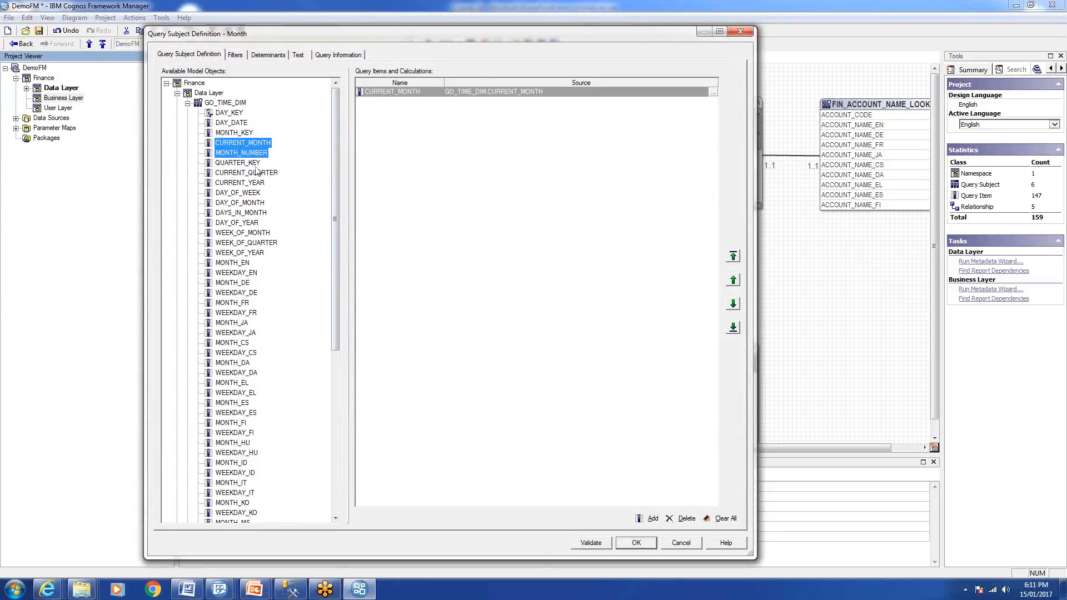
pyautogui.click(245, 184)
pyautogui.click(250, 154)
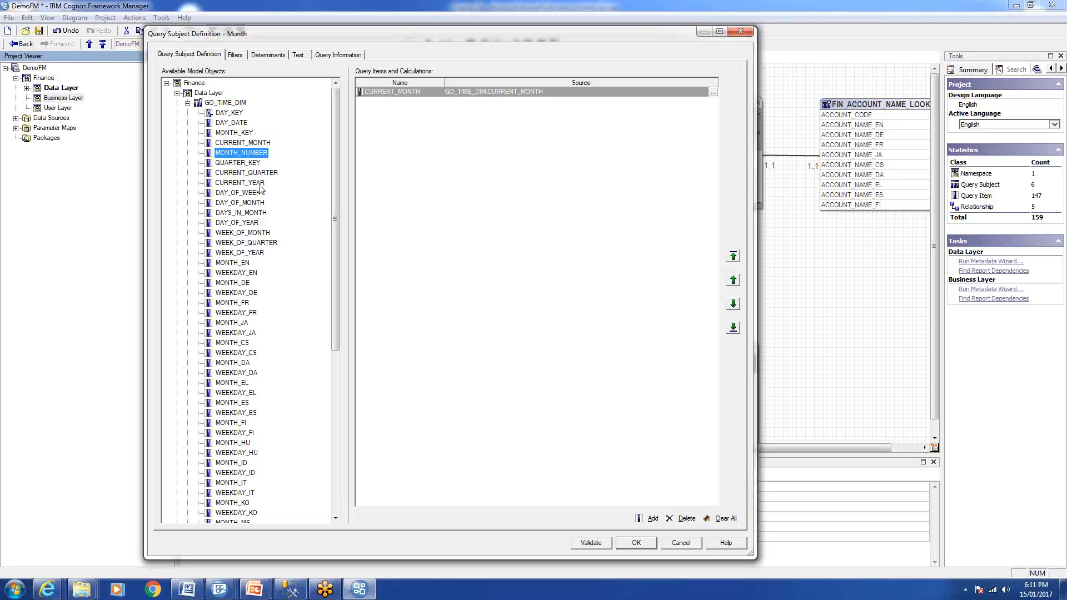
pyautogui.doubleClick(256, 184)
pyautogui.doubleClick(256, 174)
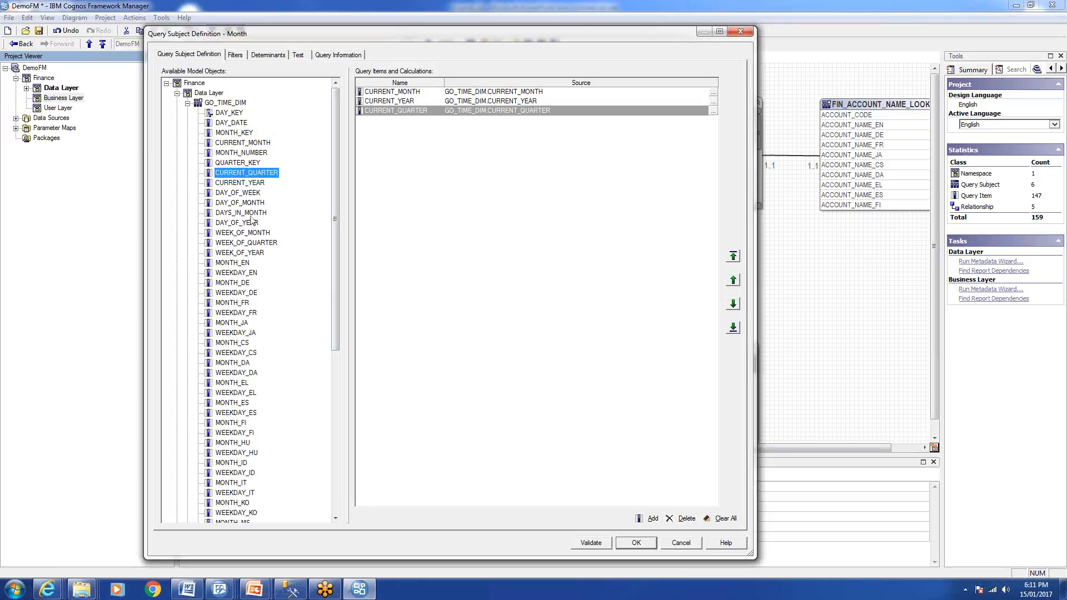
pyautogui.doubleClick(238, 263)
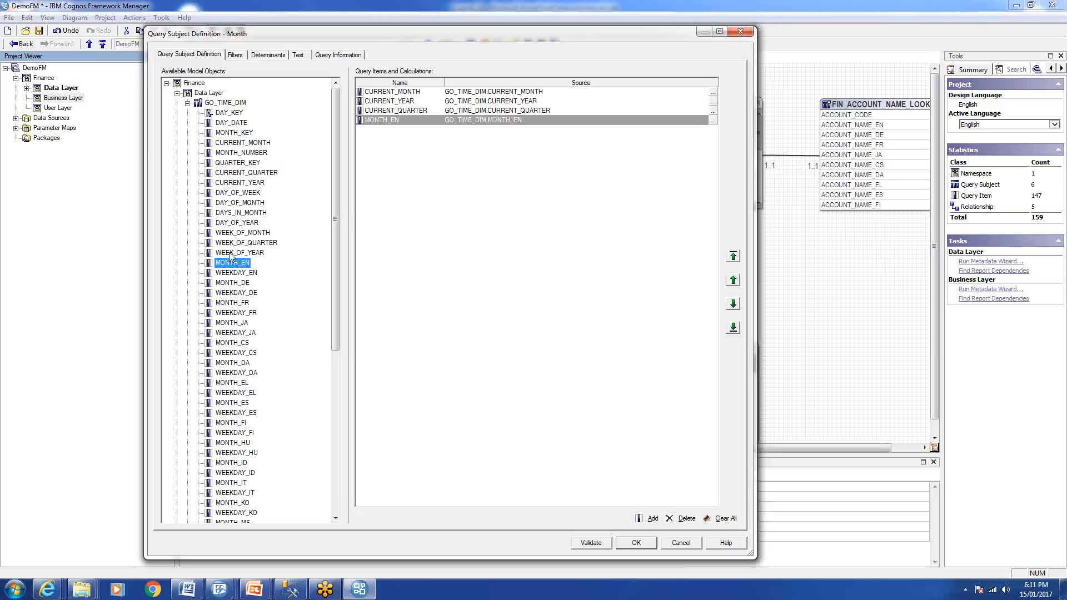
# Look over the filter and determinant settings of the Month query subject
pyautogui.moveTo(578, 34); pyautogui.dragTo(578, 18)
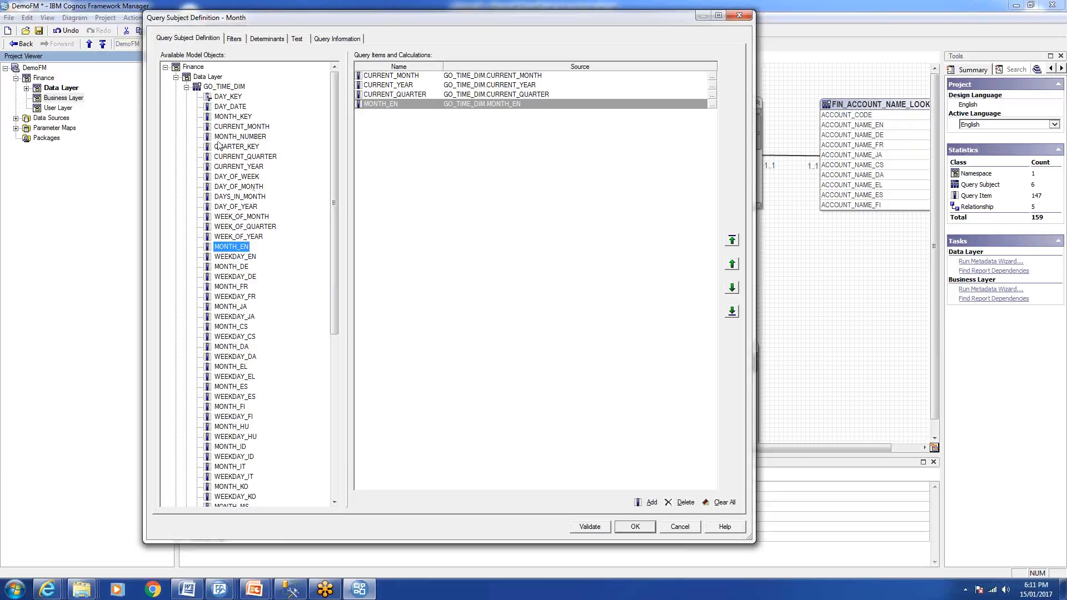
pyautogui.click(235, 39)
pyautogui.click(258, 40)
pyautogui.click(236, 39)
pyautogui.click(256, 41)
pyautogui.click(238, 41)
pyautogui.click(259, 42)
pyautogui.click(236, 39)
pyautogui.click(258, 42)
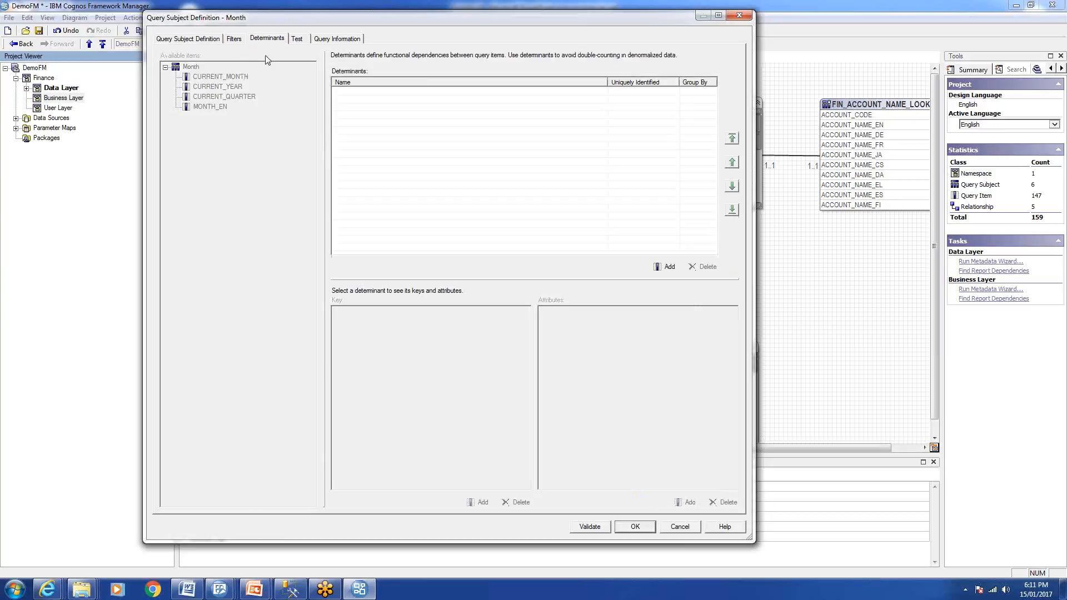
pyautogui.click(238, 41)
# Run a test sample of the Month query subject and examine its Cognos SQL and native SQL
pyautogui.click(294, 39)
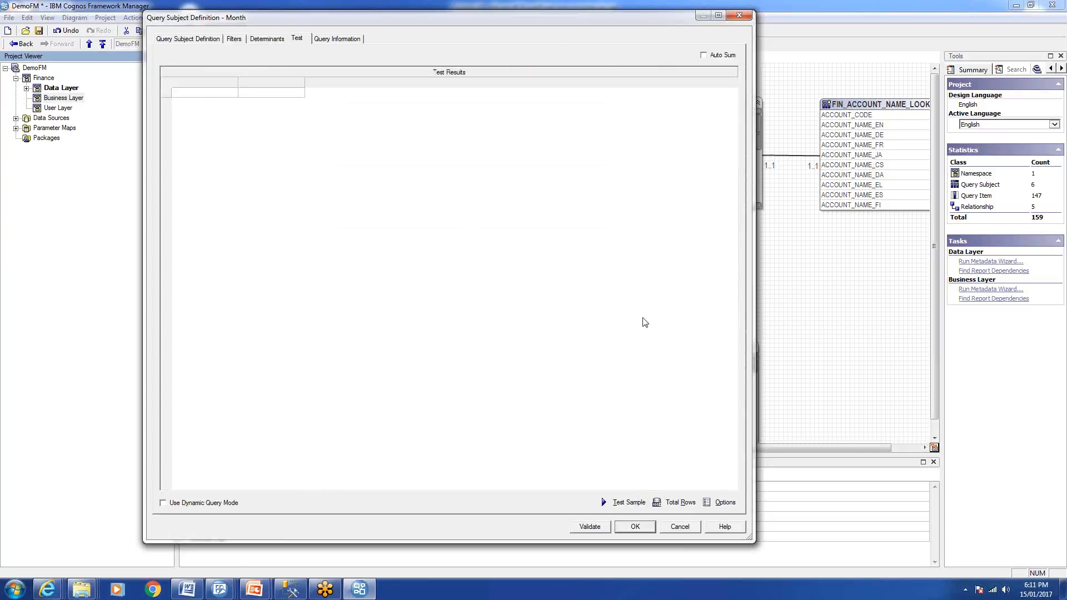
pyautogui.click(608, 504)
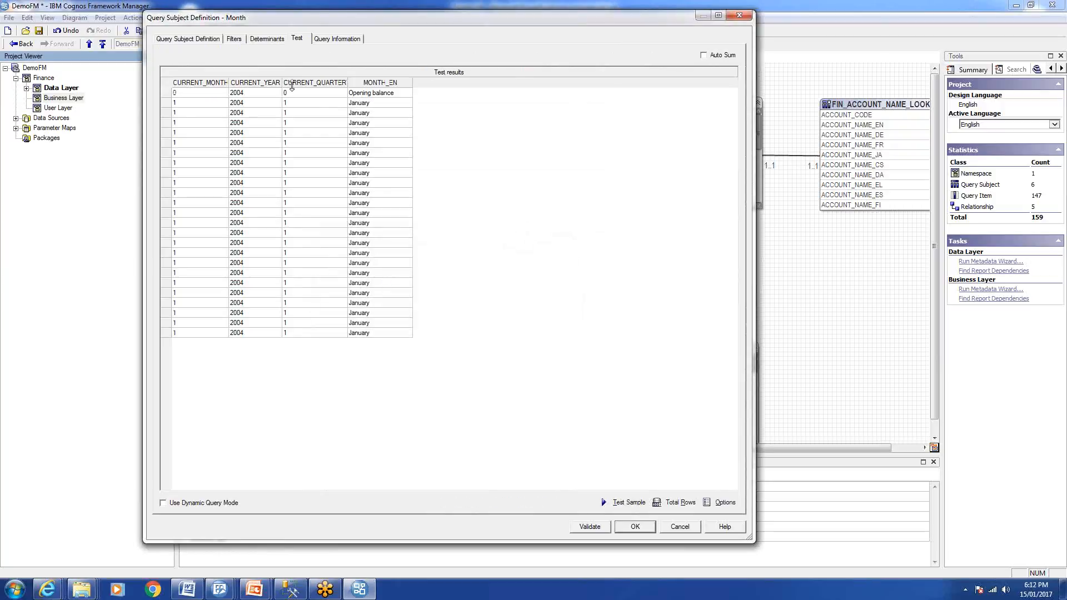
pyautogui.click(332, 40)
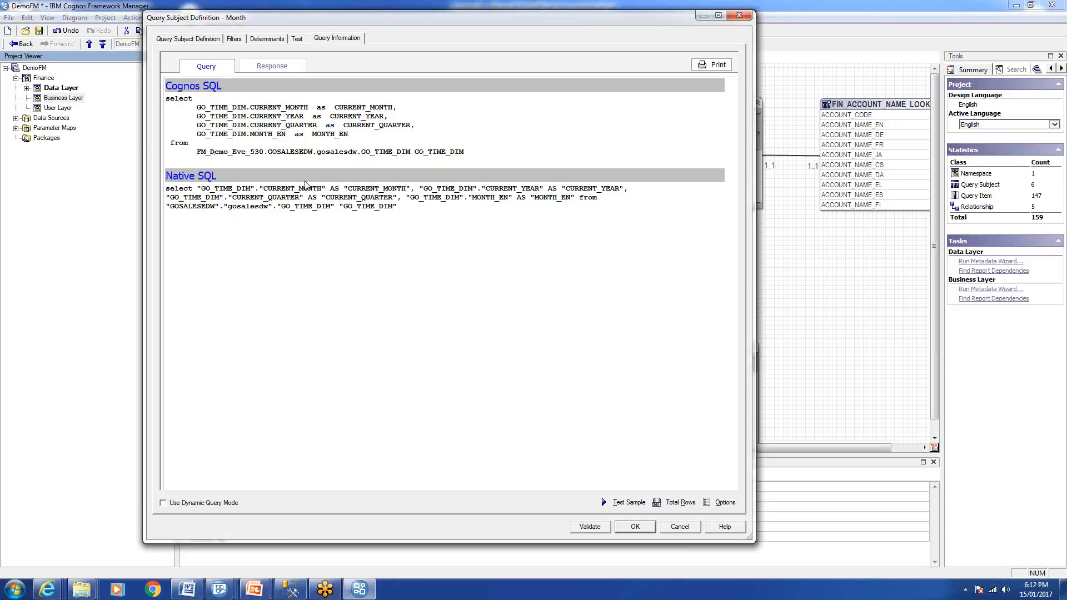
pyautogui.moveTo(476, 154); pyautogui.dragTo(155, 102)
pyautogui.moveTo(428, 278); pyautogui.dragTo(167, 84)
pyautogui.moveTo(161, 215); pyautogui.dragTo(161, 206)
pyautogui.click(320, 357)
# Reorder the query items so MONTH_EN comes first and CURRENT_YEAR comes last
pyautogui.click(186, 39)
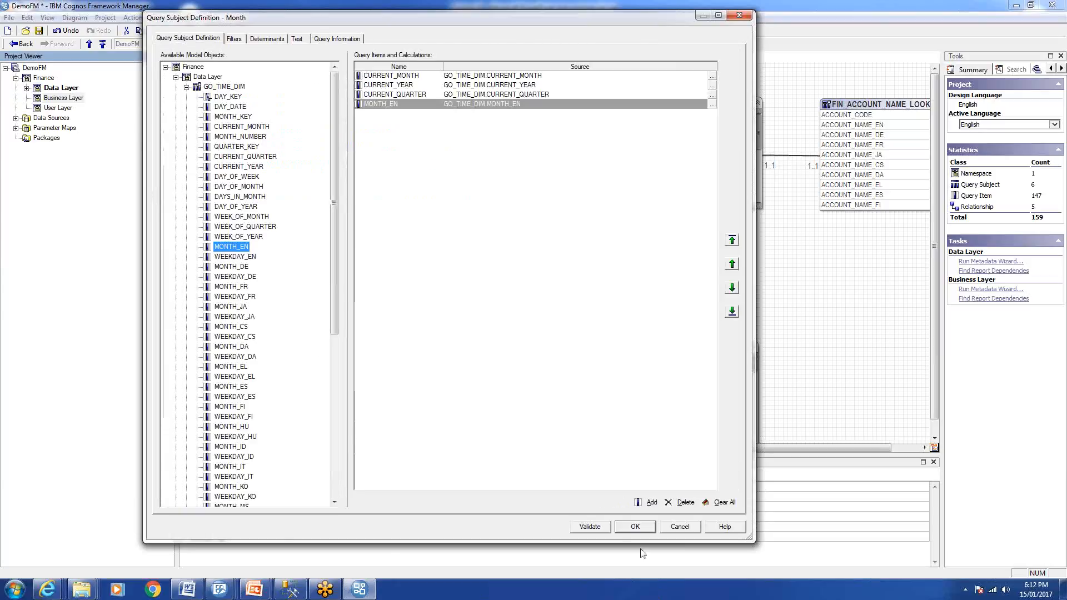
pyautogui.moveTo(443, 66); pyautogui.dragTo(458, 66)
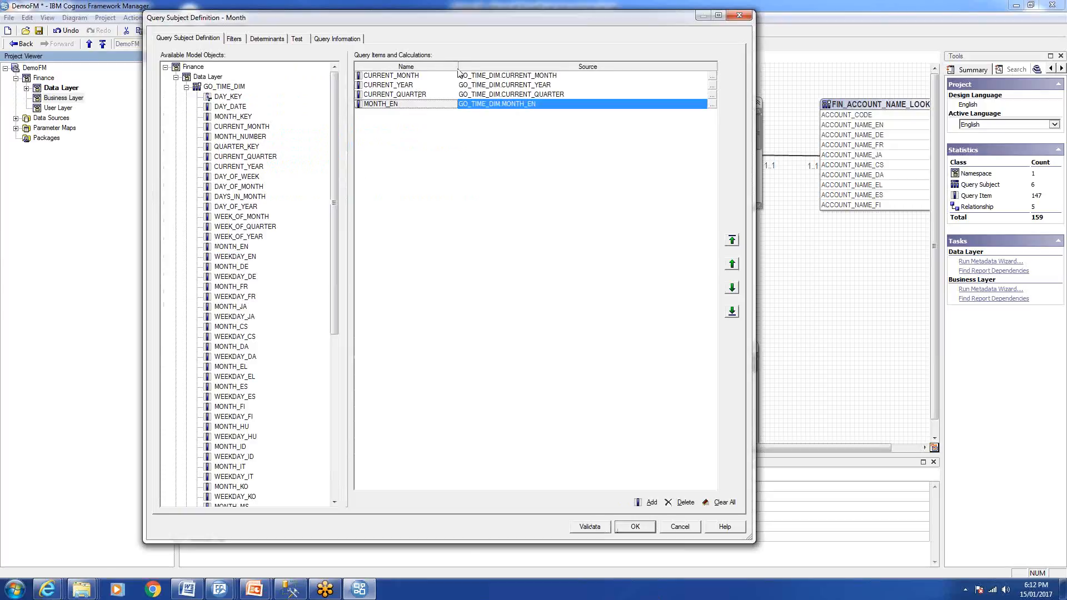
pyautogui.click(733, 265)
pyautogui.click(732, 265)
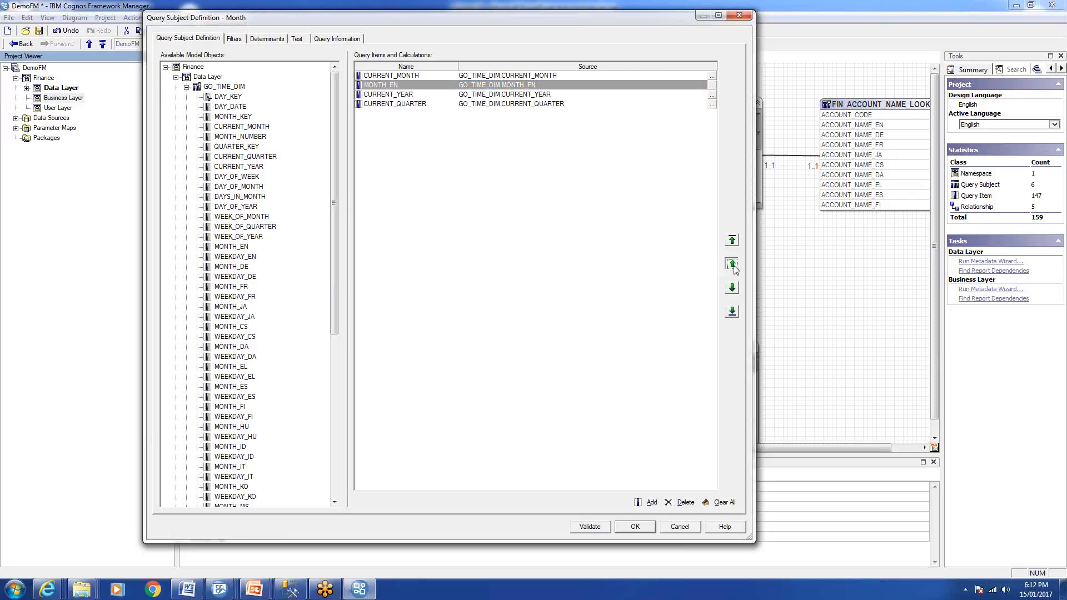
pyautogui.click(733, 265)
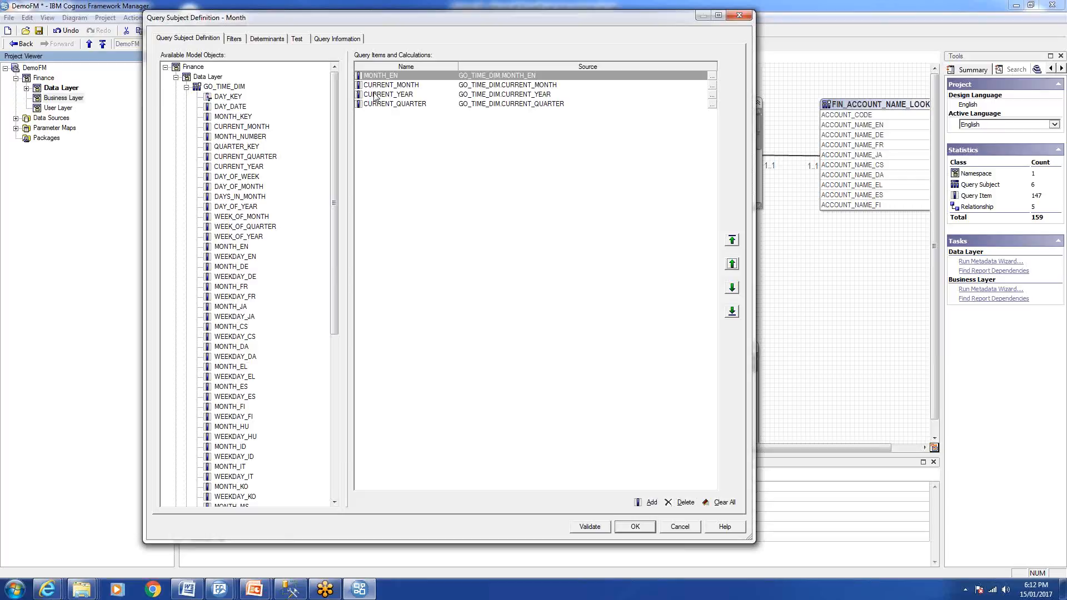
pyautogui.click(376, 96)
pyautogui.click(396, 106)
pyautogui.click(406, 96)
pyautogui.click(732, 288)
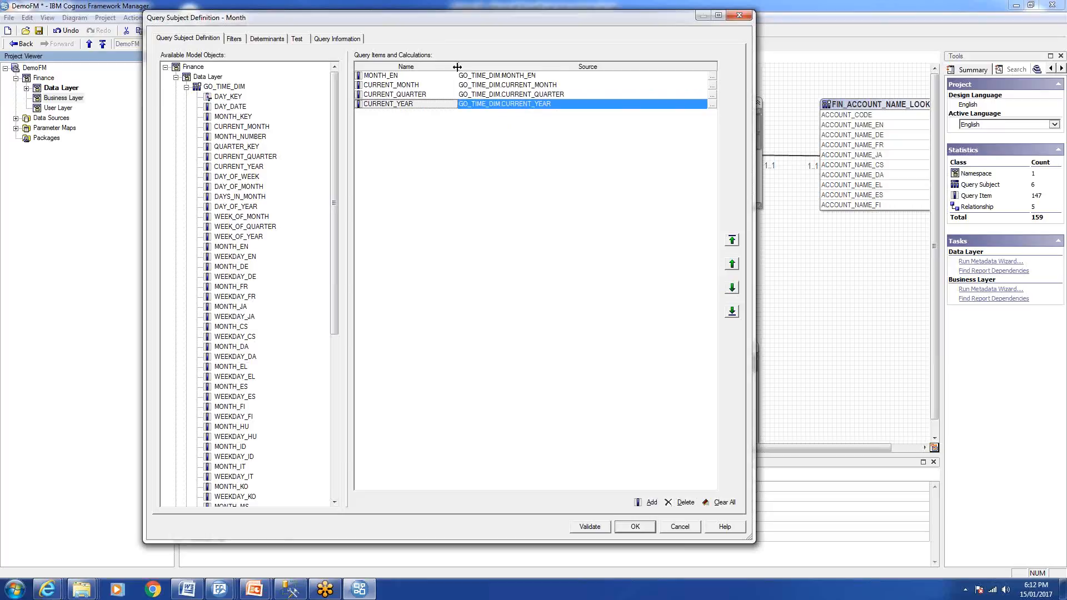
# Rename the MONTH_EN query item to Month Name and CURRENT_MONTH to Month Number
pyautogui.moveTo(457, 67); pyautogui.dragTo(446, 67)
pyautogui.click(406, 76)
pyautogui.click(406, 76)
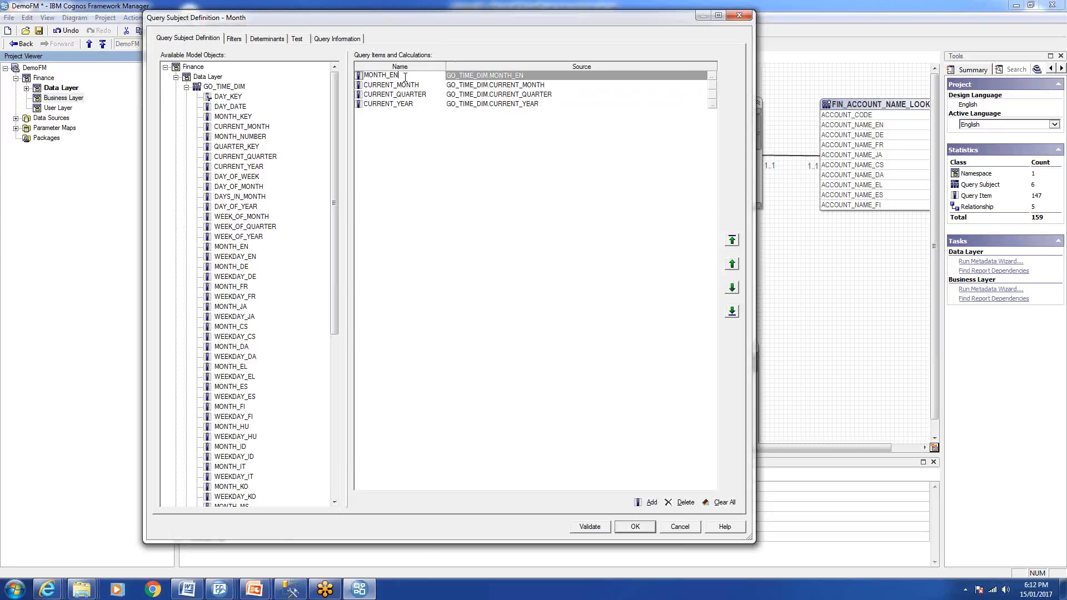
pyautogui.doubleClick(381, 78)
pyautogui.write('Month Name:')
pyautogui.click(407, 86)
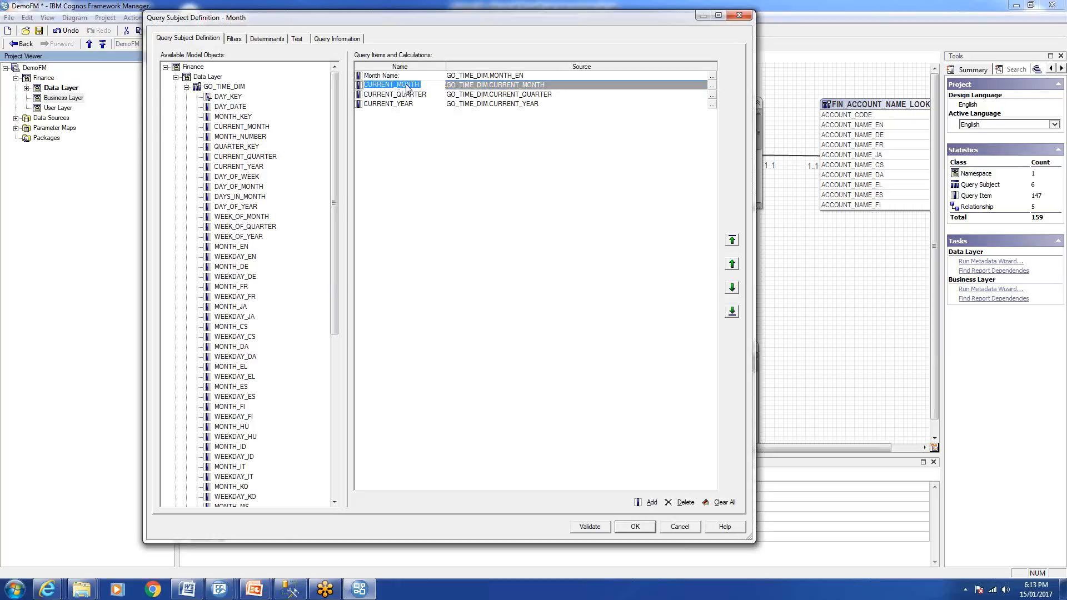
pyautogui.write('Month Number')
# Rename the CURRENT_QUARTER query item to Quarter Name and CURRENT_YEAR to Year
pyautogui.click(430, 95)
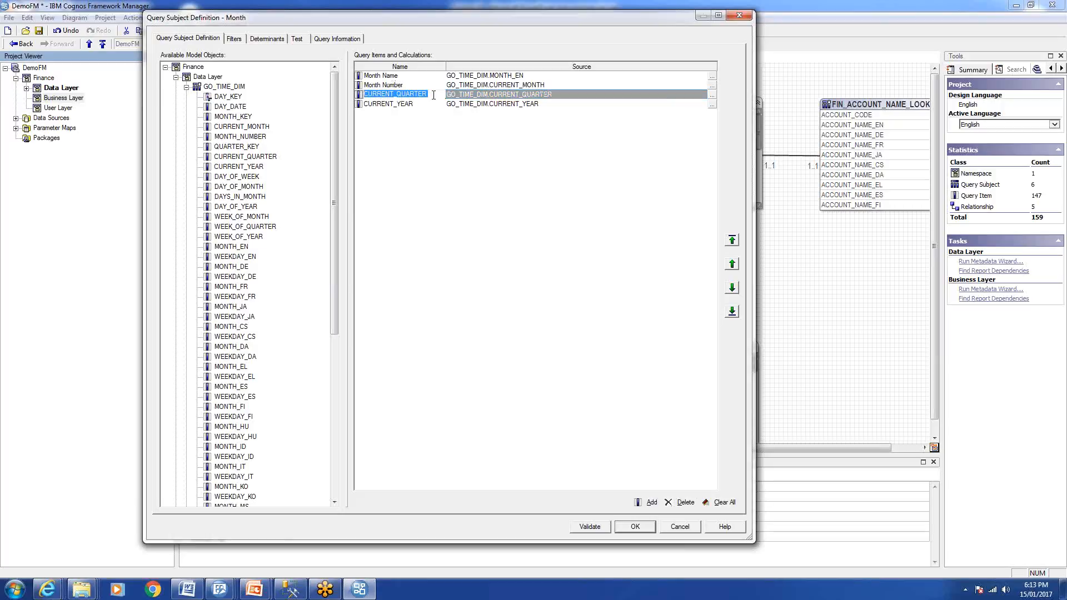
pyautogui.write('Quarter Name')
pyautogui.click(401, 104)
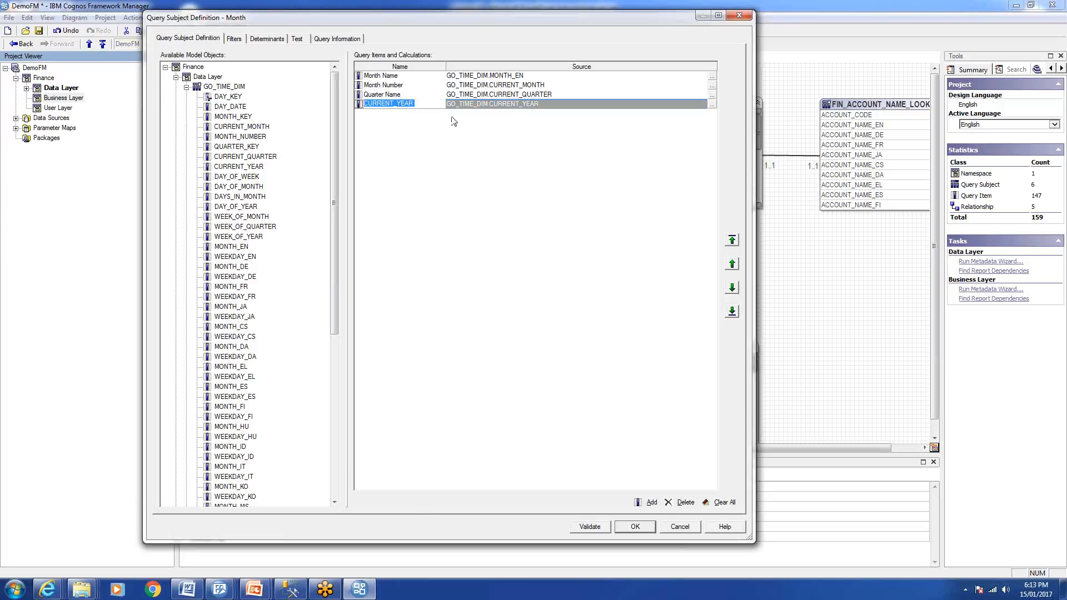
pyautogui.write('Year')
pyautogui.press('Return')
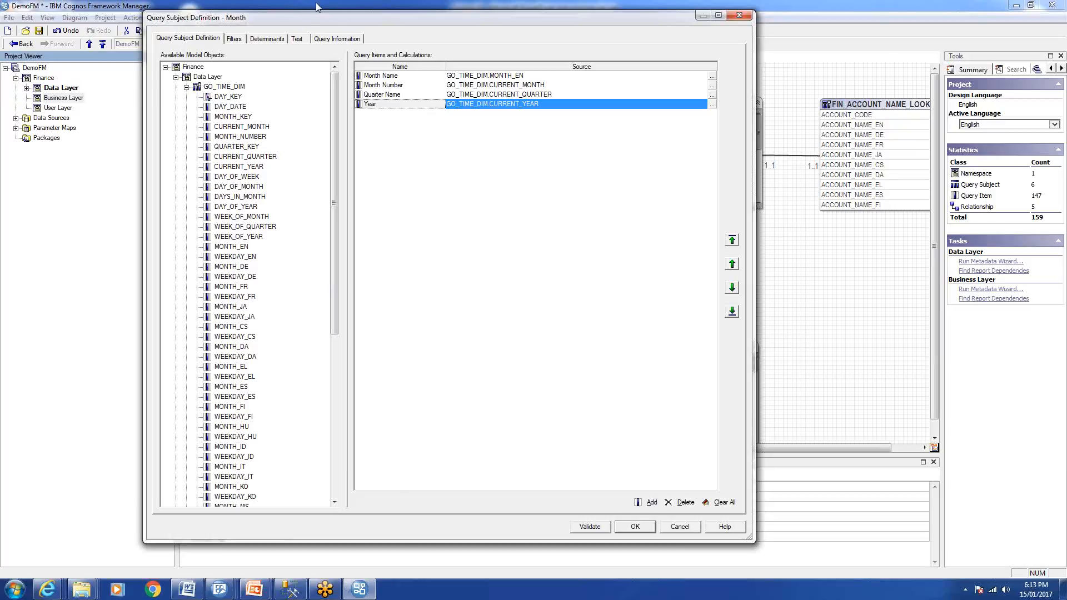
# Examine the CURRENT_QUARTER values in the sample test results
pyautogui.click(307, 39)
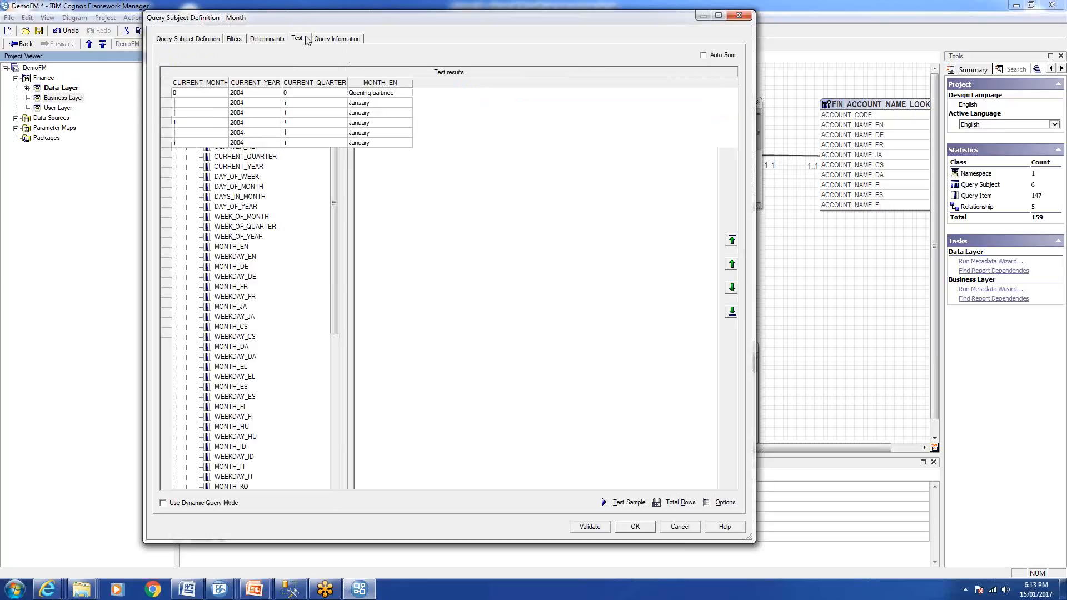
pyautogui.click(309, 92)
pyautogui.click(305, 114)
pyautogui.click(306, 134)
pyautogui.click(301, 105)
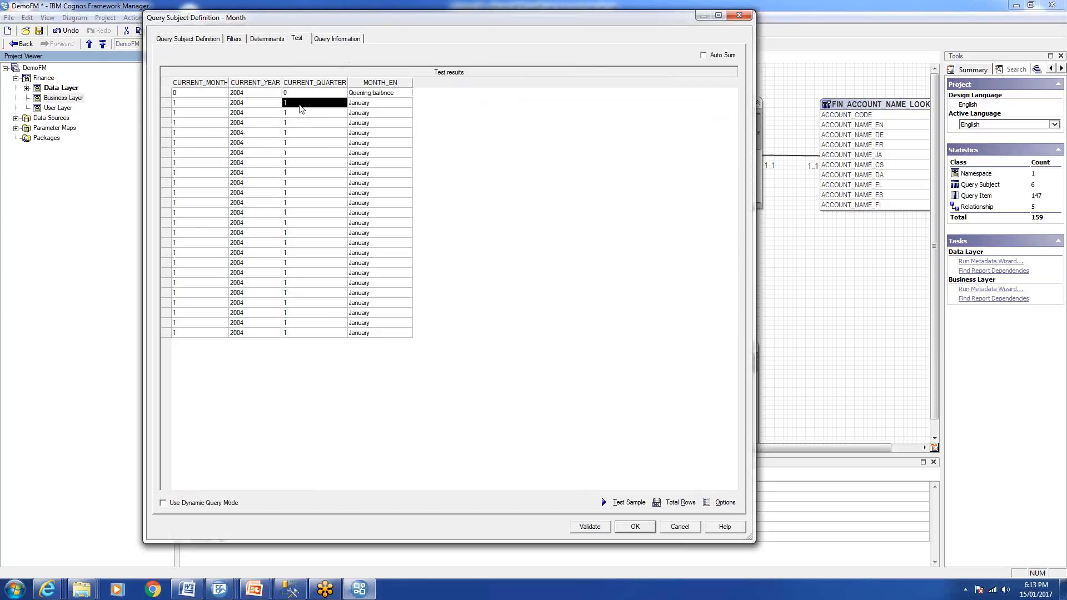
pyautogui.click(296, 136)
pyautogui.click(305, 184)
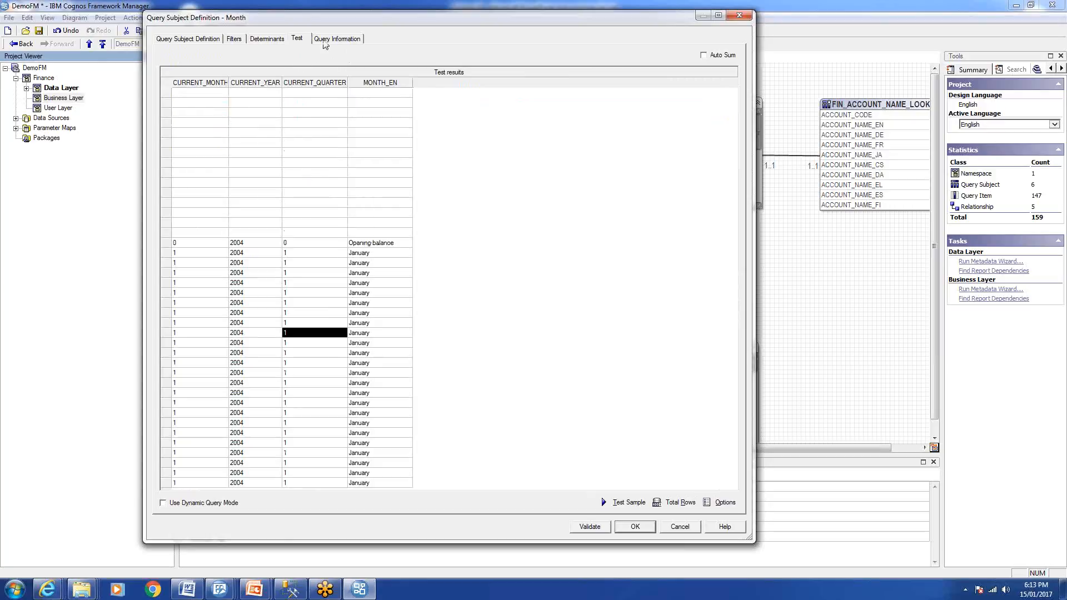
# Return to the query item list and accept the Month query subject definition
pyautogui.click(205, 39)
pyautogui.click(381, 95)
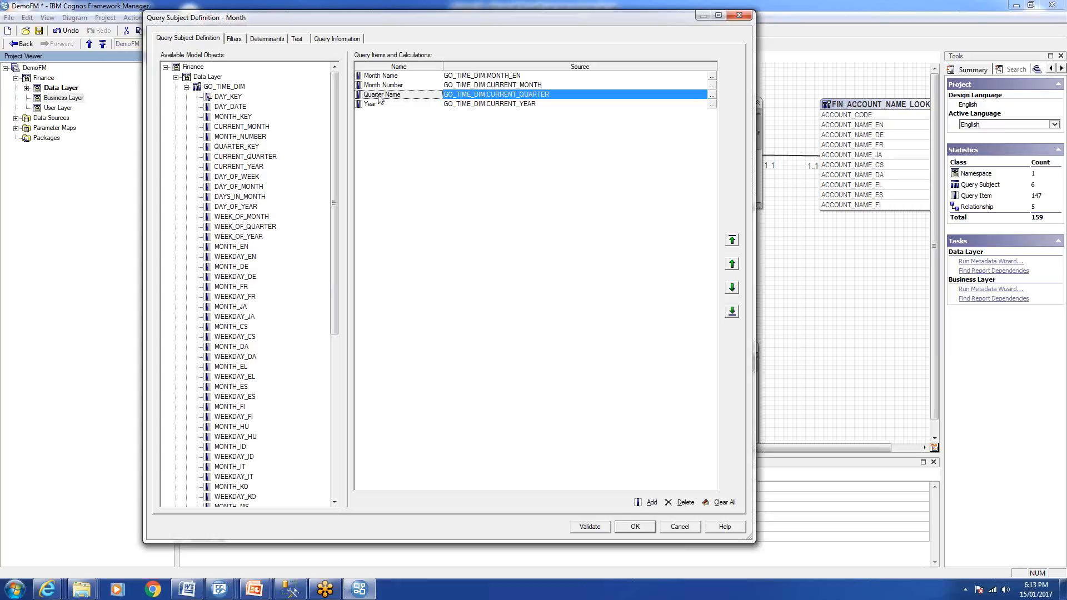
pyautogui.click(576, 531)
pyautogui.click(653, 537)
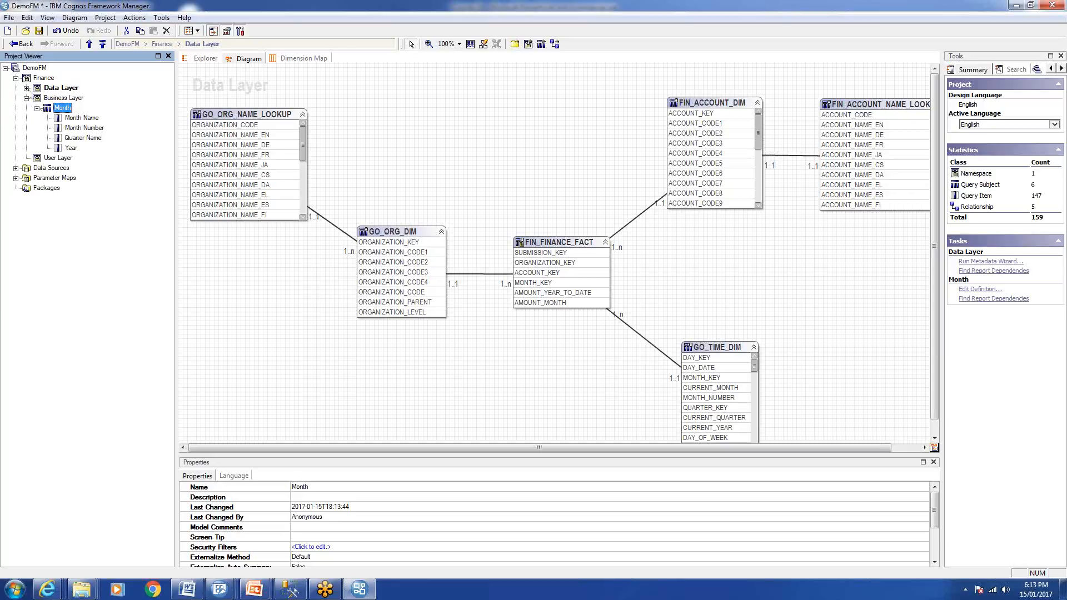
# Review the query items of GO_TIME_DIM in the Data Layer against the Month query subject, and collapse GO_TIME_DIM again
pyautogui.click(26, 88)
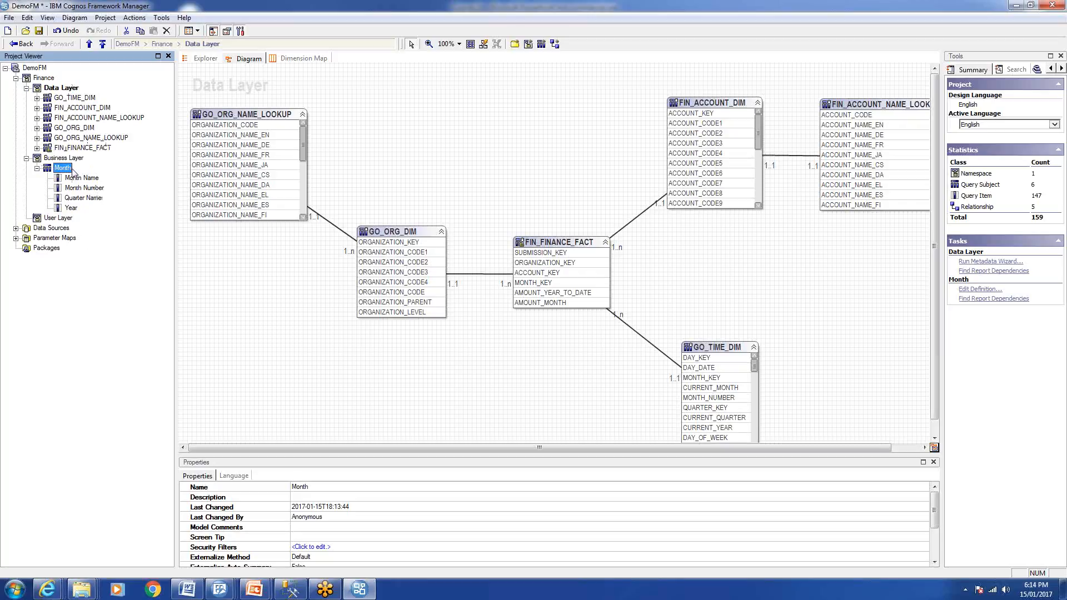
pyautogui.click(75, 97)
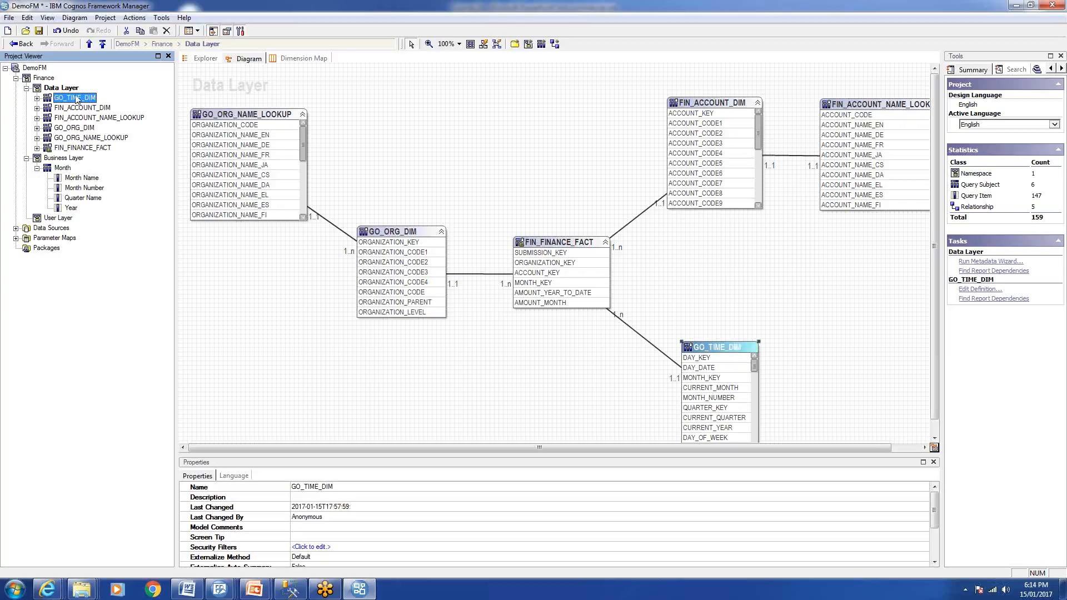
pyautogui.click(37, 97)
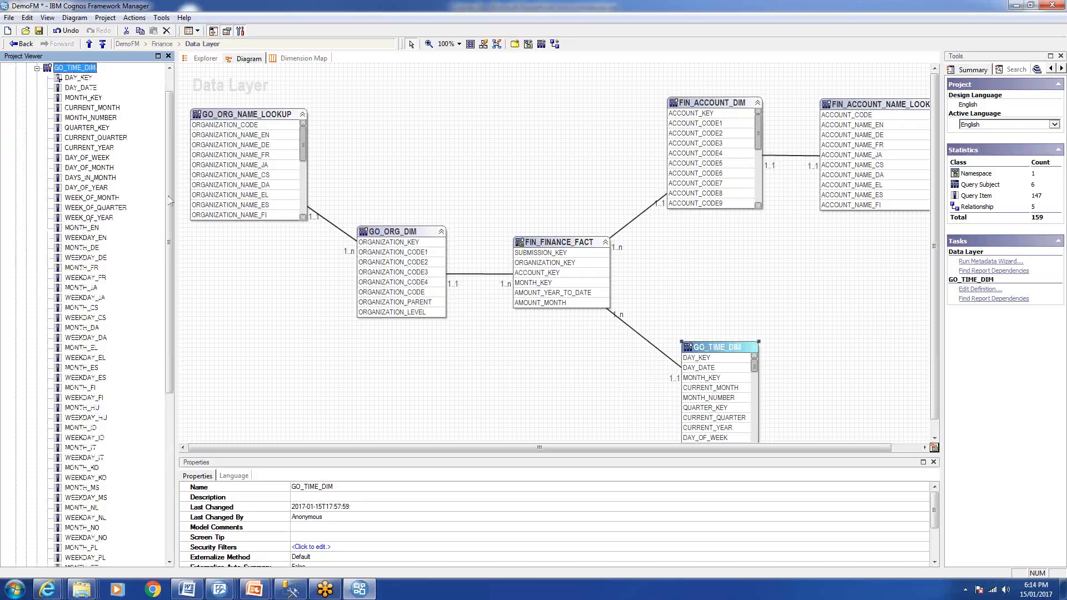
pyautogui.moveTo(171, 183); pyautogui.dragTo(179, 137)
pyautogui.click(37, 97)
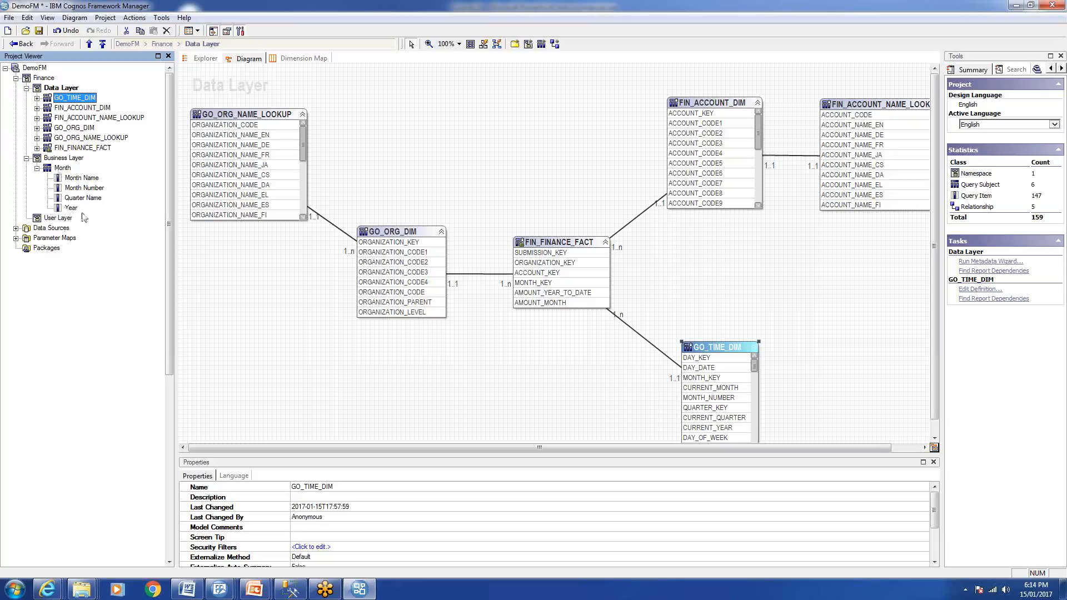
# Collapse Month and create a model-based query subject named Account in the Business Layer
pyautogui.click(36, 168)
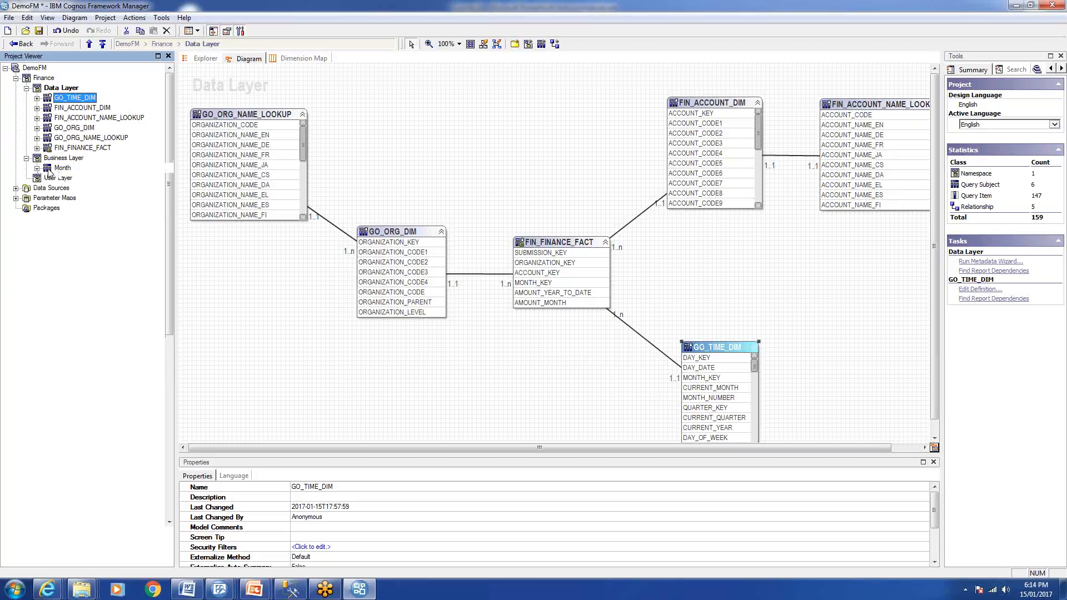
pyautogui.rightClick(74, 161)
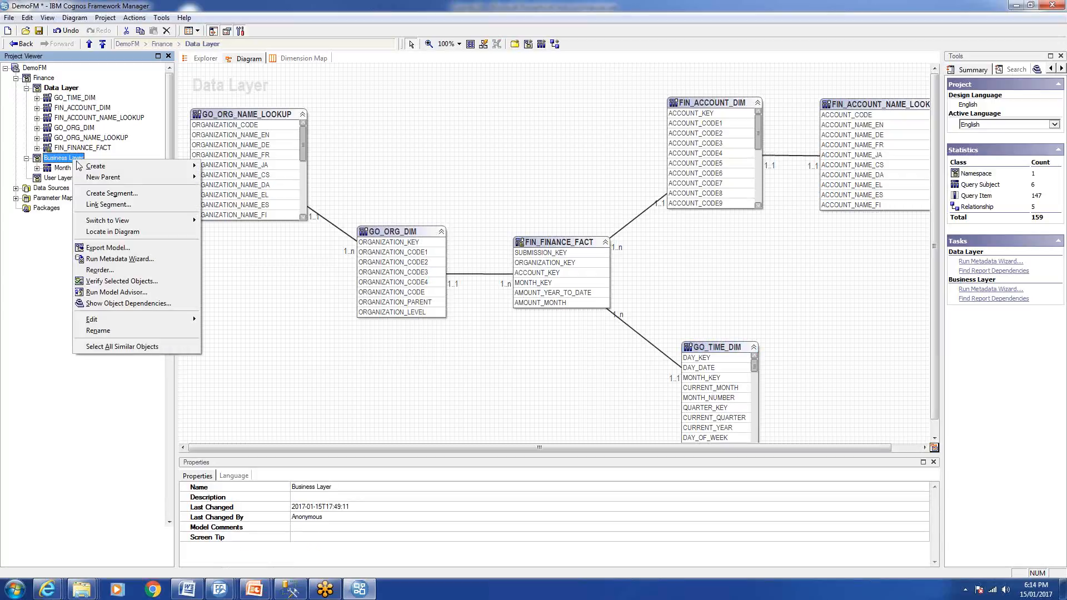
pyautogui.moveTo(76, 166)
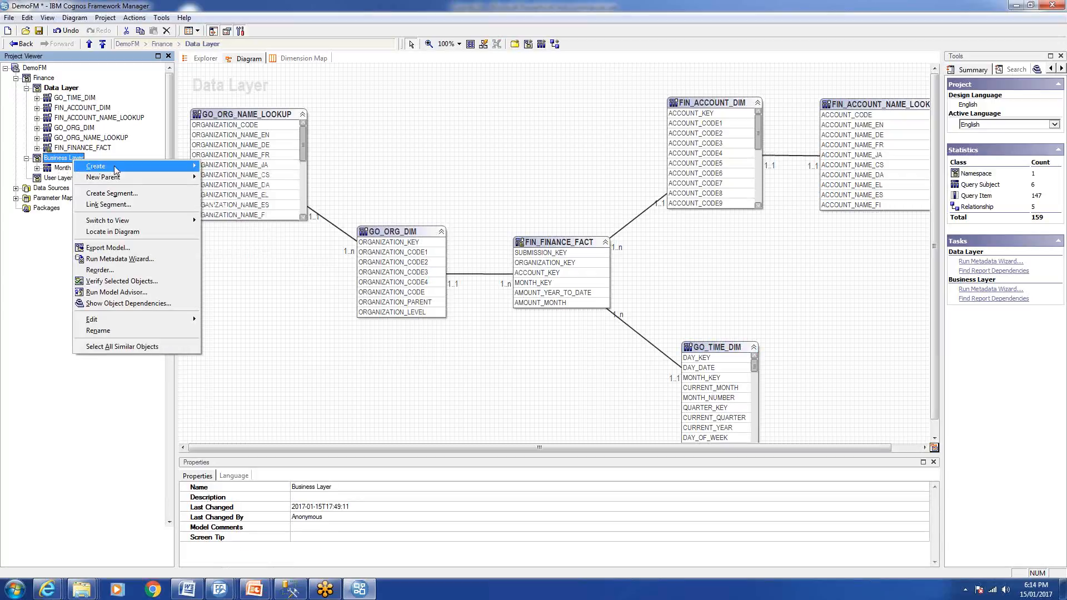
pyautogui.click(254, 199)
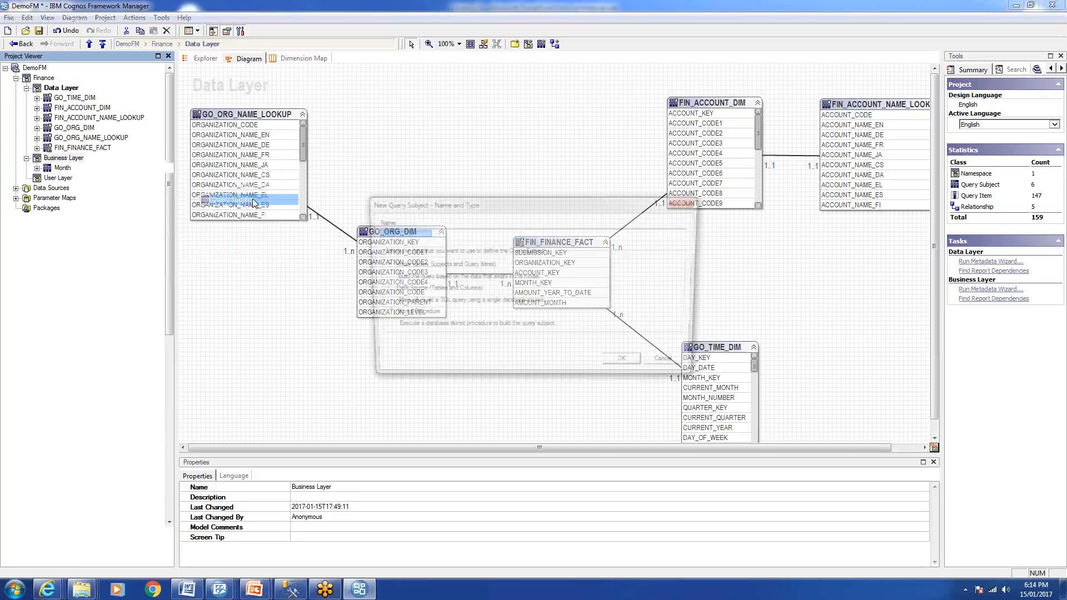
pyautogui.write('Accounti')
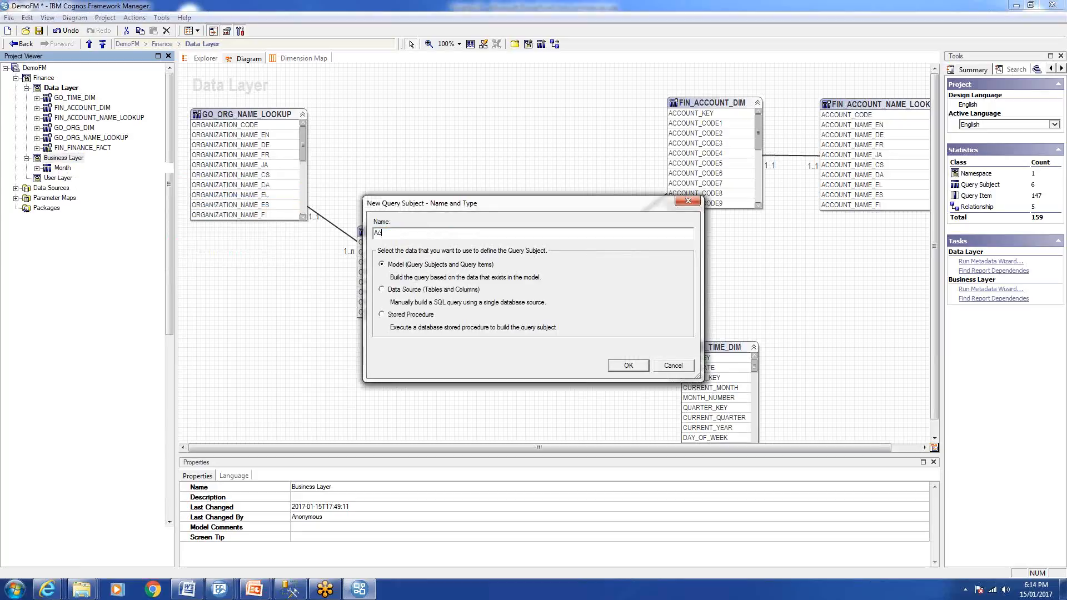
pyautogui.click(621, 366)
# Add ACCOUNT_CODE from FIN_ACCOUNT_DIM and ACCOUNT_NAME_EN from FIN_ACCOUNT_NAME_LOOKUP to the Account query subject
pyautogui.click(176, 77)
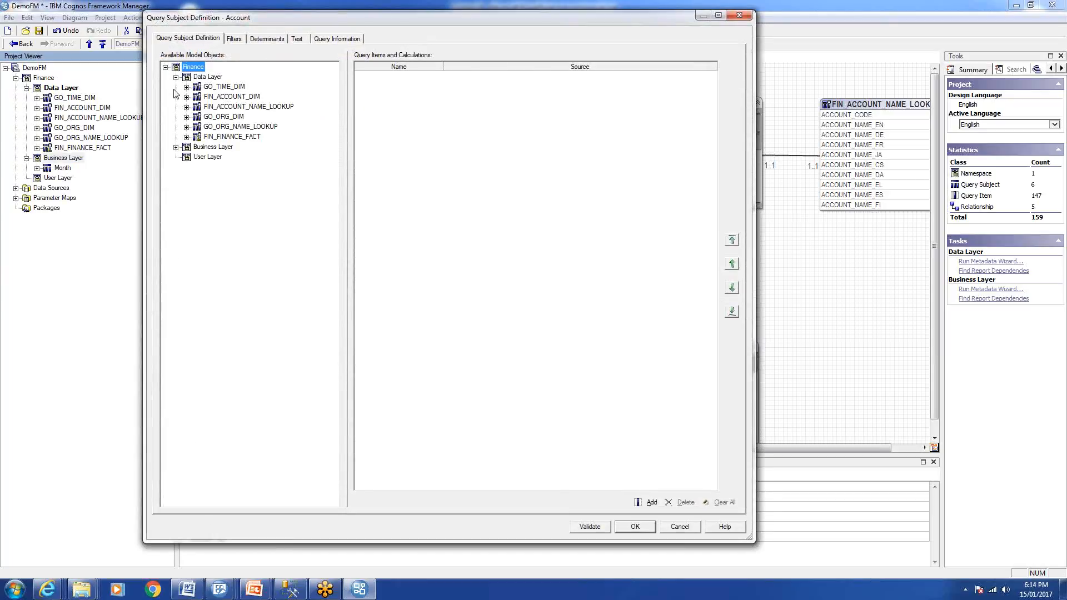
pyautogui.click(187, 96)
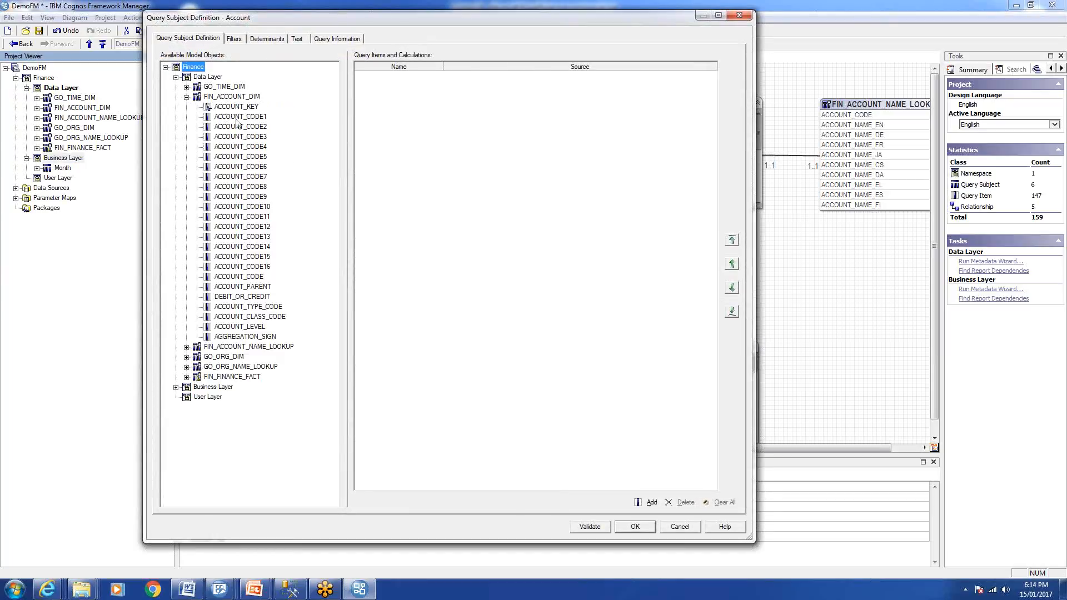
pyautogui.doubleClick(245, 277)
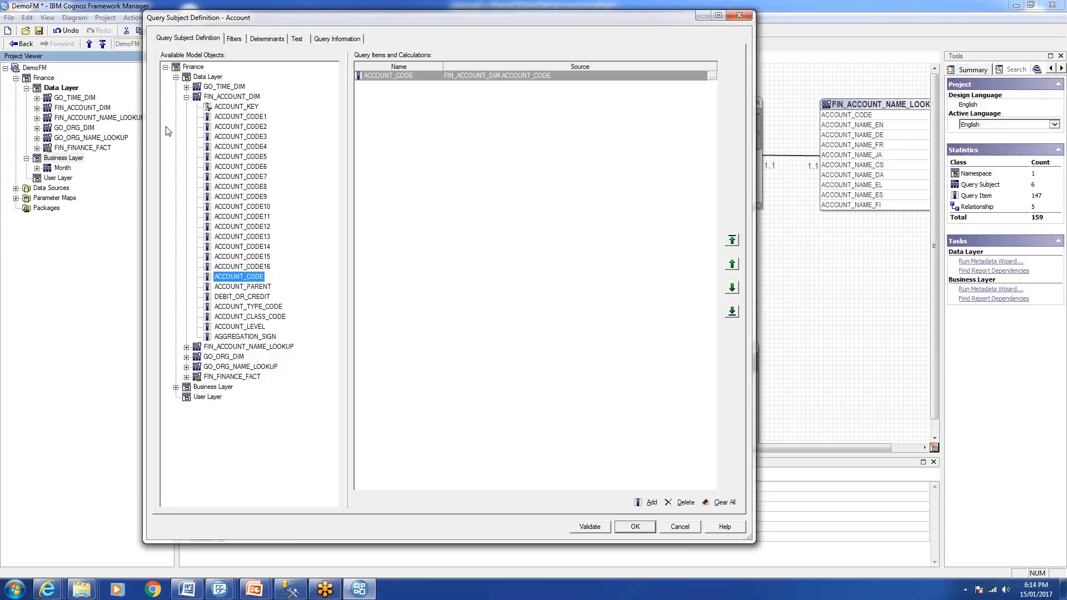
pyautogui.click(187, 97)
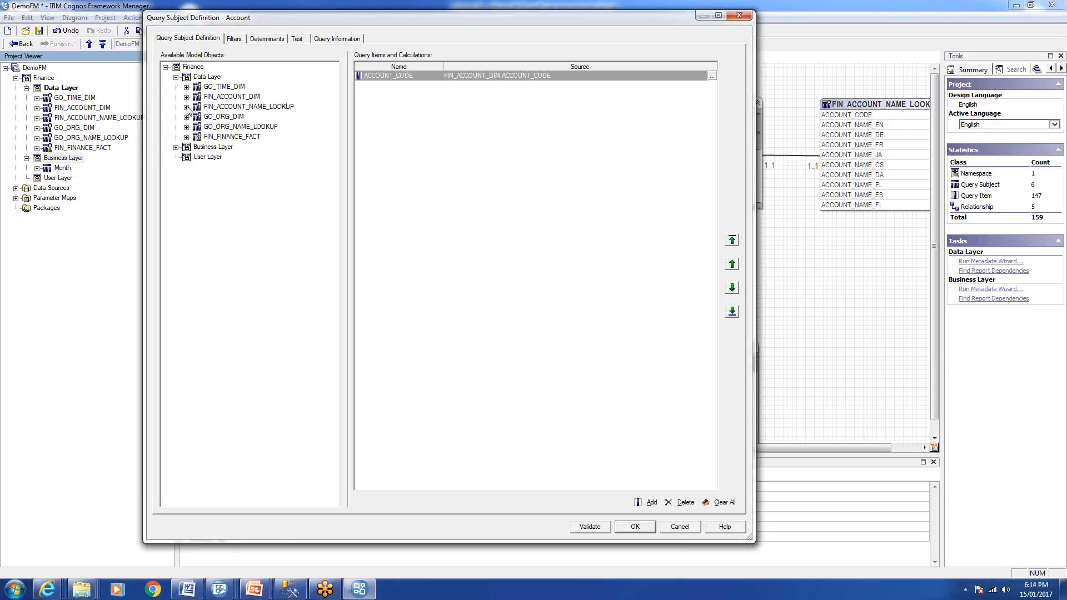
pyautogui.click(187, 107)
pyautogui.doubleClick(244, 127)
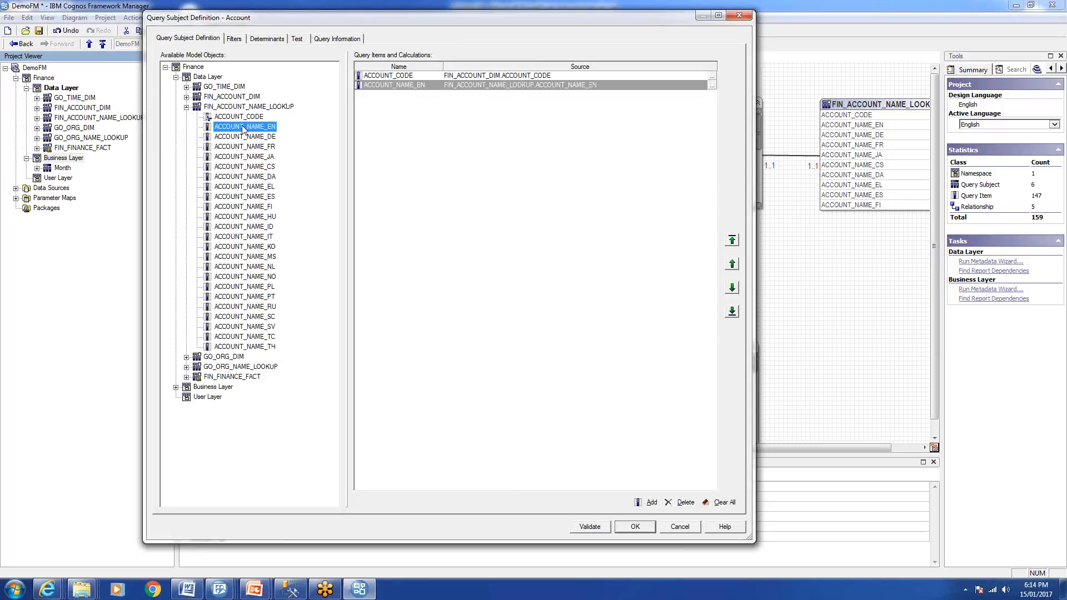
pyautogui.click(187, 107)
# Rename the query items to Account Code and Account Name, and accept the Account definition
pyautogui.click(413, 78)
pyautogui.click(414, 76)
pyautogui.write('Account')
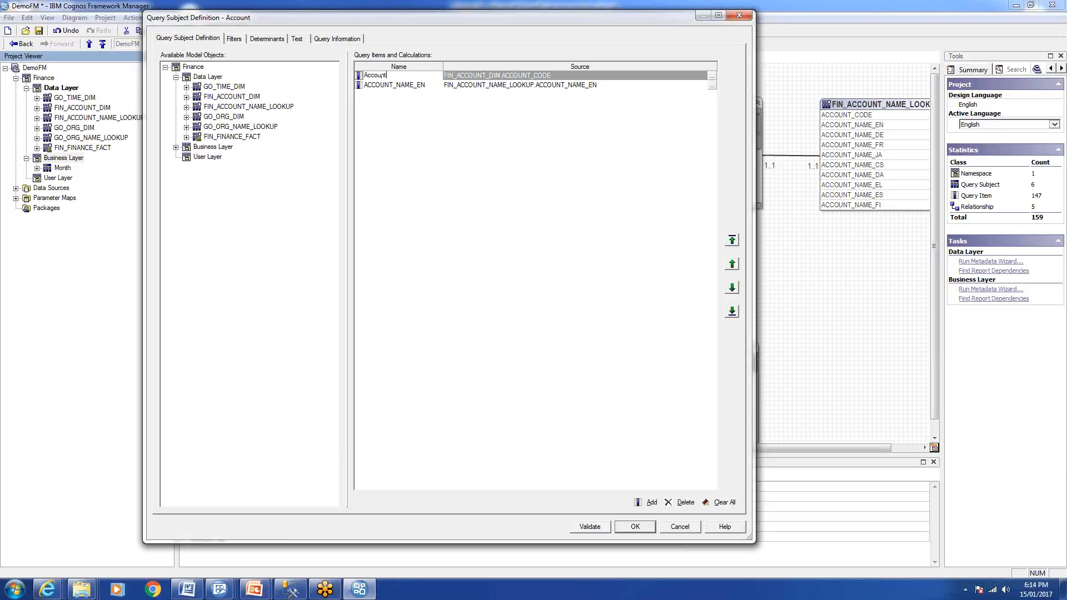
pyautogui.write(' Code')
pyautogui.press('Return')
pyautogui.click(422, 85)
pyautogui.click(423, 85)
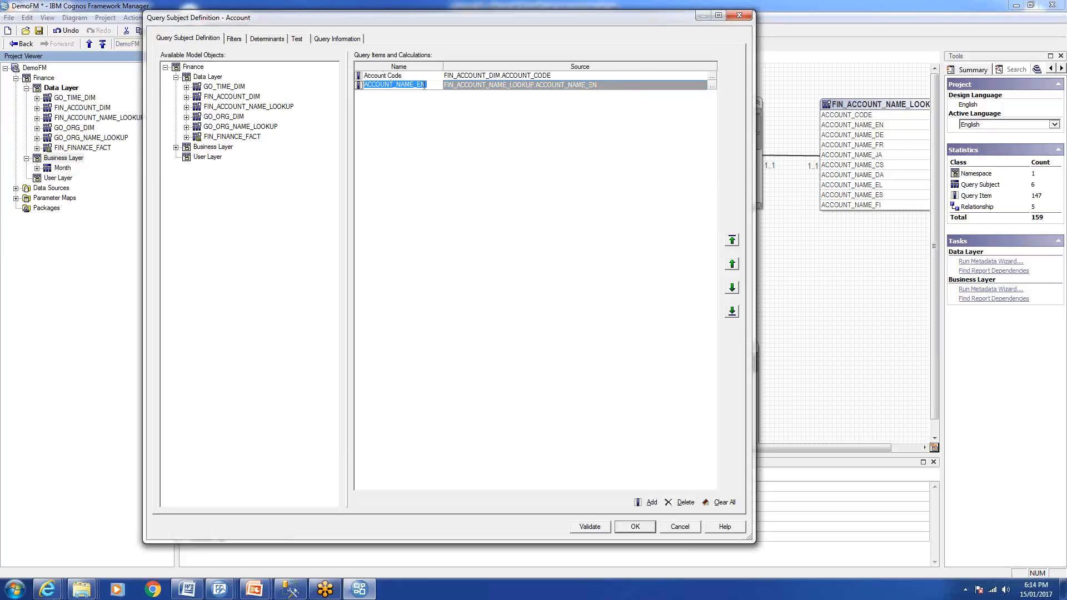
pyautogui.write('Account Name')
pyautogui.click(561, 243)
pyautogui.click(635, 528)
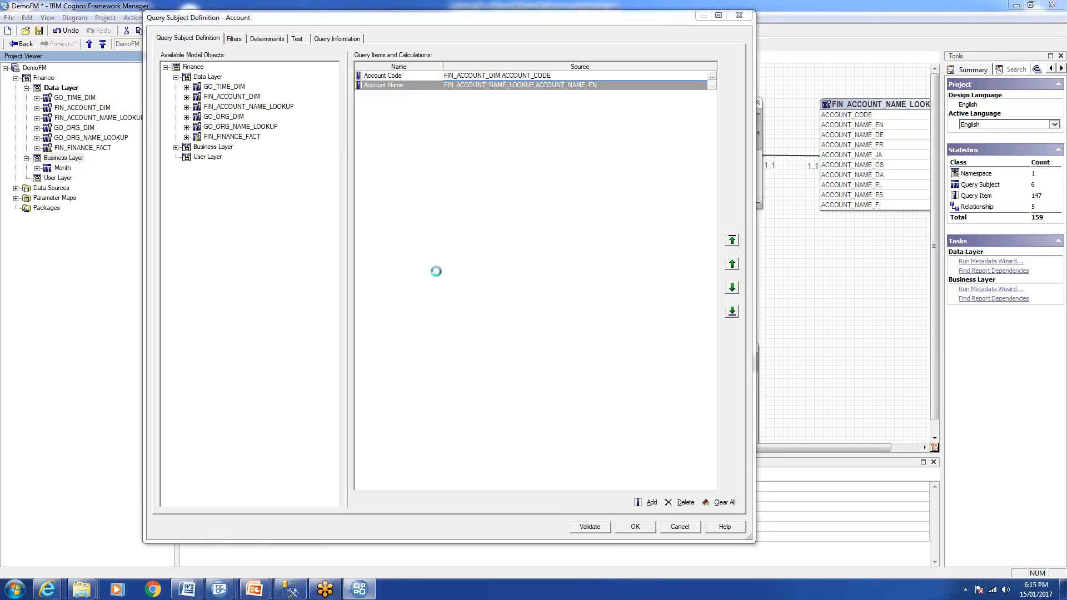
# Create a model-based query subject named Organisation in the Business Layer
pyautogui.click(62, 157)
pyautogui.rightClick(62, 157)
pyautogui.moveTo(108, 162)
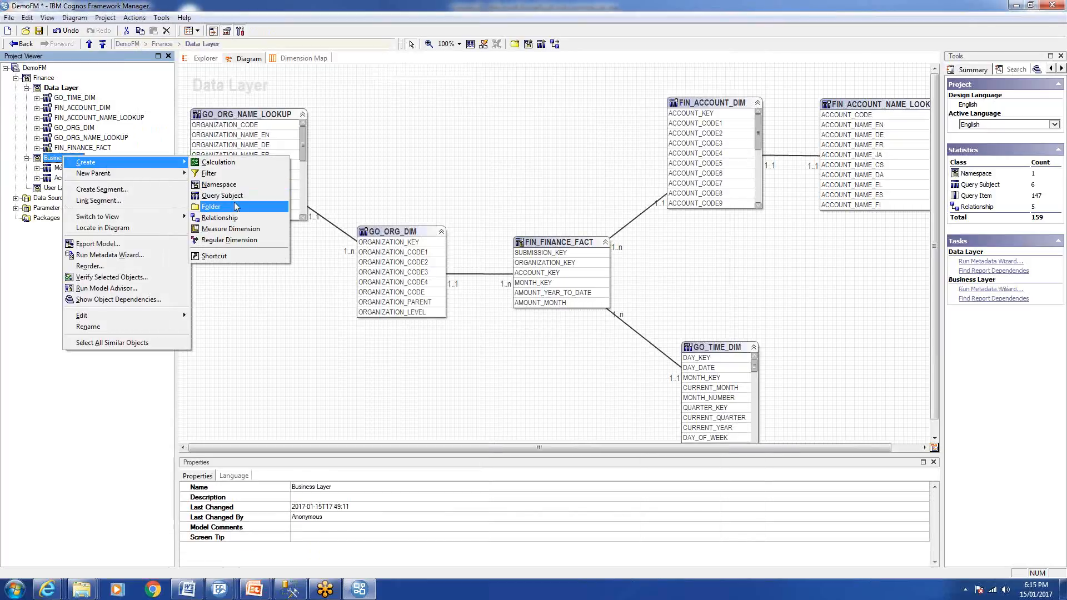
pyautogui.click(228, 197)
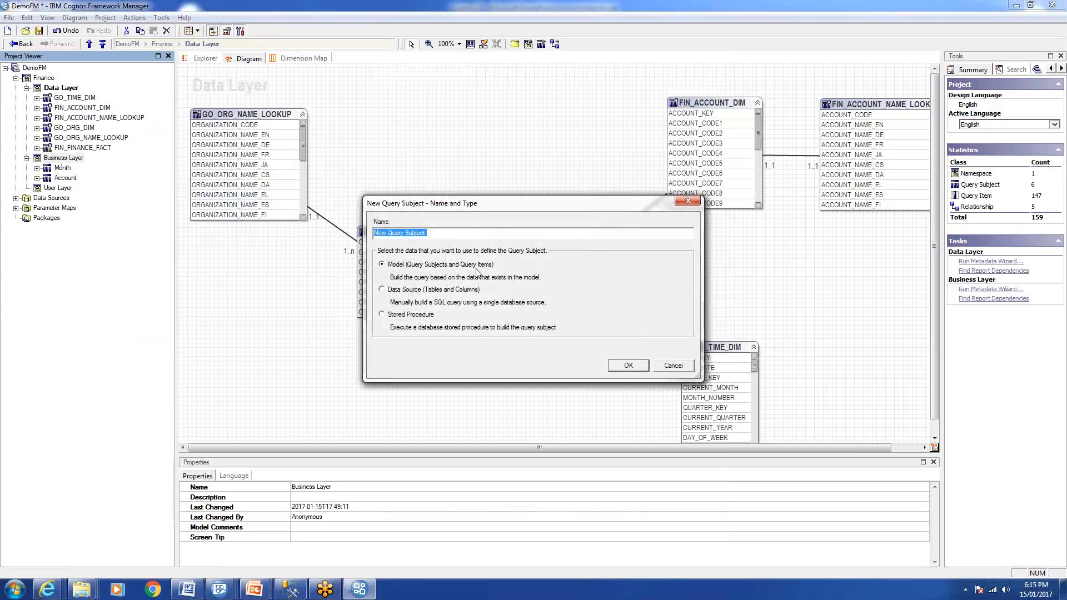
pyautogui.write('O')
pyautogui.click(628, 365)
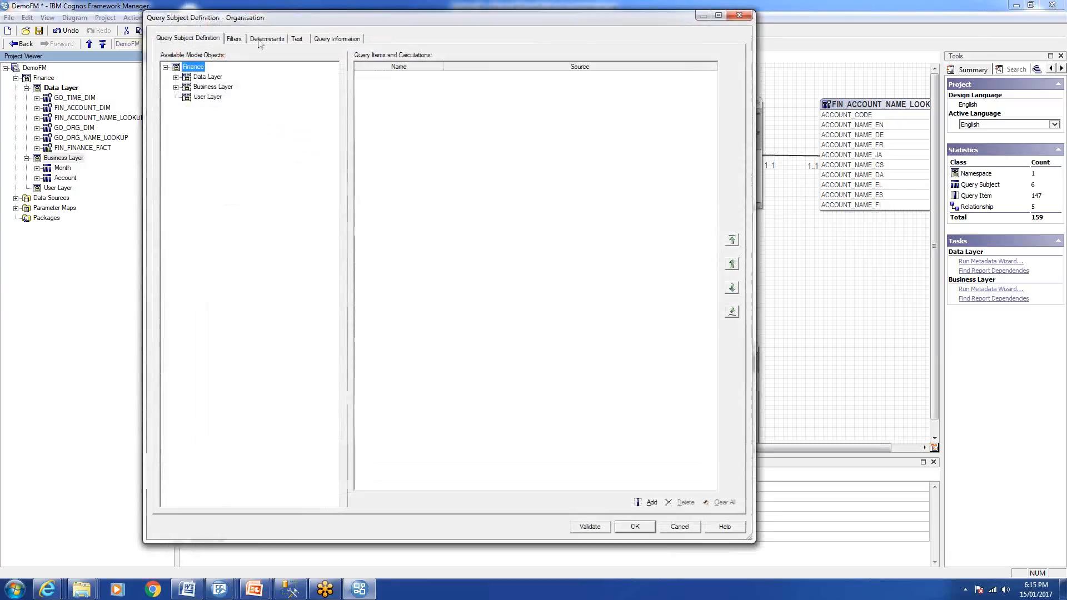
# Add ORGANIZATION_CODE from GO_ORG_DIM and ORGANIZATION_NAME_EN from GO_ORG_NAME_LOOKUP to the Organisation query subject
pyautogui.click(176, 77)
pyautogui.click(187, 116)
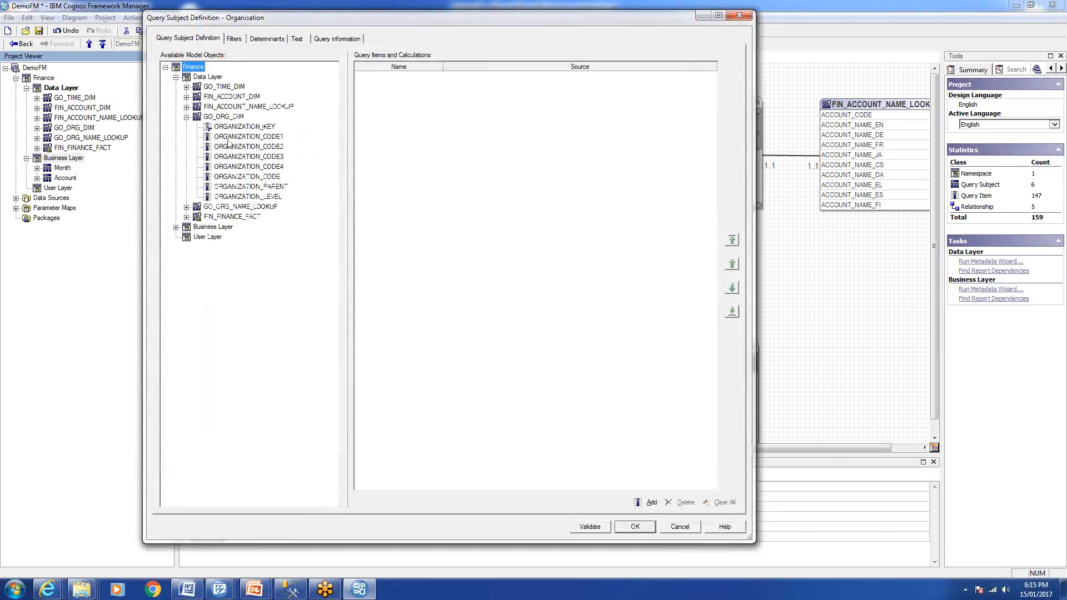
pyautogui.doubleClick(248, 177)
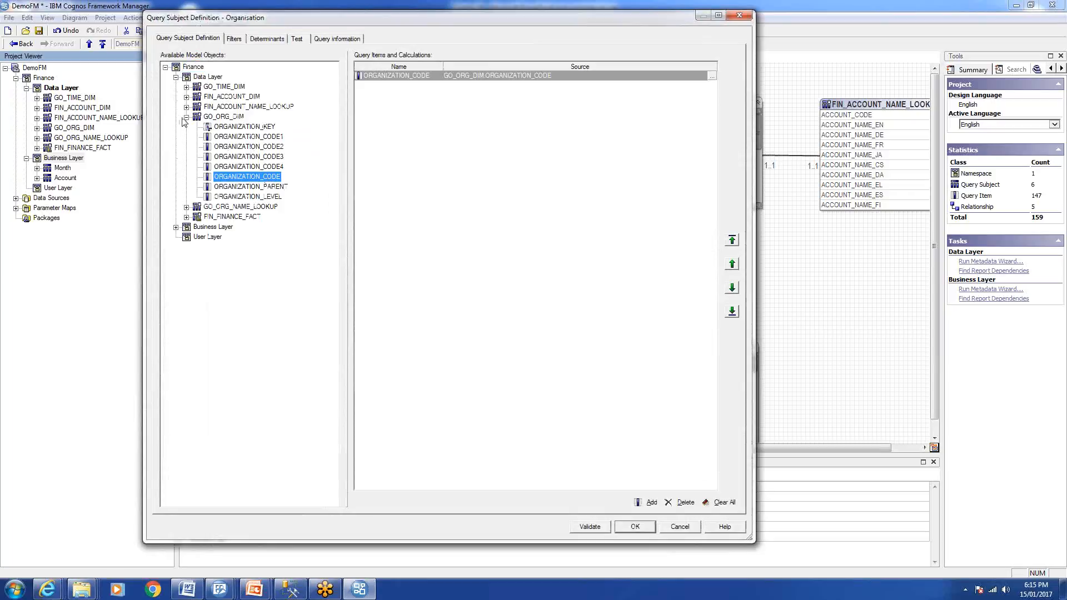
pyautogui.click(187, 117)
pyautogui.click(186, 126)
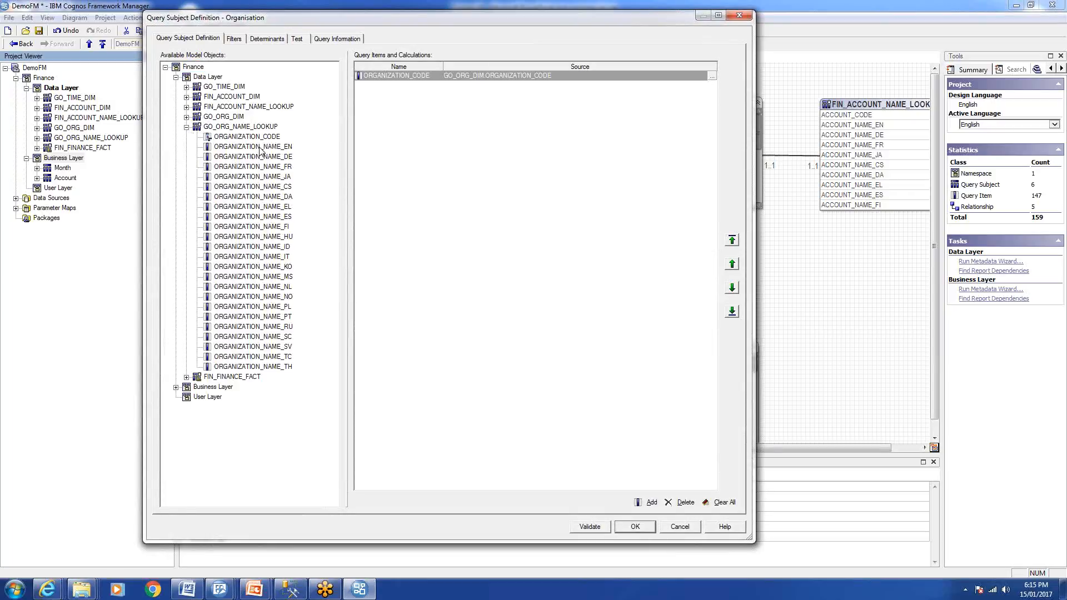
pyautogui.doubleClick(260, 148)
# Rename ORGANIZATION_CODE to Organisation and ORGANIZATION_NAME_EN to Organisation Name, then validate and accept the definition
pyautogui.click(403, 76)
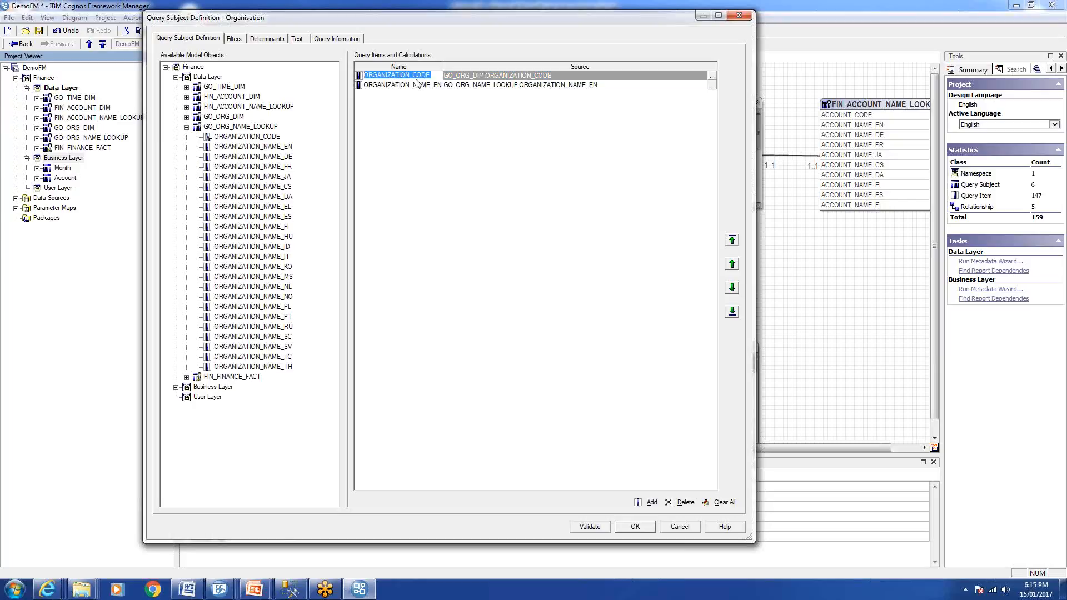
pyautogui.write('Organisation')
pyautogui.click(430, 86)
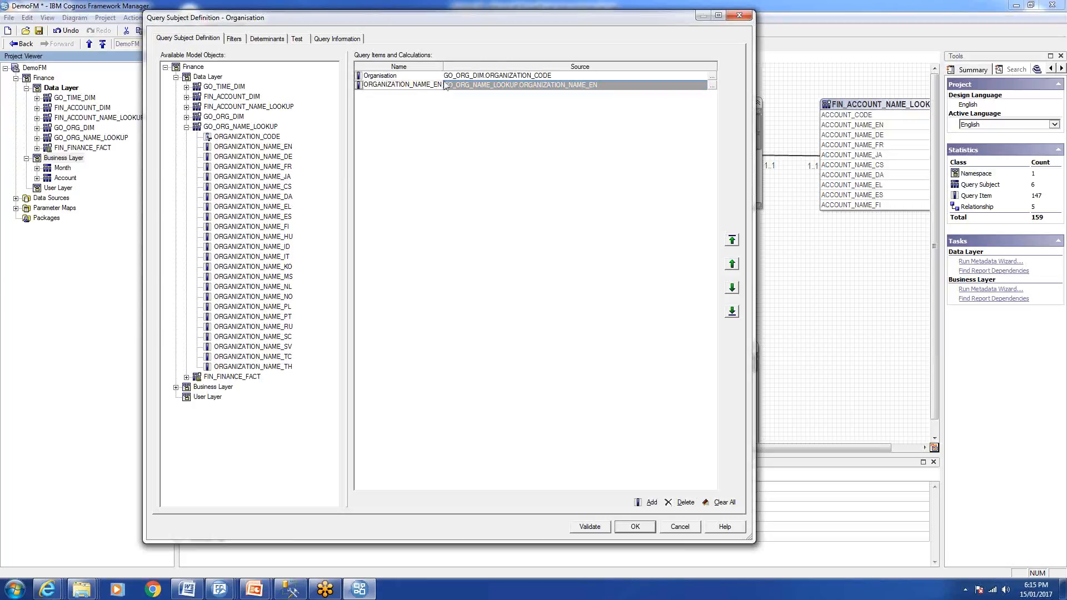
pyautogui.click(443, 84)
pyautogui.press('BackSpace')
pyautogui.press('Return')
pyautogui.click(596, 530)
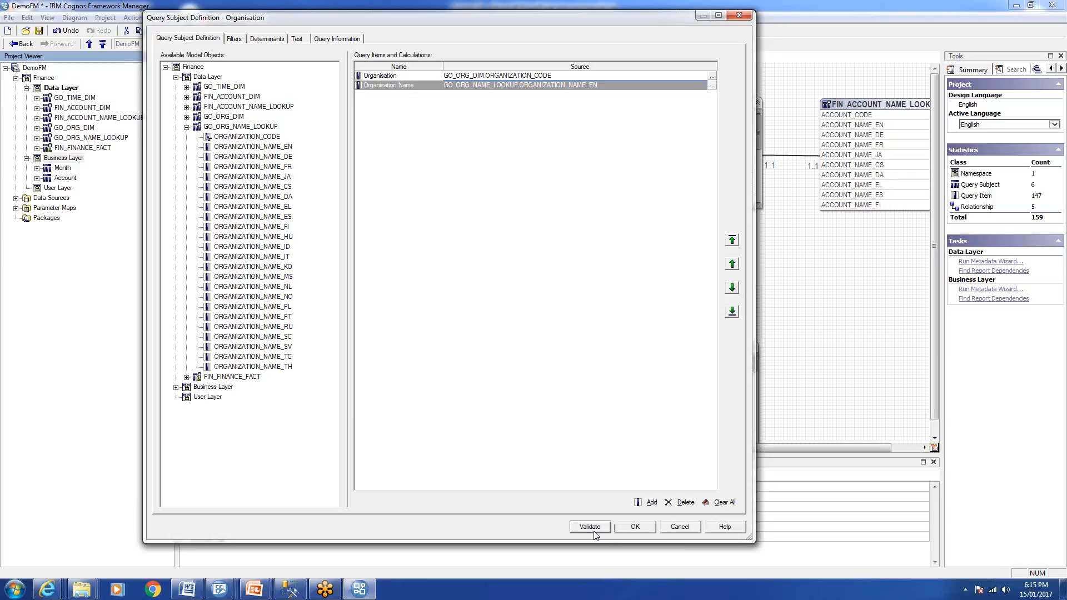
pyautogui.click(637, 527)
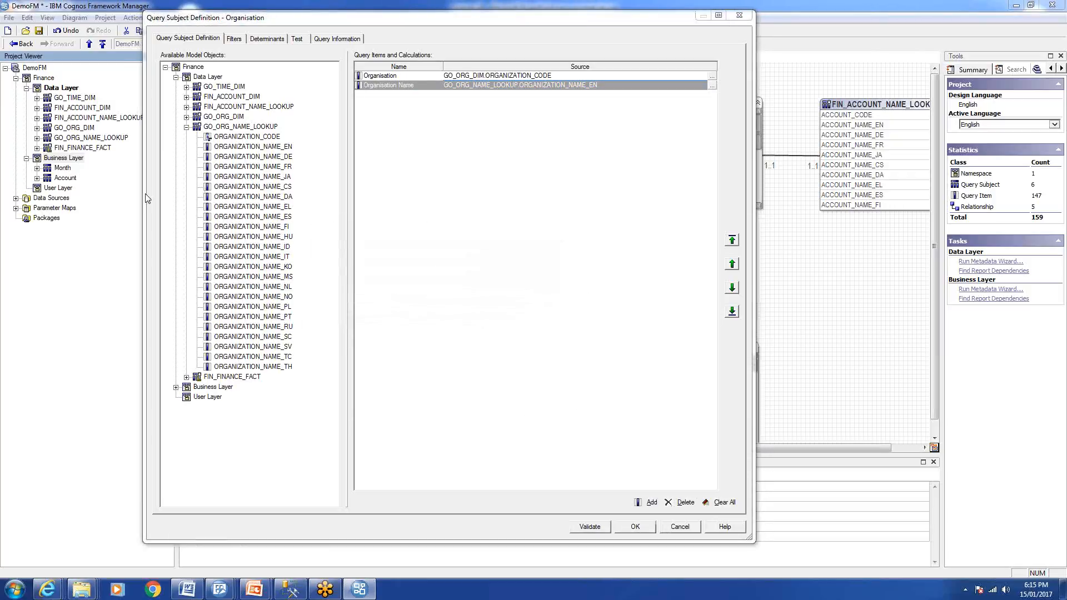
# Create a model-based query subject named Measure in the Business Layer
pyautogui.rightClick(59, 159)
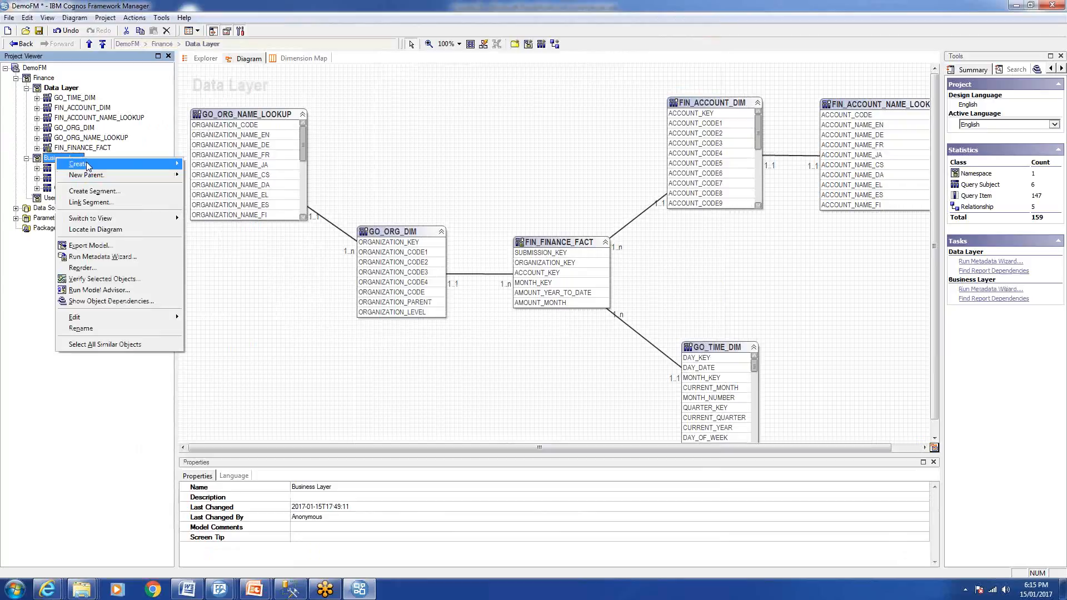
pyautogui.moveTo(89, 165)
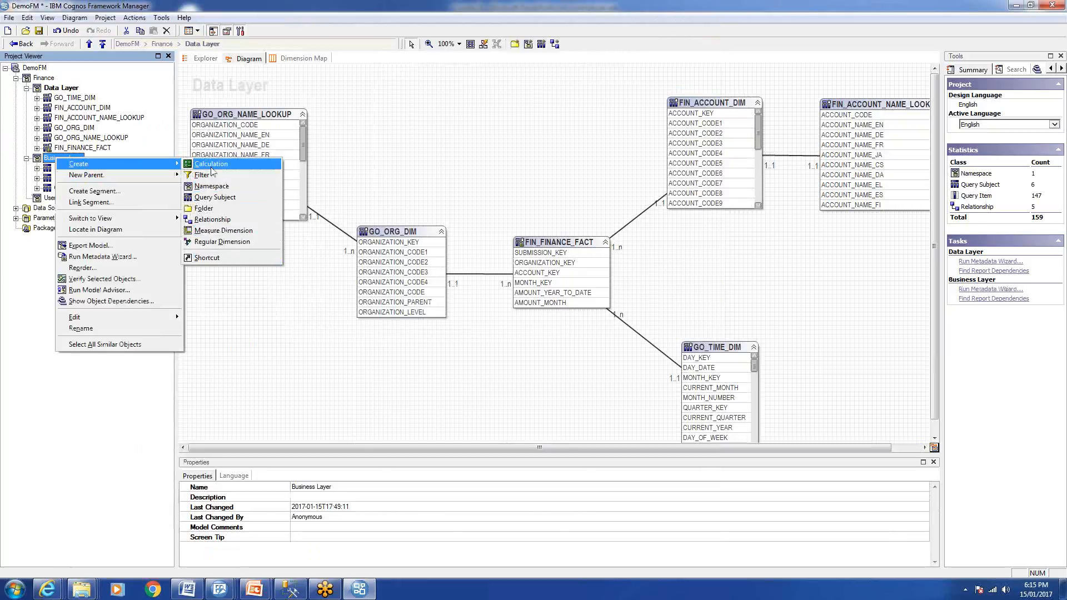
pyautogui.click(214, 197)
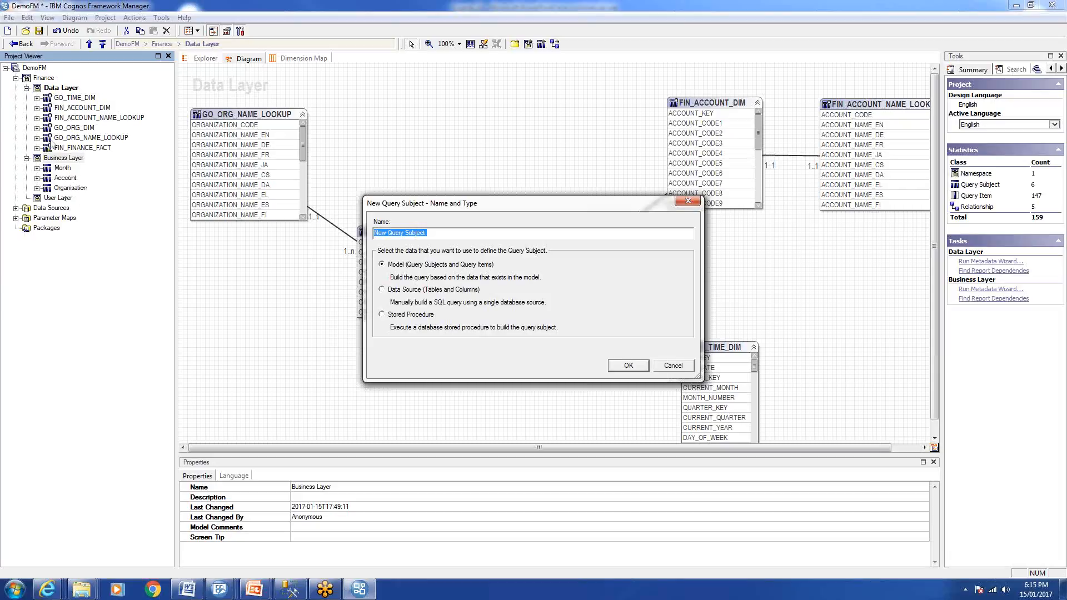
pyautogui.click(463, 238)
pyautogui.doubleClick(460, 237)
pyautogui.click(455, 235)
pyautogui.moveTo(455, 235); pyautogui.dragTo(331, 216)
pyautogui.write('Measure')
pyautogui.click(628, 365)
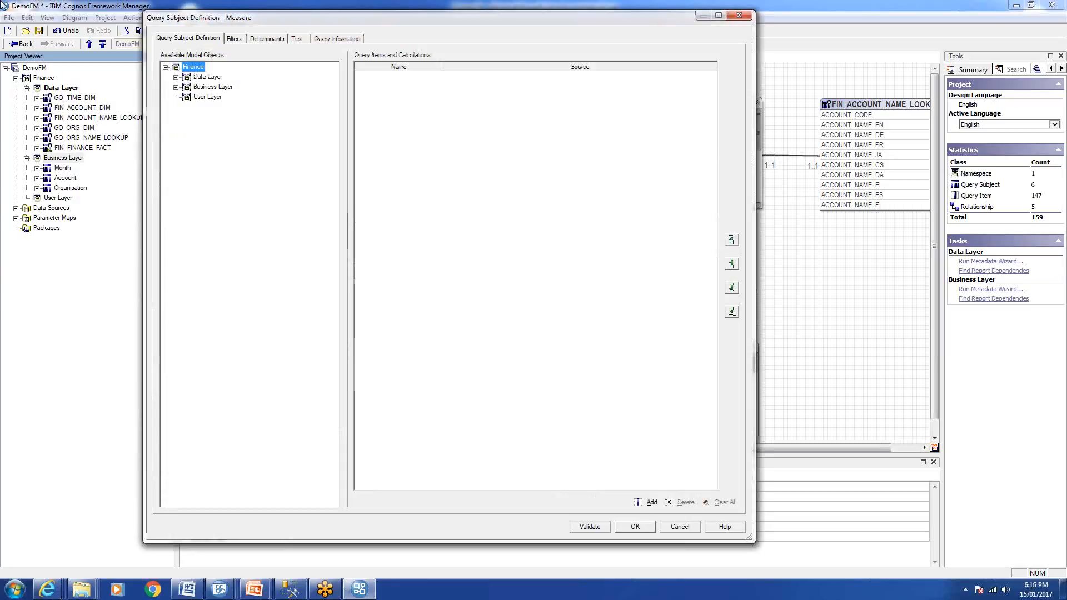
# Add AMOUNT_YEAR_TO_DATE and AMOUNT_MONTH from FIN_FINANCE_FACT to the Measure query subject
pyautogui.click(175, 76)
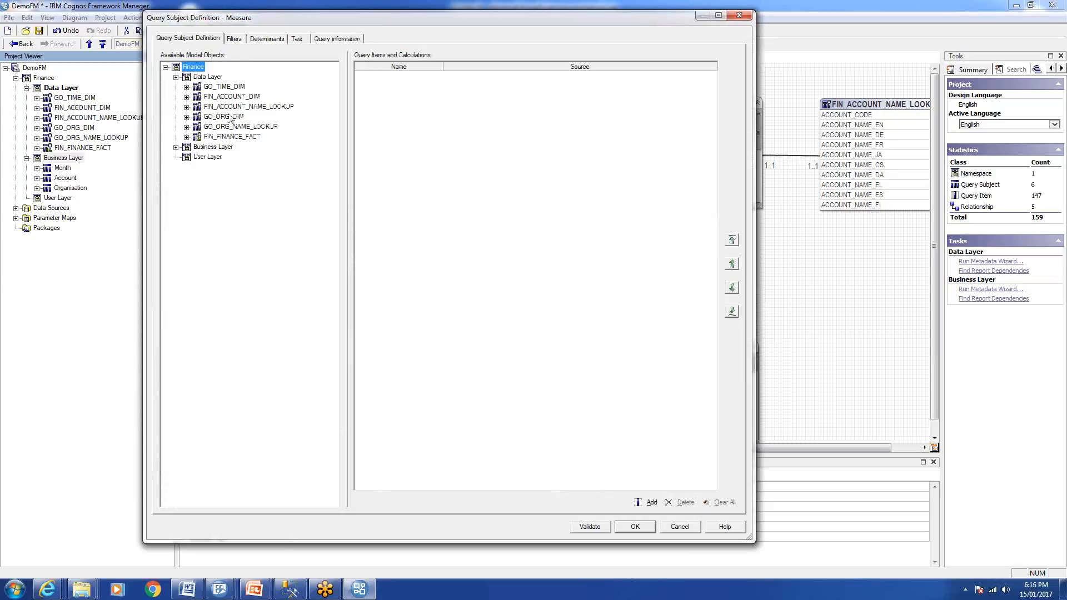
pyautogui.click(187, 136)
pyautogui.doubleClick(251, 187)
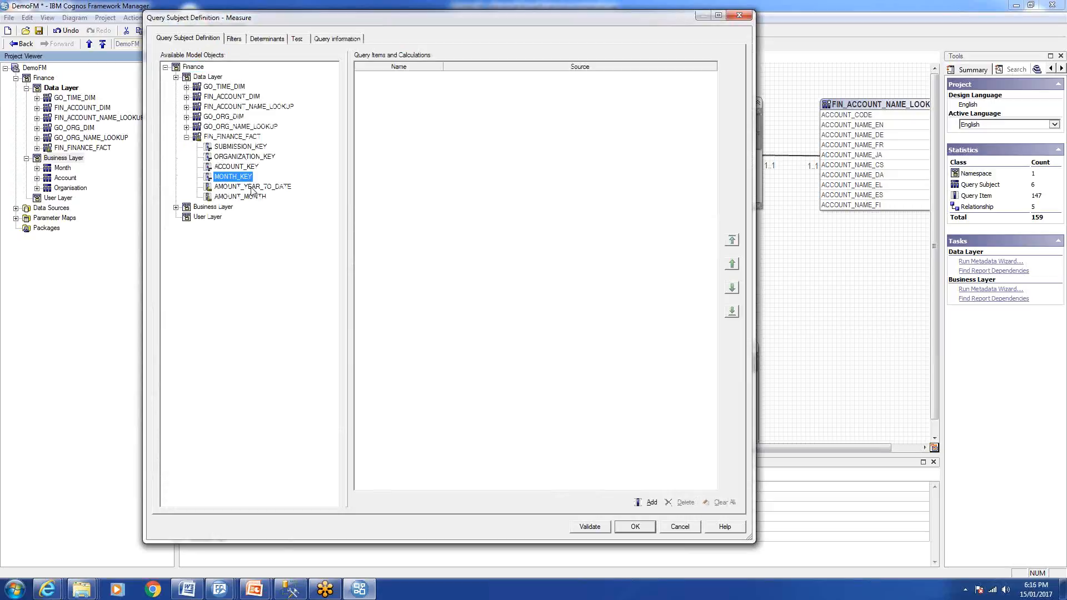
pyautogui.doubleClick(250, 198)
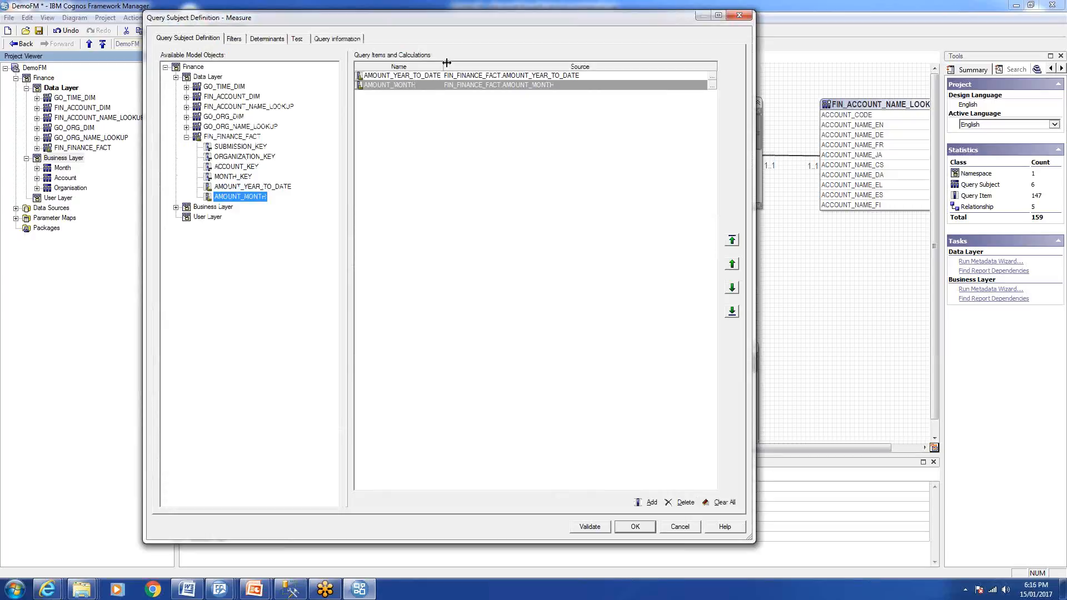
# Rename AMOUNT_YEAR_TO_DATE to $ Year to Date and AMOUNT_MONTH to $ Current Month, then validate and accept the Measure definition
pyautogui.moveTo(443, 66); pyautogui.dragTo(466, 66)
pyautogui.click(434, 79)
pyautogui.click(435, 78)
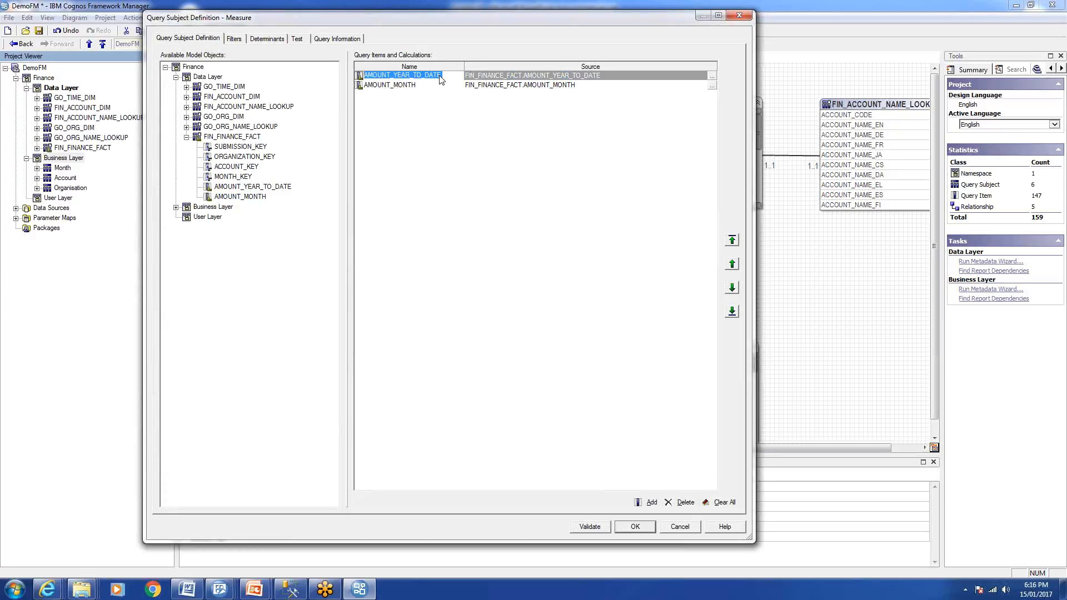
pyautogui.write('$ Year to Date')
pyautogui.press('Return')
pyautogui.click(409, 85)
pyautogui.click(405, 84)
pyautogui.write('$')
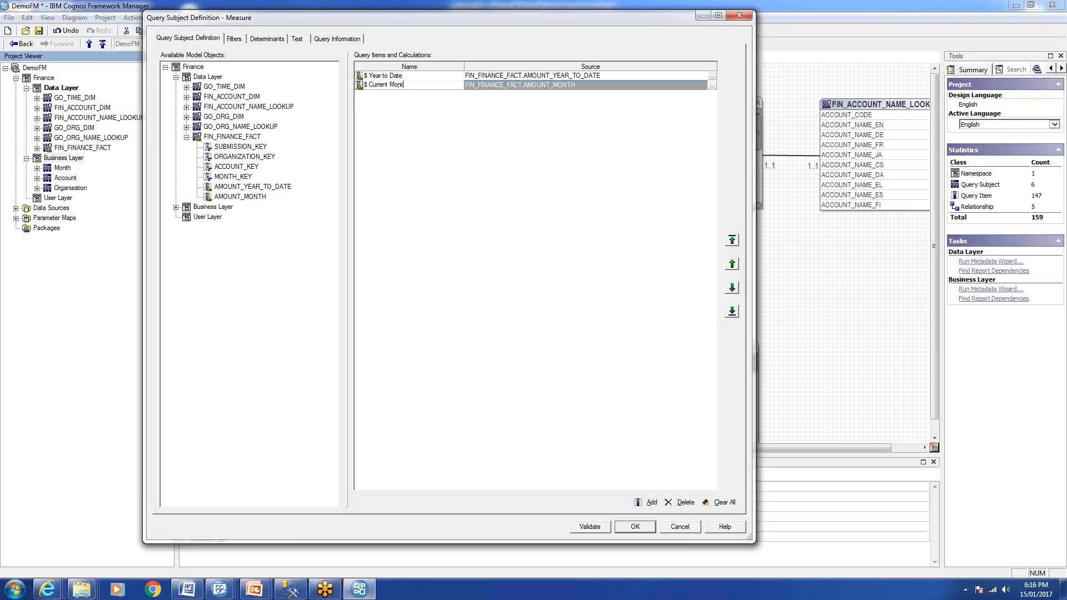
pyautogui.press('Return')
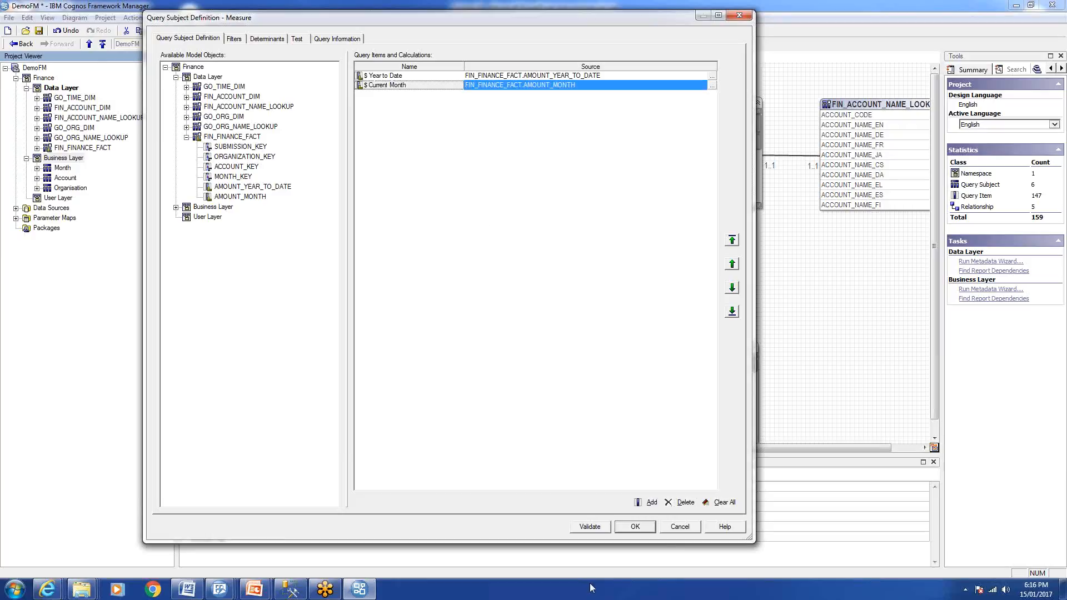
pyautogui.click(606, 527)
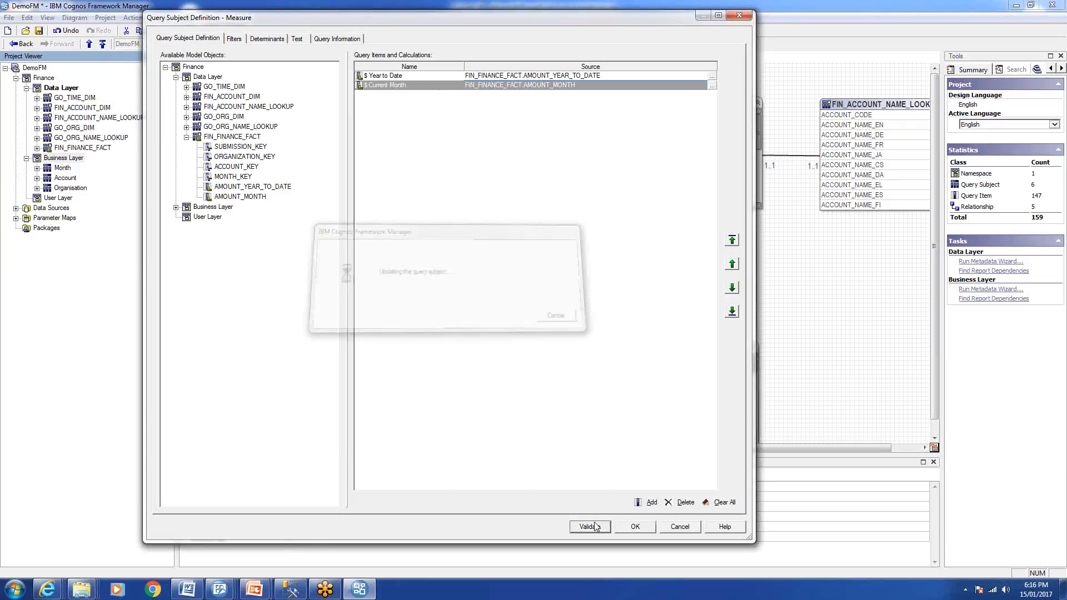
pyautogui.click(635, 526)
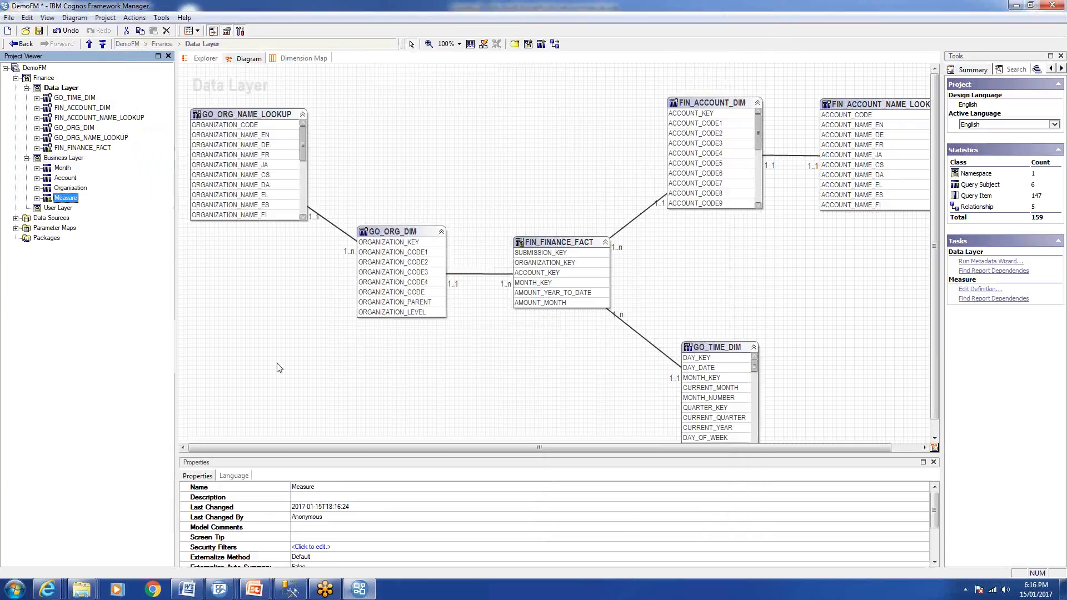
pyautogui.click(26, 158)
pyautogui.click(26, 87)
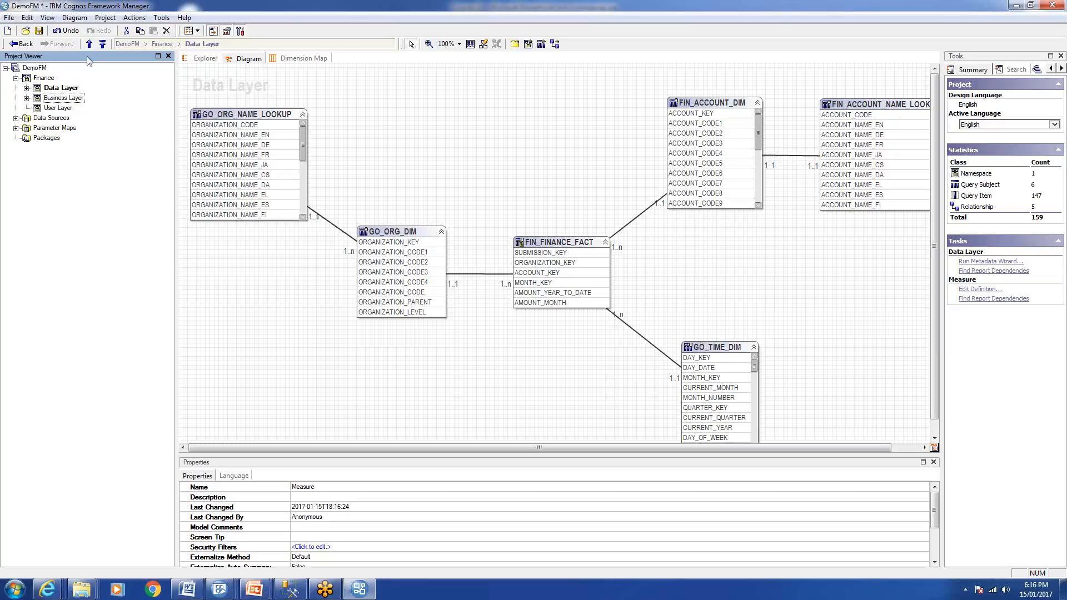
pyautogui.rightClick(50, 100)
pyautogui.moveTo(89, 107)
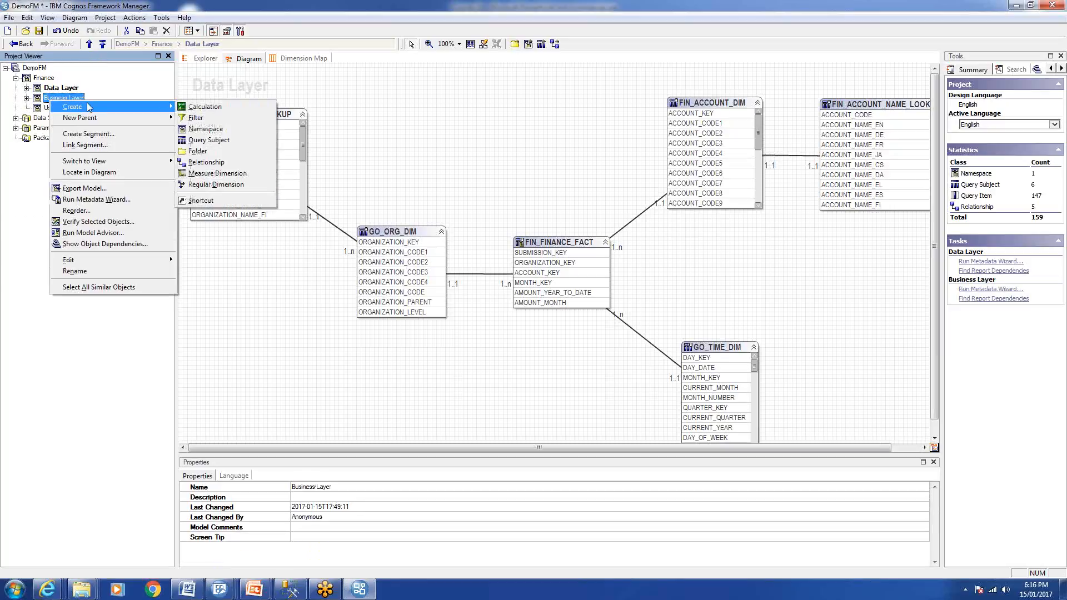
pyautogui.click(153, 89)
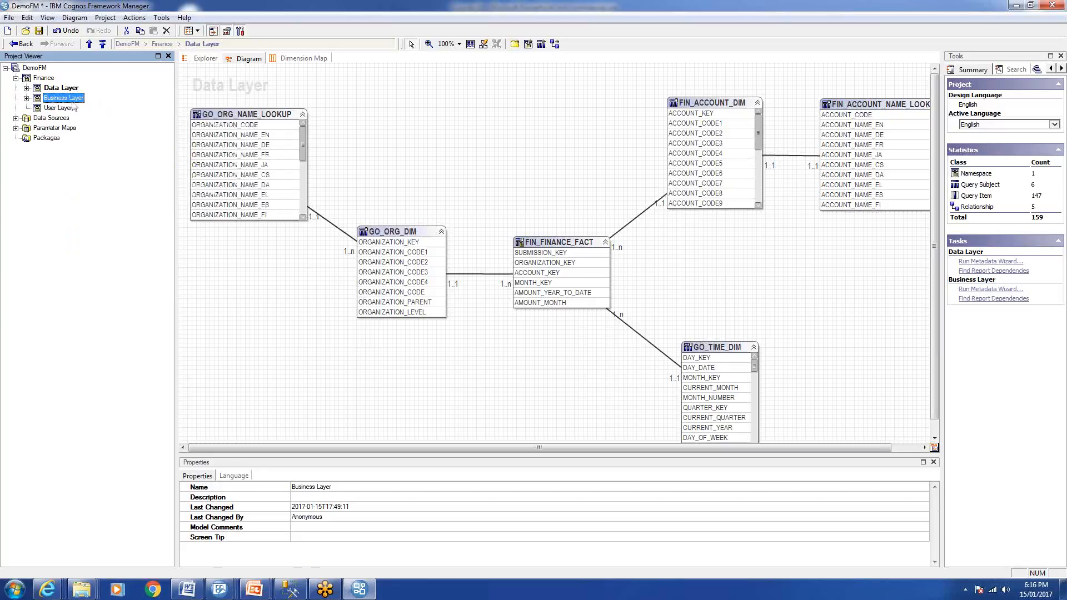
# Create shortcuts to Month, Account, Organisation and Measure from the Business Layer and move them into the User Layer
pyautogui.click(26, 98)
pyautogui.click(65, 109)
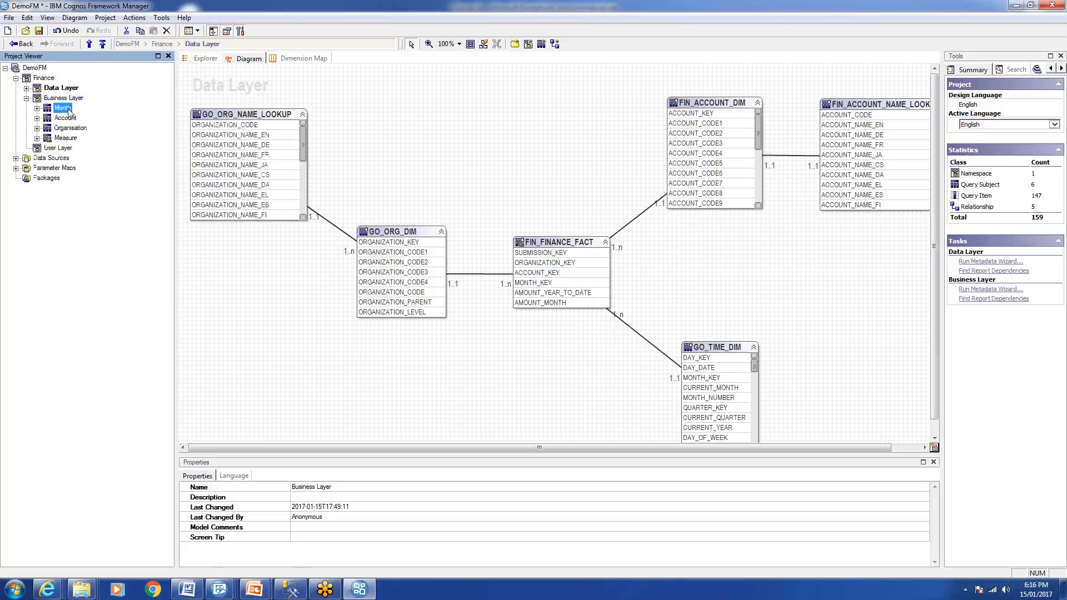
pyautogui.keyDown('ctrl'); pyautogui.click(65, 118); pyautogui.keyUp('ctrl')
pyautogui.keyDown('ctrl'); pyautogui.click(69, 129); pyautogui.keyUp('ctrl')
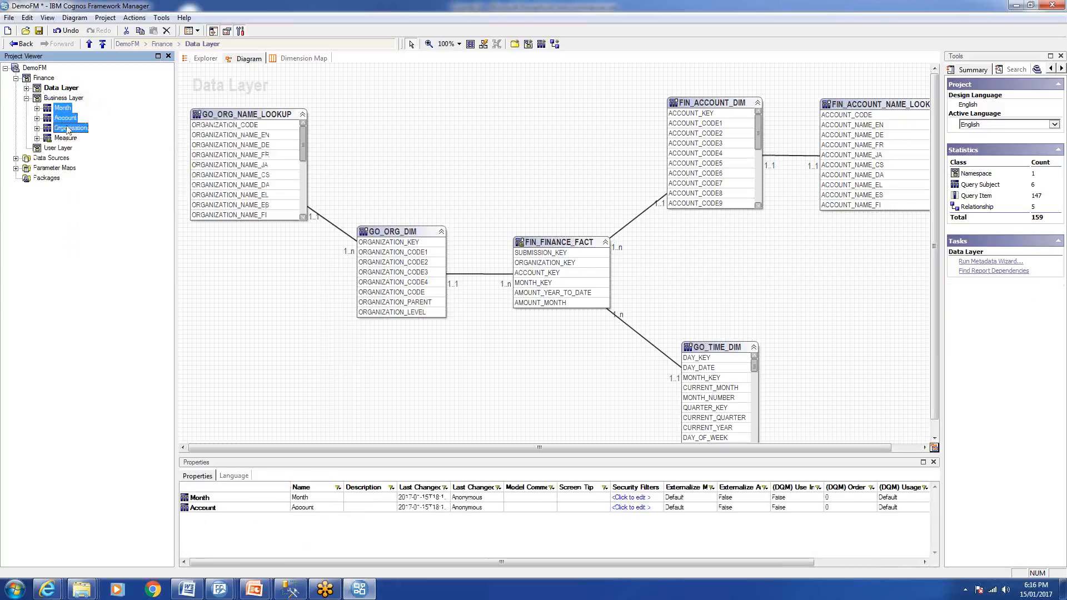
pyautogui.keyDown('ctrl'); pyautogui.click(66, 138); pyautogui.keyUp('ctrl')
pyautogui.rightClick(65, 115)
pyautogui.moveTo(95, 121)
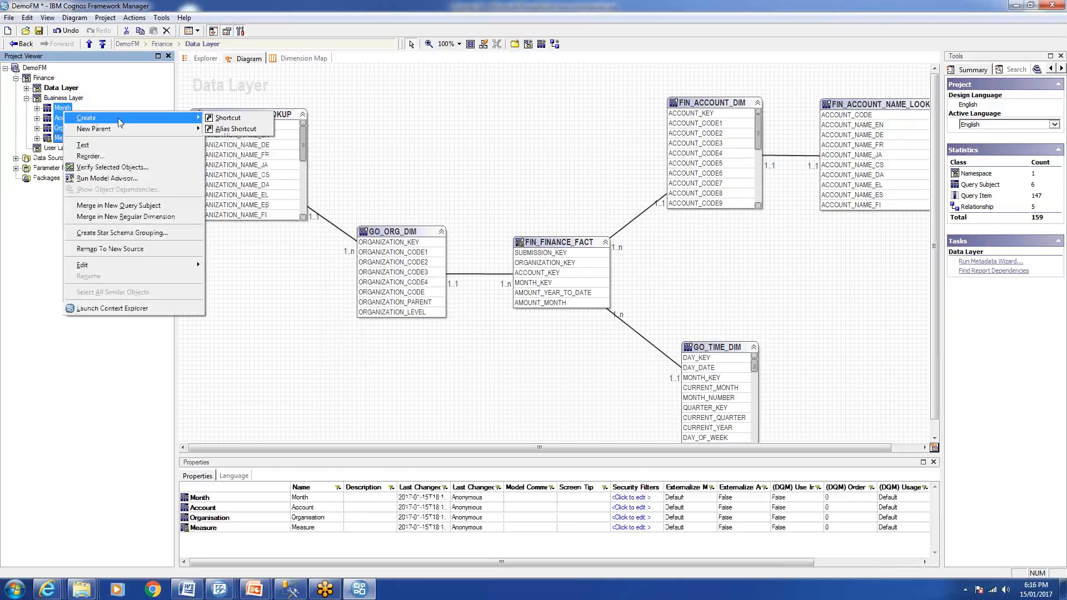
pyautogui.click(228, 116)
pyautogui.moveTo(68, 181); pyautogui.dragTo(58, 189)
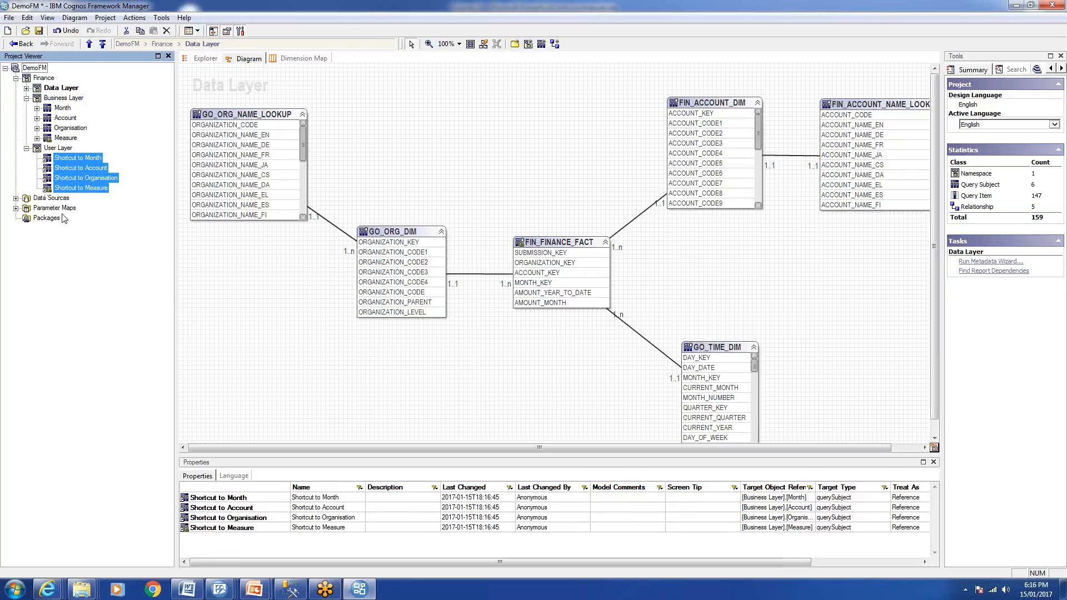
# Rename the User Layer's Month and Account shortcuts to Month and Account
pyautogui.click(81, 159)
pyautogui.click(87, 156)
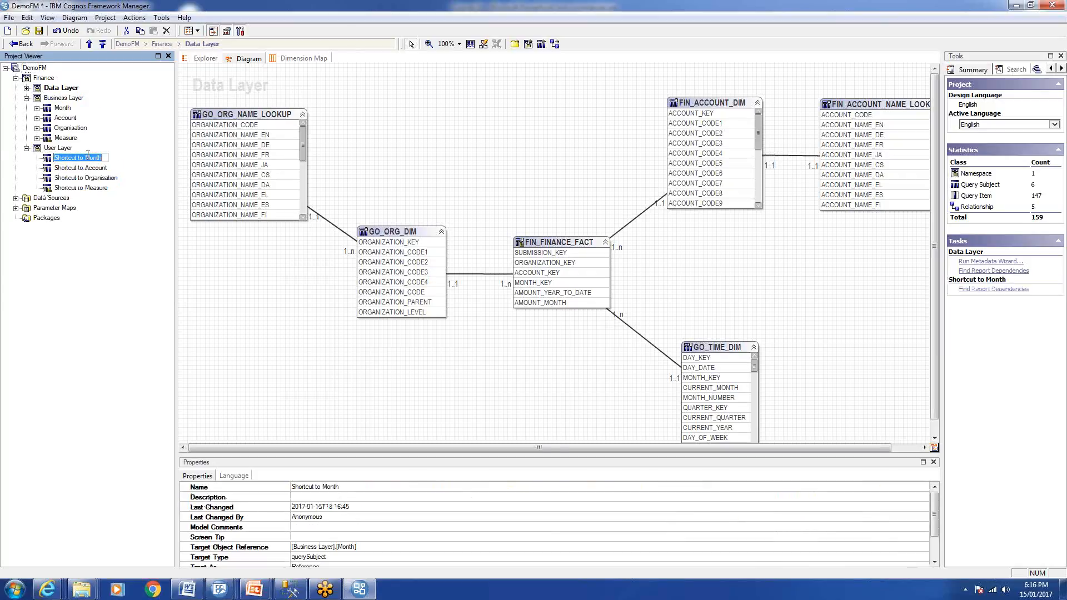
pyautogui.write('Month')
pyautogui.press('Return')
pyautogui.click(100, 169)
pyautogui.click(94, 169)
pyautogui.click(87, 167)
pyautogui.moveTo(87, 167); pyautogui.dragTo(54, 168)
pyautogui.press('BackSpace')
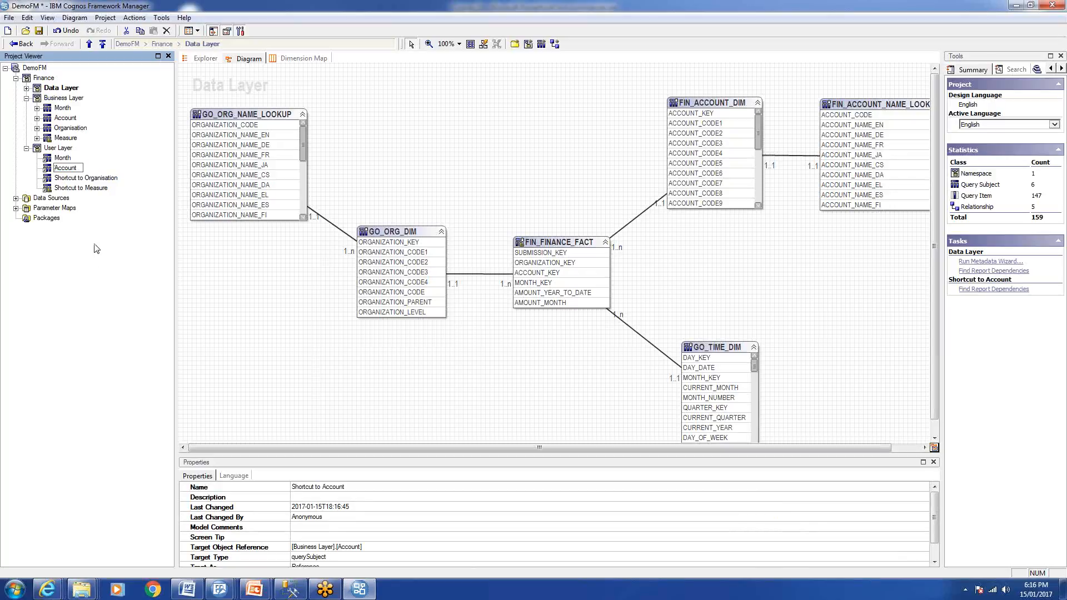
pyautogui.press('Return')
# Rename the User Layer's Organisation and Measure shortcuts to Organisation and Measure
pyautogui.click(106, 178)
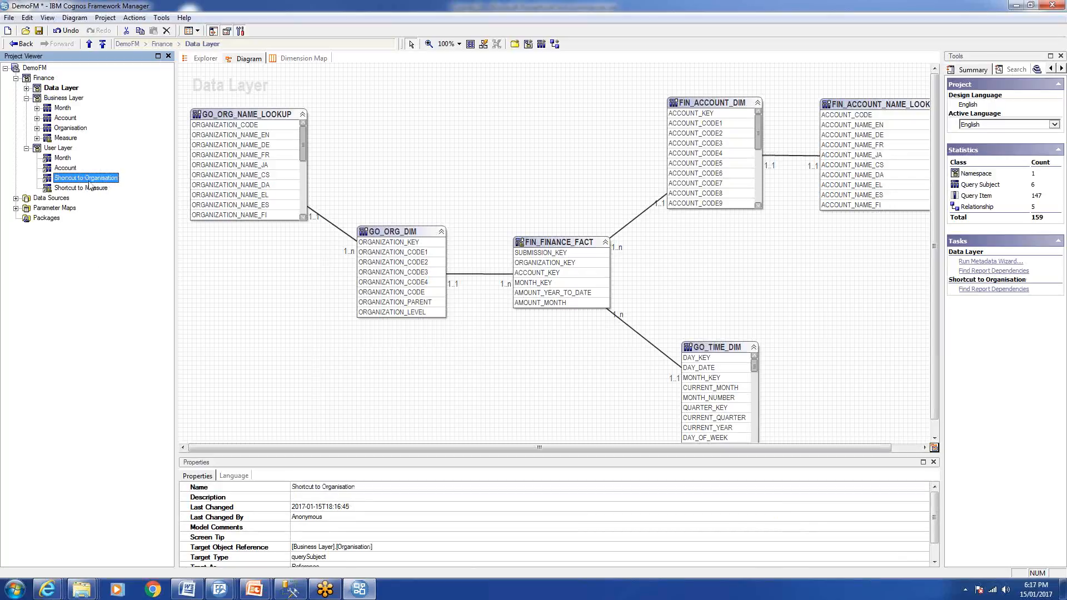
pyautogui.click(86, 179)
pyautogui.moveTo(85, 178); pyautogui.dragTo(54, 178)
pyautogui.press('BackSpace')
pyautogui.press('Return')
pyautogui.click(97, 190)
pyautogui.click(86, 190)
pyautogui.moveTo(85, 189); pyautogui.dragTo(12, 192)
pyautogui.press('BackSpace')
pyautogui.press('Return')
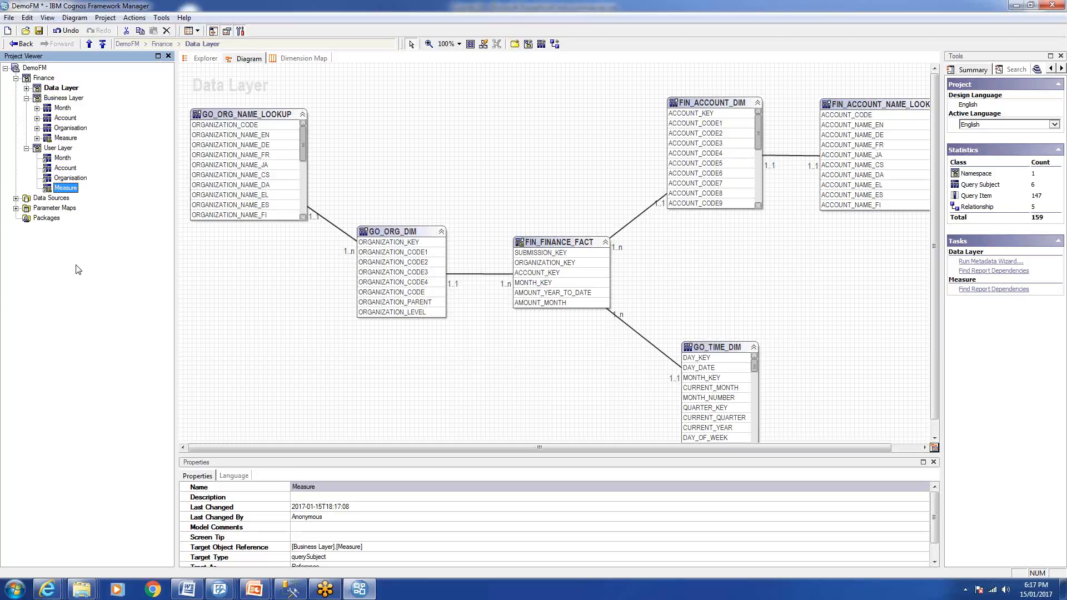
pyautogui.click(56, 160)
pyautogui.click(62, 188)
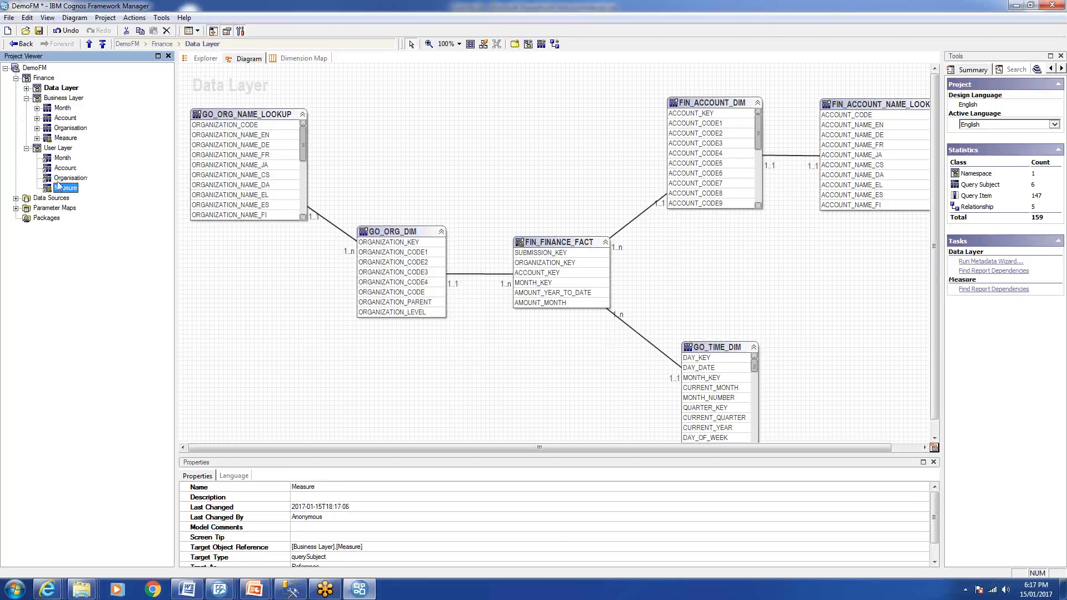
pyautogui.click(26, 148)
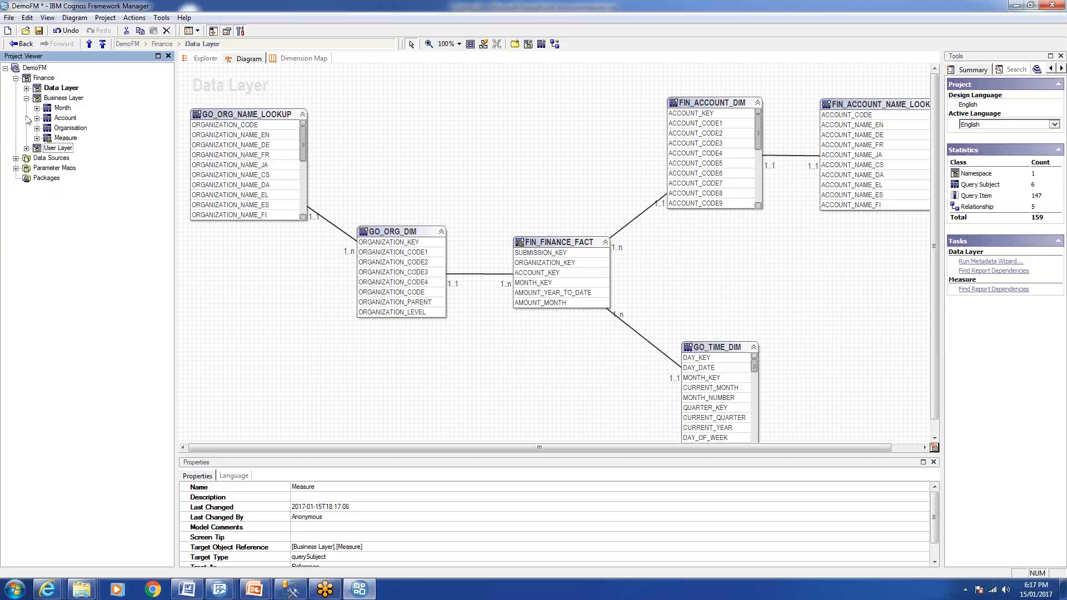
pyautogui.click(26, 98)
pyautogui.click(42, 138)
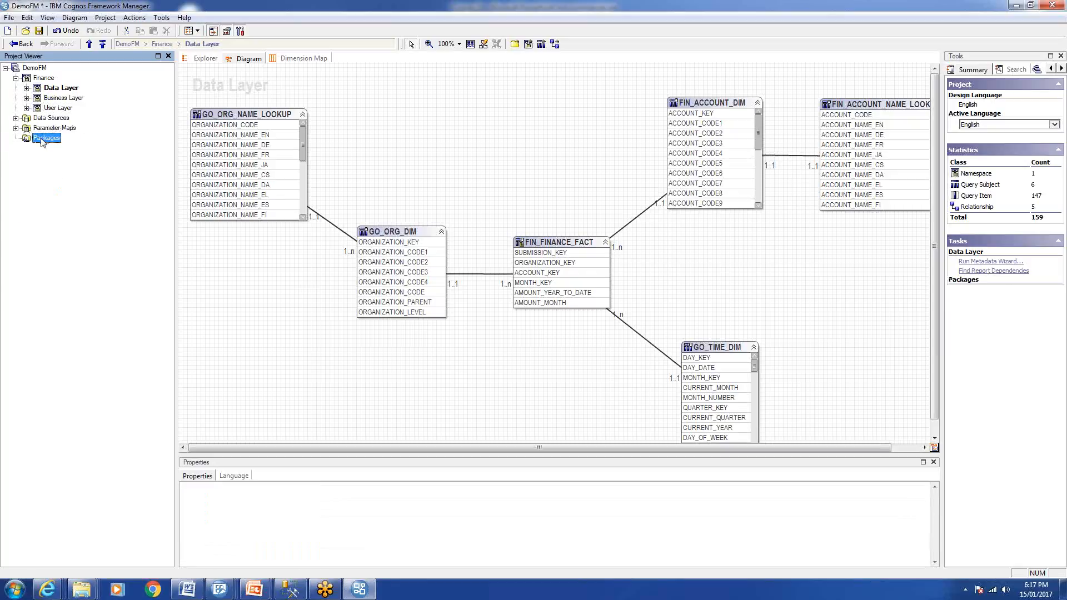
pyautogui.click(26, 88)
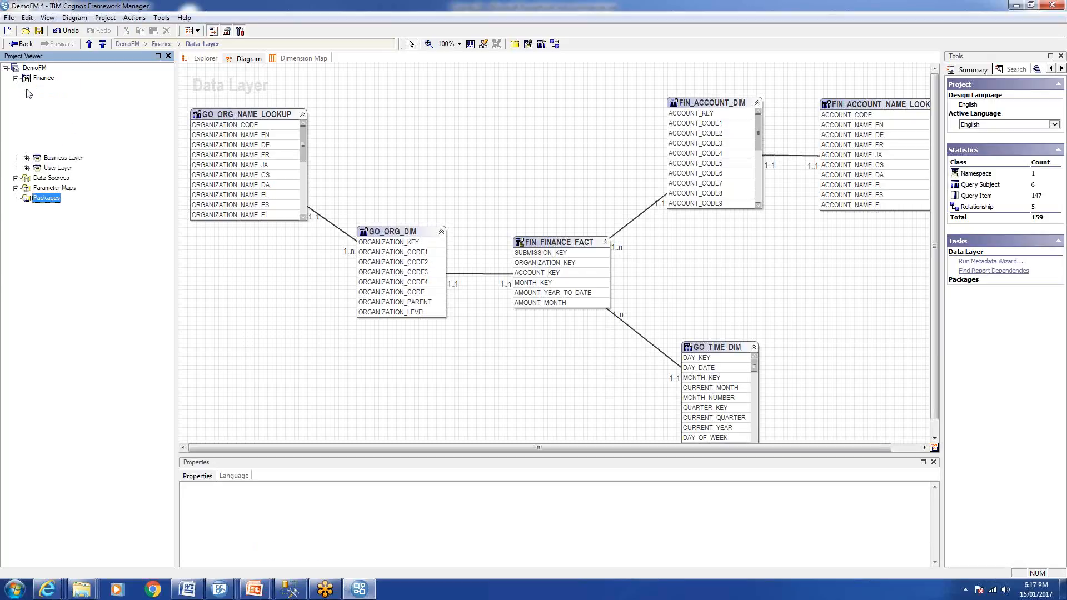
pyautogui.click(70, 90)
pyautogui.rightClick(70, 91)
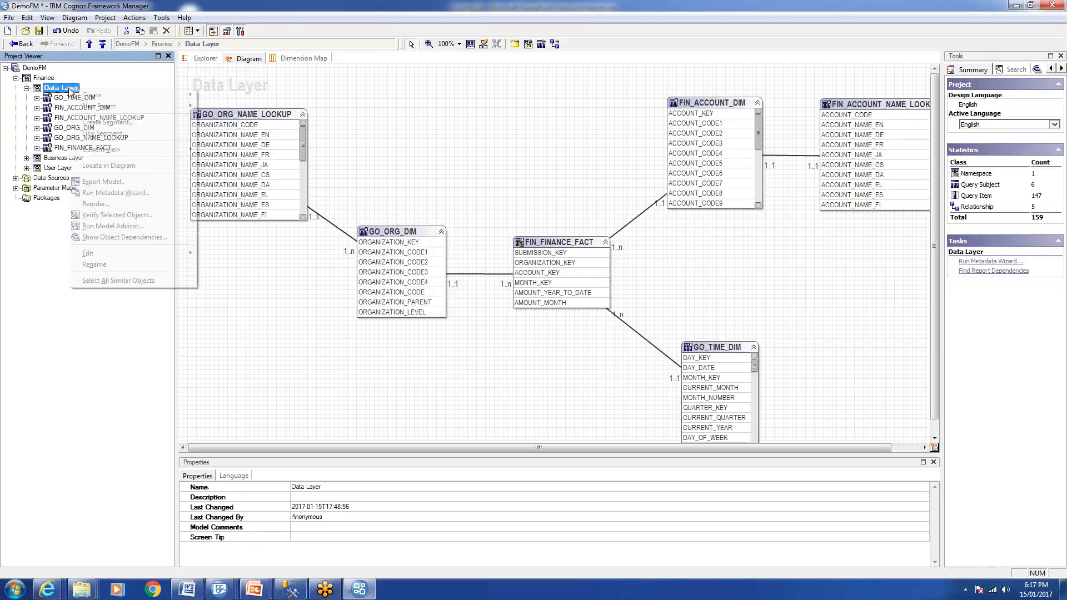
pyautogui.moveTo(98, 93)
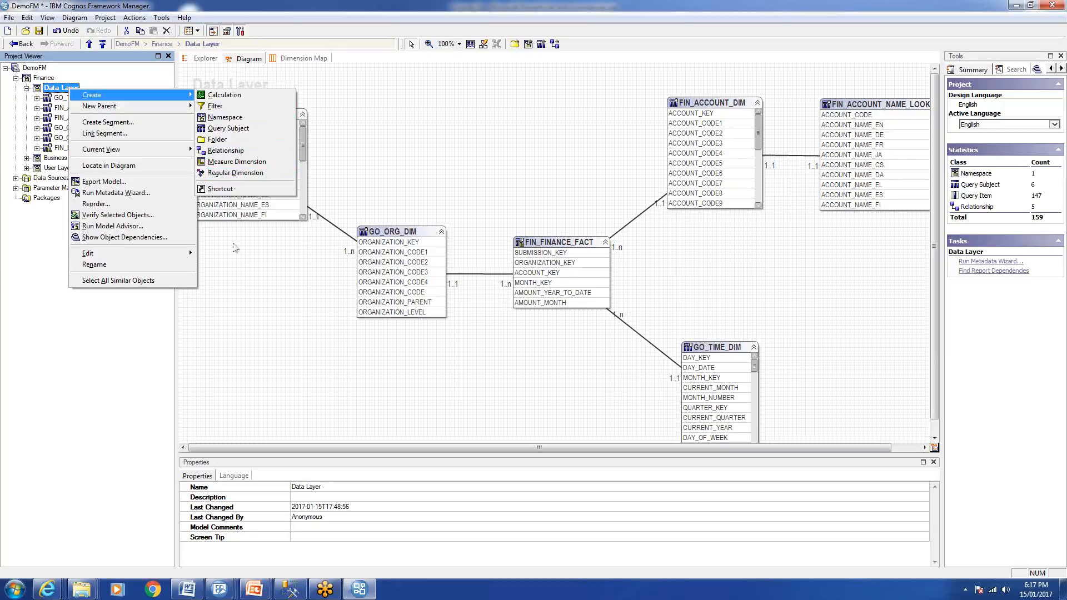
pyautogui.click(247, 264)
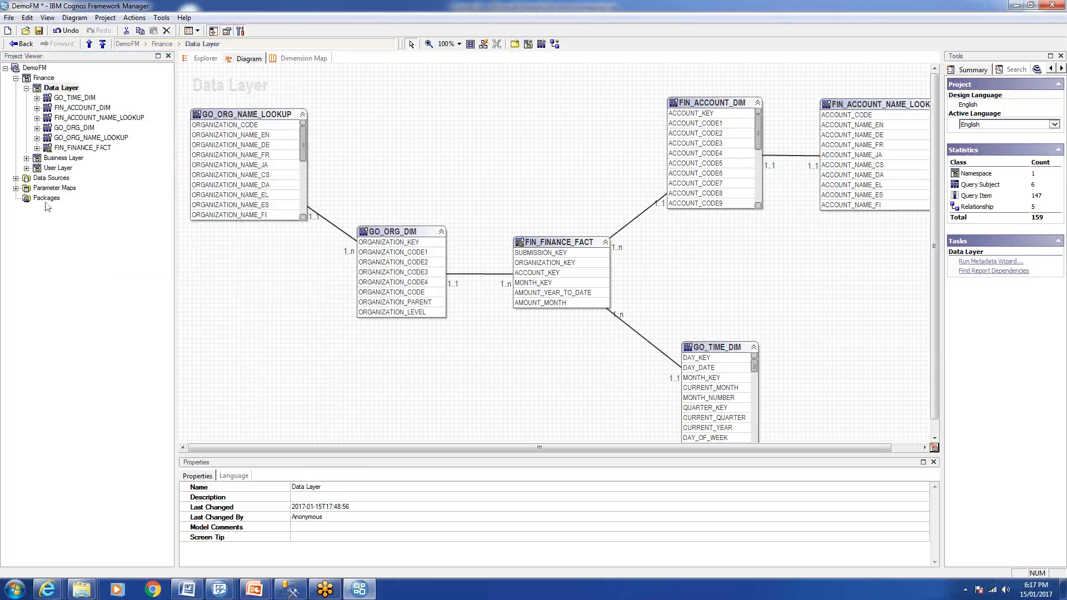
# Start a new package named Reports - Finance with the description "This packge is for finance reports & Queries."
pyautogui.click(48, 199)
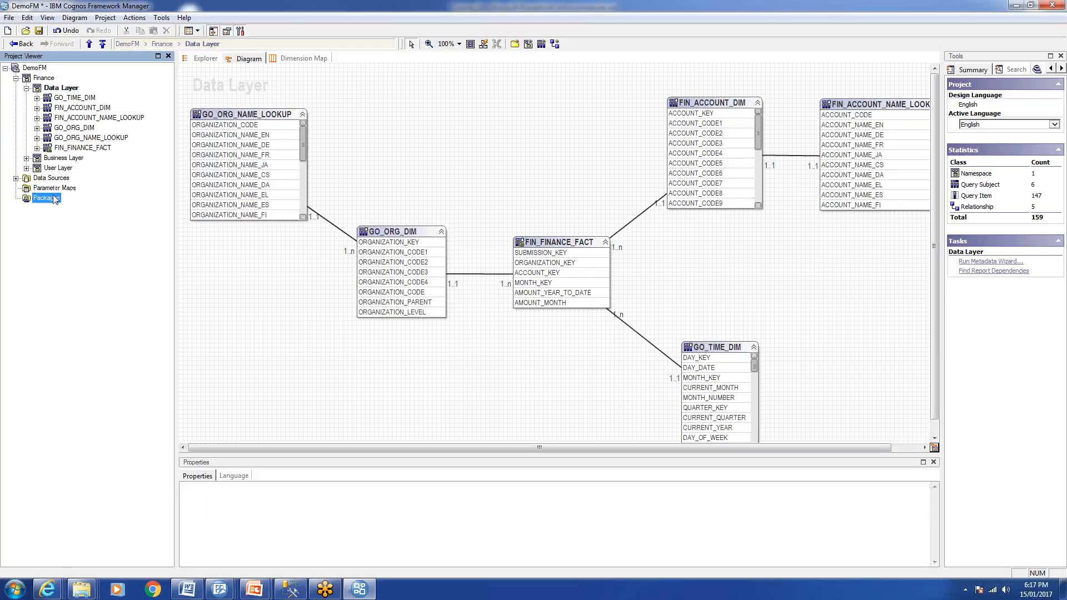
pyautogui.rightClick(50, 199)
pyautogui.moveTo(89, 204)
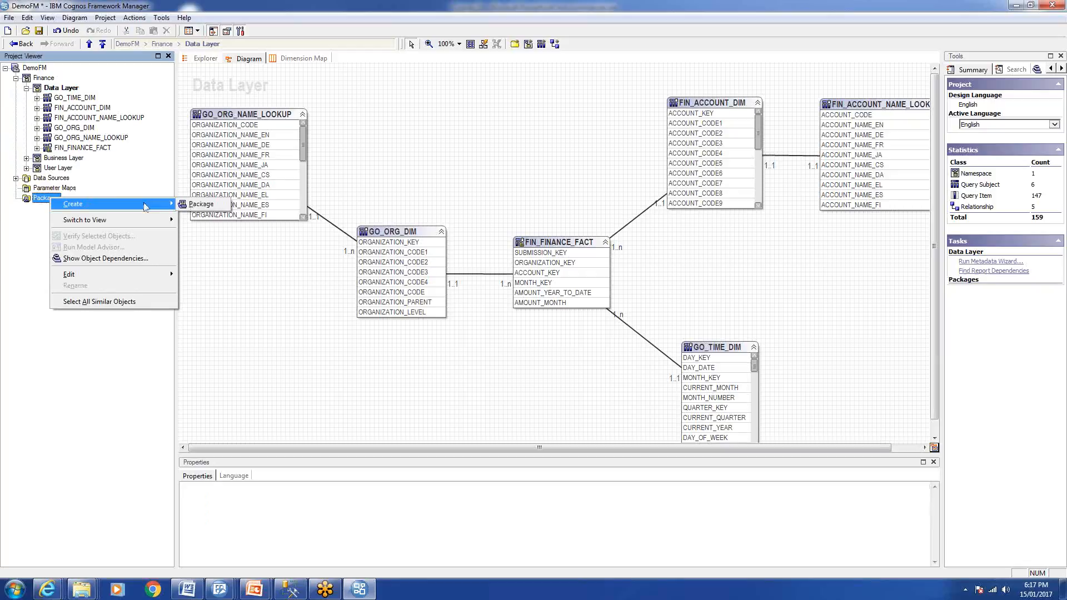
pyautogui.click(201, 205)
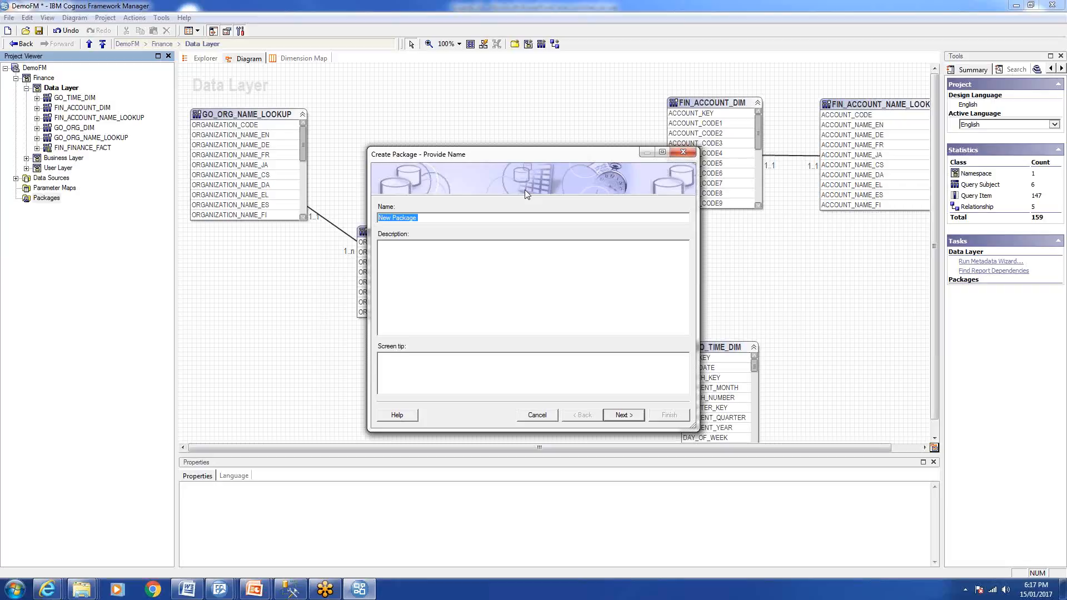
pyautogui.write('Report - Fi')
pyautogui.write('nance')
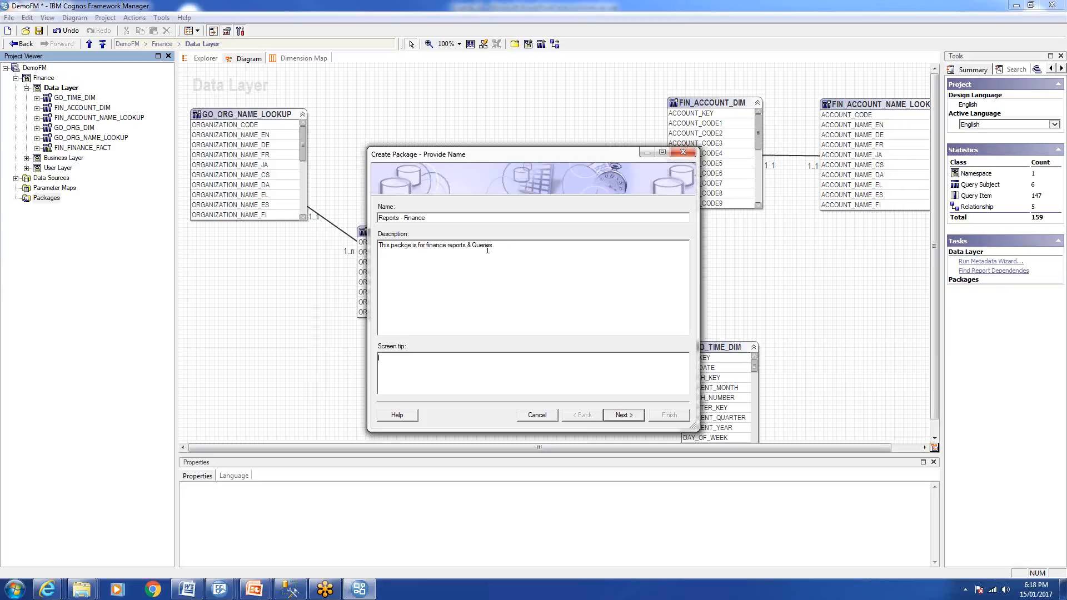
# Copy the package's description into its screen tip
pyautogui.hotkey('ctrl', 'a')
pyautogui.hotkey('ctrl', 'c')
pyautogui.click(461, 391)
pyautogui.hotkey('ctrl', 'v')
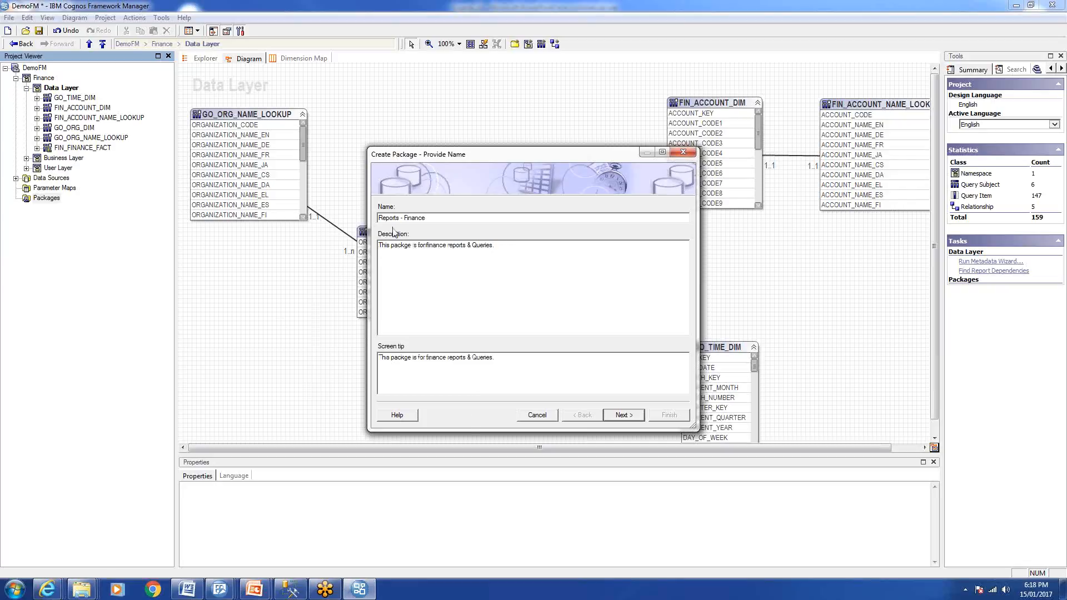
# Change the inclusion state of the Data Layer and Business Layer in the package, leaving the User Layer selected
pyautogui.click(631, 418)
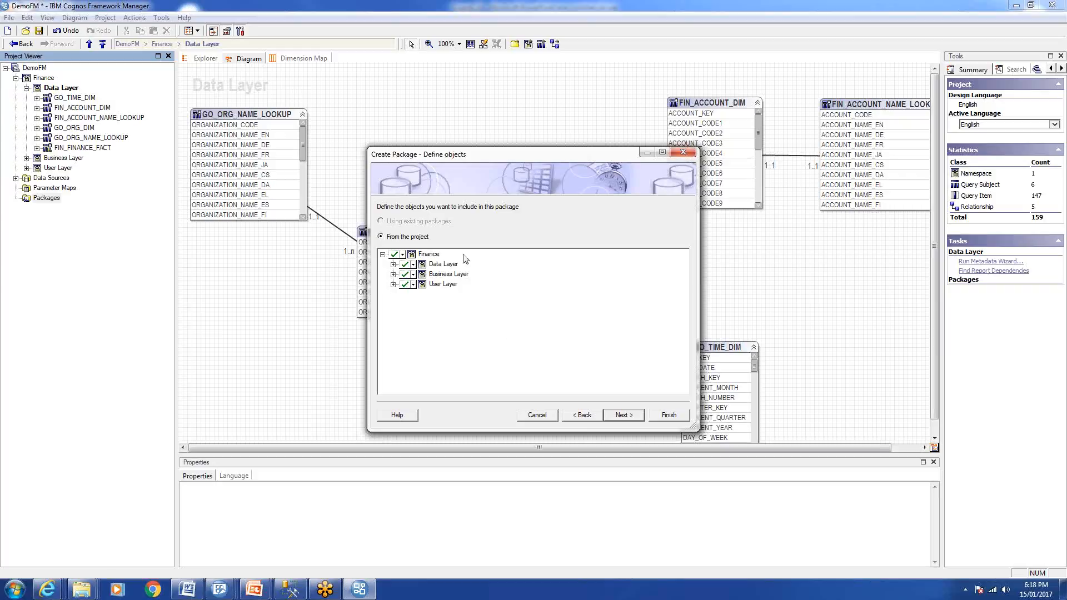
pyautogui.click(403, 266)
pyautogui.click(406, 275)
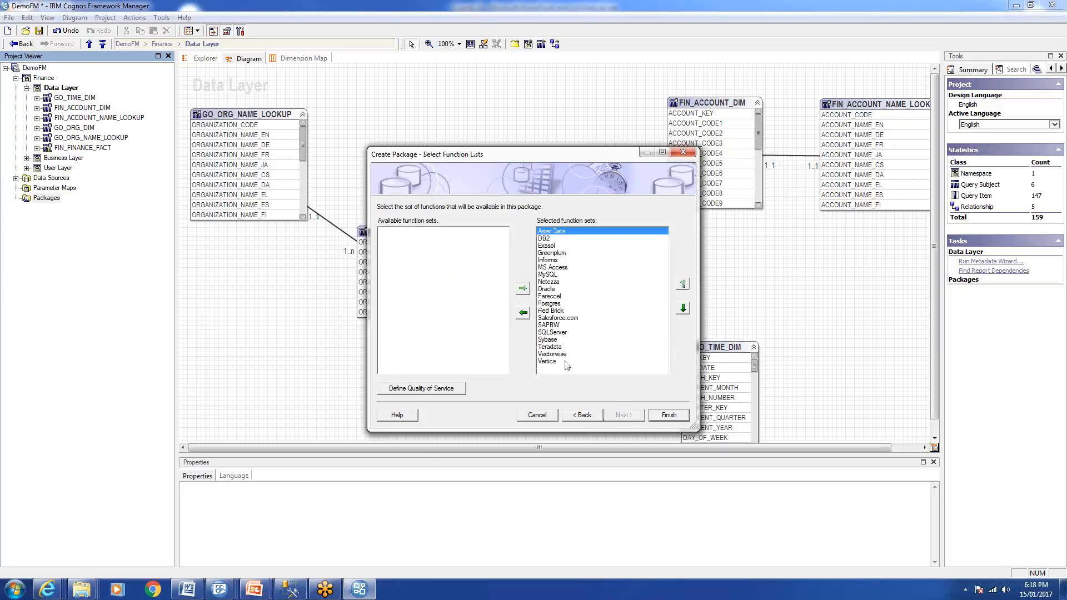
# Remove the SQLServer function set from the package's selected function sets and finish creating the package
pyautogui.click(553, 332)
pyautogui.click(523, 313)
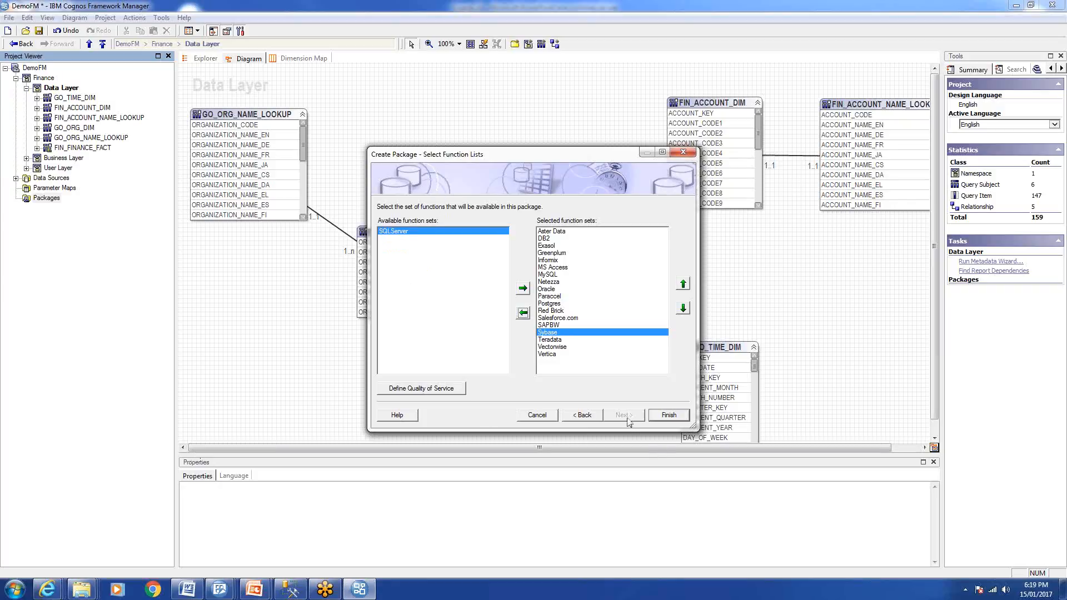
pyautogui.click(666, 416)
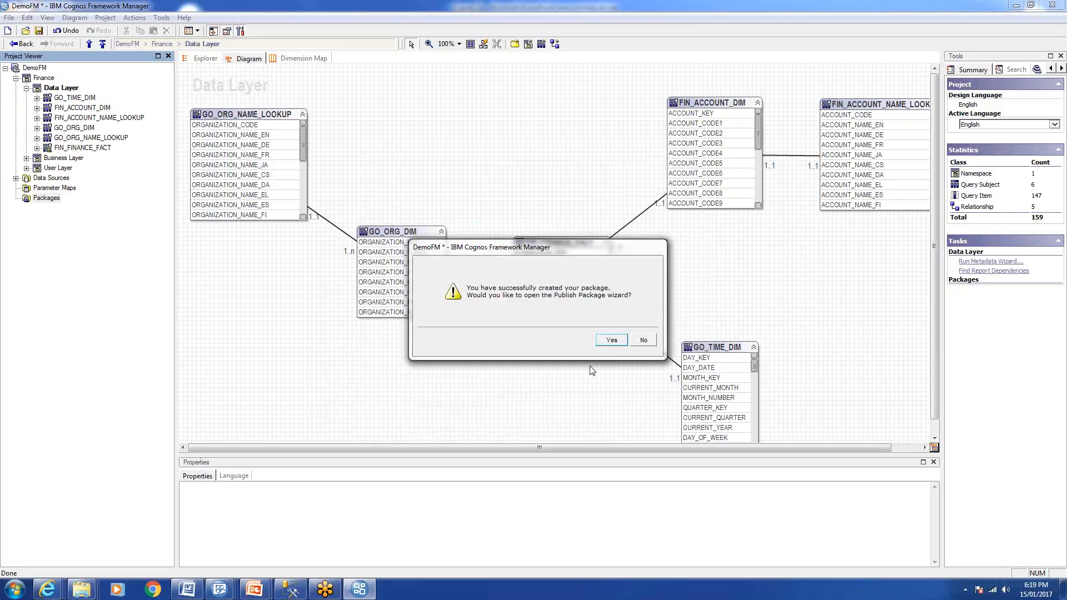
# Open the publish wizard for the new package and set its Content Store location to Public Folders > Demo
pyautogui.click(611, 340)
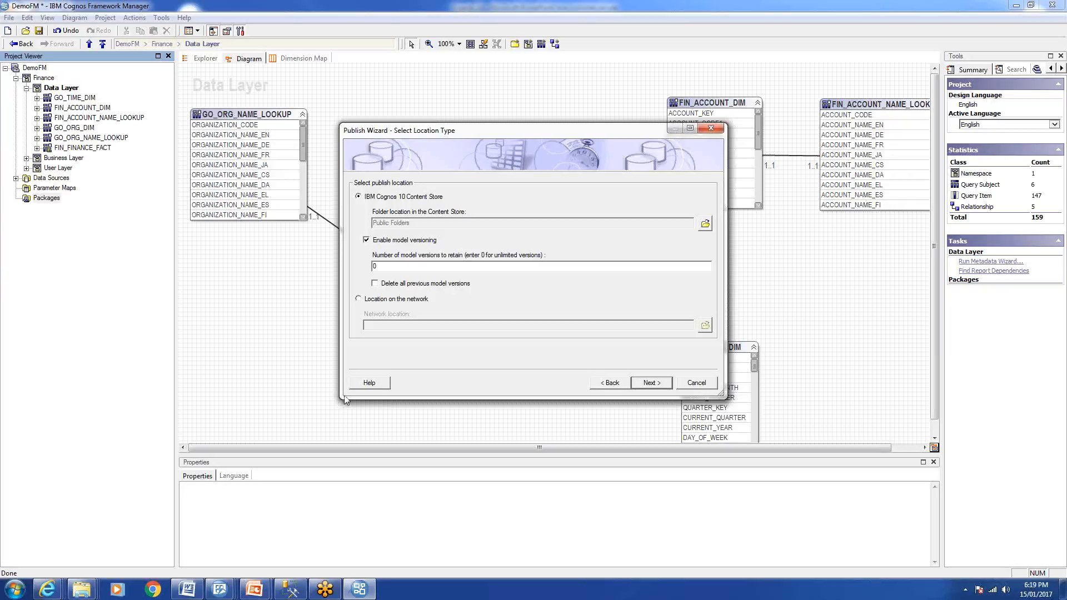
pyautogui.moveTo(340, 399); pyautogui.dragTo(300, 402)
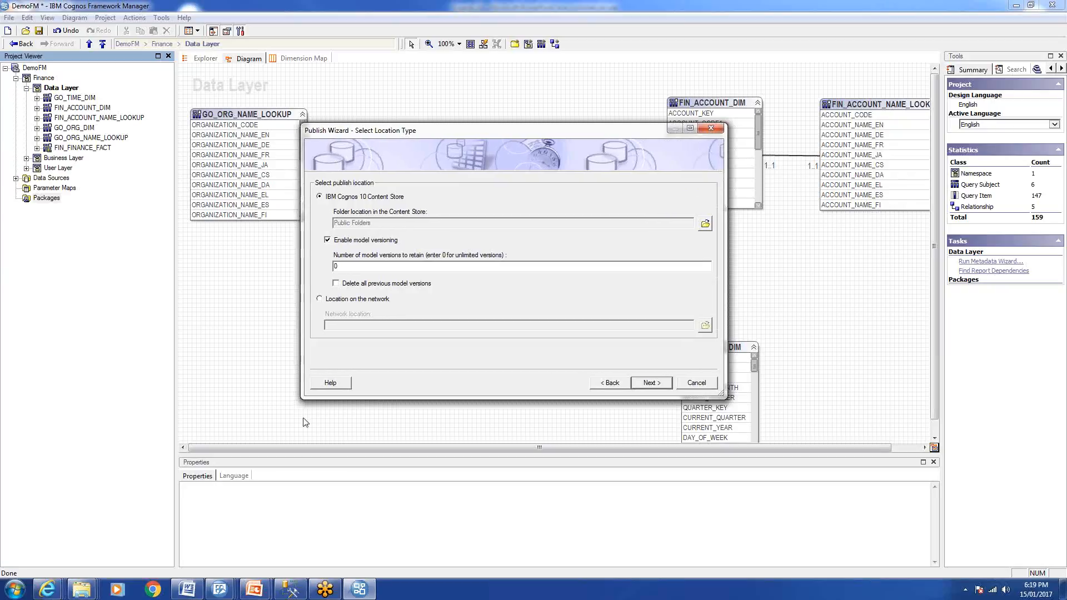
pyautogui.click(705, 225)
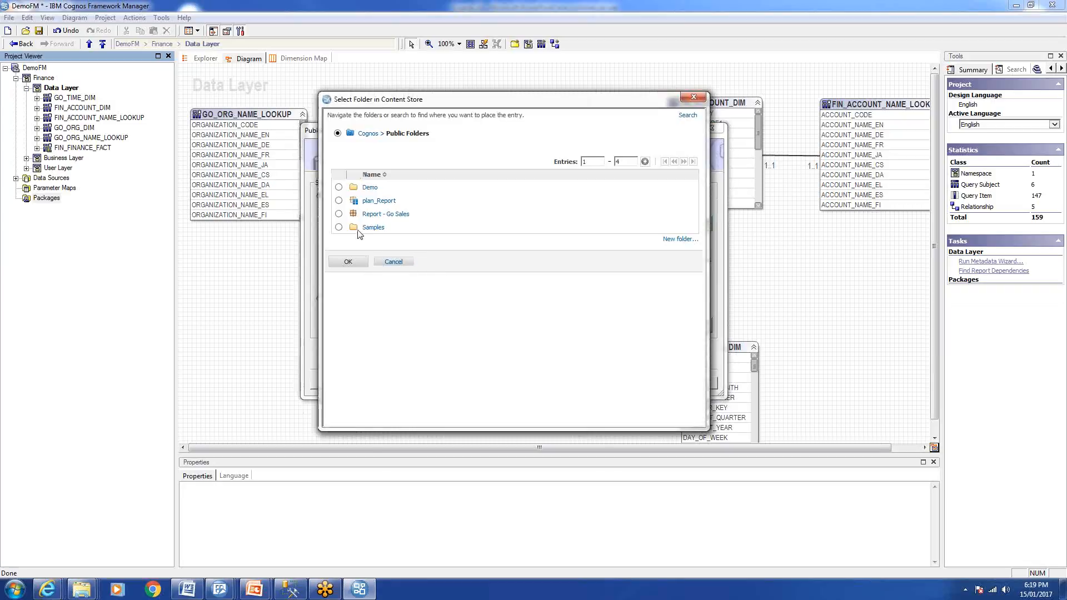
pyautogui.click(370, 188)
pyautogui.click(350, 267)
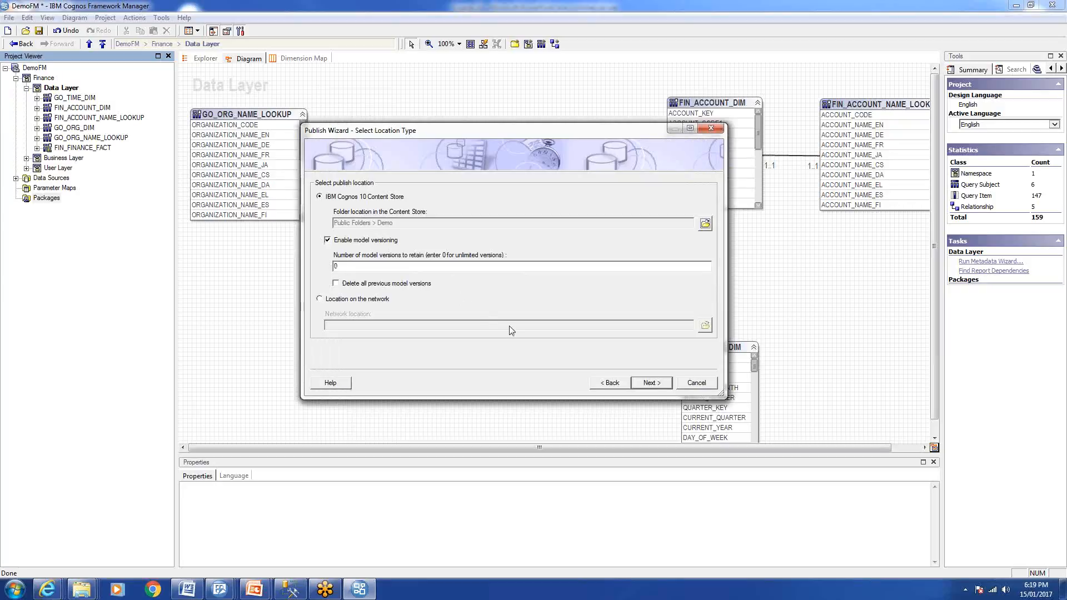
# Accept the package security without adding any roles and publish the package with verification before publishing enabled
pyautogui.click(652, 386)
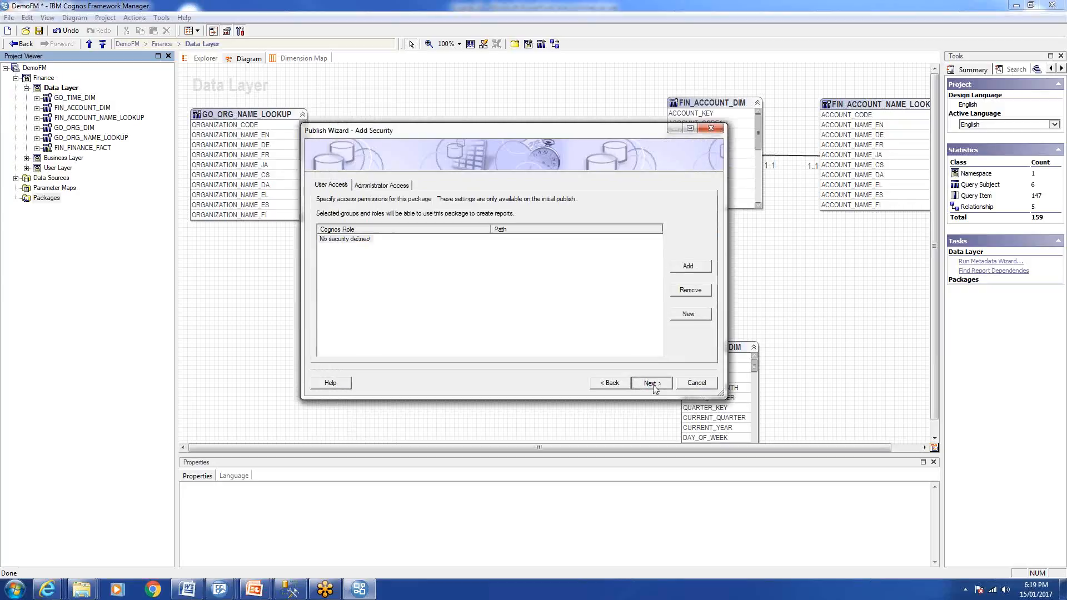
pyautogui.click(653, 383)
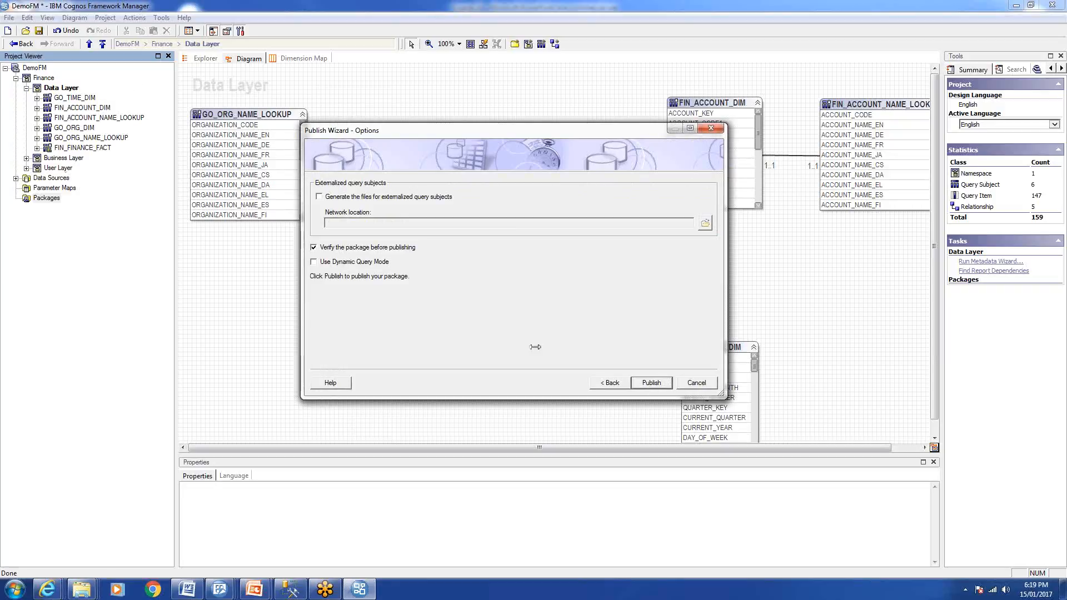
pyautogui.click(653, 384)
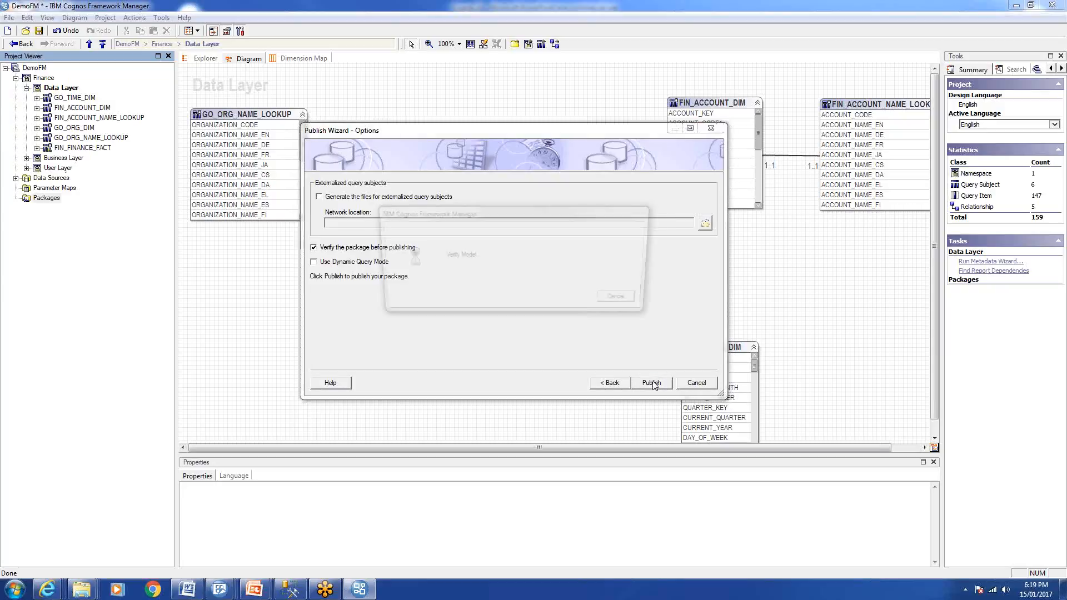
pyautogui.click(647, 387)
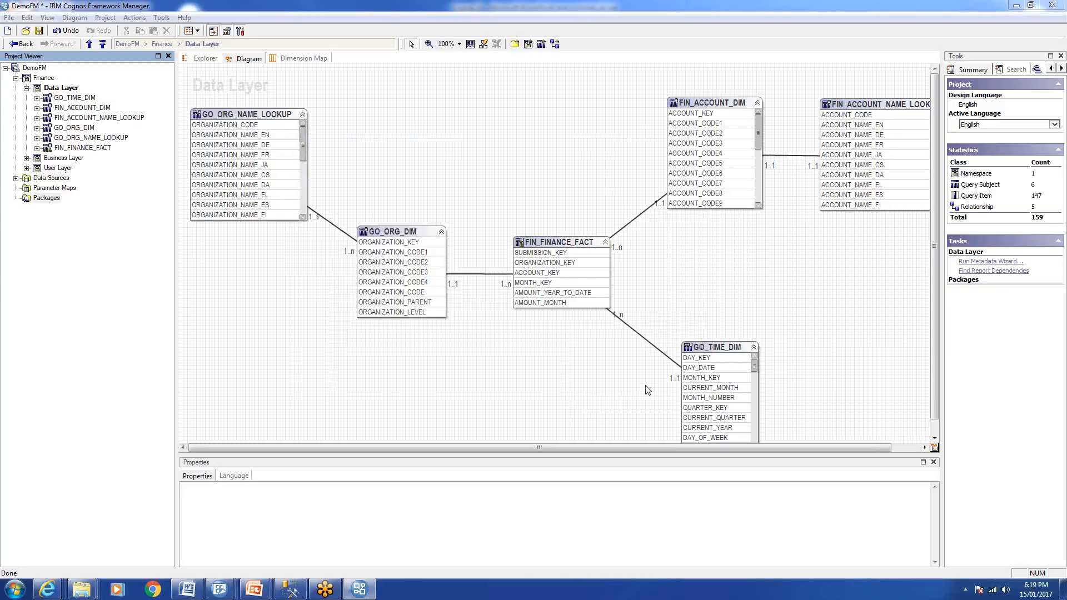
# Review the verification messages for the published Reports - Finance package and the Verify Model options, closing the results
pyautogui.scroll(-5, 638, 384)
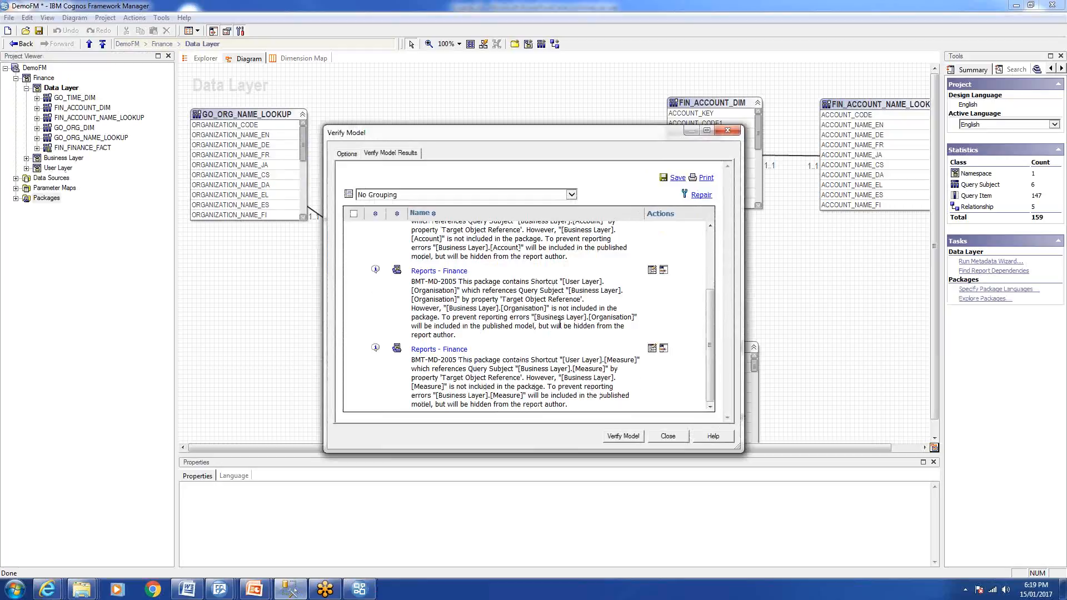
pyautogui.scroll(3, 560, 319)
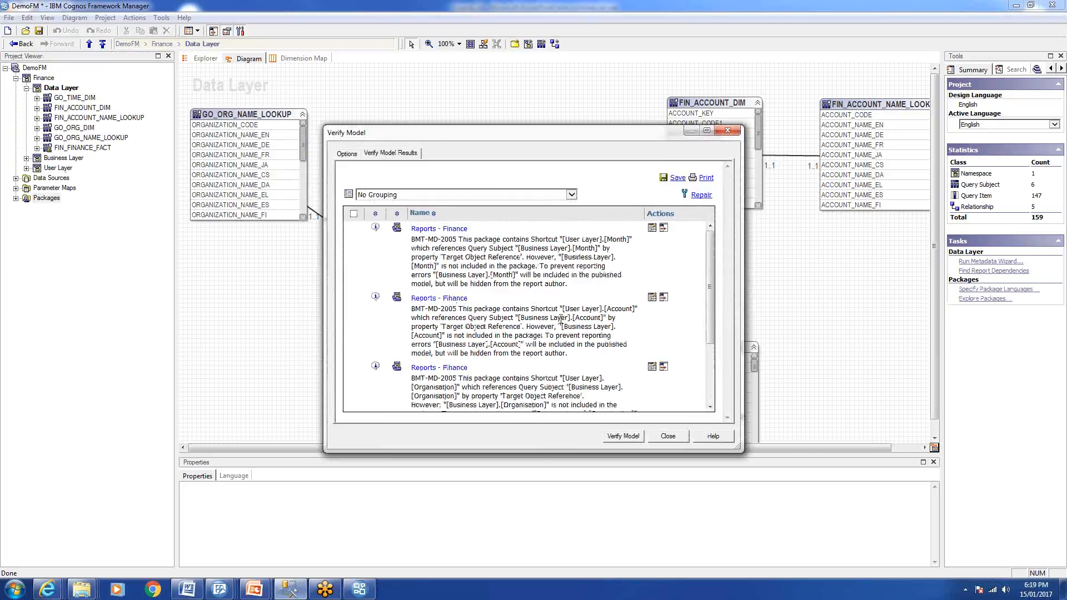
pyautogui.scroll(-3, 542, 324)
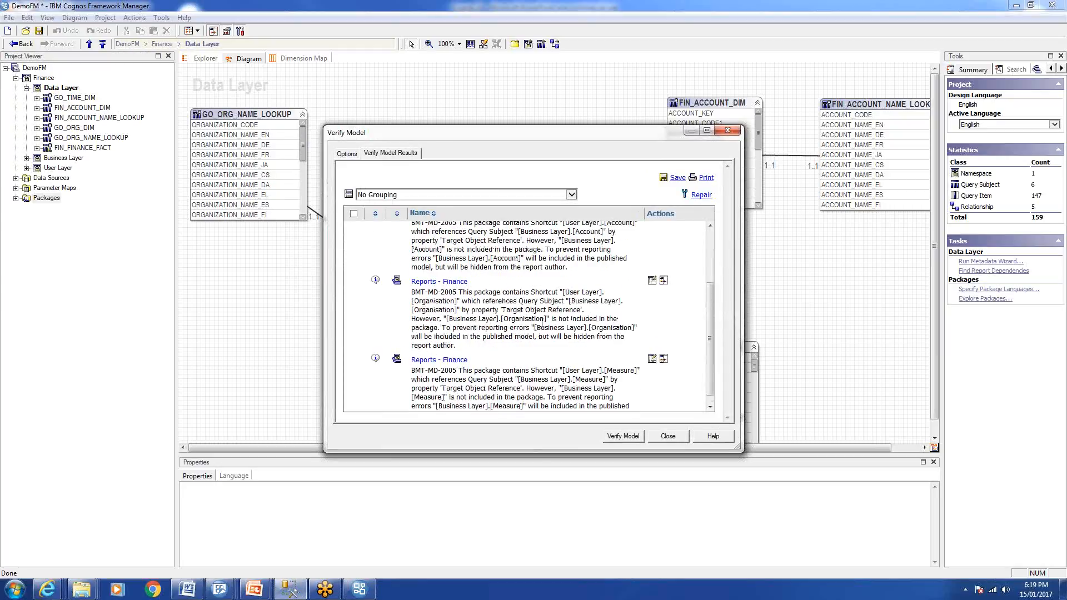
pyautogui.click(633, 438)
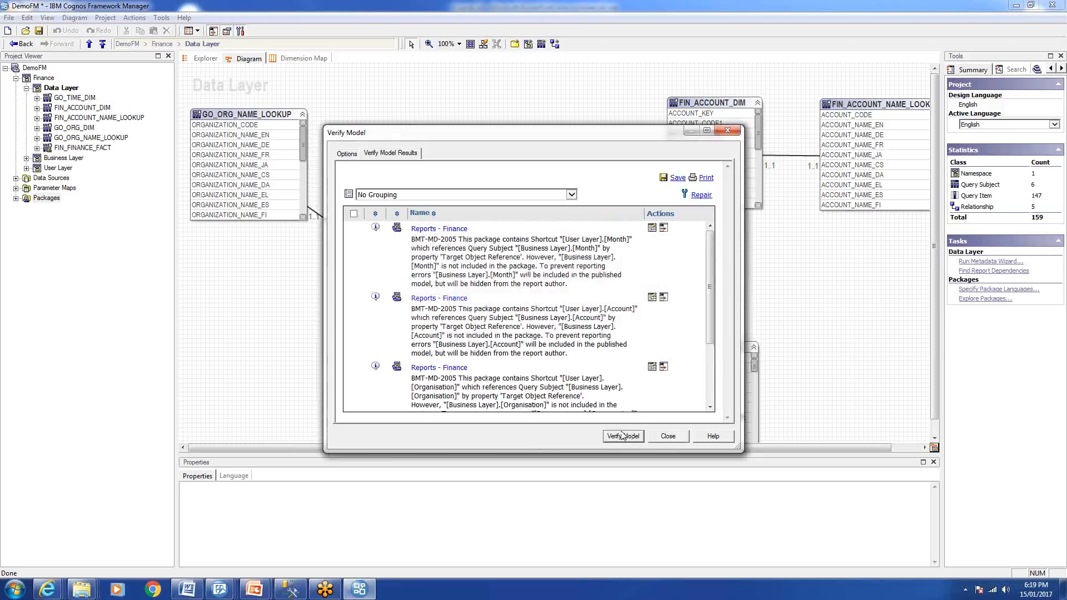
pyautogui.click(346, 155)
pyautogui.click(378, 155)
pyautogui.moveTo(711, 248); pyautogui.dragTo(740, 230)
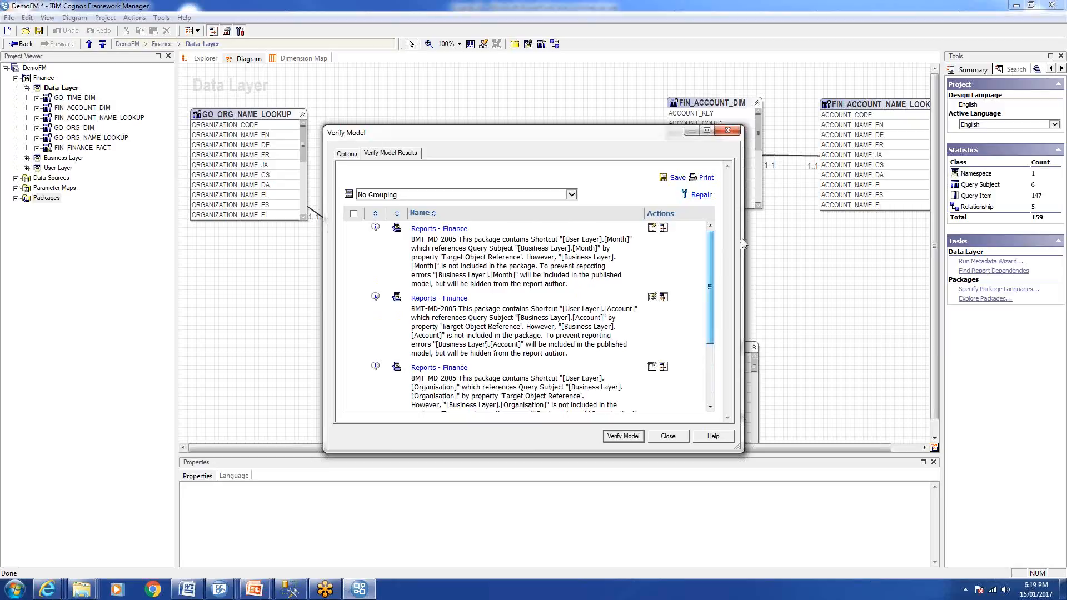
pyautogui.scroll(-1, 733, 261)
pyautogui.scroll(-2, 730, 267)
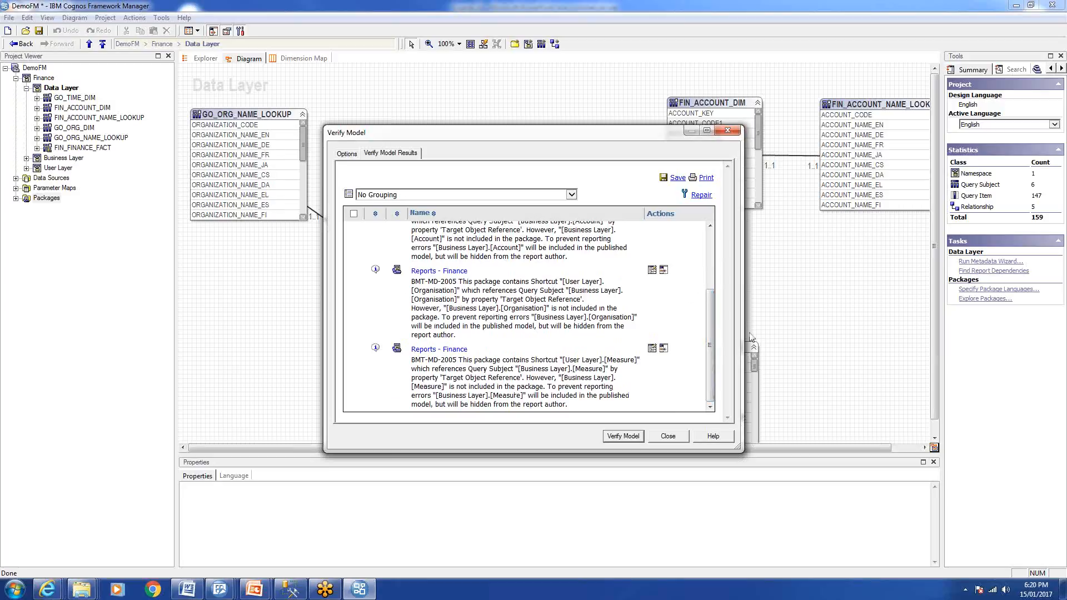
pyautogui.scroll(3, 722, 236)
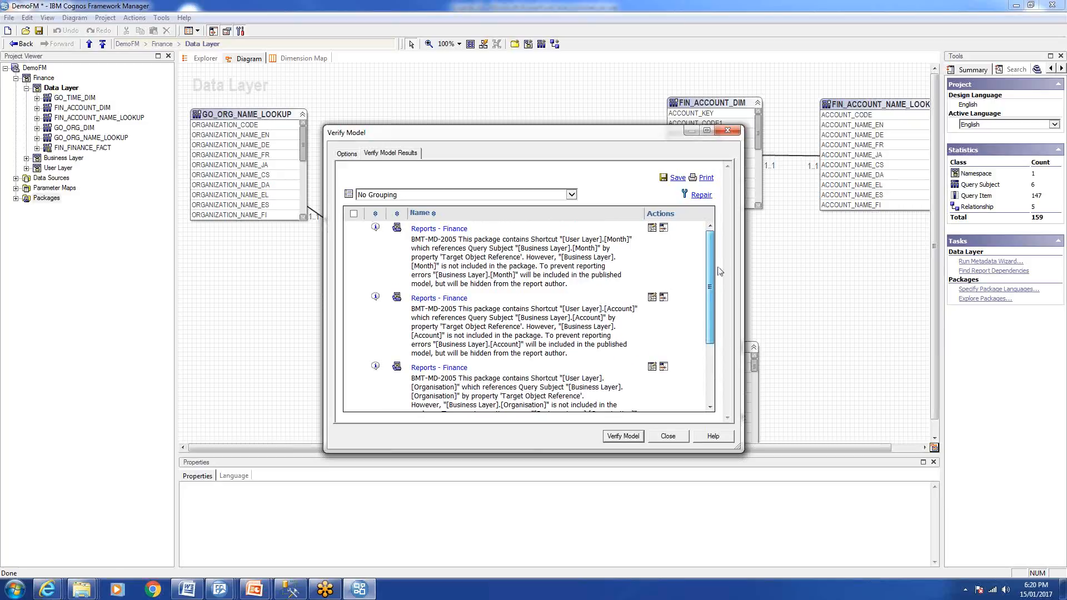
pyautogui.scroll(-3, 720, 272)
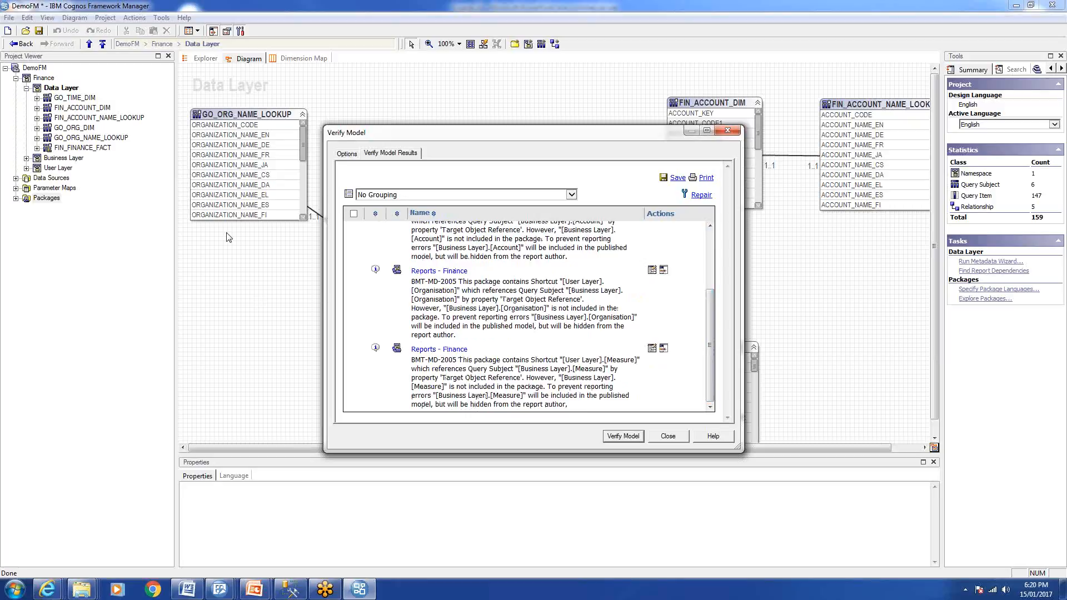
pyautogui.click(347, 154)
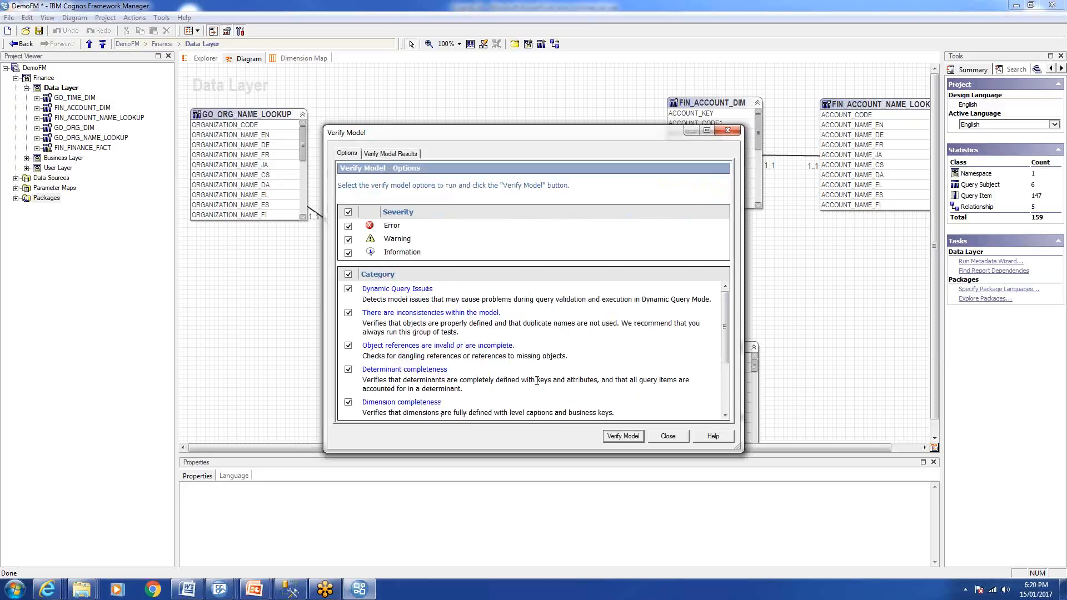
pyautogui.click(653, 437)
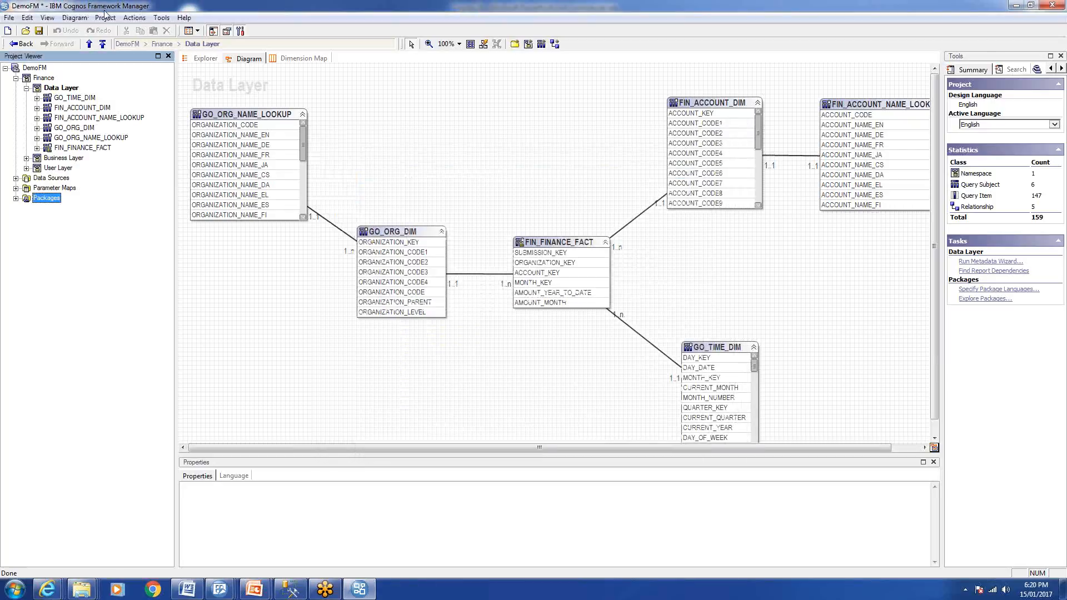
# Verify the whole DemoFM project model, check the reported results and close them
pyautogui.click(105, 17)
pyautogui.click(126, 34)
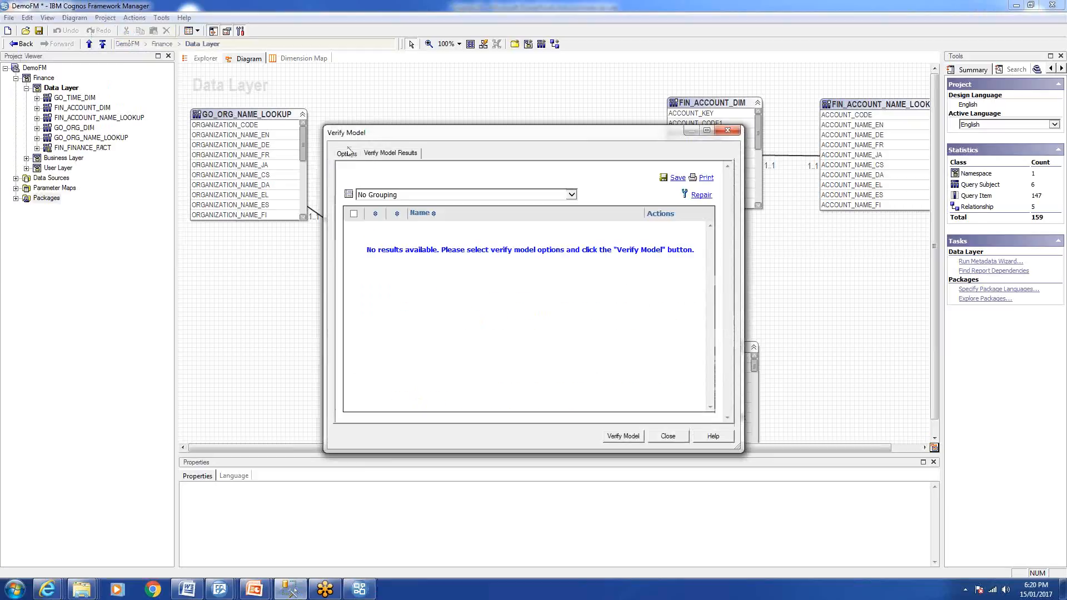
pyautogui.click(635, 437)
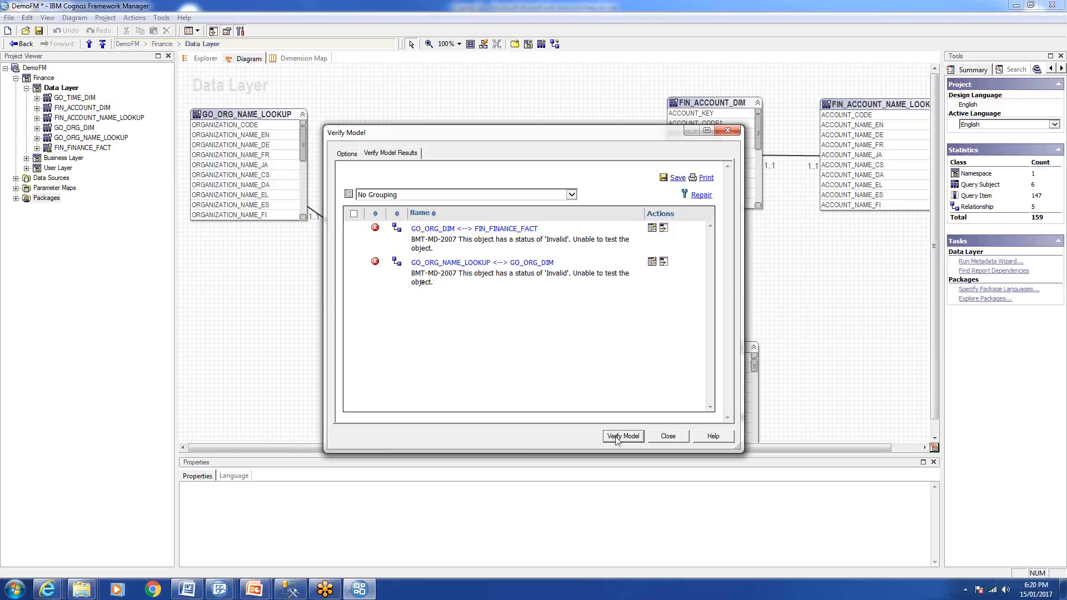
pyautogui.click(680, 438)
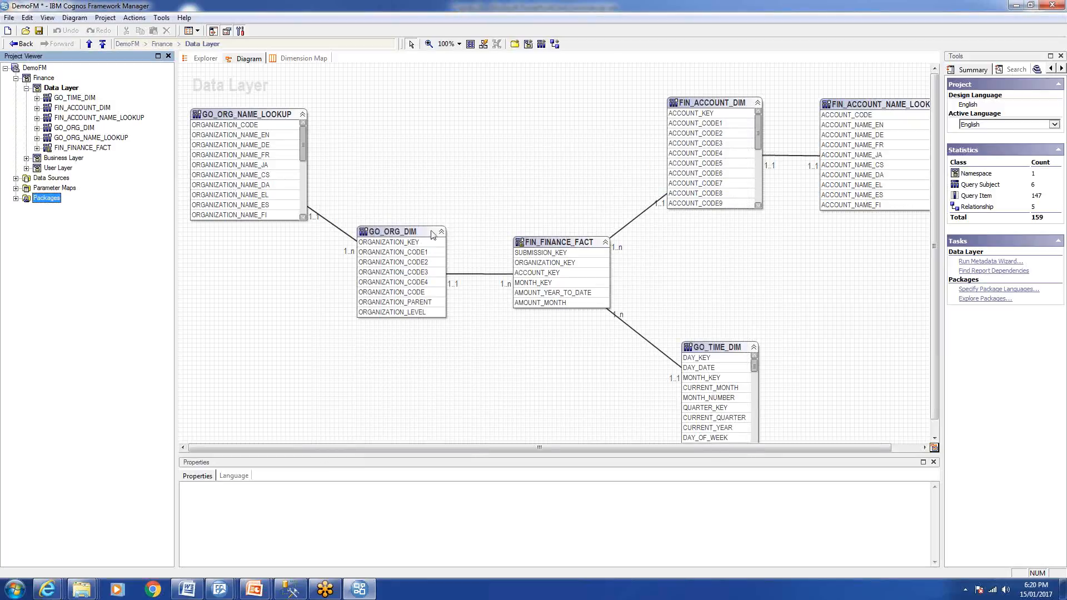
# Validate the GO_ORG_DIM query subject definition in the Data Layer and accept it
pyautogui.doubleClick(397, 236)
pyautogui.click(588, 528)
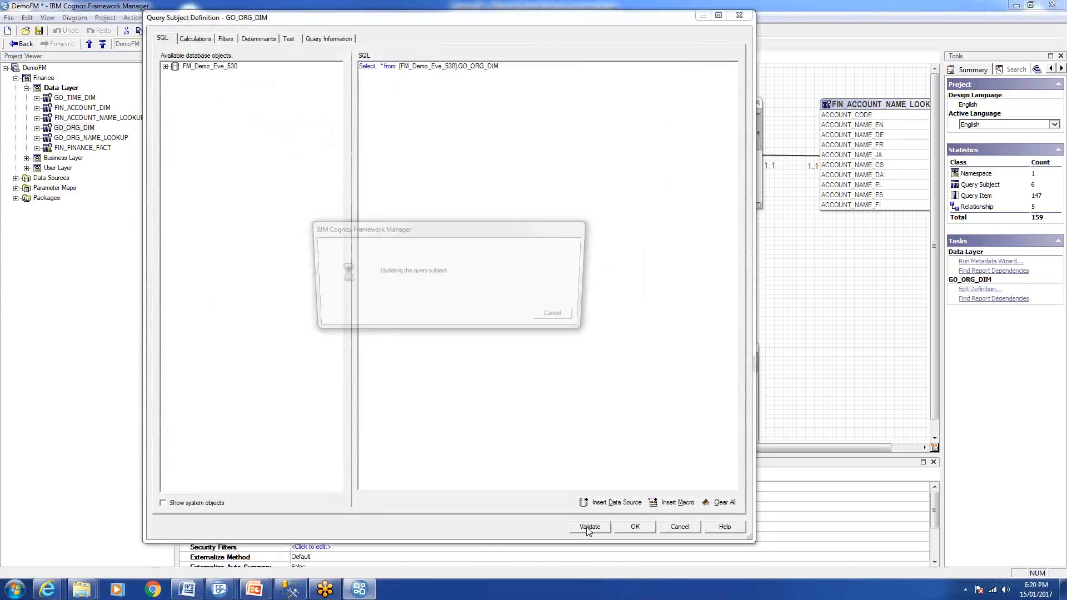
pyautogui.click(634, 526)
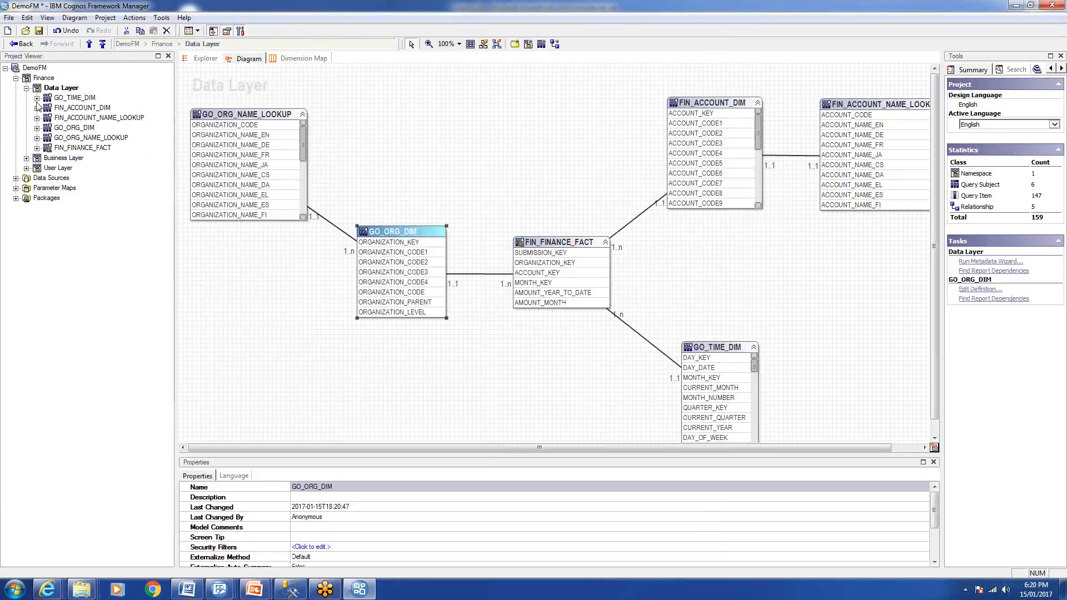
# Collapse the Data Layer and start publishing the Reports - Finance package listed under Packages
pyautogui.click(26, 87)
pyautogui.click(55, 139)
pyautogui.doubleClick(55, 139)
pyautogui.click(49, 148)
pyautogui.rightClick(49, 149)
pyautogui.click(76, 155)
pyautogui.press('Escape')
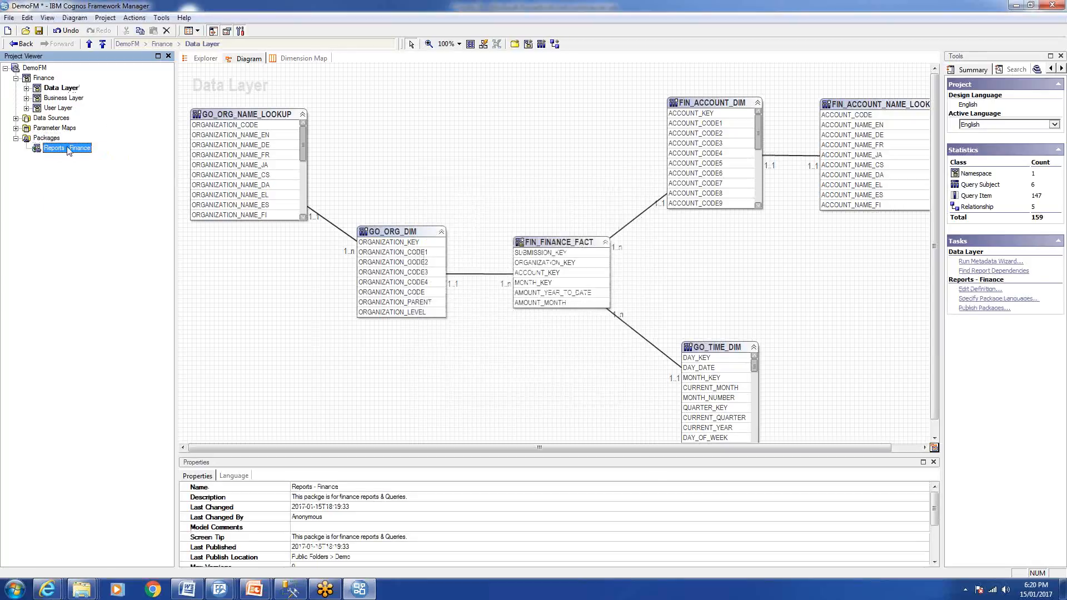
pyautogui.rightClick(68, 148)
pyautogui.click(88, 178)
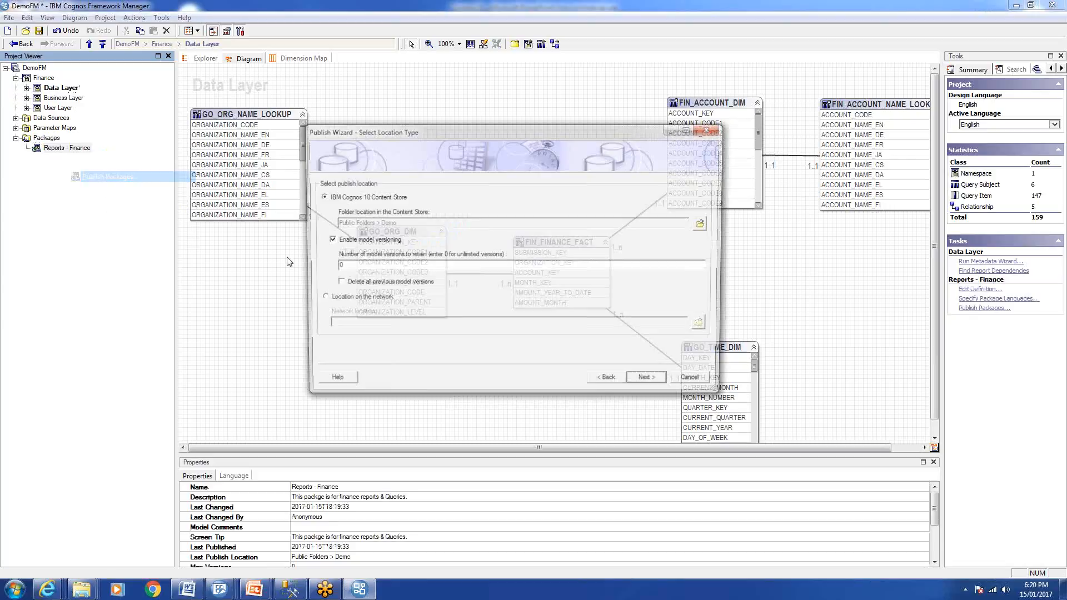
# Republish Reports - Finance with the existing location, security and verification options as an additional model version, and finish the wizard
pyautogui.click(647, 383)
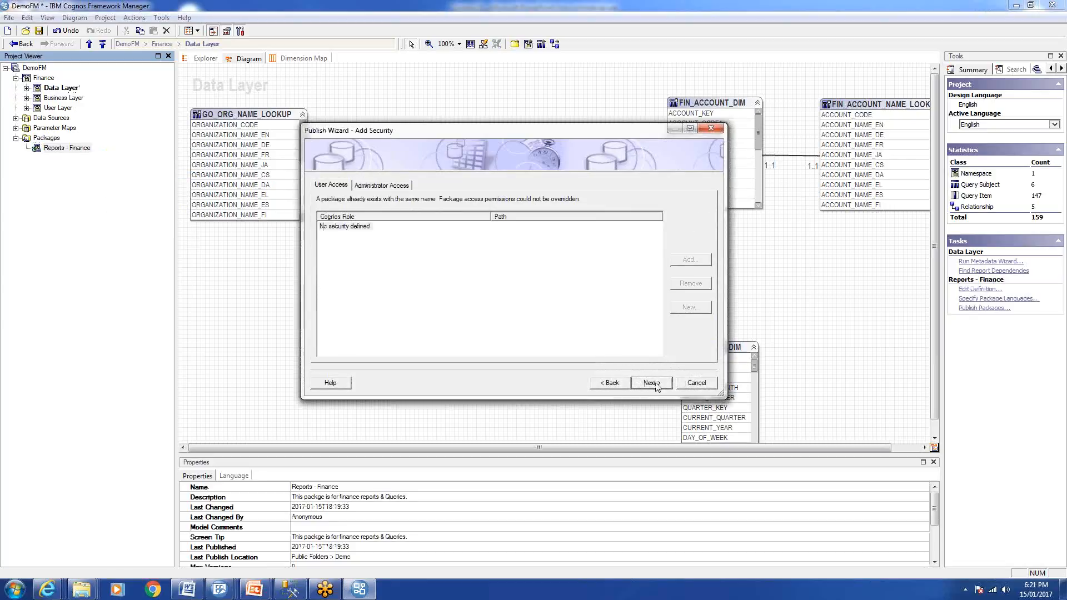
pyautogui.click(655, 385)
pyautogui.click(655, 385)
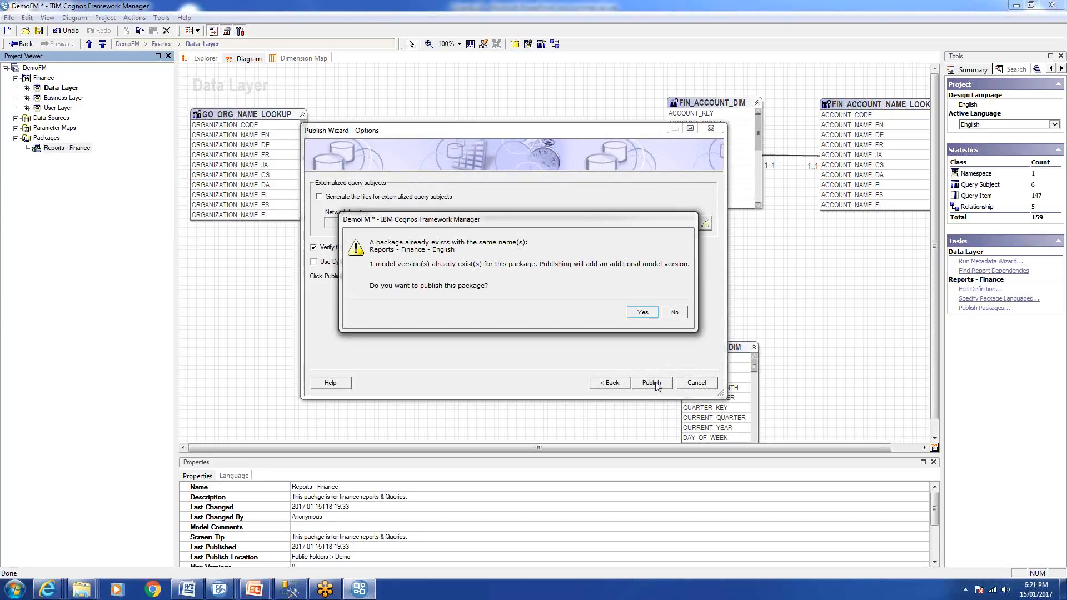
pyautogui.click(643, 312)
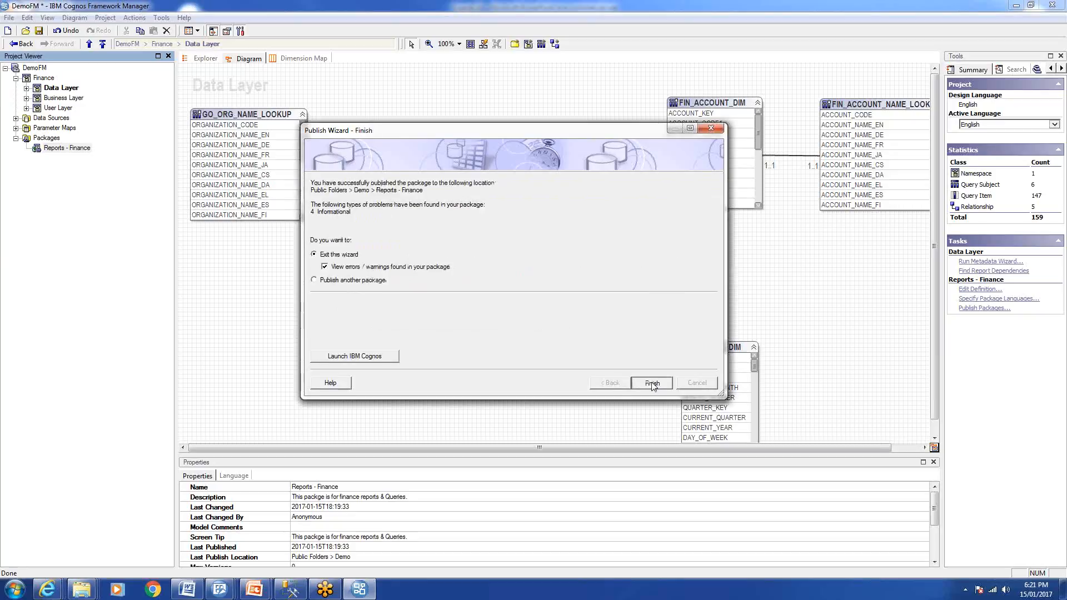
pyautogui.click(650, 383)
# Review the verification messages for the republished package, rerun the verification and close the results
pyautogui.scroll(-3, 534, 278)
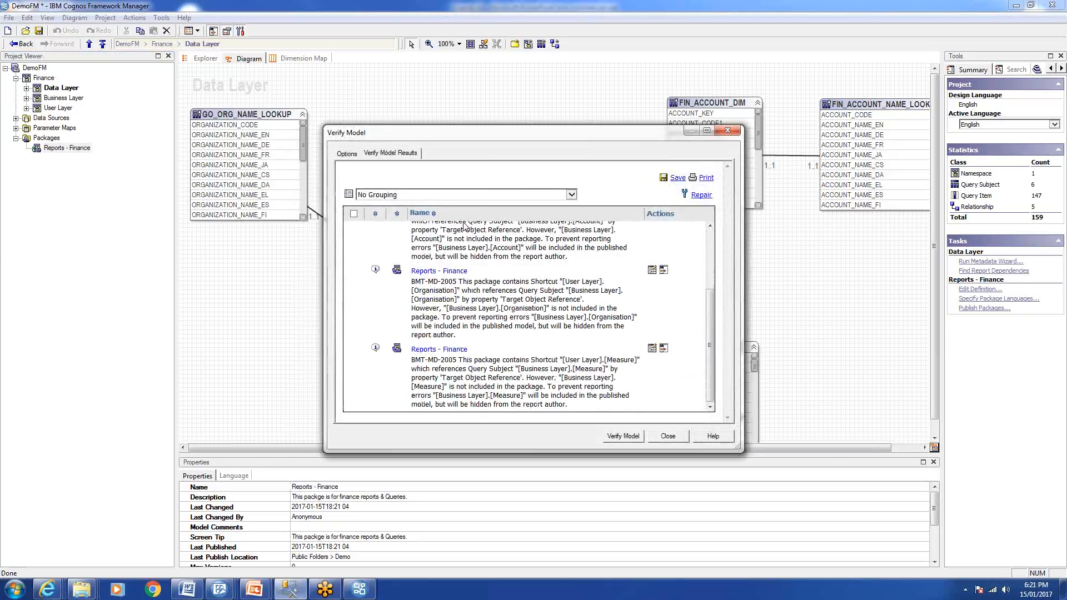
pyautogui.click(352, 154)
pyautogui.click(365, 155)
pyautogui.click(623, 436)
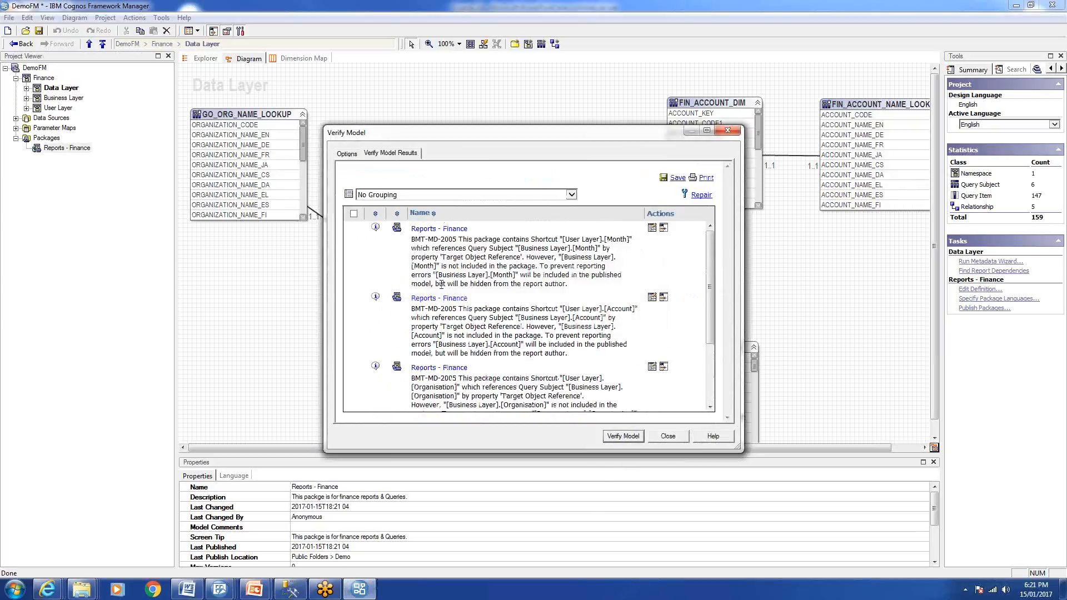
pyautogui.click(345, 154)
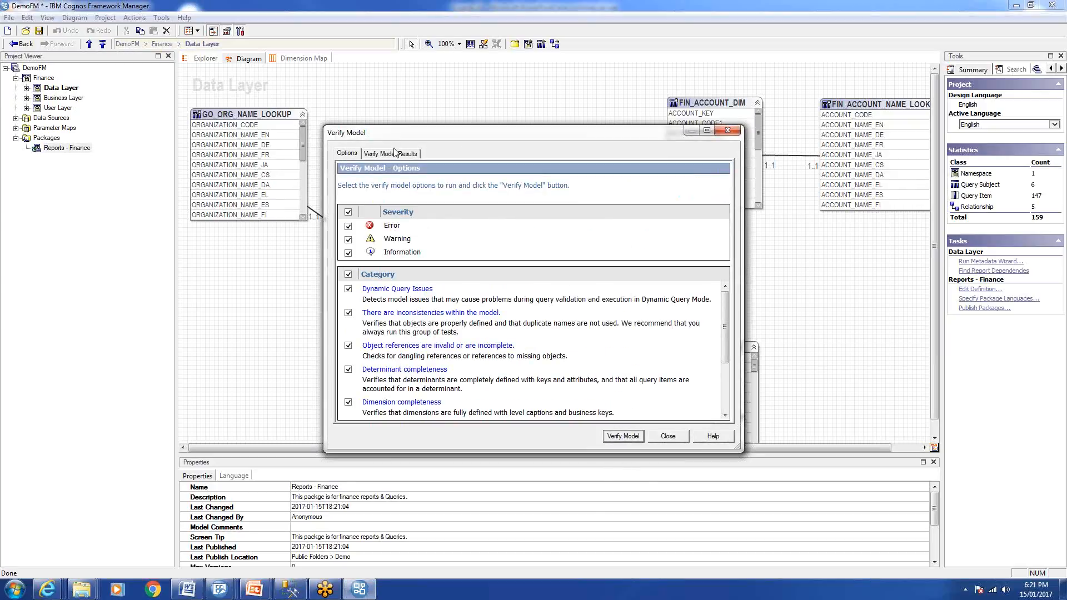
pyautogui.click(667, 436)
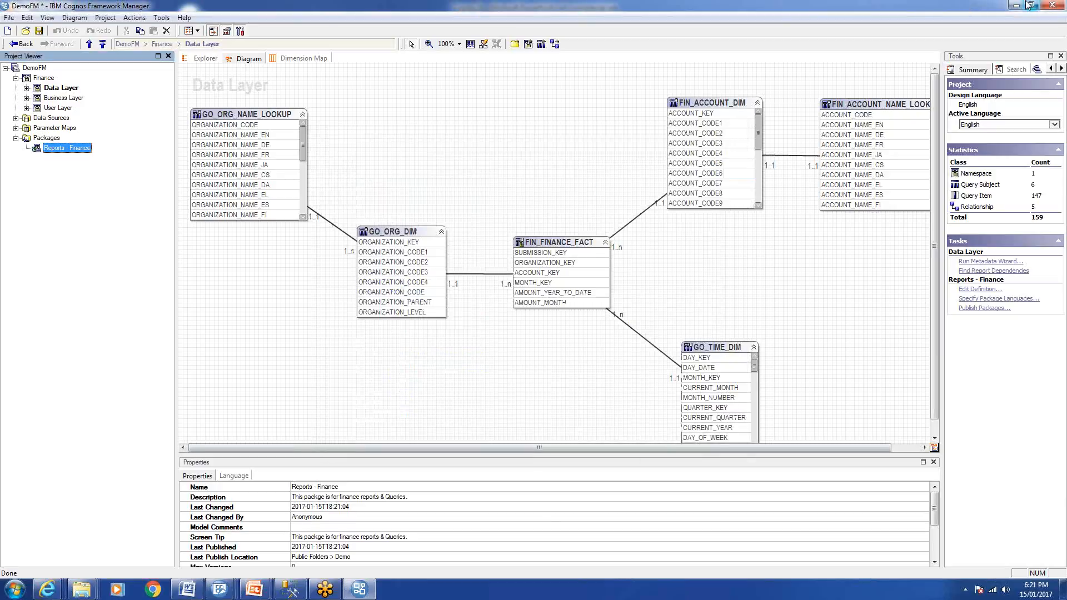
# Switch to the IBM Cognos Administration browser window and go from there to the IBM Cognos Connection home page
pyautogui.click(1022, 7)
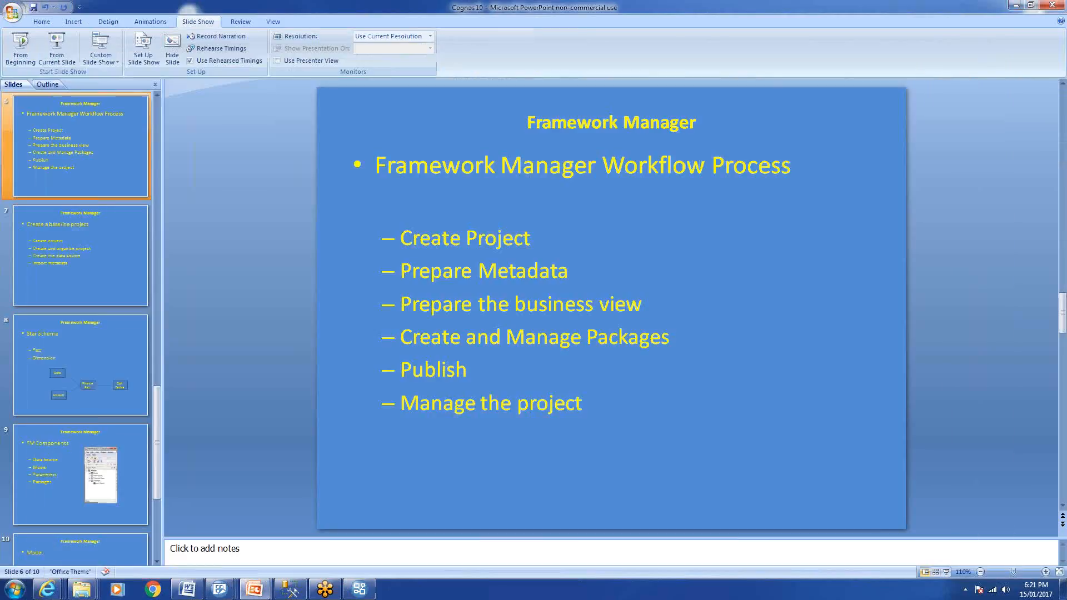
pyautogui.click(12, 589)
pyautogui.click(51, 585)
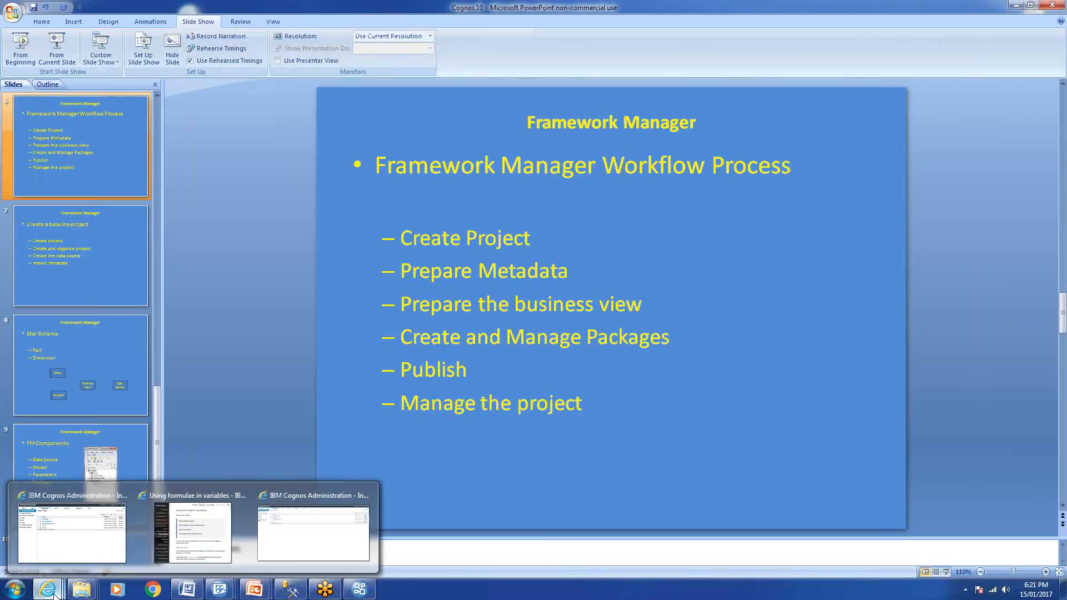
pyautogui.click(52, 538)
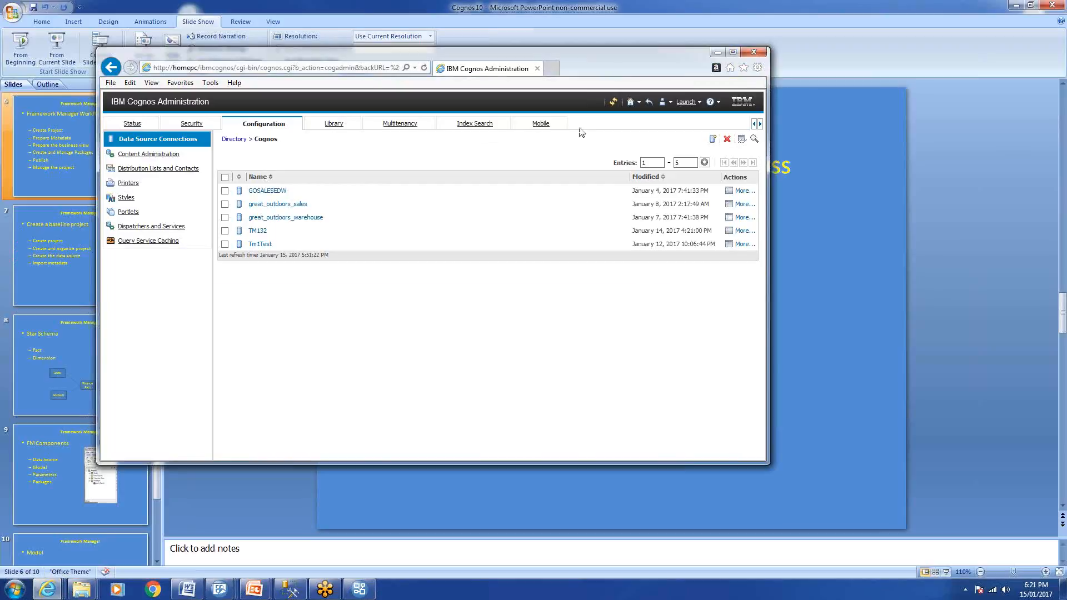
pyautogui.click(732, 52)
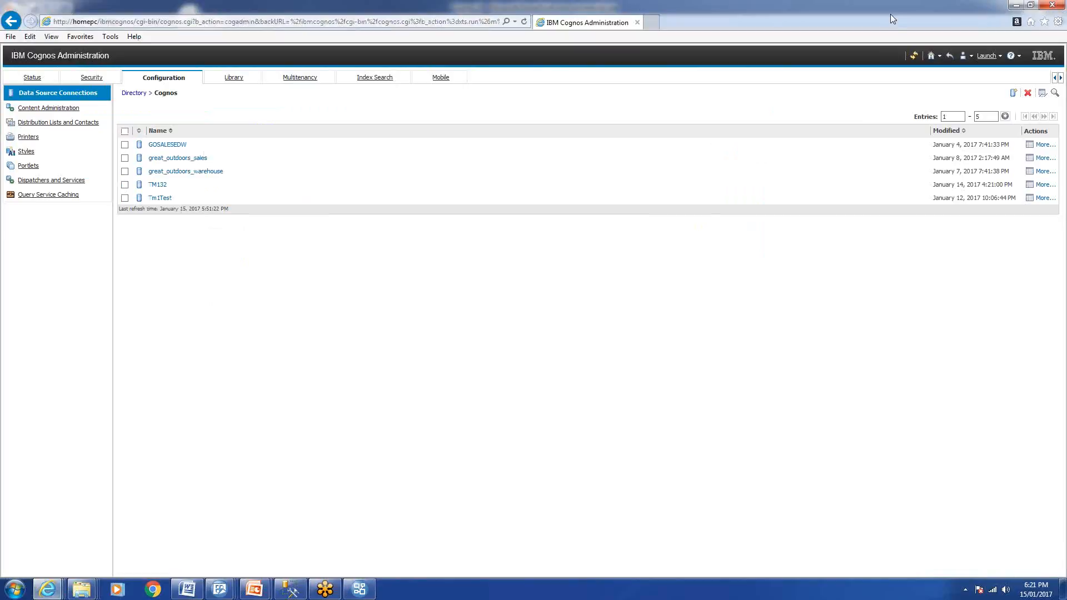
pyautogui.doubleClick(891, 14)
pyautogui.click(633, 101)
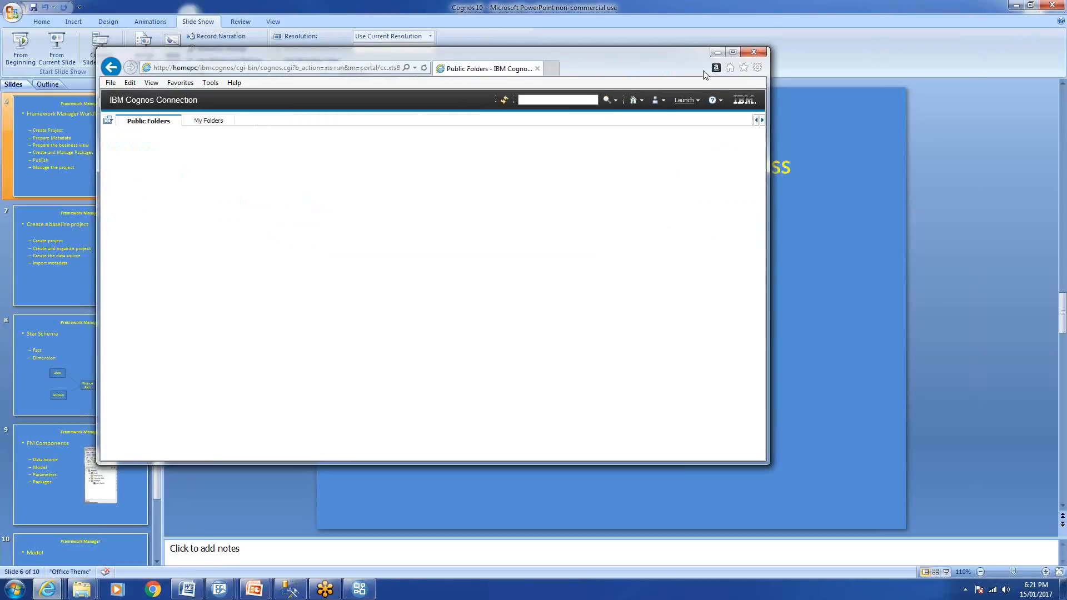
pyautogui.click(734, 51)
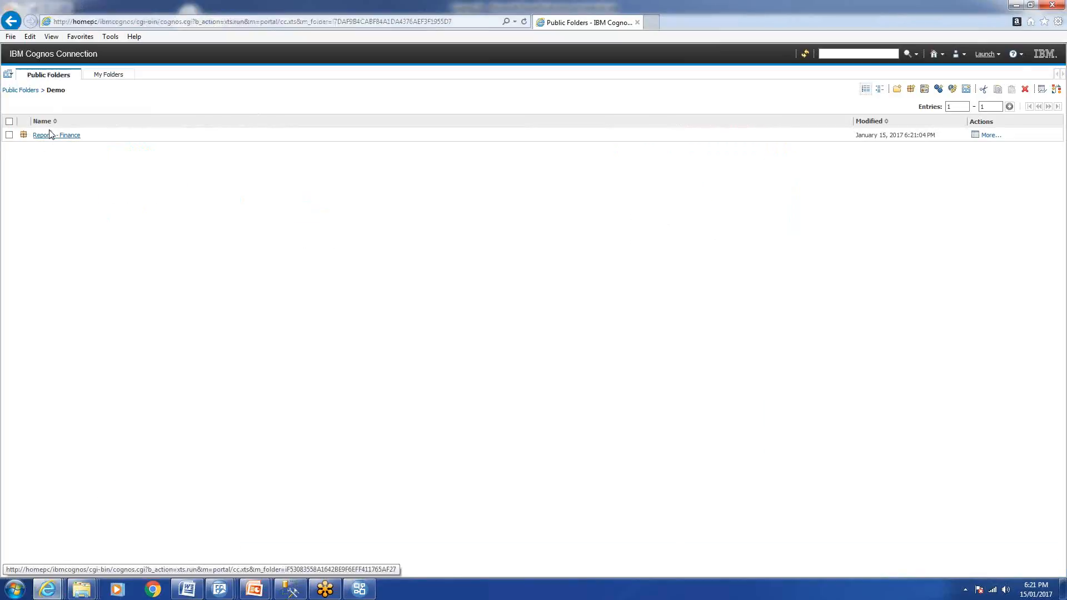
# Open the Reports - Finance package in the Demo folder, starting from the Public Folders root
pyautogui.click(31, 90)
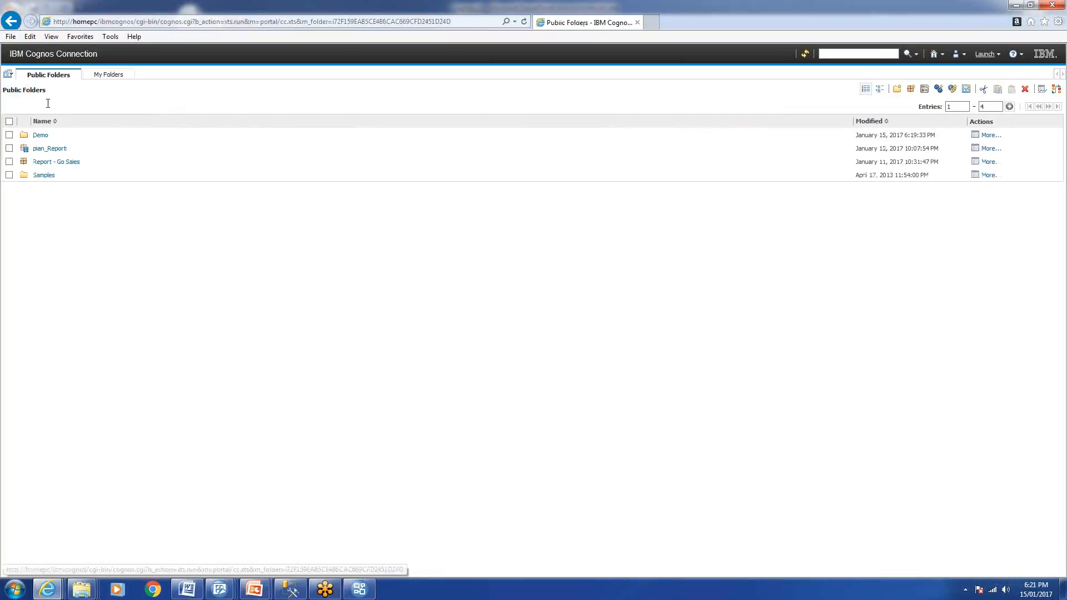
pyautogui.click(37, 137)
pyautogui.click(37, 139)
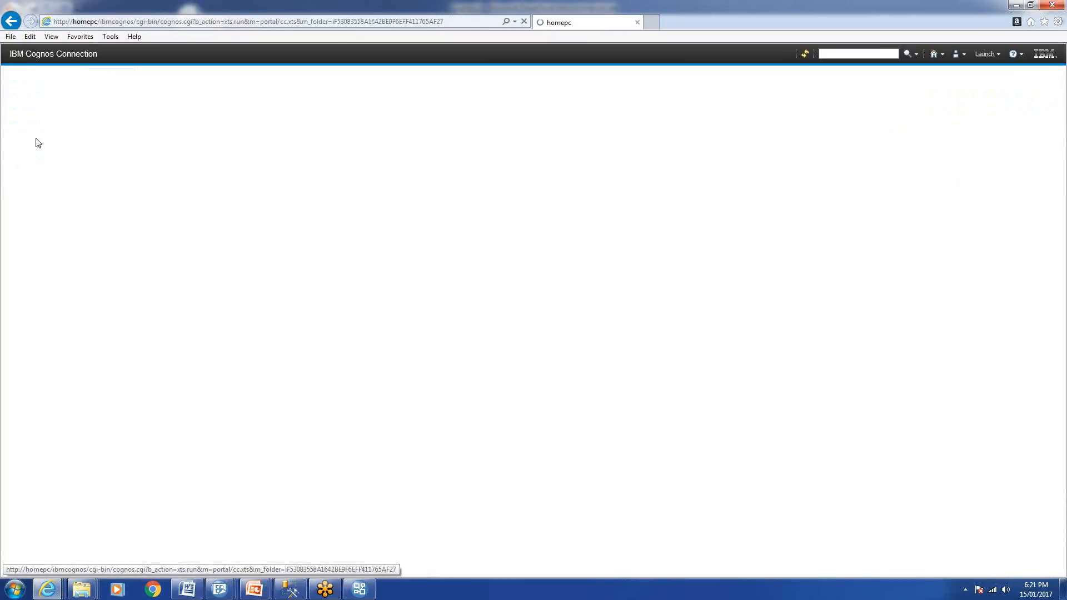
# Launch Query Studio on the Reports - Finance package and maximize its window
pyautogui.doubleClick(917, 5)
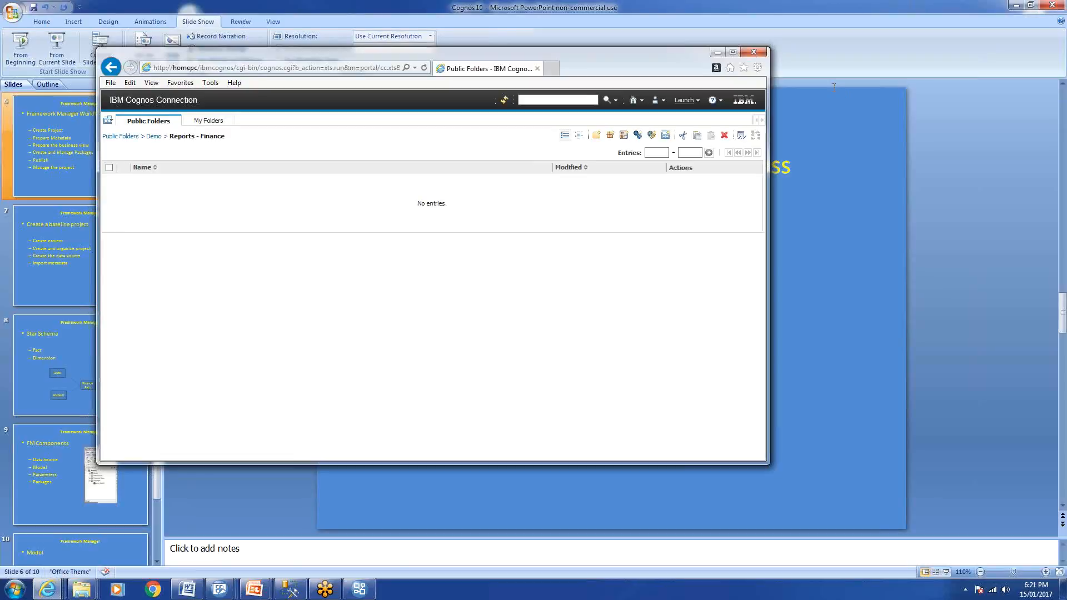
pyautogui.click(687, 100)
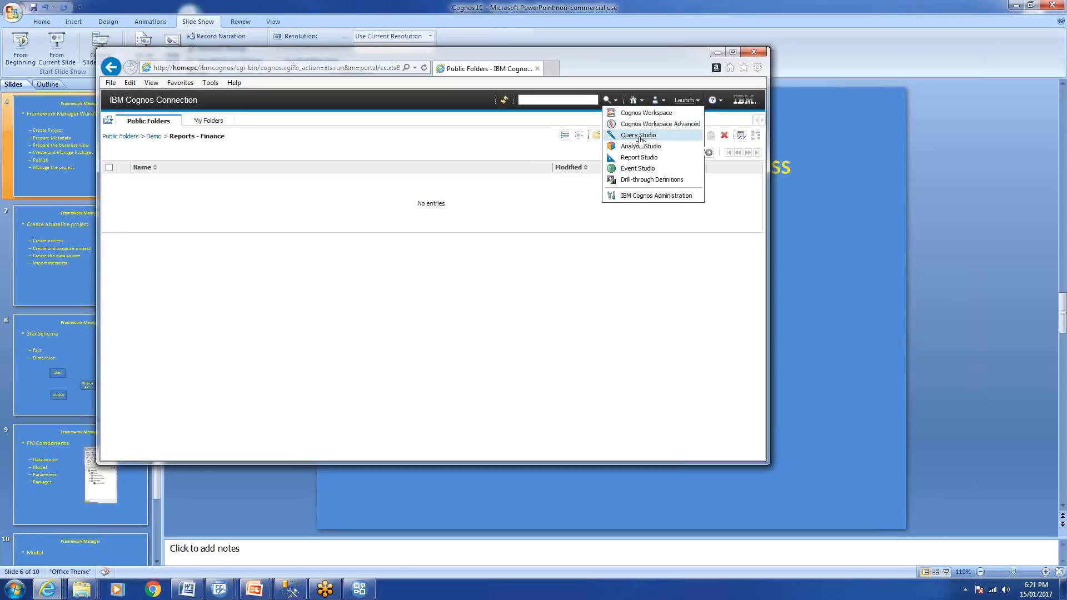
pyautogui.click(638, 137)
pyautogui.click(731, 53)
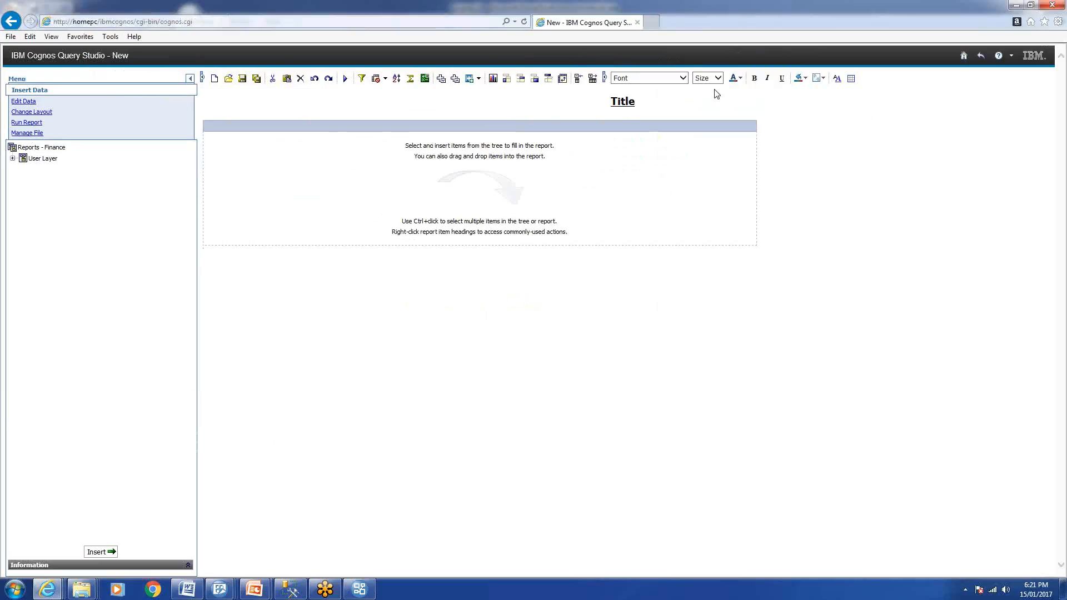
# Expand the User Layer and its Month, Account, Organisation and Measure query subjects to show their items
pyautogui.click(13, 158)
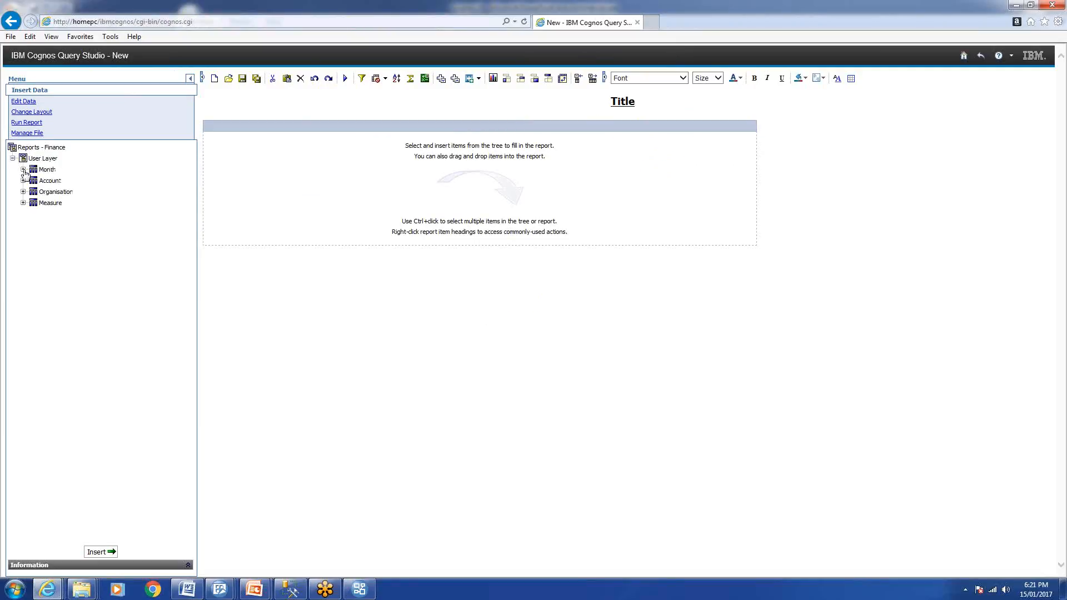
pyautogui.click(22, 169)
pyautogui.click(23, 225)
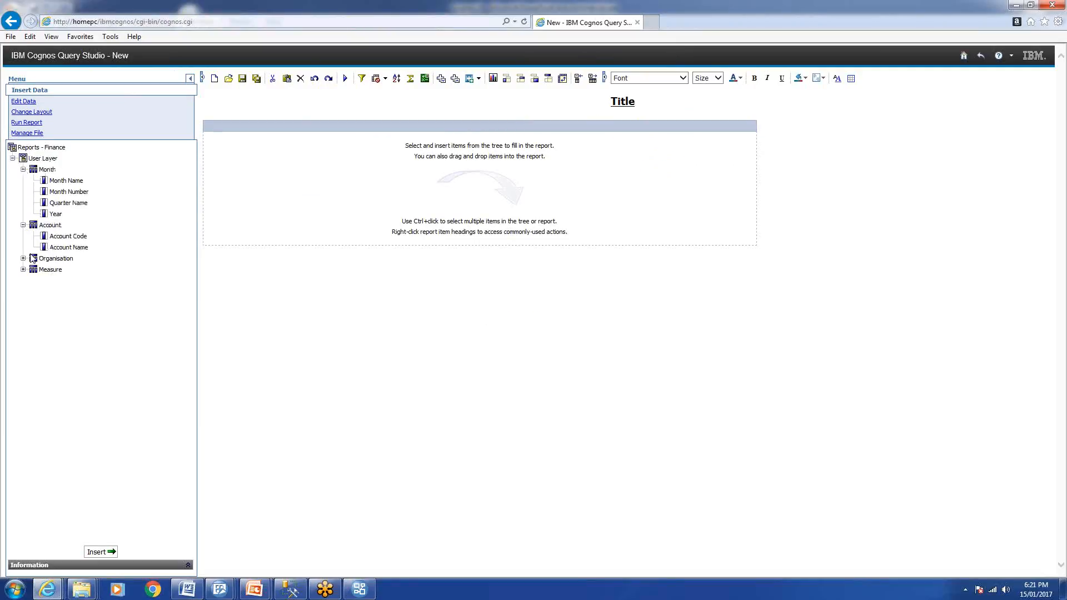
pyautogui.click(22, 258)
pyautogui.click(23, 292)
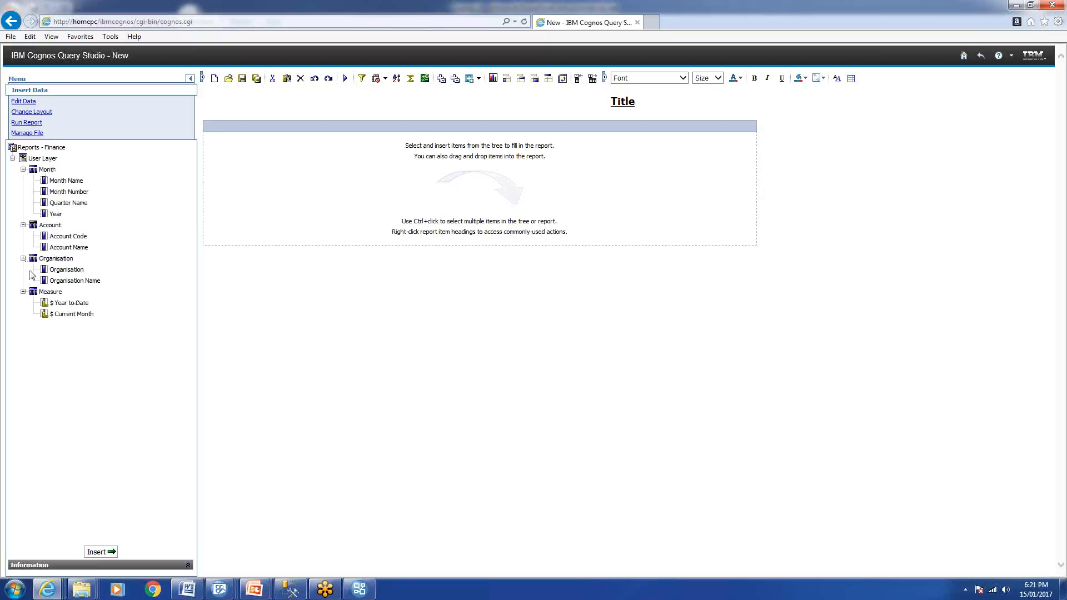
# Add Month Name, Account Code, Organisation and $ Year to Date to the report, and insert Account Name after Account Code
pyautogui.moveTo(66, 181); pyautogui.dragTo(245, 202)
pyautogui.moveTo(69, 236); pyautogui.dragTo(265, 256)
pyautogui.moveTo(67, 270); pyautogui.dragTo(321, 267)
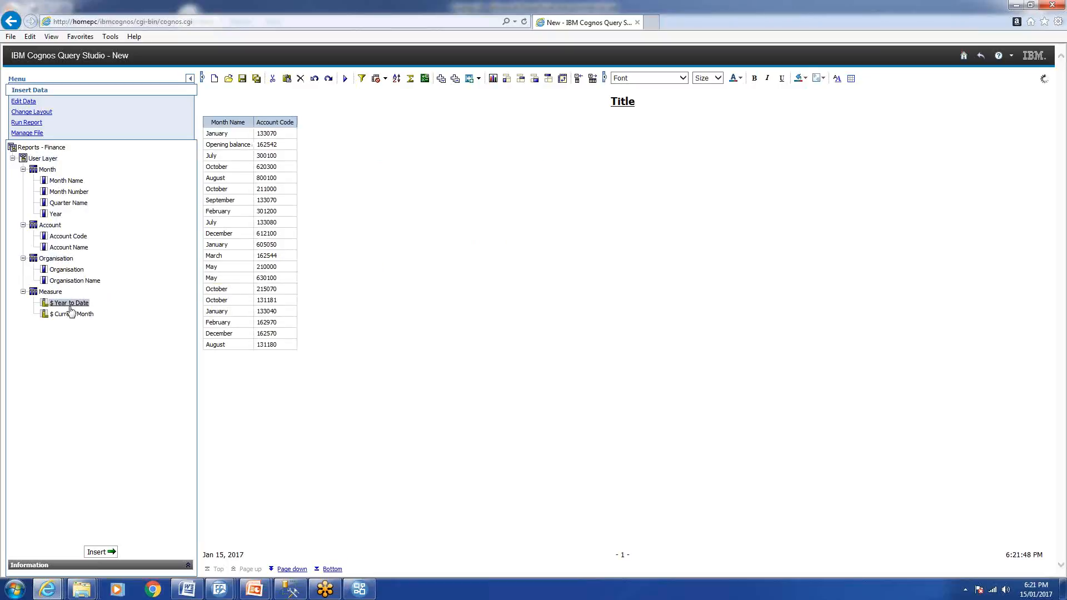
pyautogui.moveTo(71, 308); pyautogui.dragTo(360, 263)
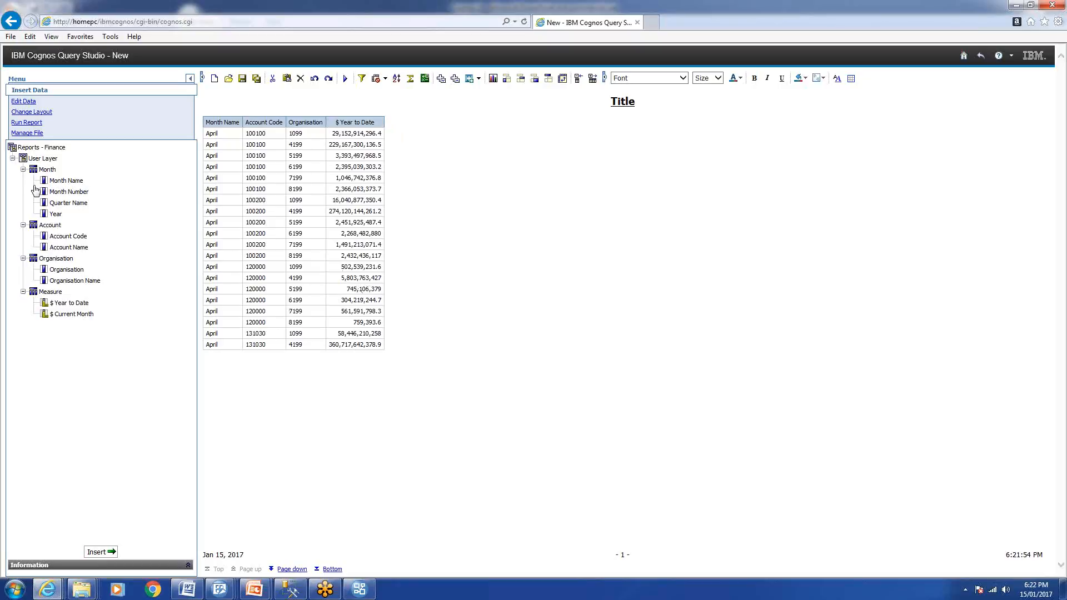
pyautogui.click(84, 247)
pyautogui.moveTo(68, 247); pyautogui.dragTo(302, 253)
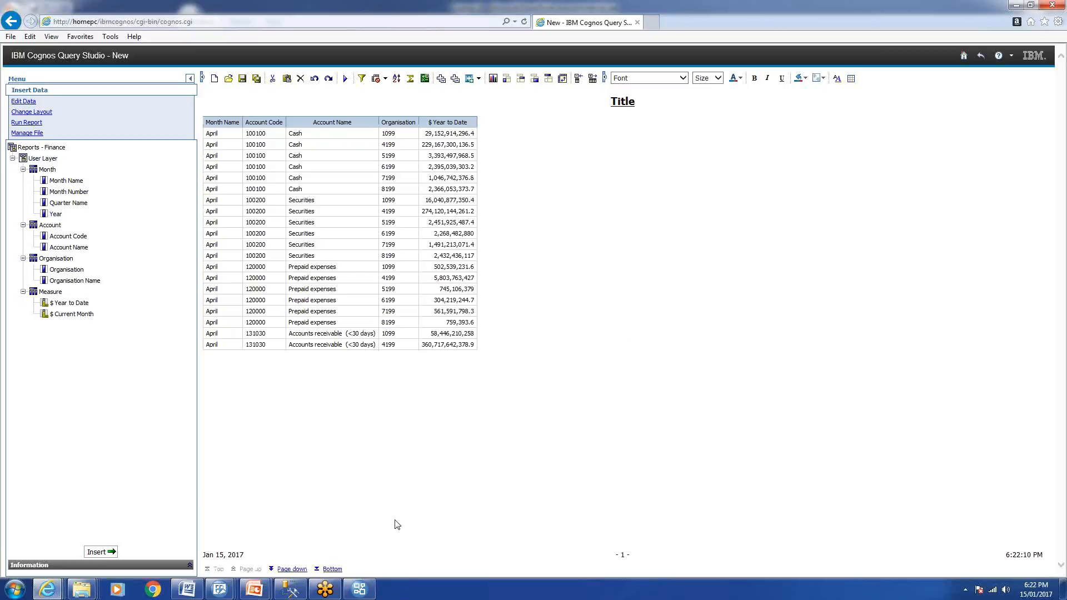
# Switch to IBM Cognos Framework Manager and expand the Account and Organisation query subjects in the Business Layer
pyautogui.click(359, 593)
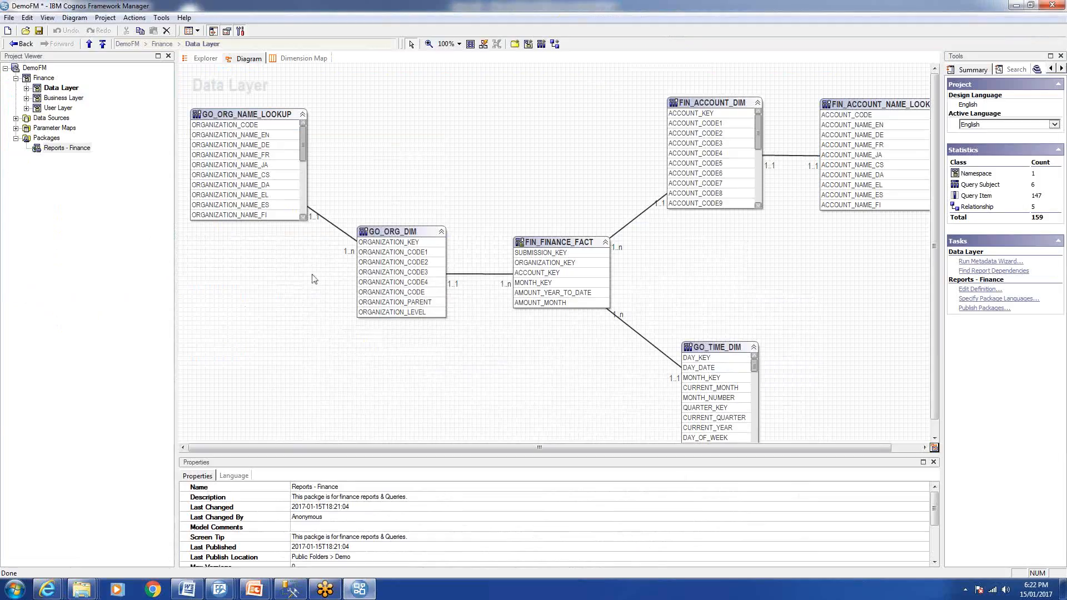
pyautogui.click(26, 88)
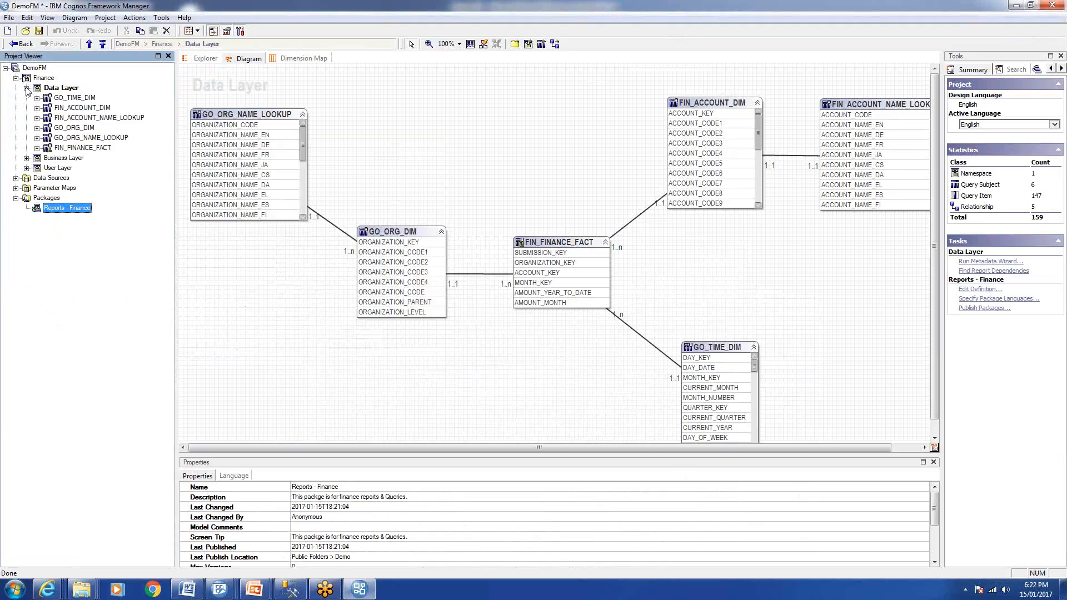
pyautogui.click(26, 89)
pyautogui.click(26, 98)
pyautogui.click(37, 107)
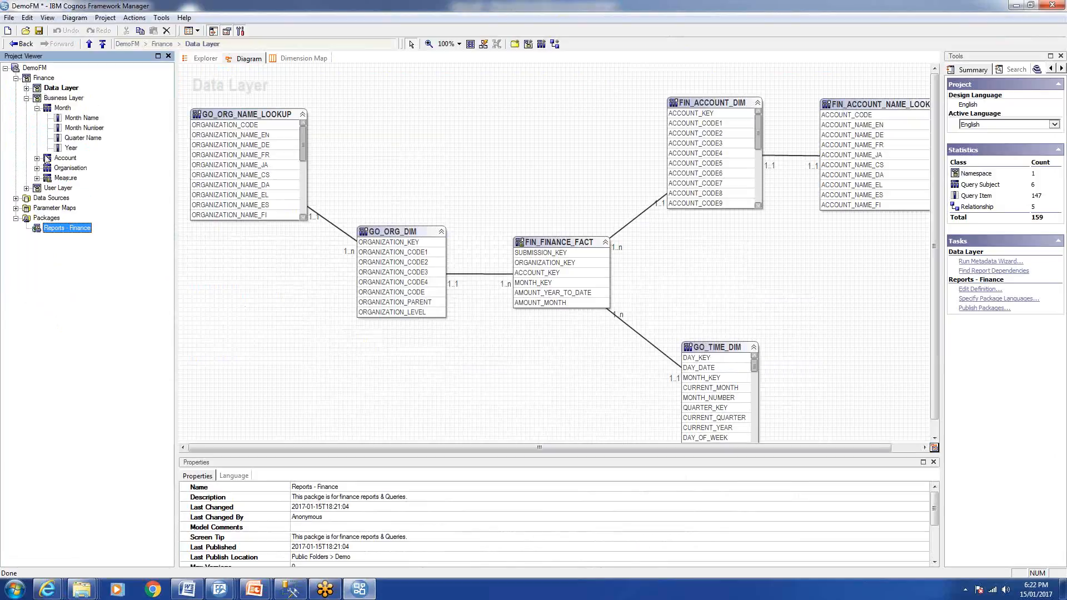
pyautogui.click(37, 158)
pyautogui.click(37, 108)
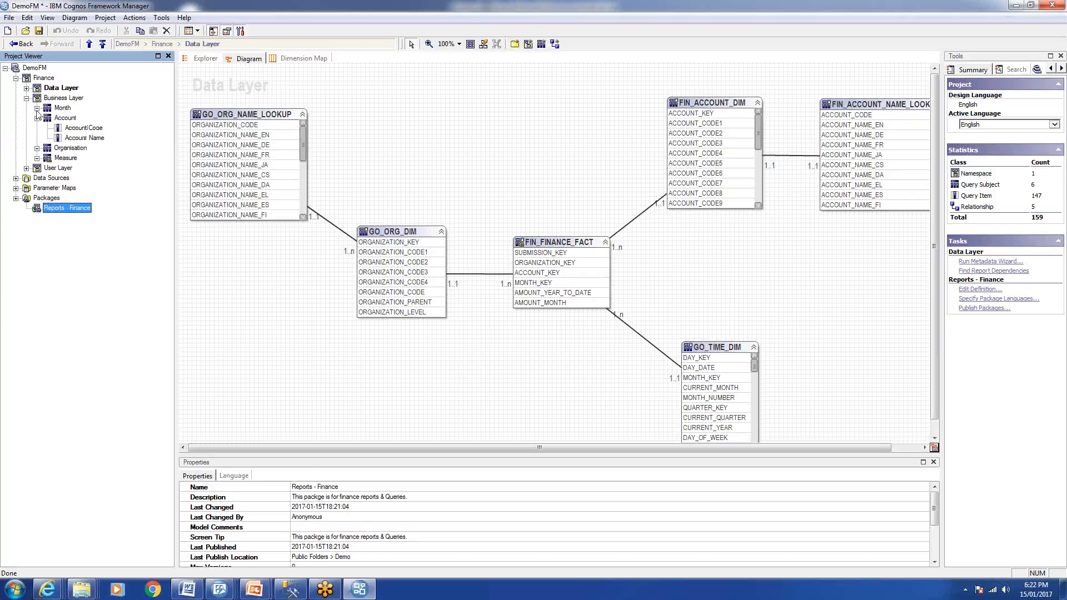
pyautogui.click(36, 148)
pyautogui.click(70, 148)
# Create a query item in the Business Layer's Account query subject that joins Account Code, '-' and Account Name with plus operators
pyautogui.click(64, 118)
pyautogui.rightClick(62, 119)
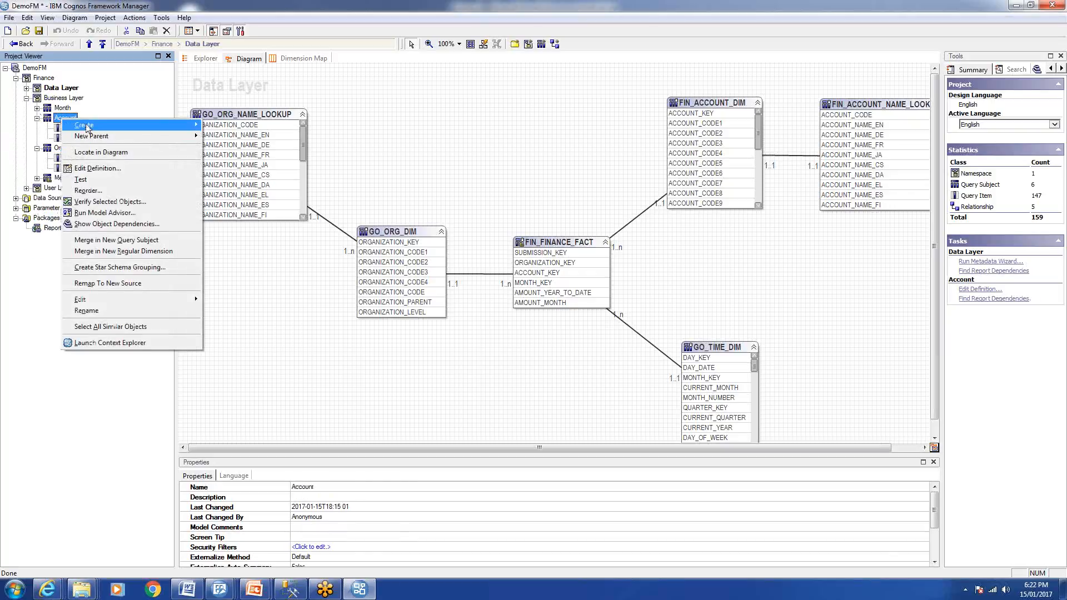
pyautogui.moveTo(89, 126)
pyautogui.click(225, 137)
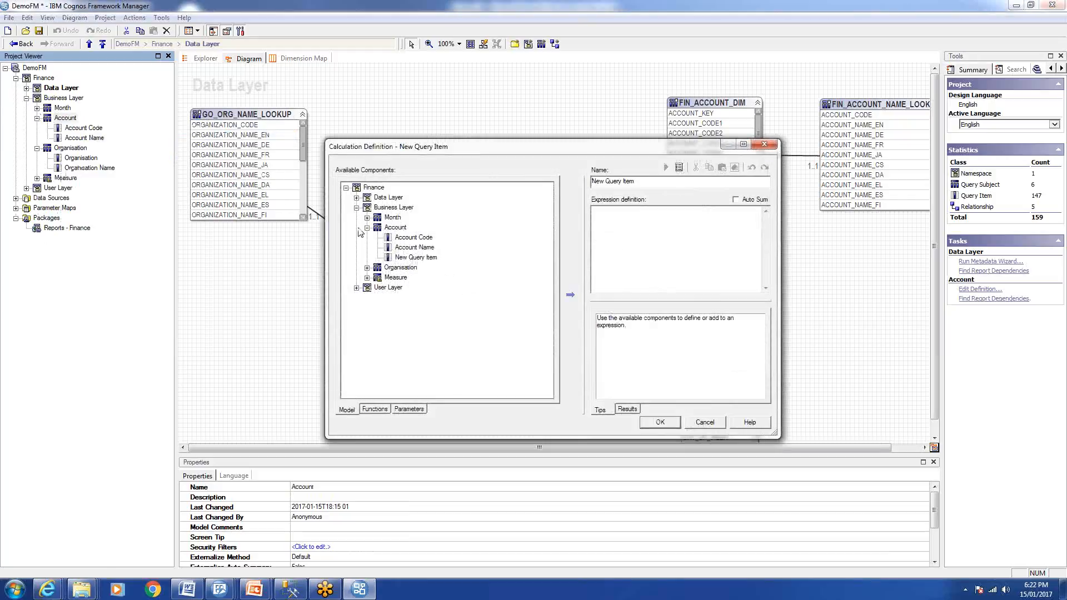
pyautogui.doubleClick(416, 239)
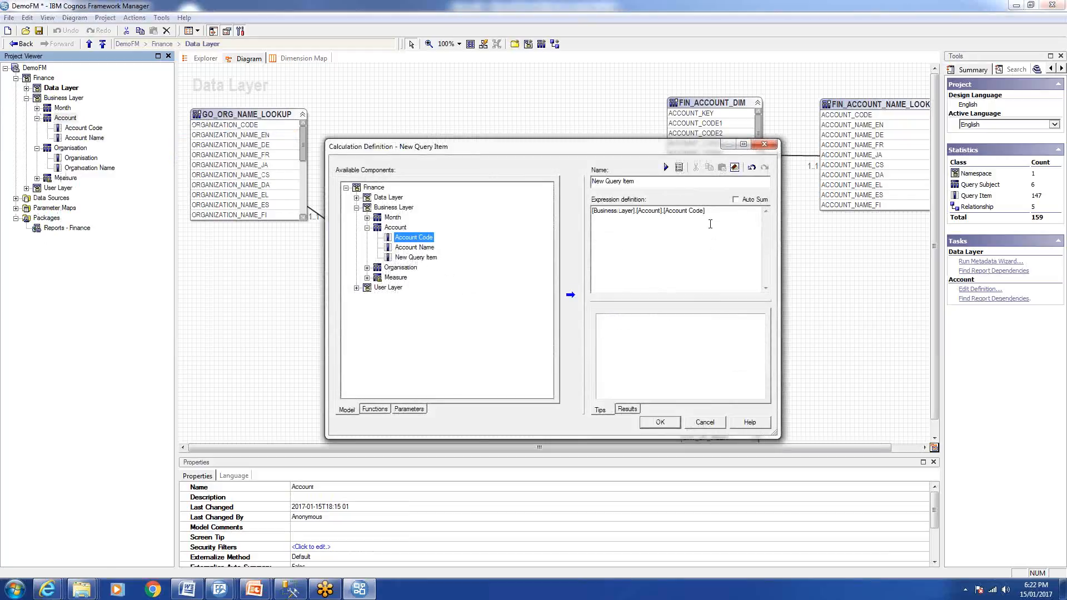
pyautogui.click(739, 212)
pyautogui.write('+ ')
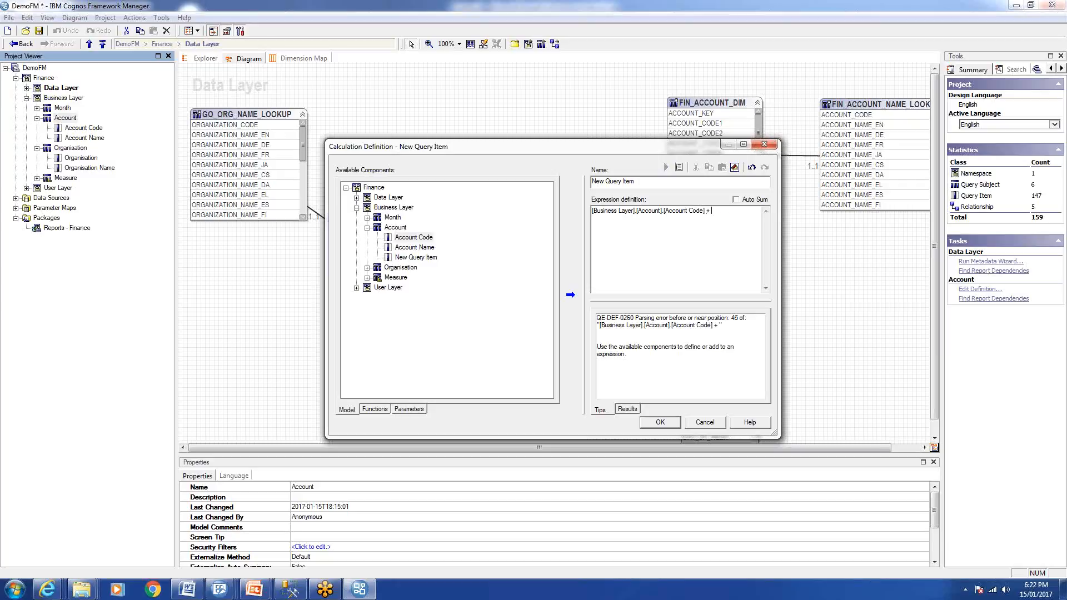
pyautogui.write("'-'")
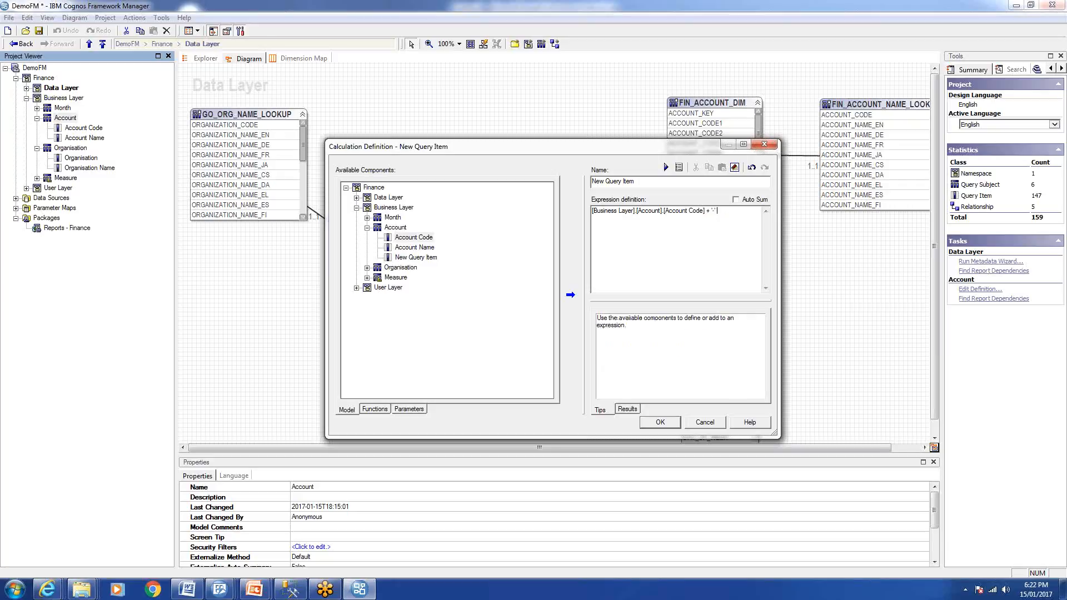
pyautogui.write(' +')
pyautogui.doubleClick(417, 248)
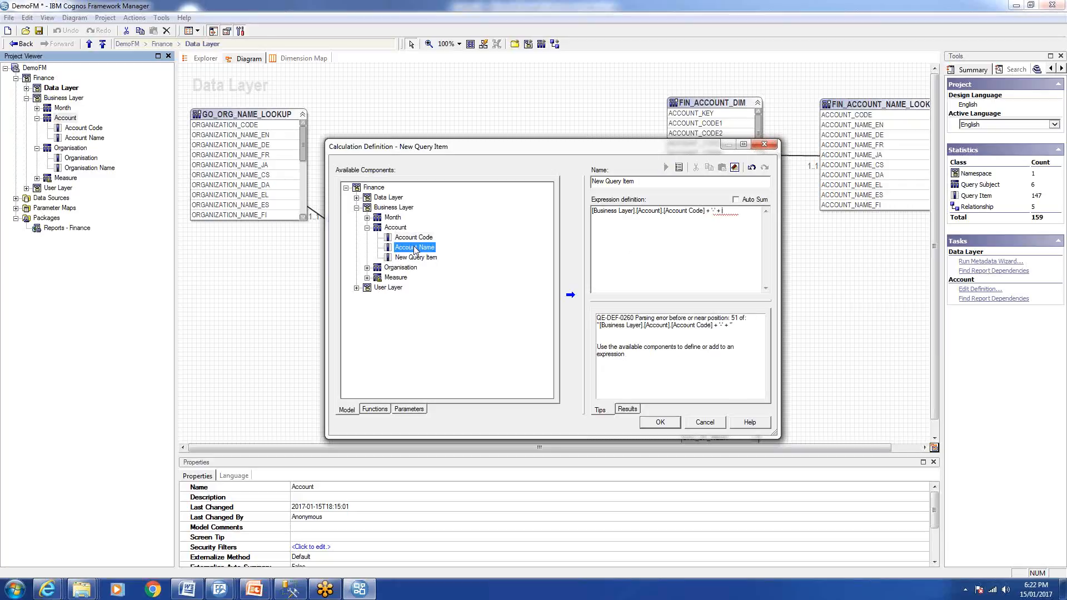
# Name the new calculated query item Account and accept its definition
pyautogui.moveTo(639, 182); pyautogui.dragTo(533, 182)
pyautogui.write('A')
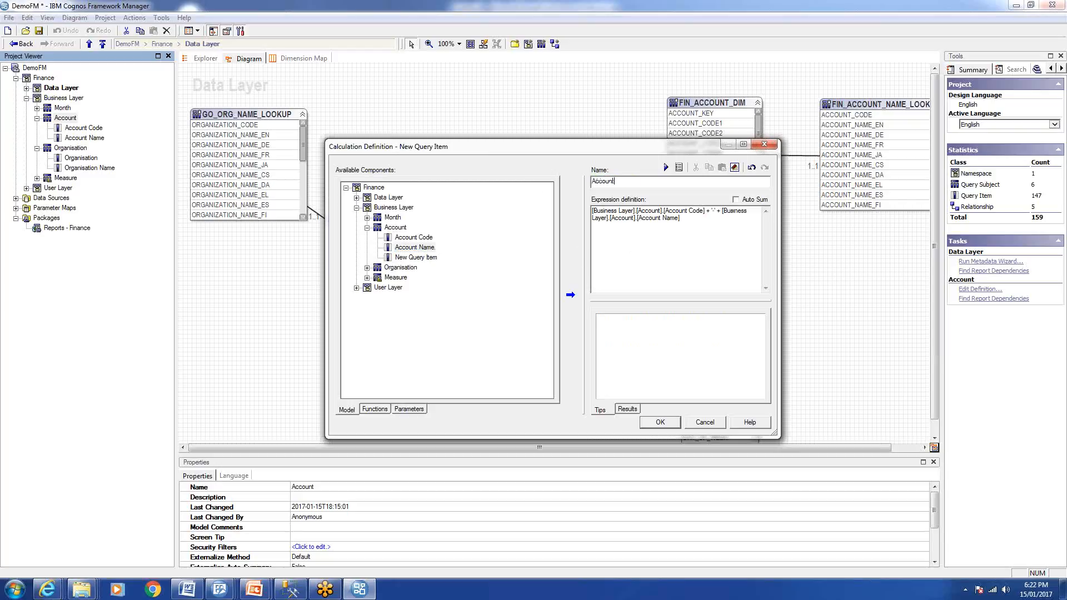
pyautogui.write('ccount')
pyautogui.click(660, 423)
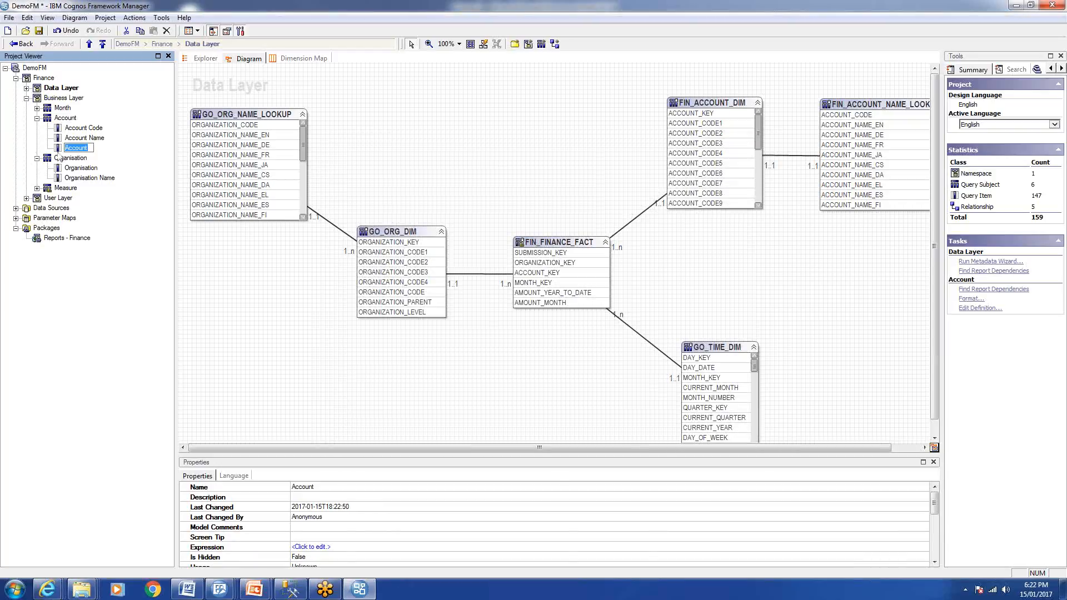
# Open the Account query subject's definition in the Business Layer and close it
pyautogui.click(60, 119)
pyautogui.rightClick(60, 119)
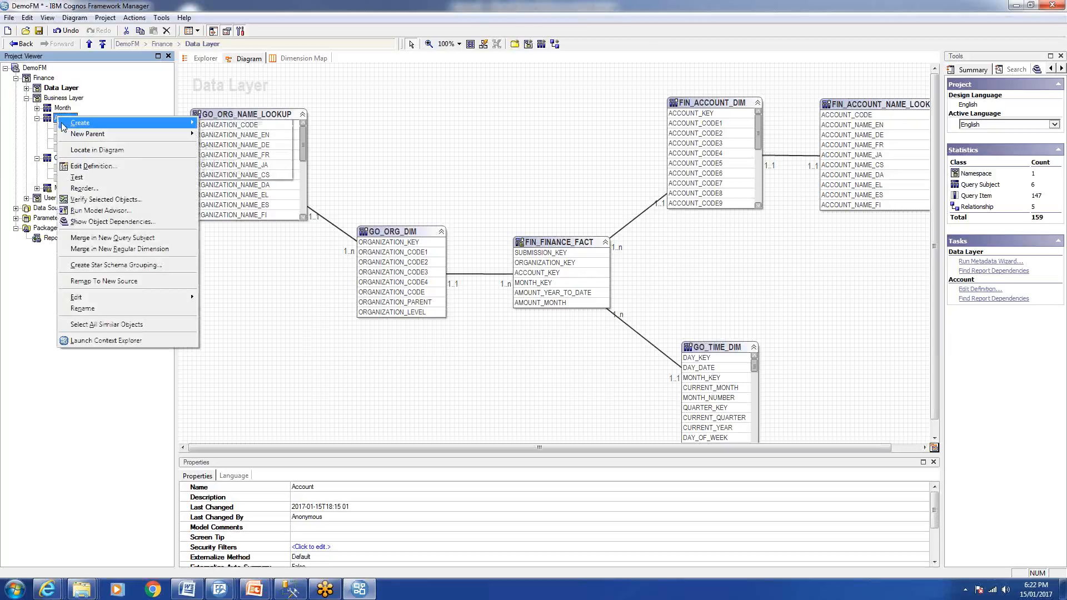
pyautogui.click(89, 166)
pyautogui.click(630, 528)
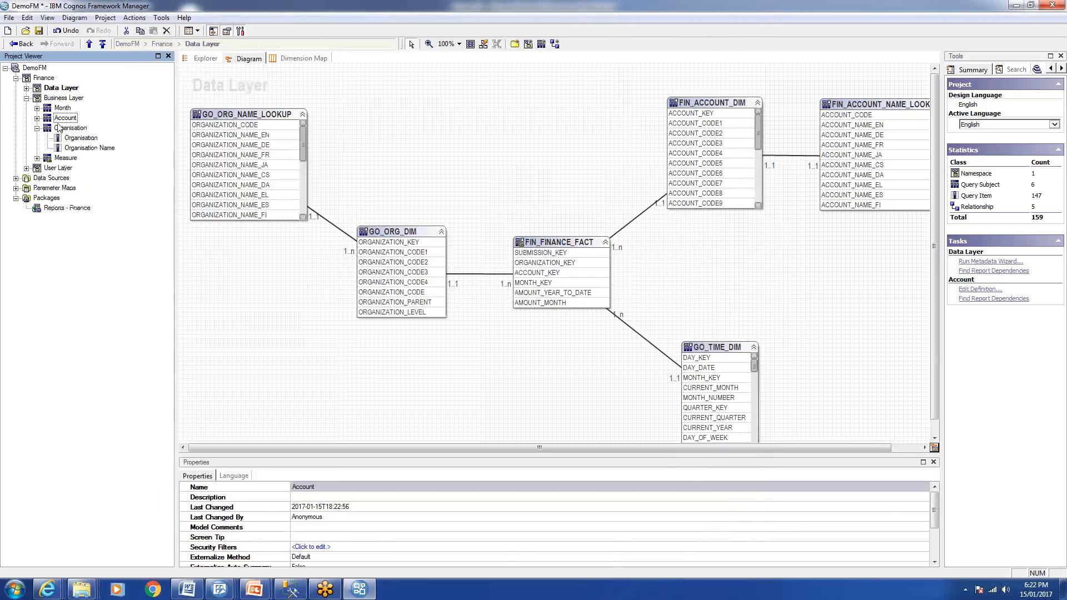
# Define a new query item in the Business Layer's Organisation query subject that joins Organisation, ' - ' and Organisation Name with plus operators
pyautogui.click(71, 129)
pyautogui.rightClick(71, 131)
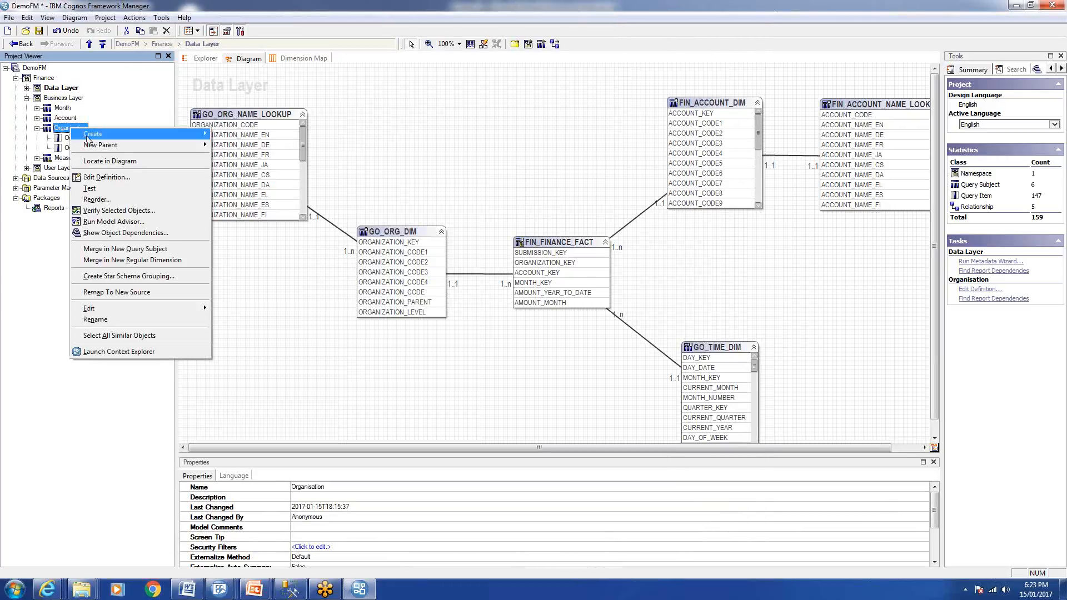
pyautogui.moveTo(111, 133)
pyautogui.click(280, 144)
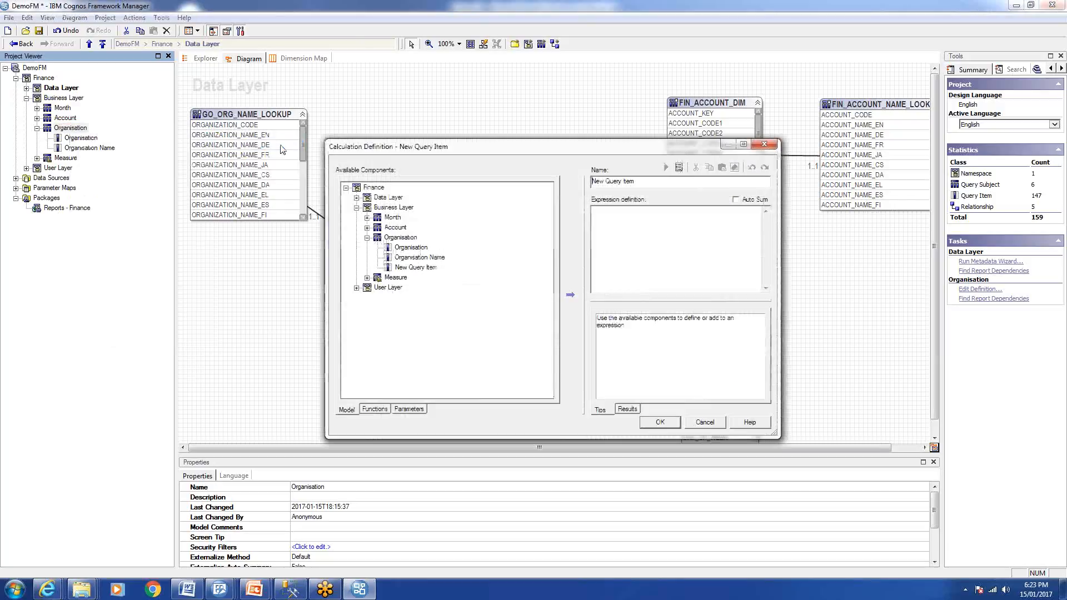
pyautogui.doubleClick(418, 248)
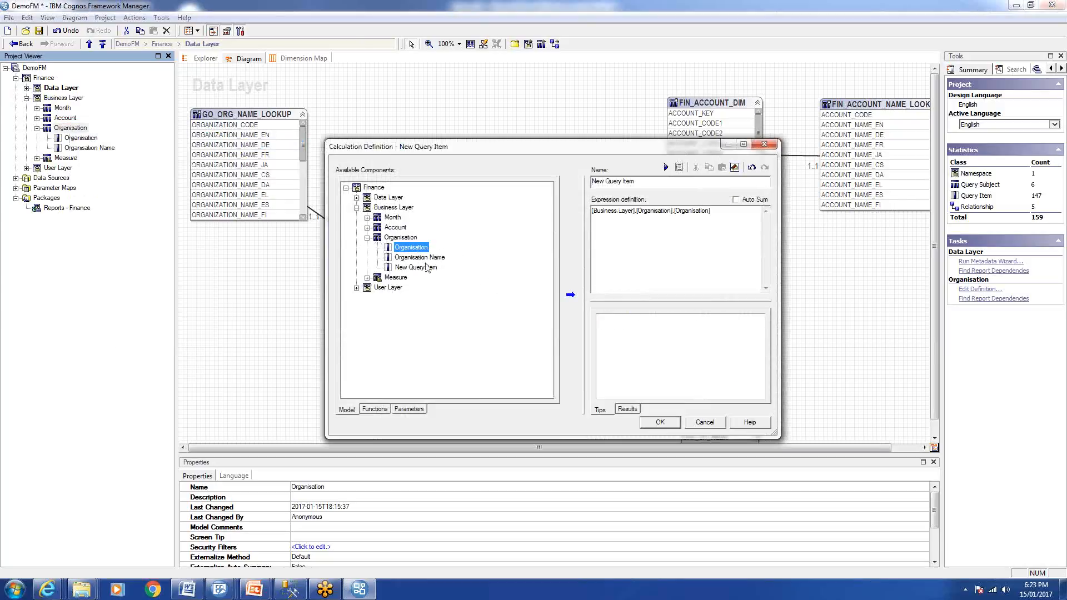
pyautogui.doubleClick(430, 258)
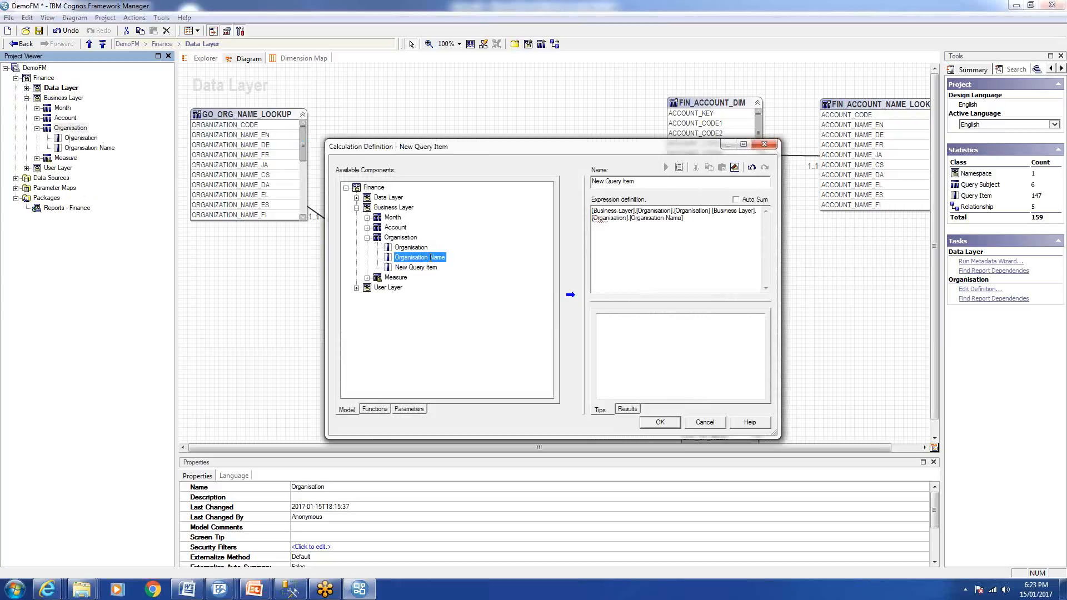
pyautogui.click(710, 213)
pyautogui.write('+ ')
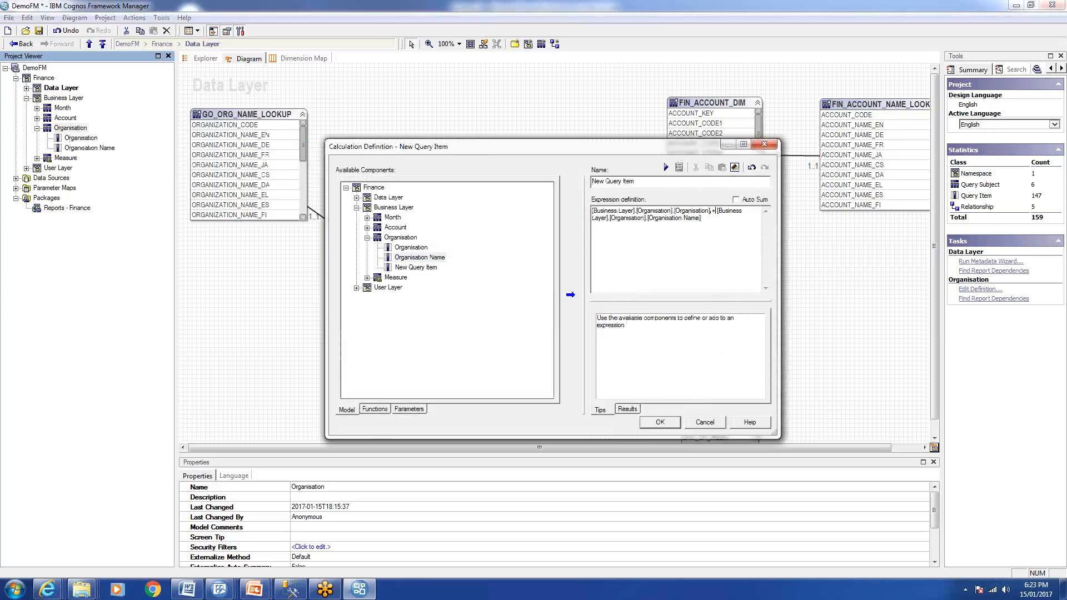
pyautogui.write("'-' ")
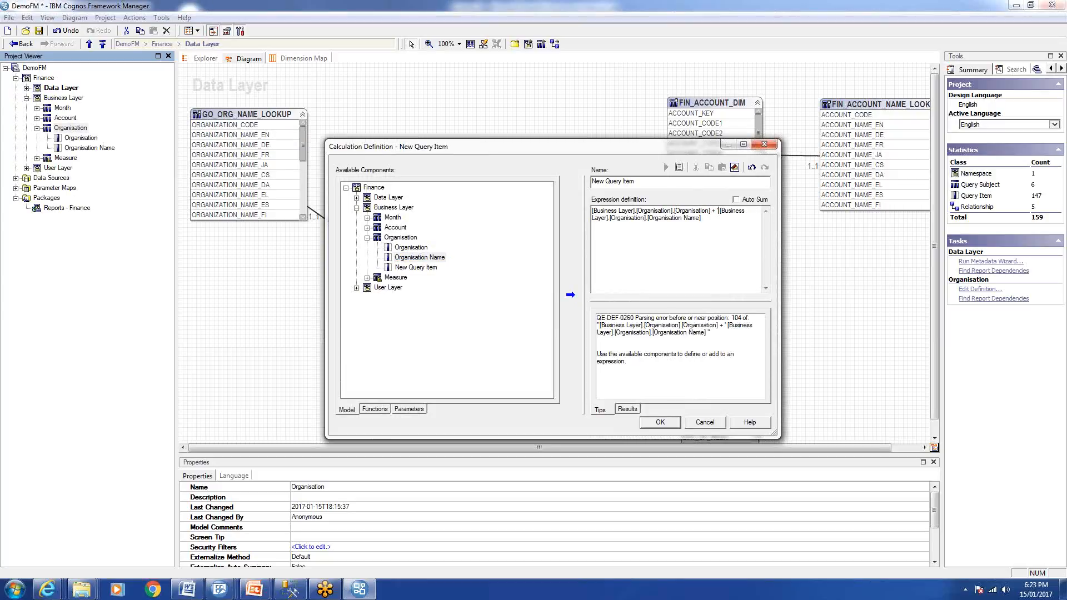
pyautogui.write('+')
pyautogui.click(720, 211)
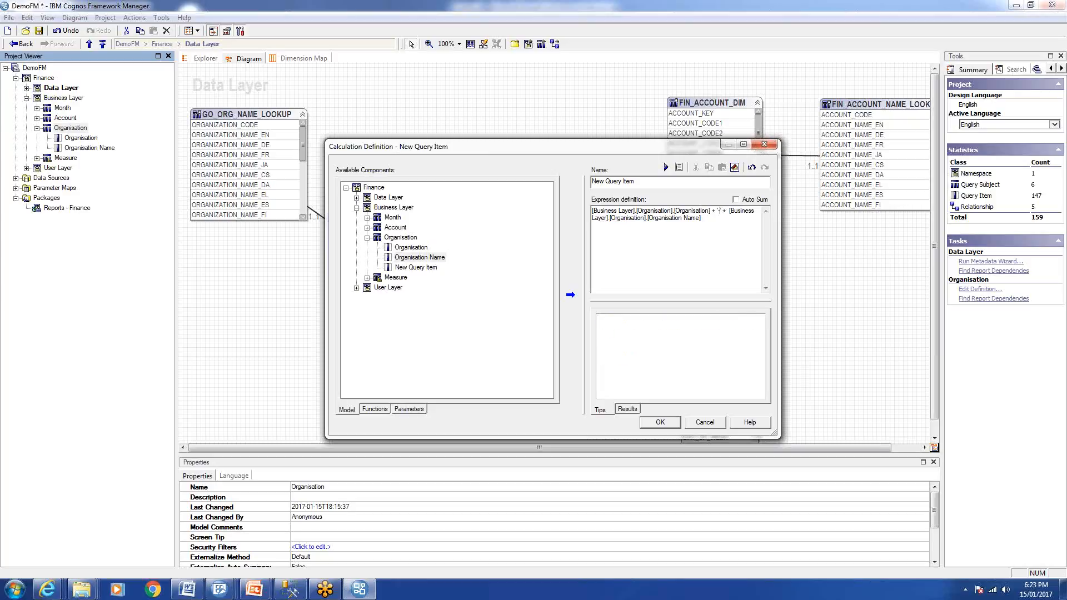
pyautogui.press('Left')
pyautogui.press('Left')
# Try to save the new query item under the name Organisation, then cancel its definition
pyautogui.moveTo(643, 184); pyautogui.dragTo(454, 188)
pyautogui.write('O')
pyautogui.click(678, 424)
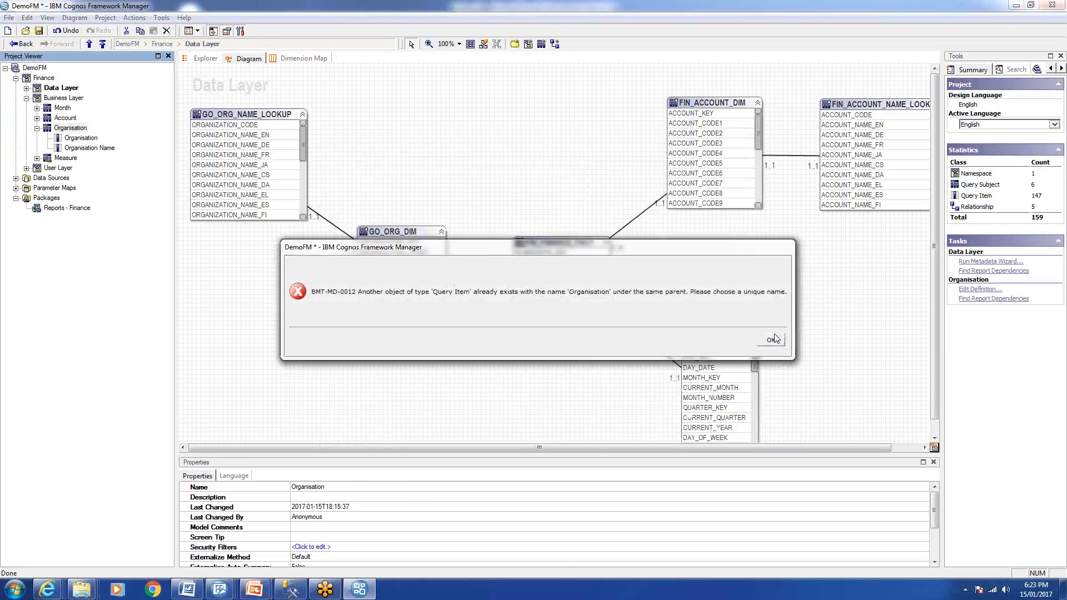
pyautogui.click(771, 341)
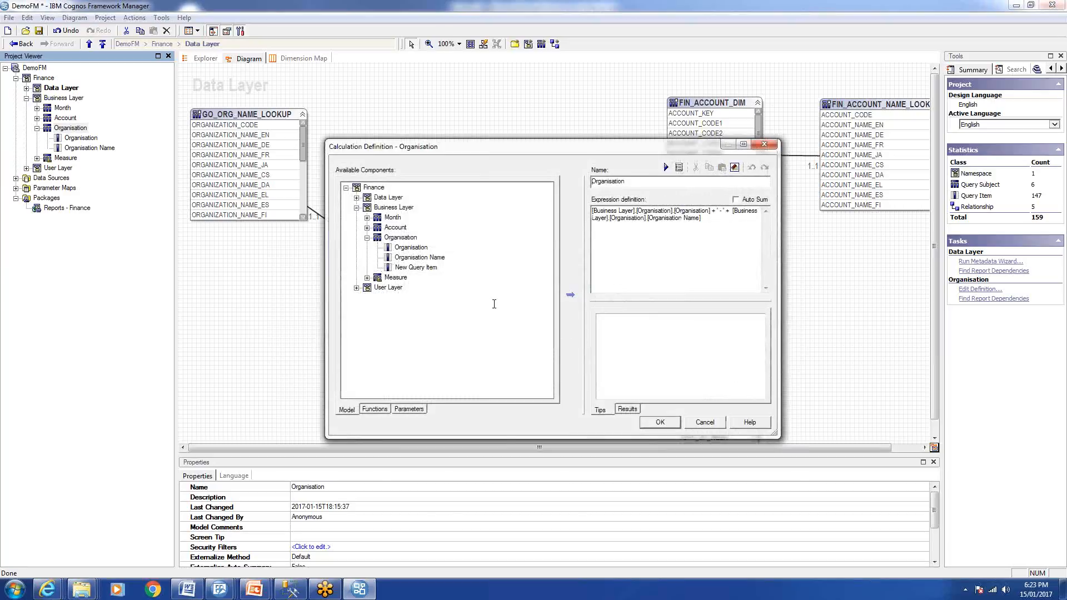
pyautogui.click(719, 425)
# Rename the Organisation query item in the Business Layer's Organisation query subject as Organisation Code
pyautogui.click(80, 139)
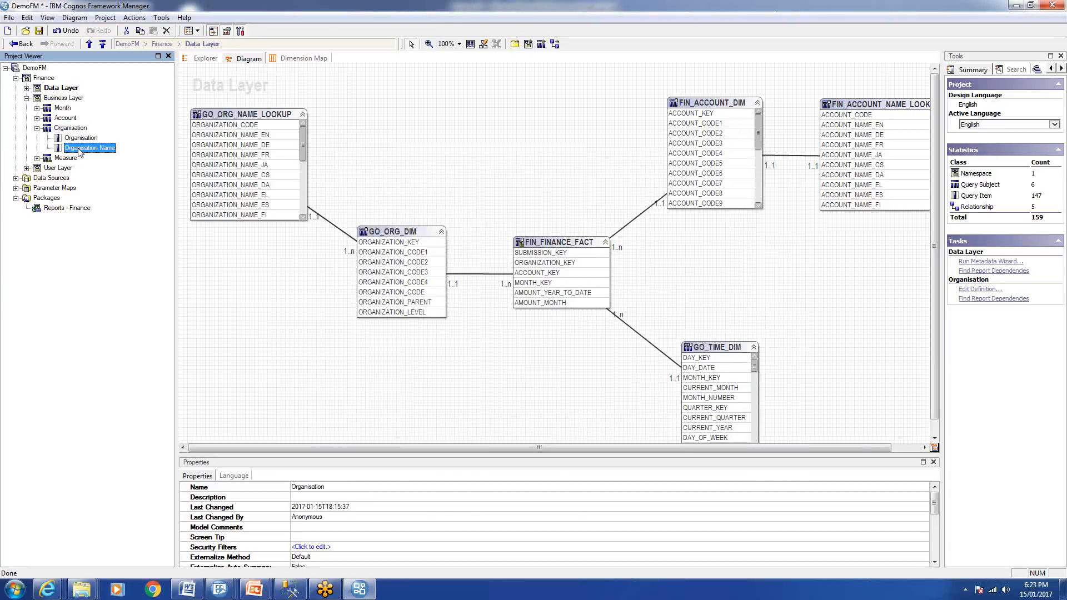
pyautogui.doubleClick(80, 140)
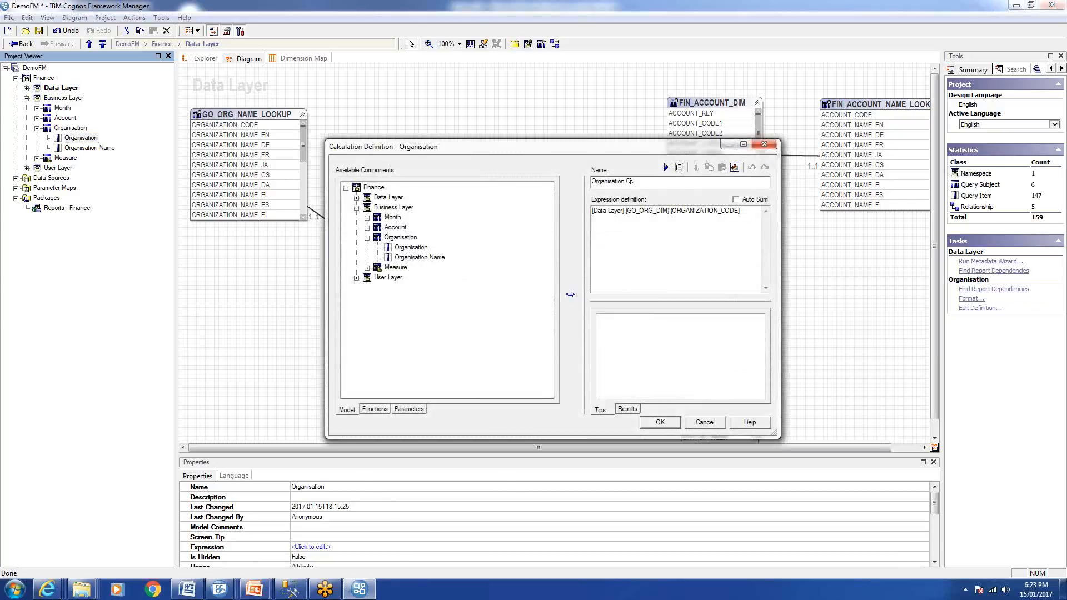
pyautogui.click(667, 427)
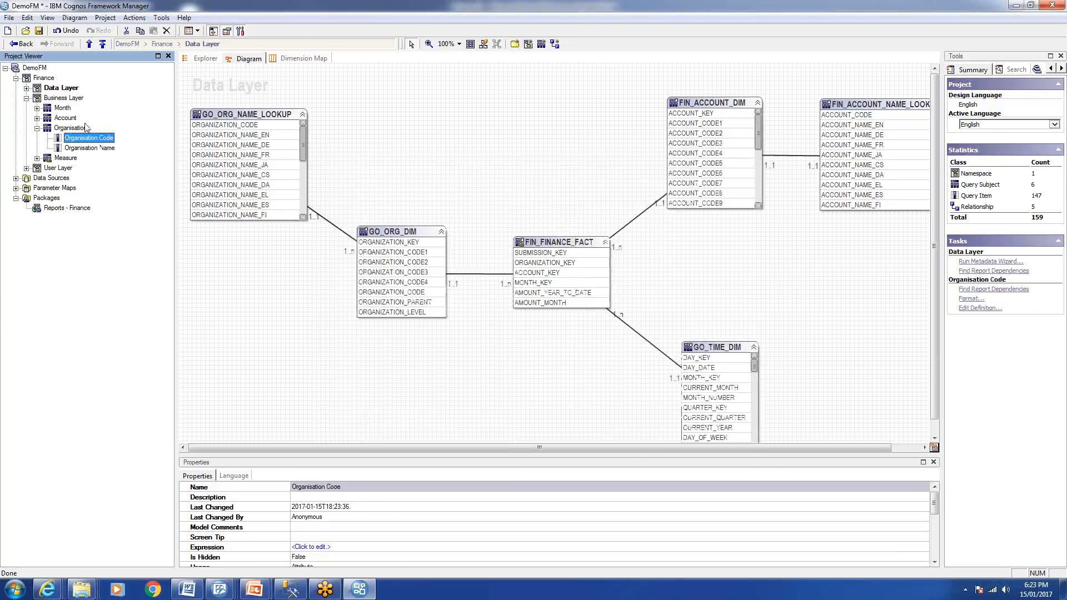
# Create a new query item in the Business Layer's Organisation query subject and add Organisation Code and Organisation Name to its expression
pyautogui.rightClick(68, 130)
pyautogui.moveTo(84, 136)
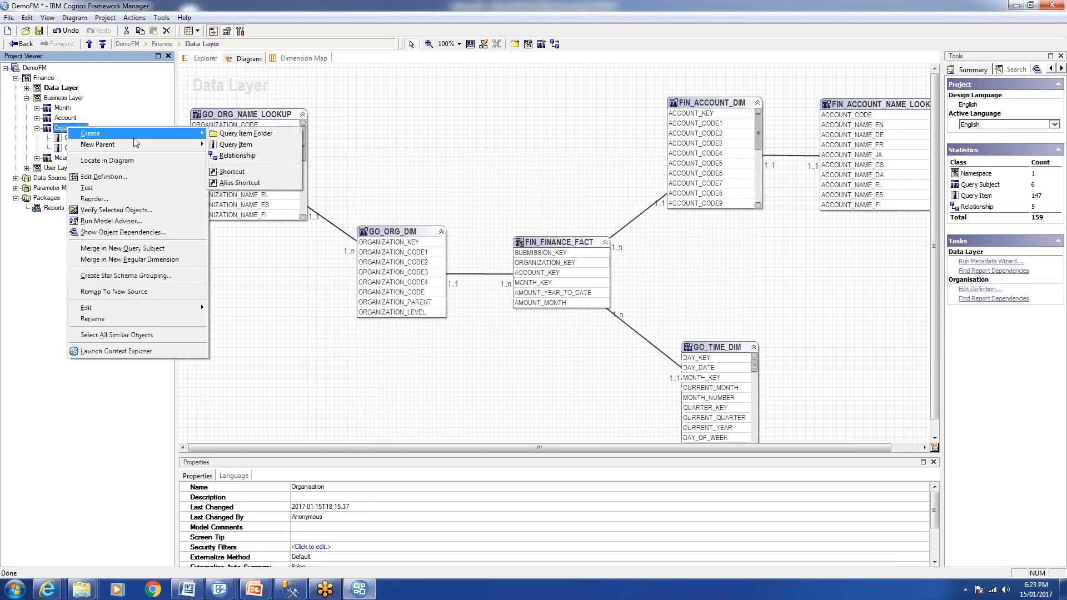
pyautogui.click(238, 145)
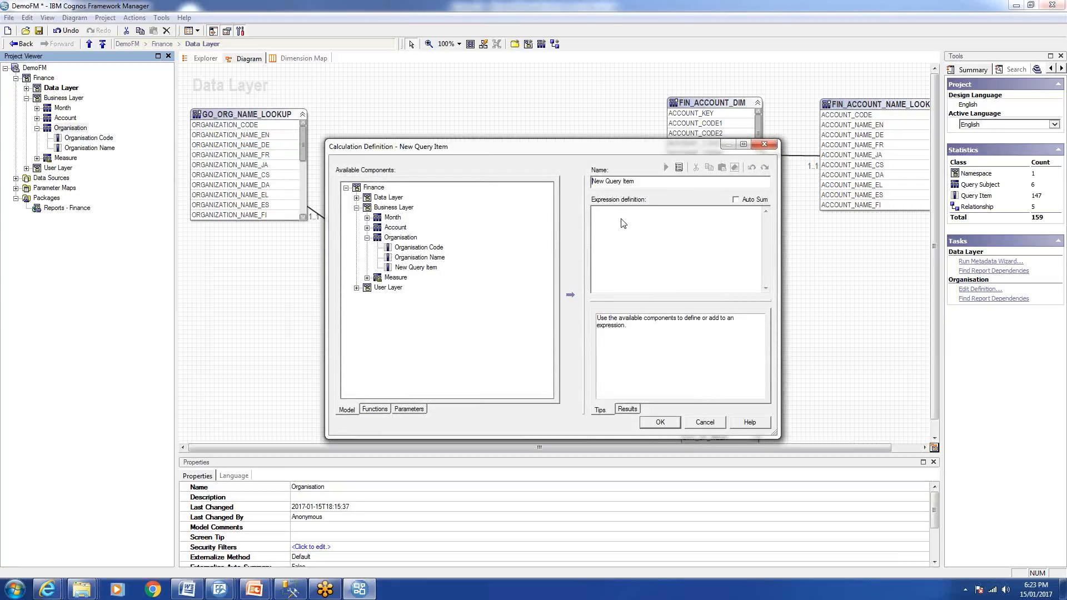
pyautogui.doubleClick(437, 248)
pyautogui.doubleClick(439, 258)
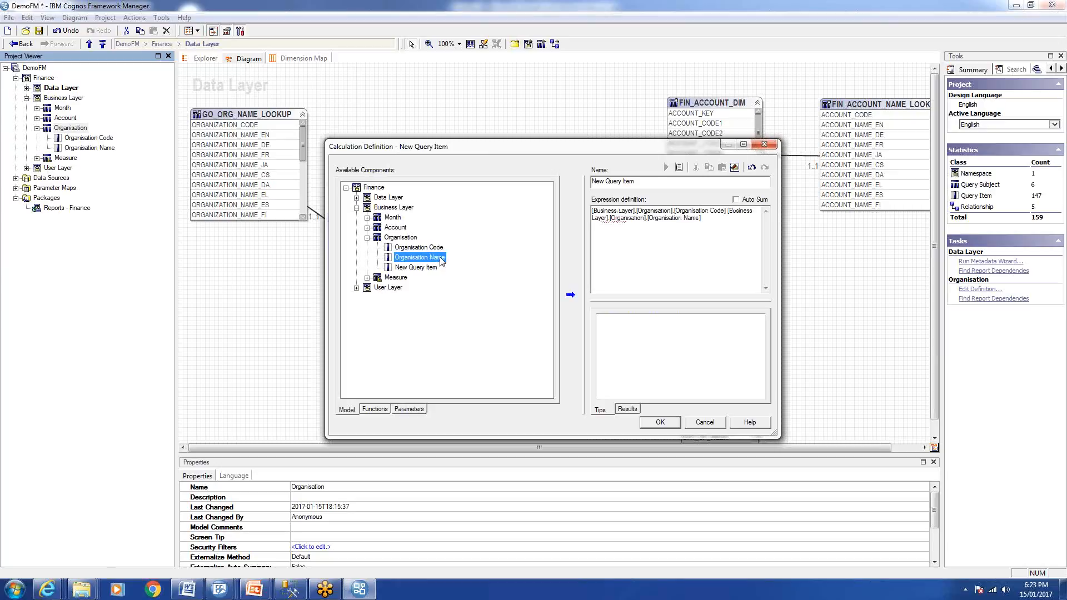
# Concatenate Organisation Code and Organisation Name in the expression with + ' -' + between them, and accept the definition
pyautogui.click(730, 213)
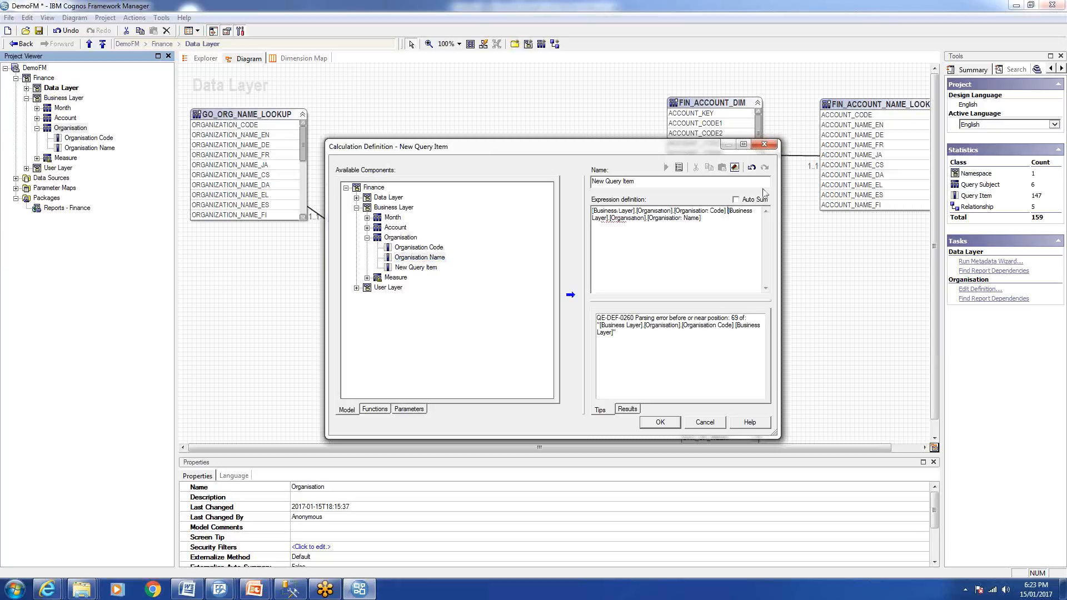
pyautogui.write("+ '")
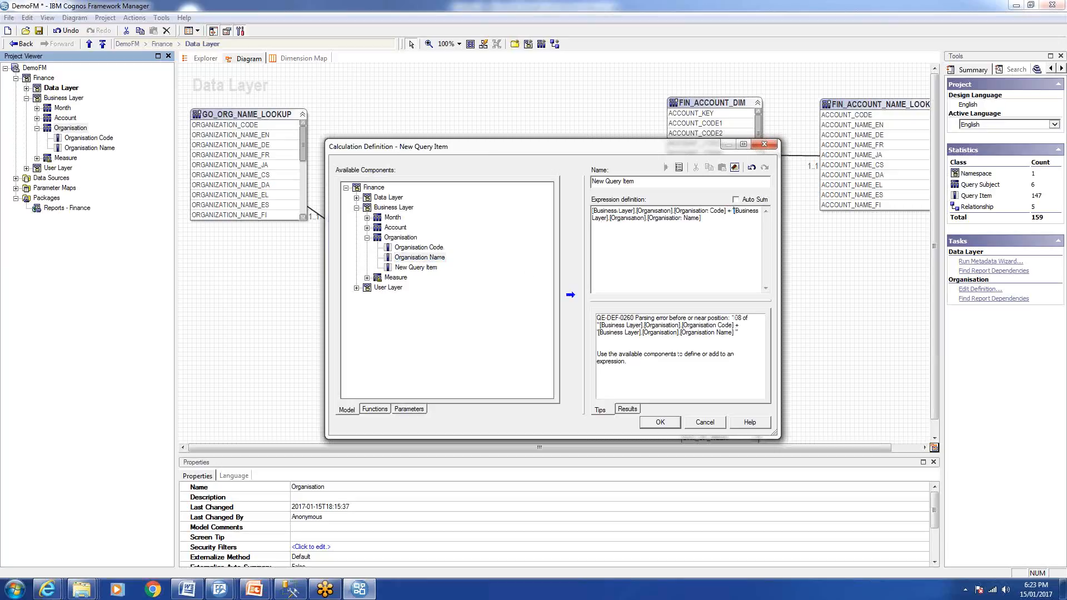
pyautogui.write("'")
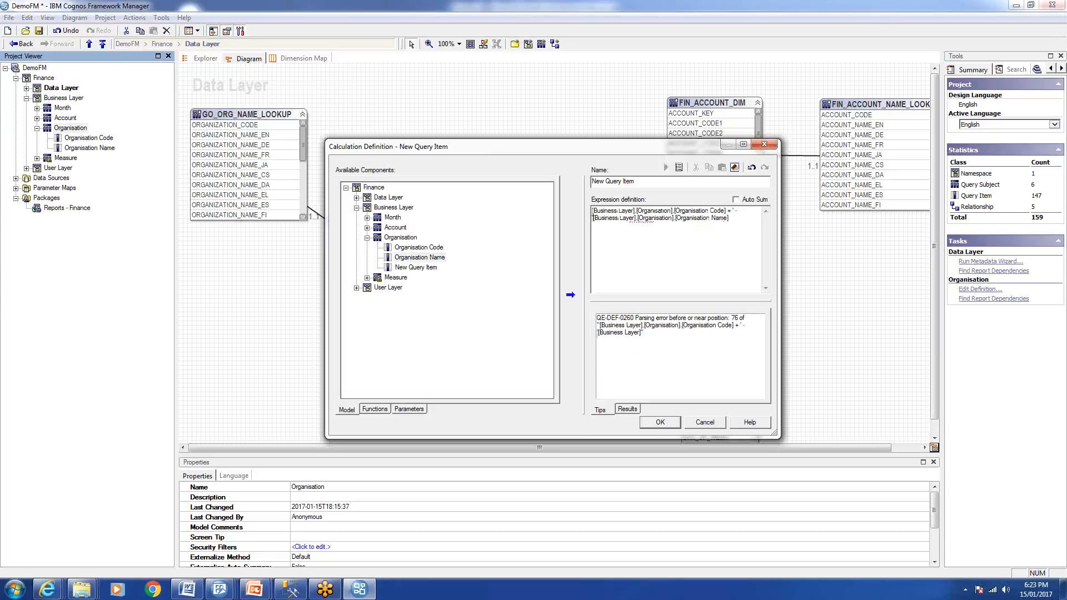
pyautogui.write("'")
pyautogui.press('BackSpace')
pyautogui.press('BackSpace')
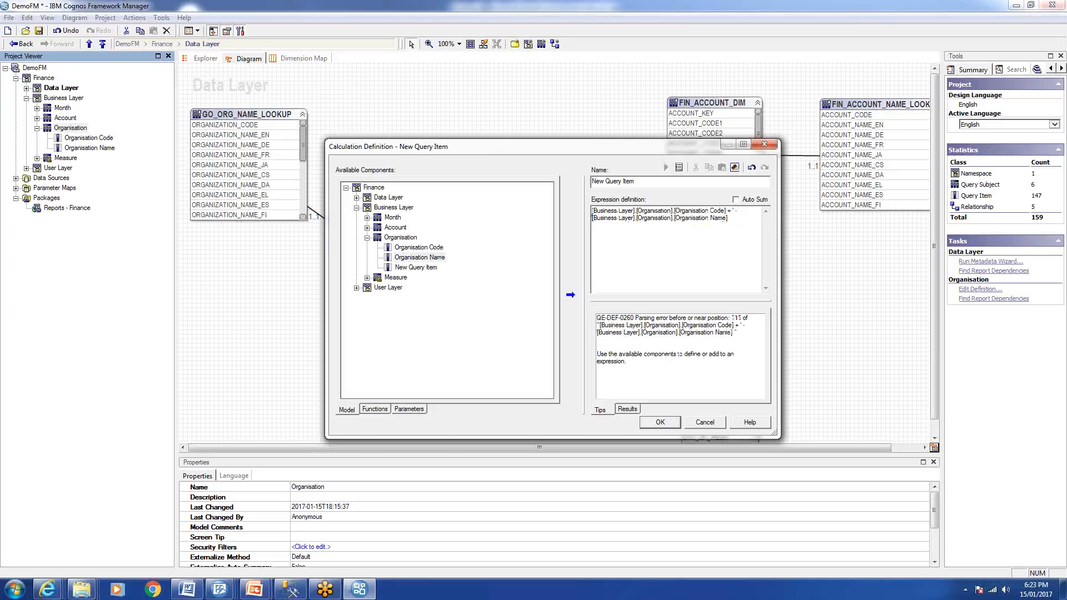
pyautogui.press('BackSpace')
pyautogui.press('BackSpace')
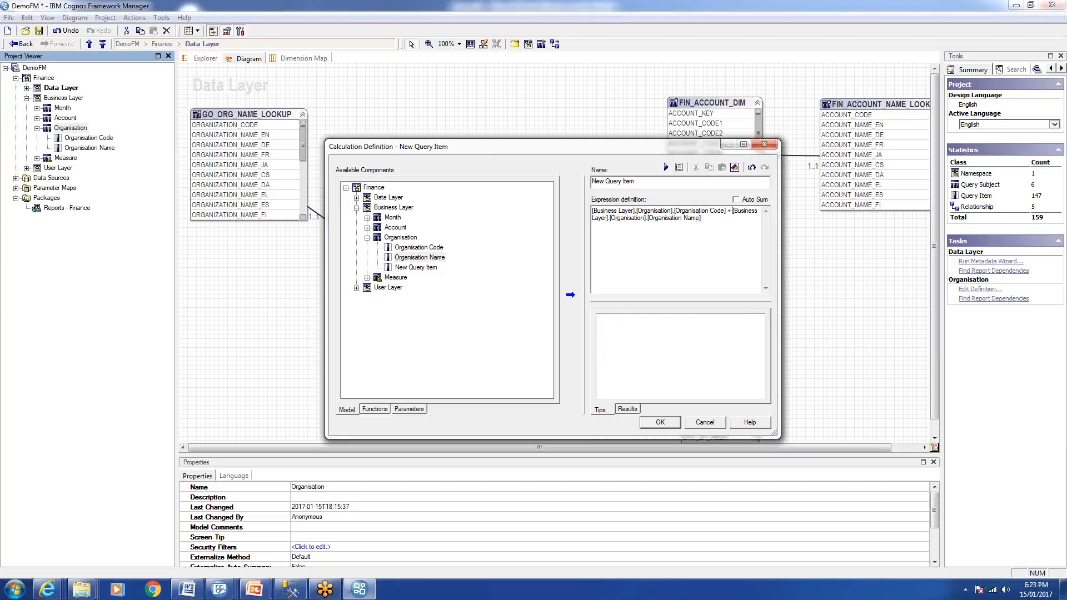
pyautogui.write("'")
pyautogui.press('Return')
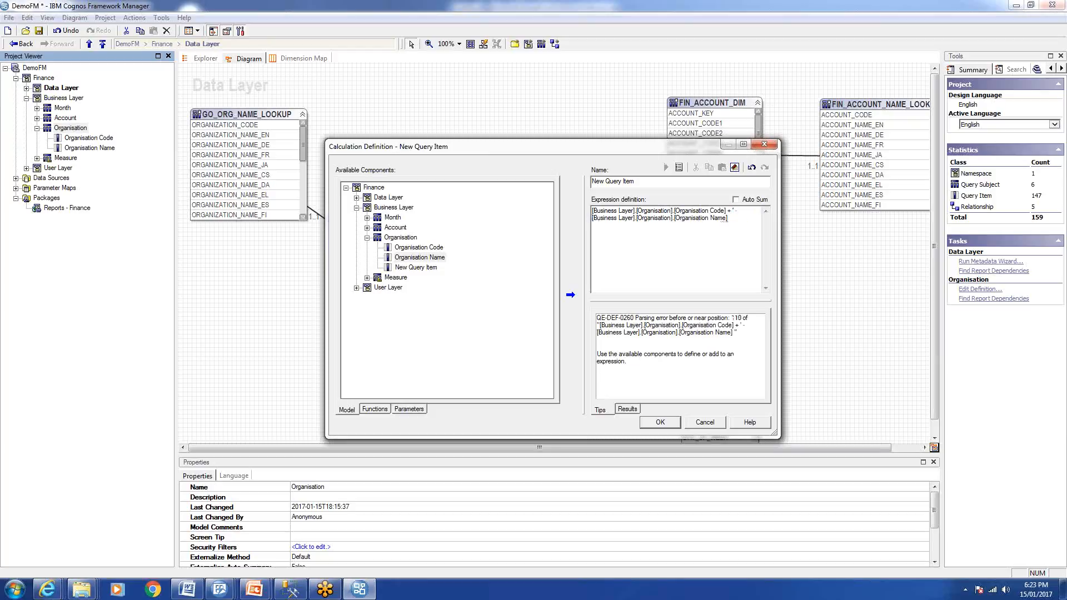
pyautogui.press('BackSpace')
pyautogui.write("'")
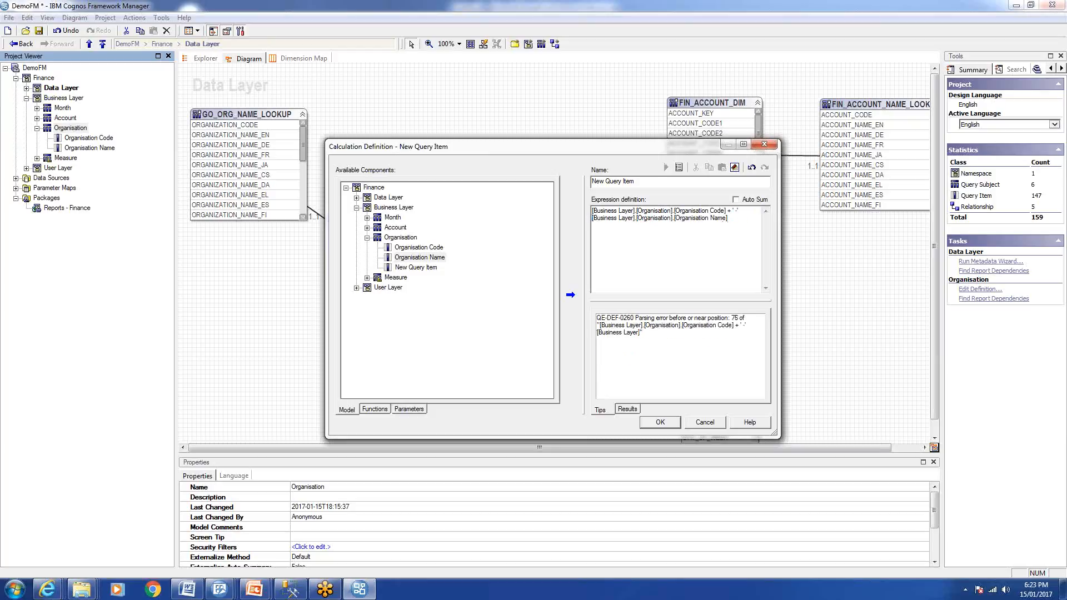
pyautogui.write(' +')
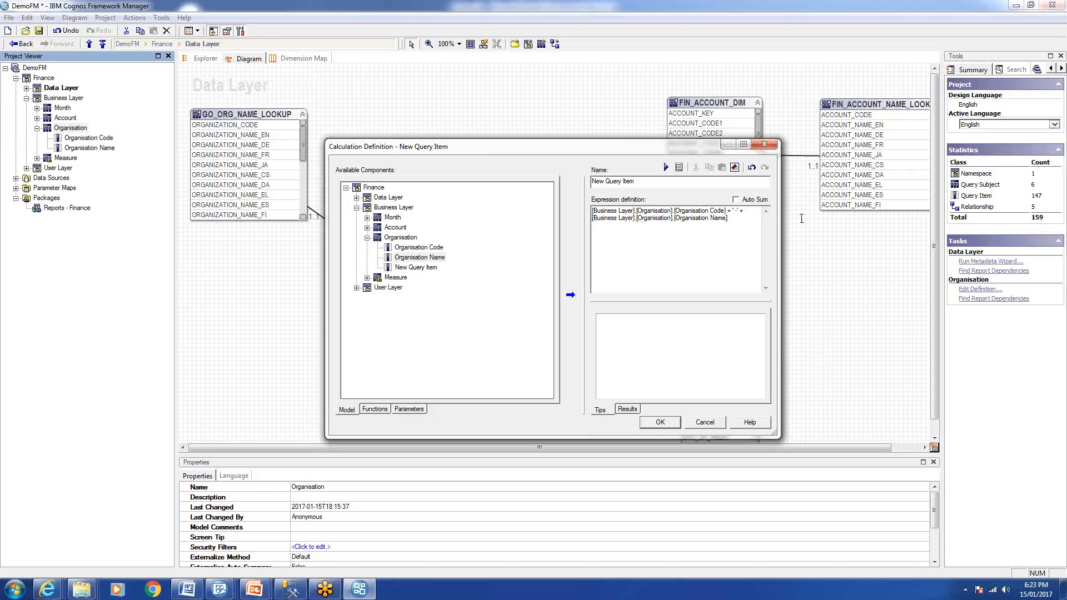
pyautogui.click(660, 422)
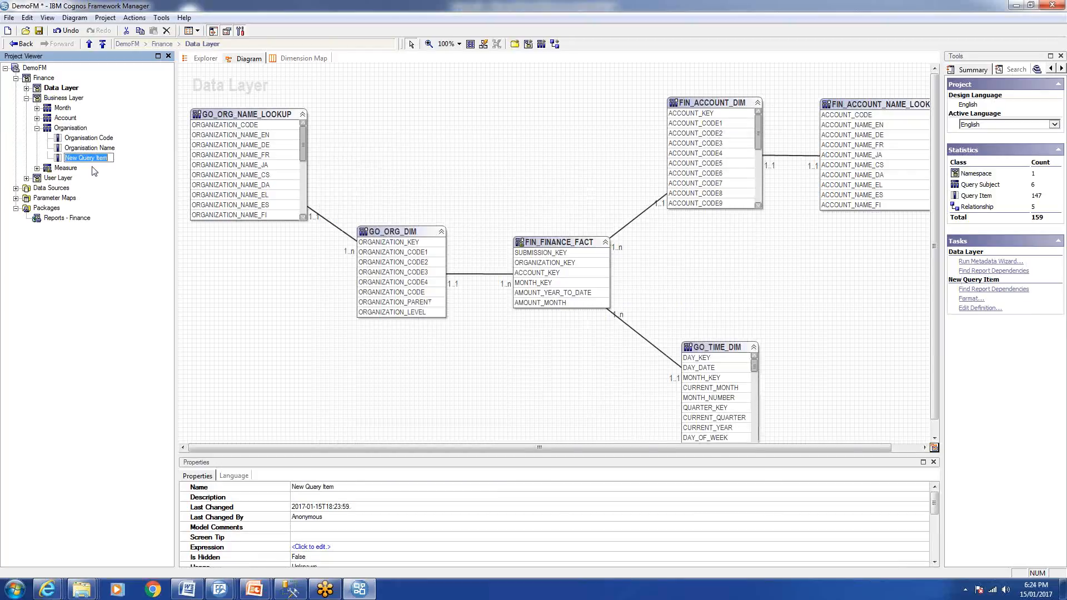
# Name the new query item Organisation and move it above Organisation Code in the Organisation query subject
pyautogui.write('Organisation')
pyautogui.press('Return')
pyautogui.moveTo(60, 161); pyautogui.dragTo(61, 134)
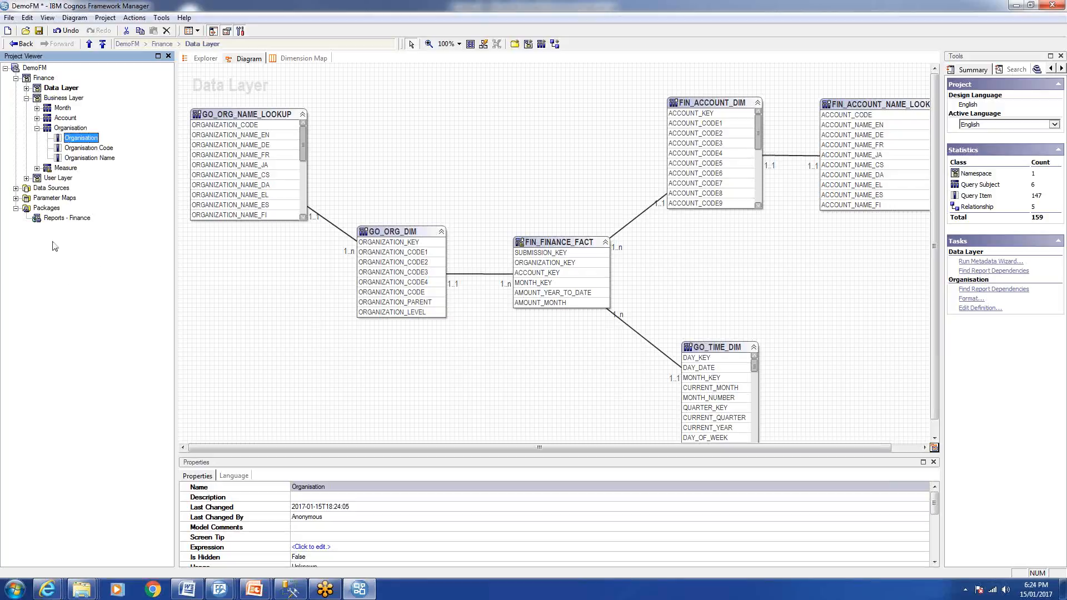
# Move the Account query item above Account Code and change the separator in its expression to ' - '
pyautogui.click(36, 118)
pyautogui.moveTo(81, 153); pyautogui.dragTo(64, 134)
pyautogui.doubleClick(62, 130)
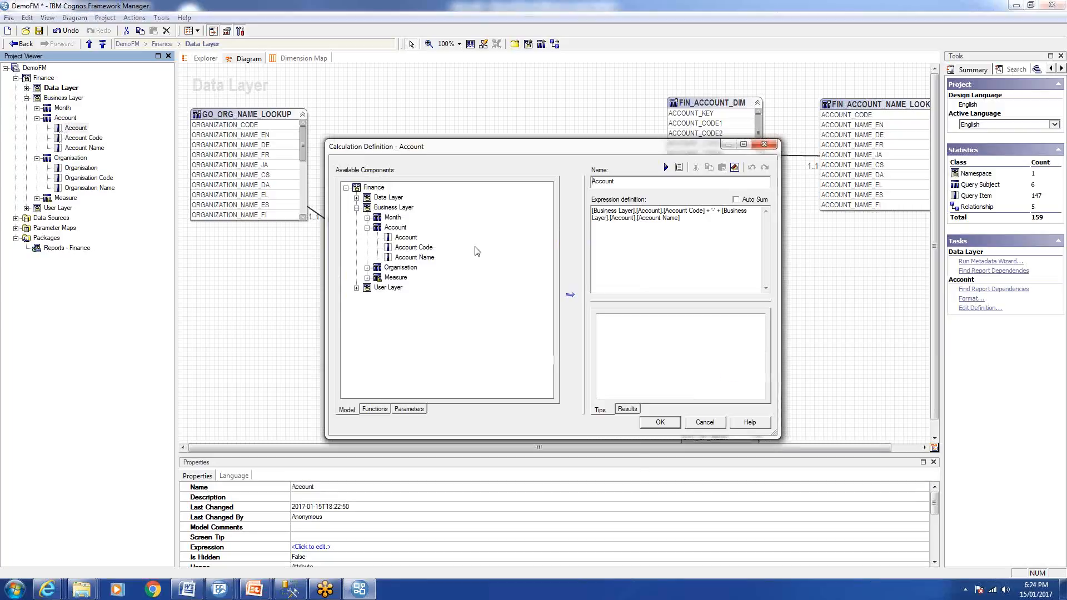
pyautogui.click(714, 212)
pyautogui.write('-')
pyautogui.click(660, 422)
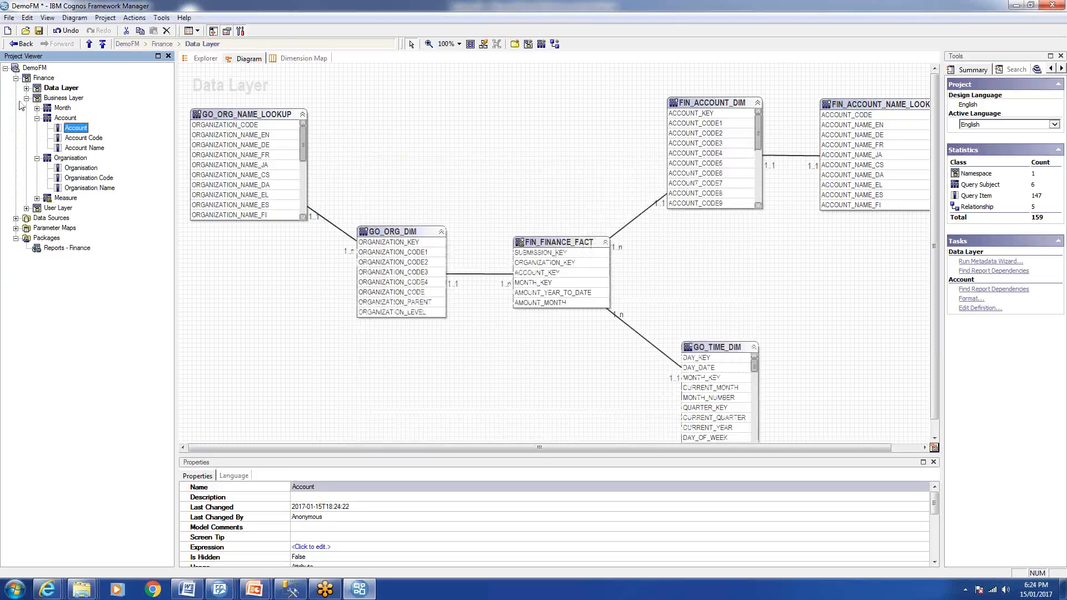
# Validate and accept the definitions of the Business Layer's Account and Organisation query subjects
pyautogui.click(64, 119)
pyautogui.doubleClick(64, 118)
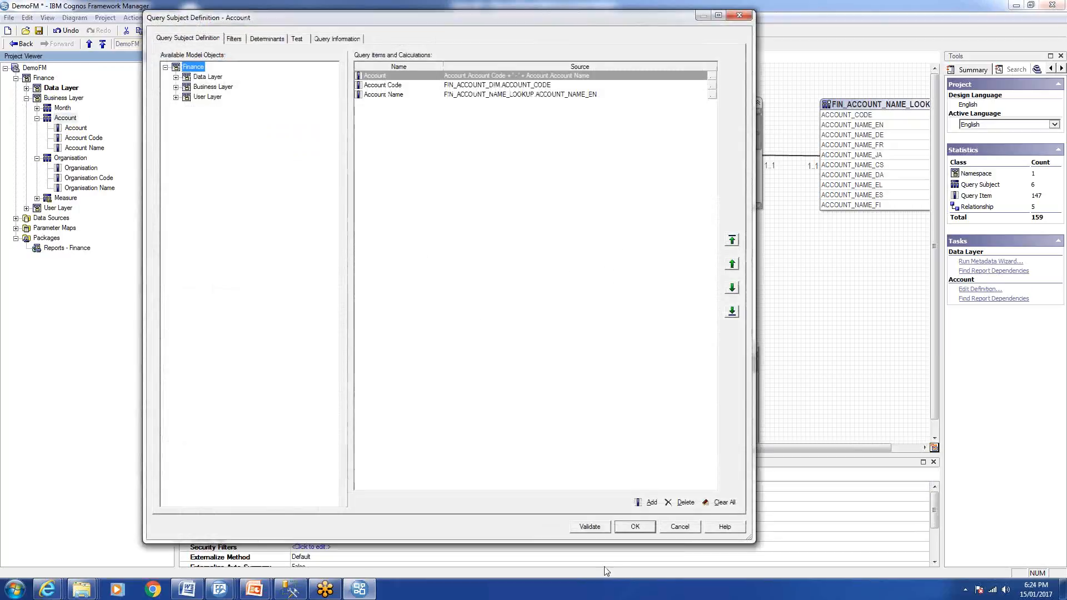
pyautogui.click(597, 529)
pyautogui.click(635, 527)
pyautogui.click(66, 159)
pyautogui.doubleClick(65, 159)
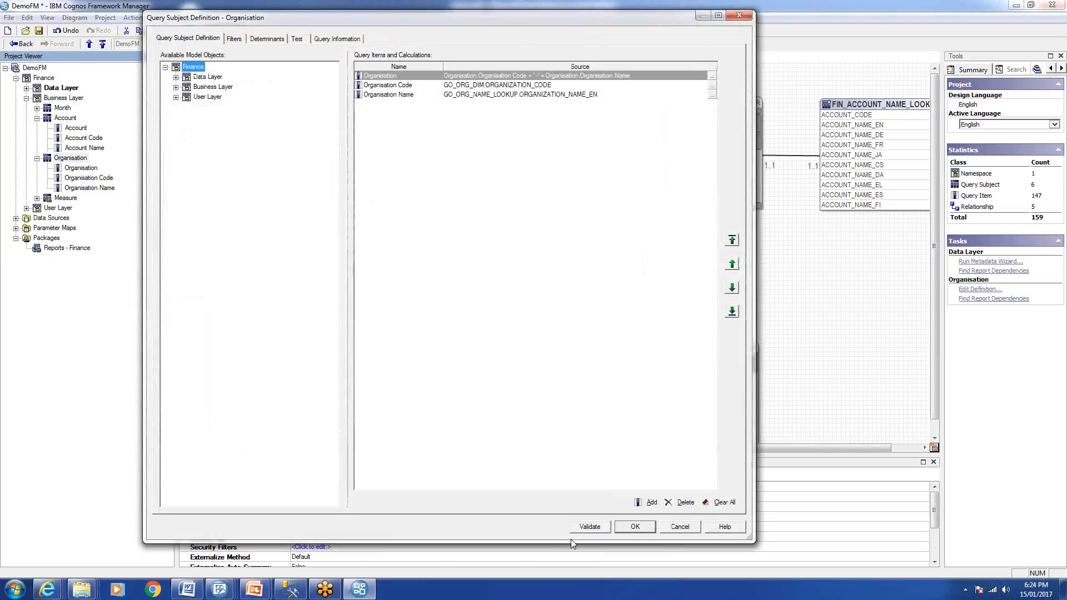
pyautogui.click(578, 533)
pyautogui.click(635, 527)
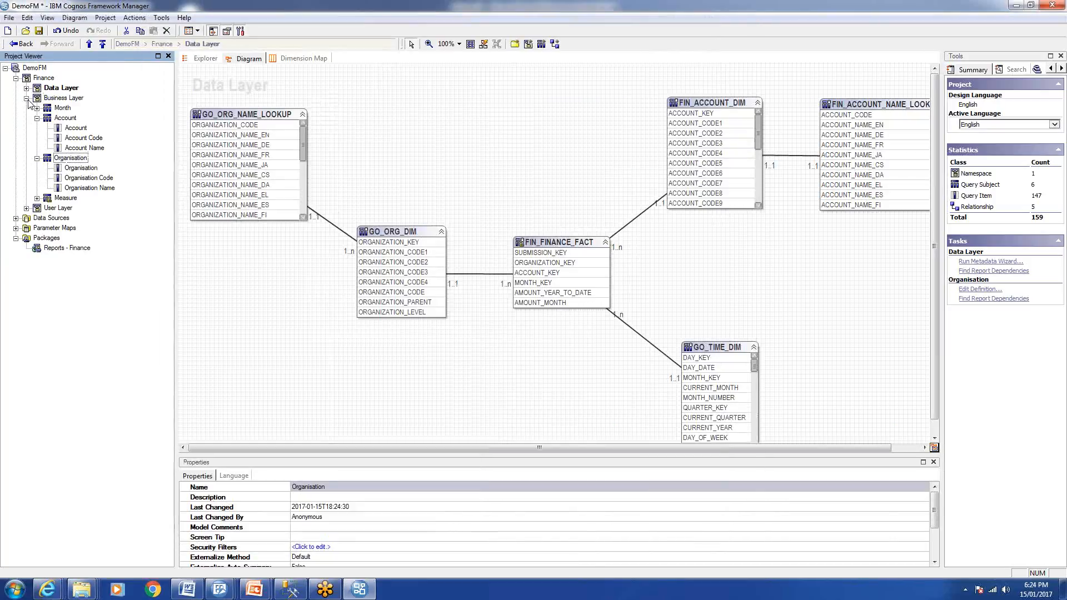
# Republish the Reports - Finance package with the default options as an additional model version, and close the verification results
pyautogui.click(27, 99)
pyautogui.rightClick(65, 148)
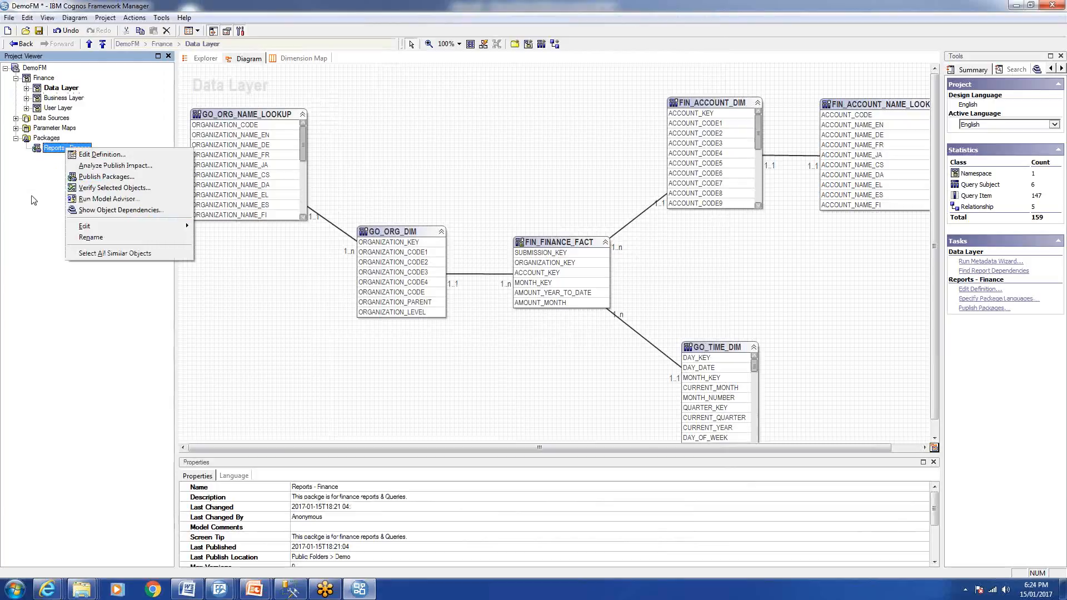
pyautogui.click(91, 178)
pyautogui.click(664, 384)
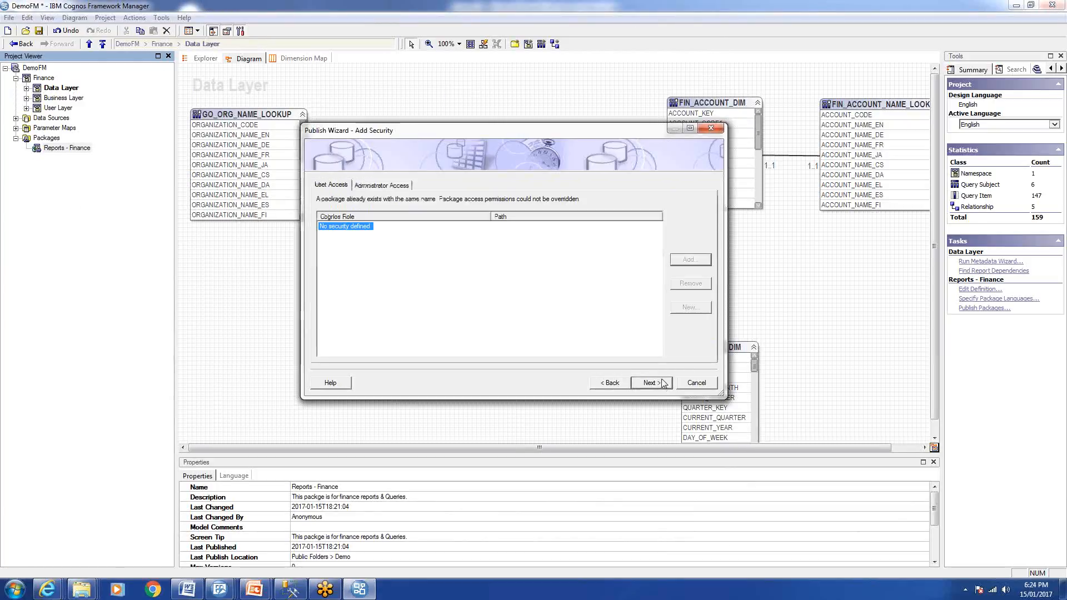
pyautogui.click(660, 382)
pyautogui.click(660, 383)
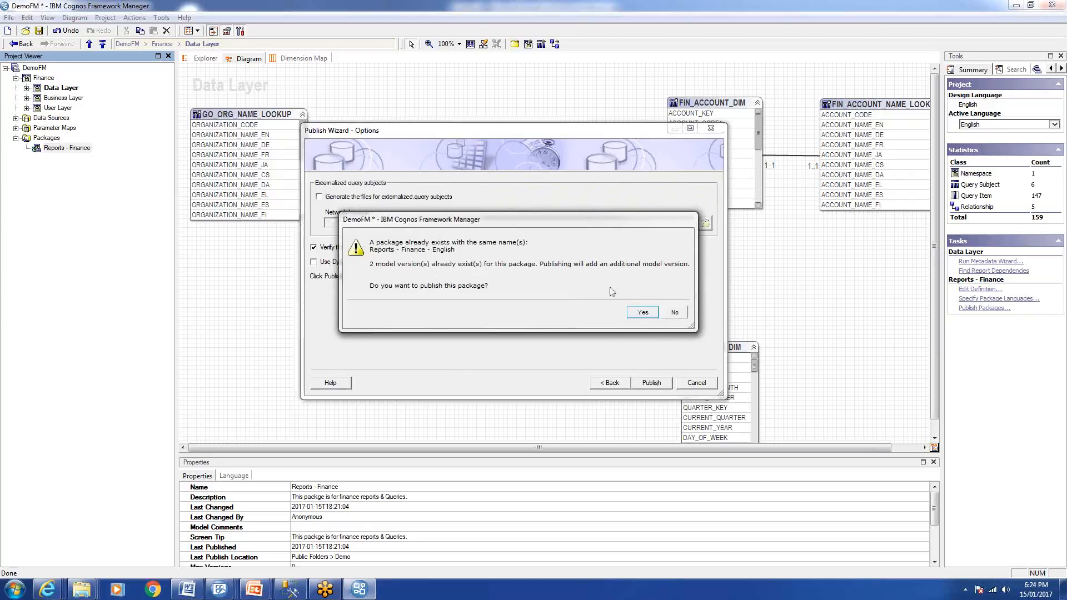
pyautogui.click(648, 312)
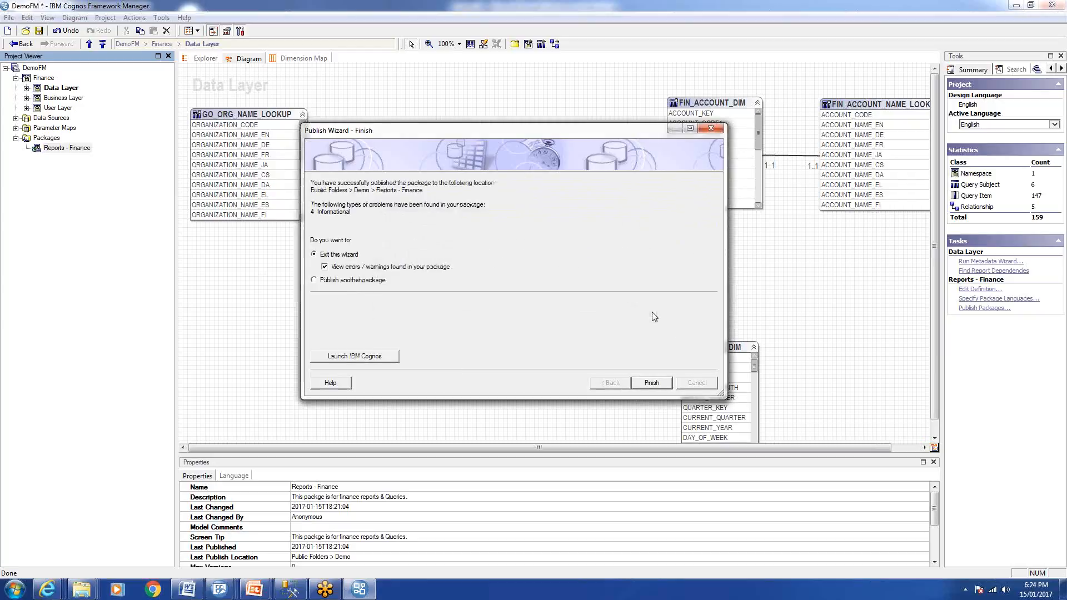
pyautogui.click(652, 383)
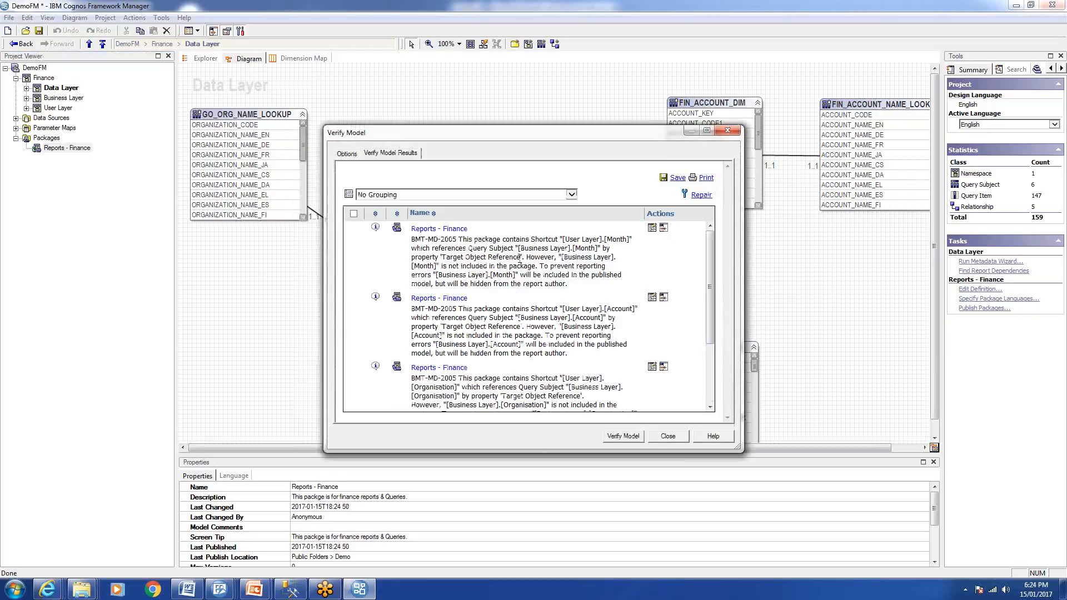
pyautogui.scroll(-1, 518, 262)
pyautogui.click(668, 435)
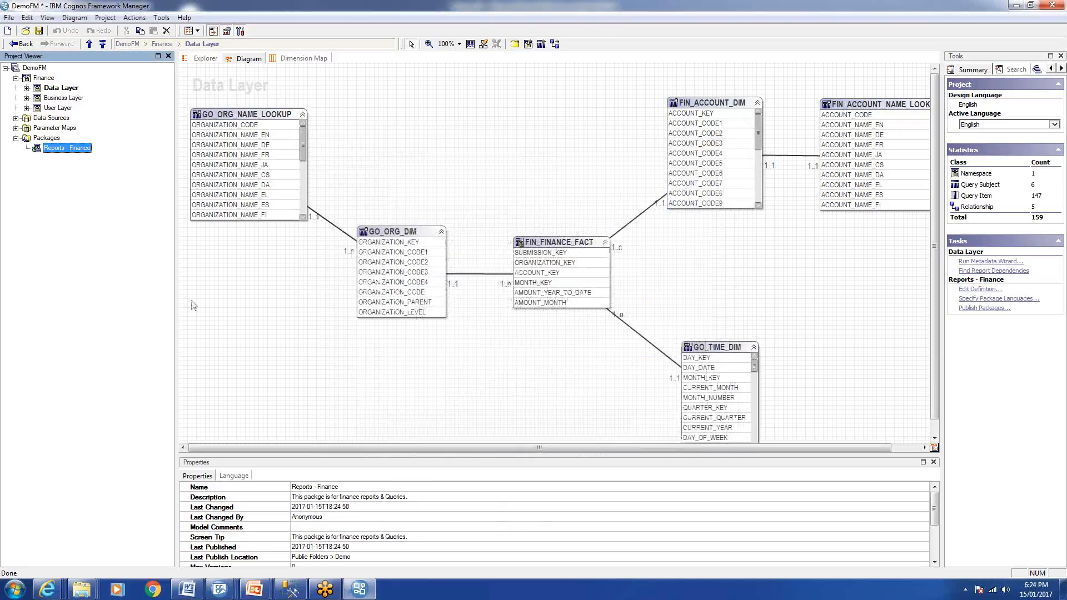
# Switch to the browser, leave the old Query Studio report and start a new Query Studio report on the Reports - Finance package
pyautogui.click(1017, 5)
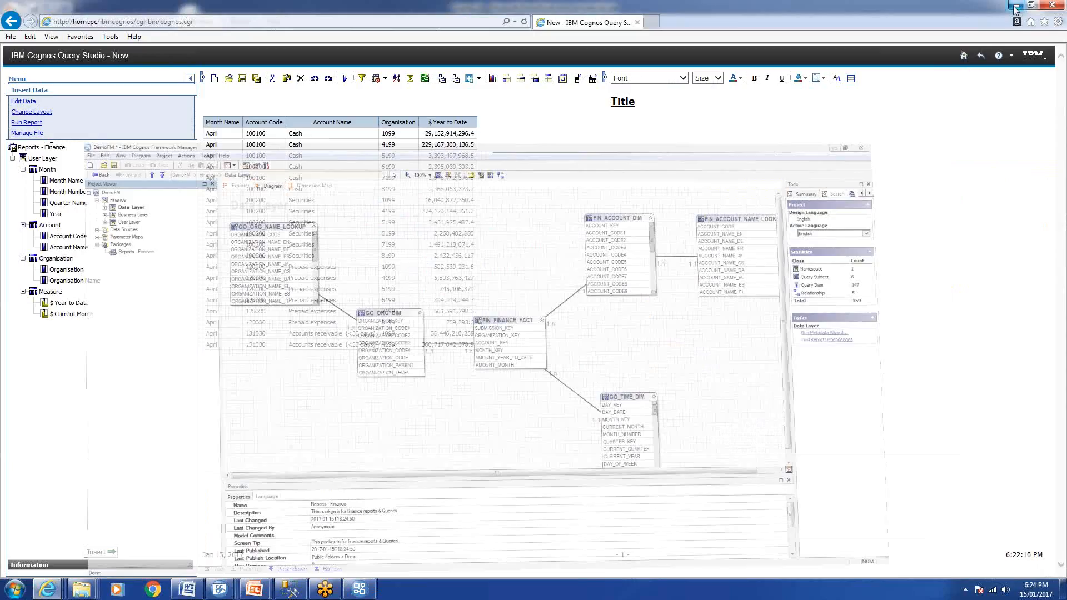
pyautogui.doubleClick(866, 11)
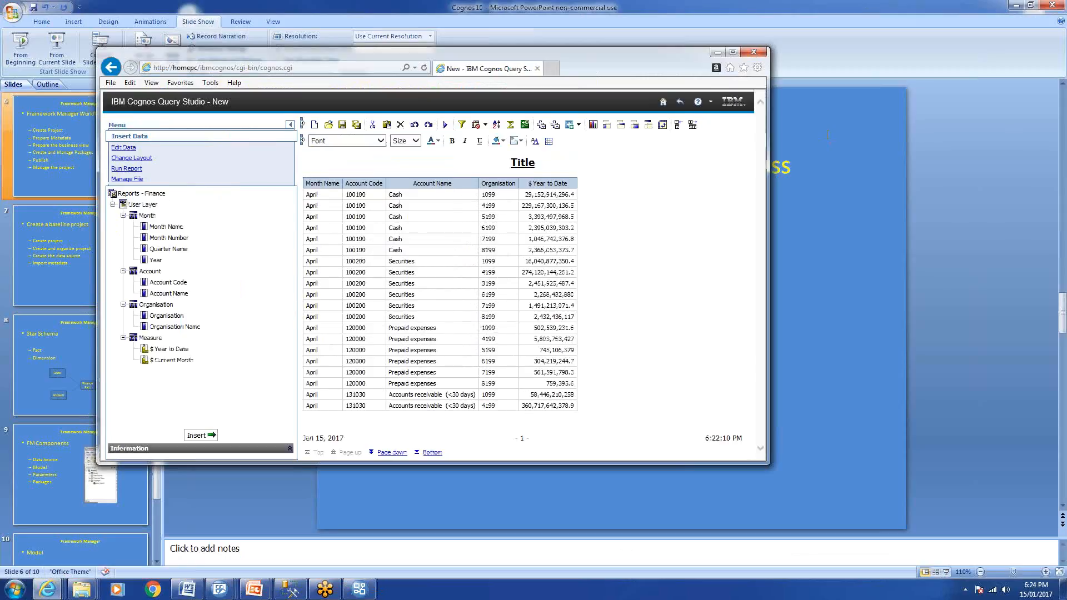
pyautogui.click(679, 104)
pyautogui.click(367, 452)
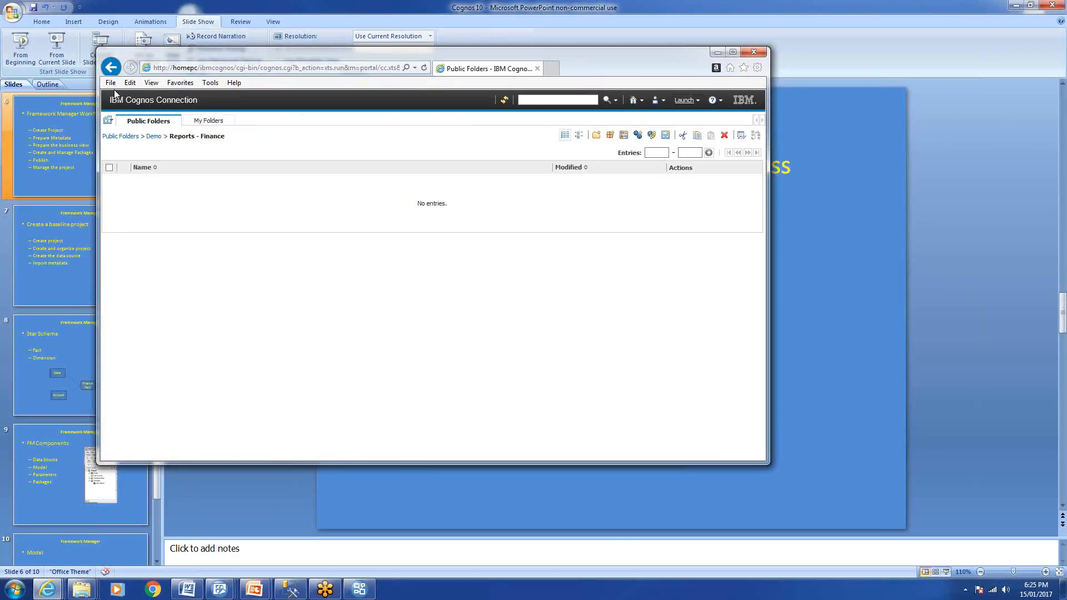
pyautogui.click(687, 100)
pyautogui.click(653, 140)
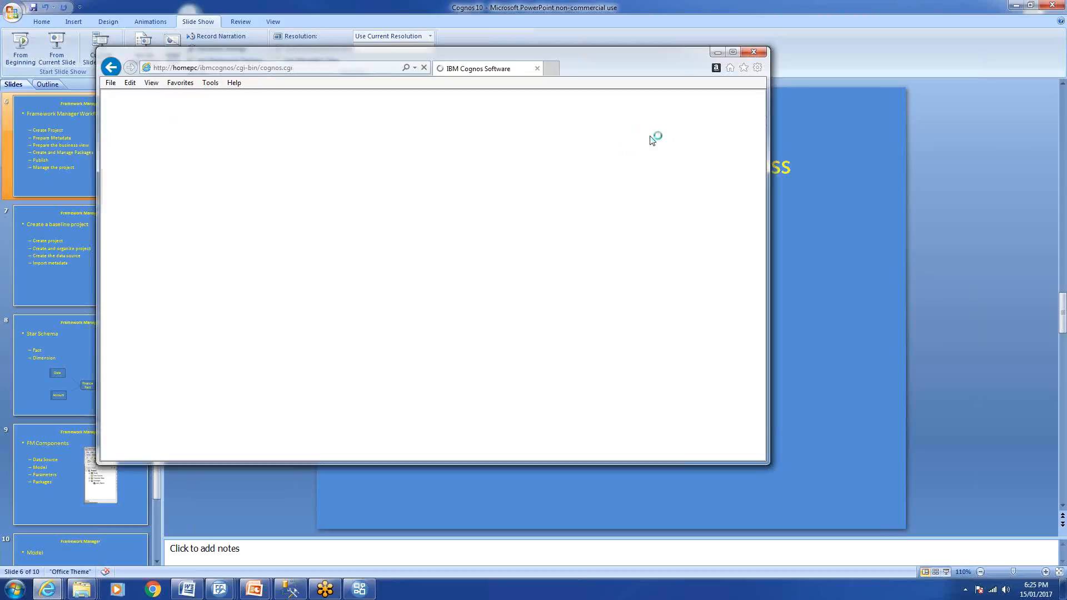
pyautogui.click(737, 53)
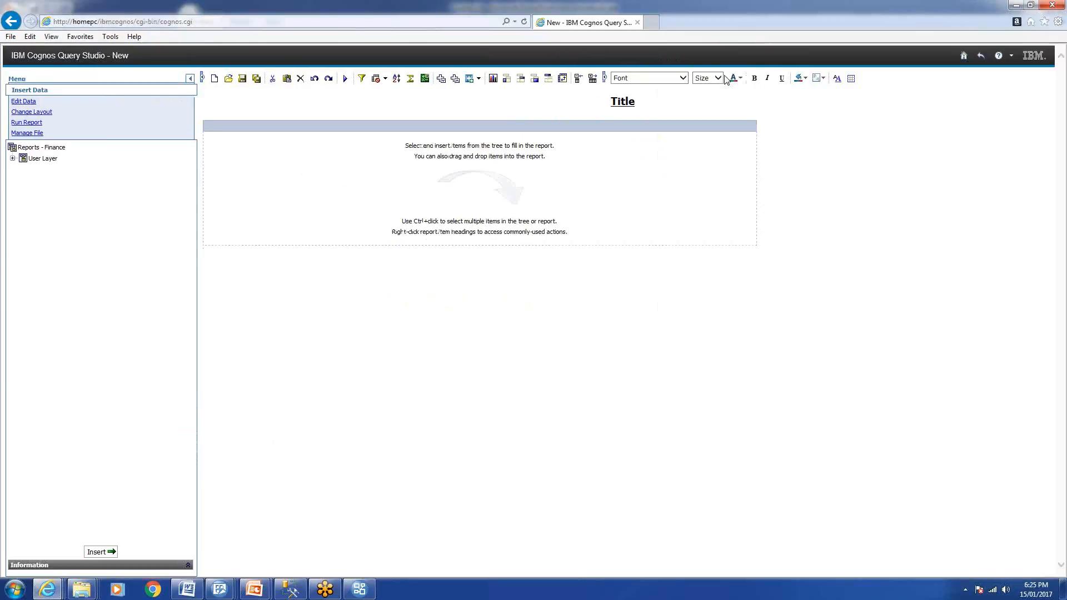
# Insert Year, Account, Organisation and $ Year to Date from the User Layer into the new report
pyautogui.click(12, 159)
pyautogui.click(23, 169)
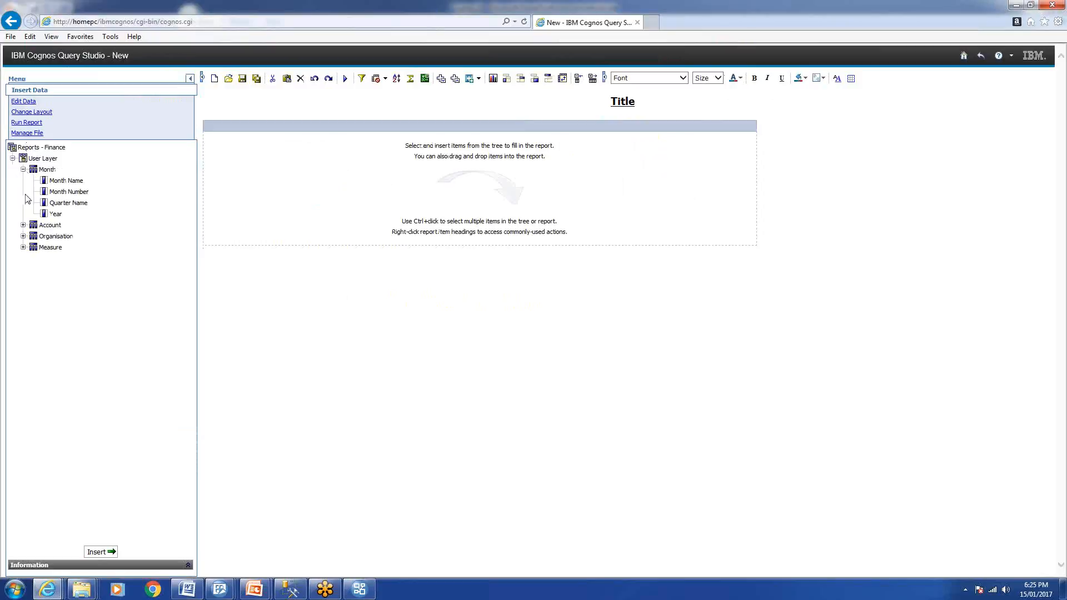
pyautogui.click(23, 225)
pyautogui.click(22, 269)
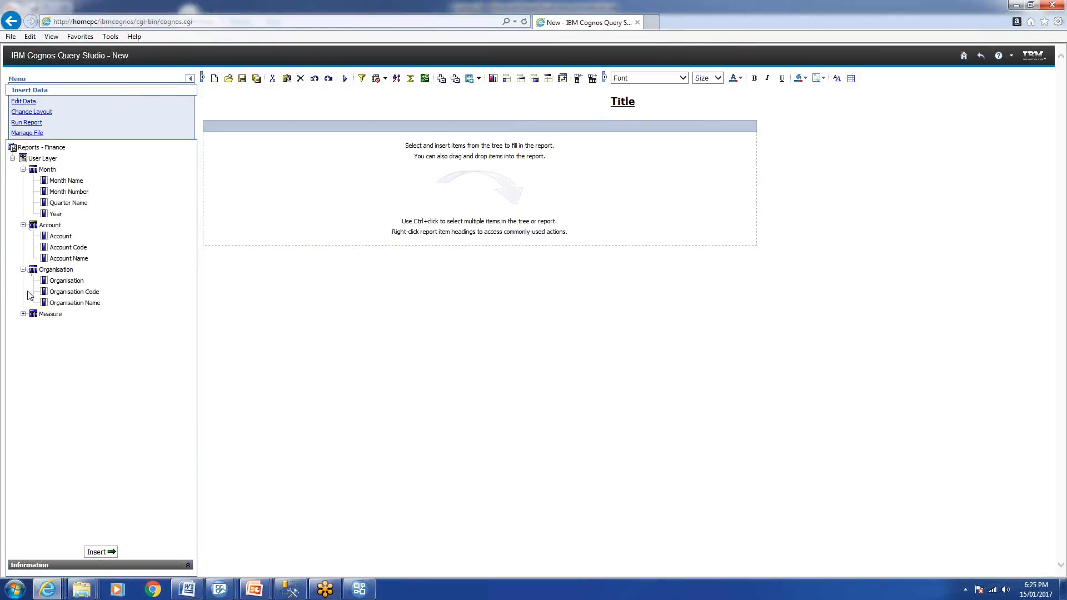
pyautogui.click(23, 314)
pyautogui.moveTo(55, 214); pyautogui.dragTo(215, 204)
pyautogui.moveTo(82, 208)
pyautogui.mouseDown()
pyautogui.moveTo(212, 198)
pyautogui.moveTo(65, 207)
pyautogui.moveTo(224, 216)
pyautogui.mouseUp()
pyautogui.click(69, 282)
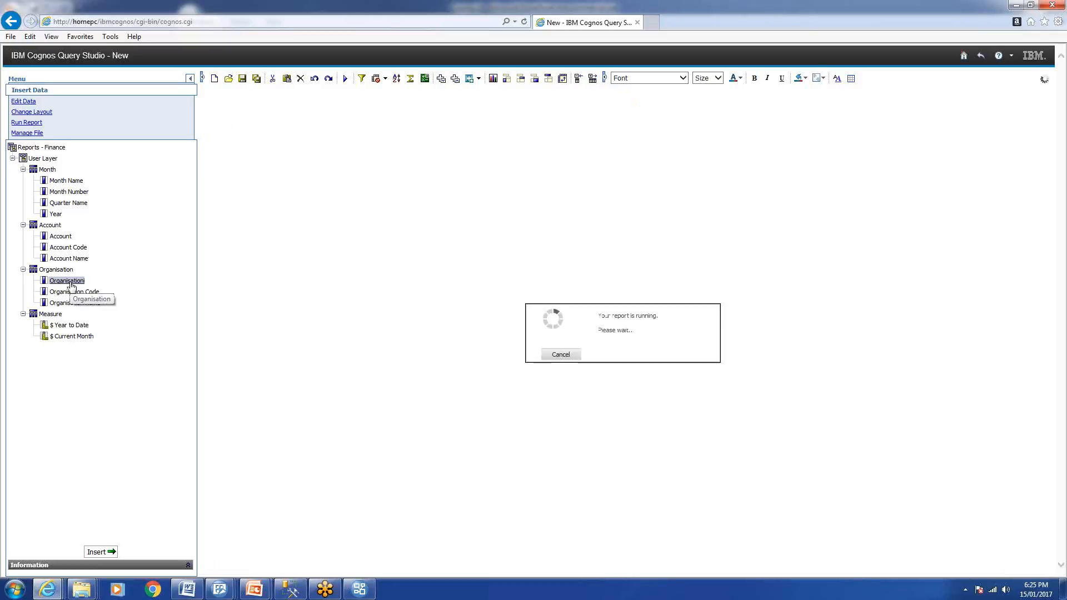
pyautogui.moveTo(71, 286); pyautogui.dragTo(383, 242)
pyautogui.click(67, 326)
pyautogui.doubleClick(68, 328)
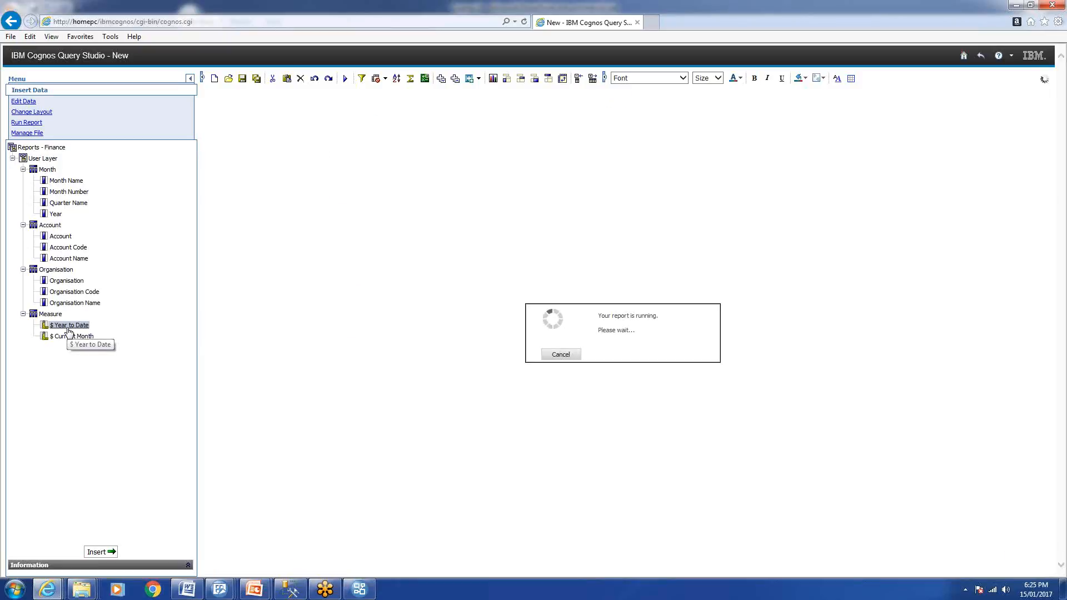
pyautogui.moveTo(68, 328); pyautogui.dragTo(486, 257)
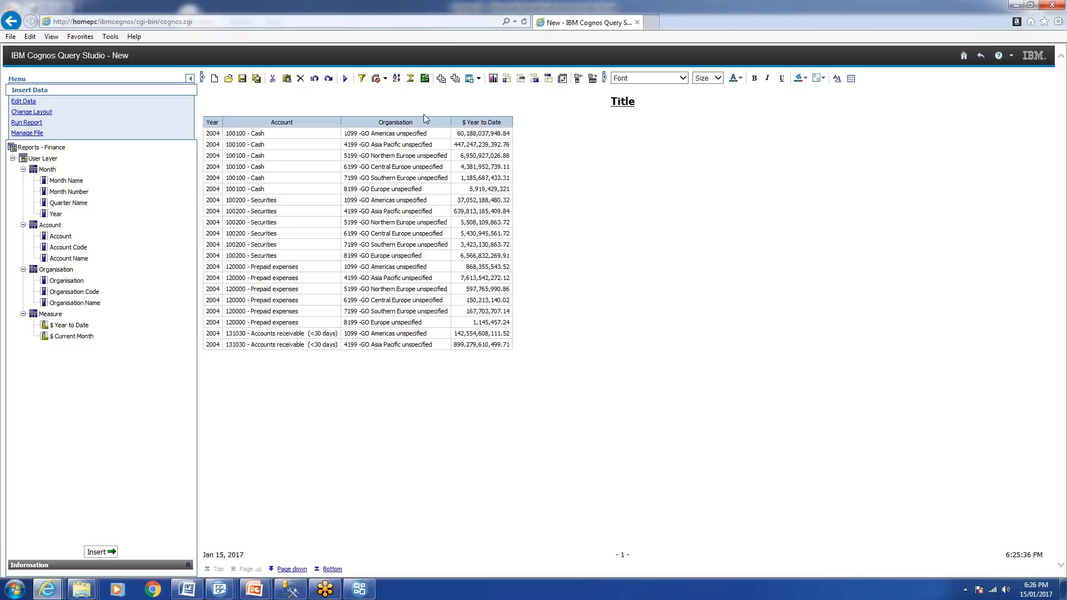
pyautogui.doubleClick(799, 11)
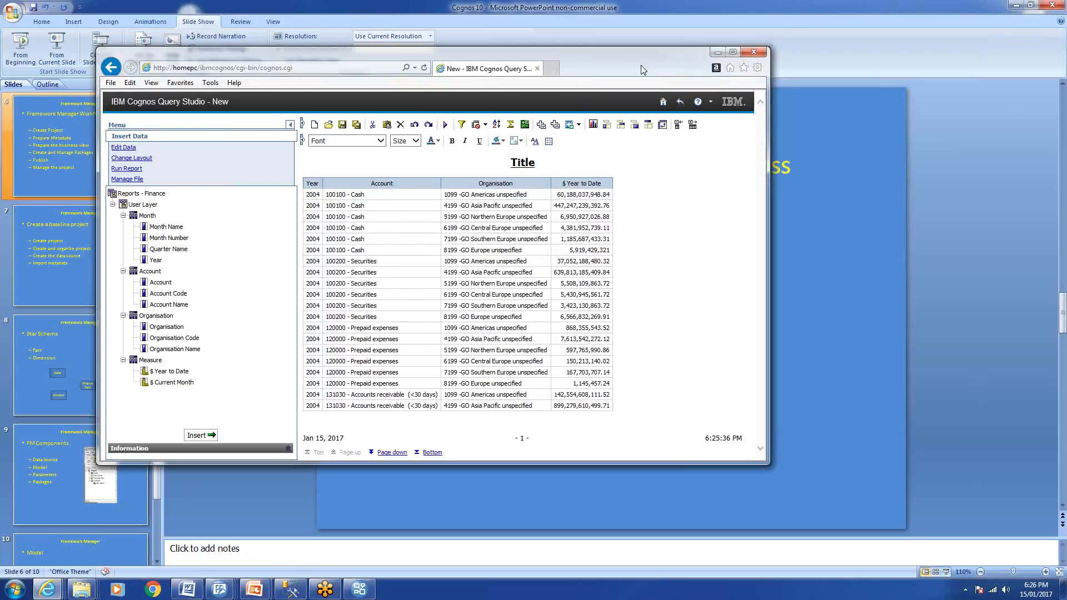
# Maximize the browser window to view the new Query Studio report at full size
pyautogui.moveTo(627, 67); pyautogui.dragTo(622, 94)
pyautogui.doubleClick(622, 94)
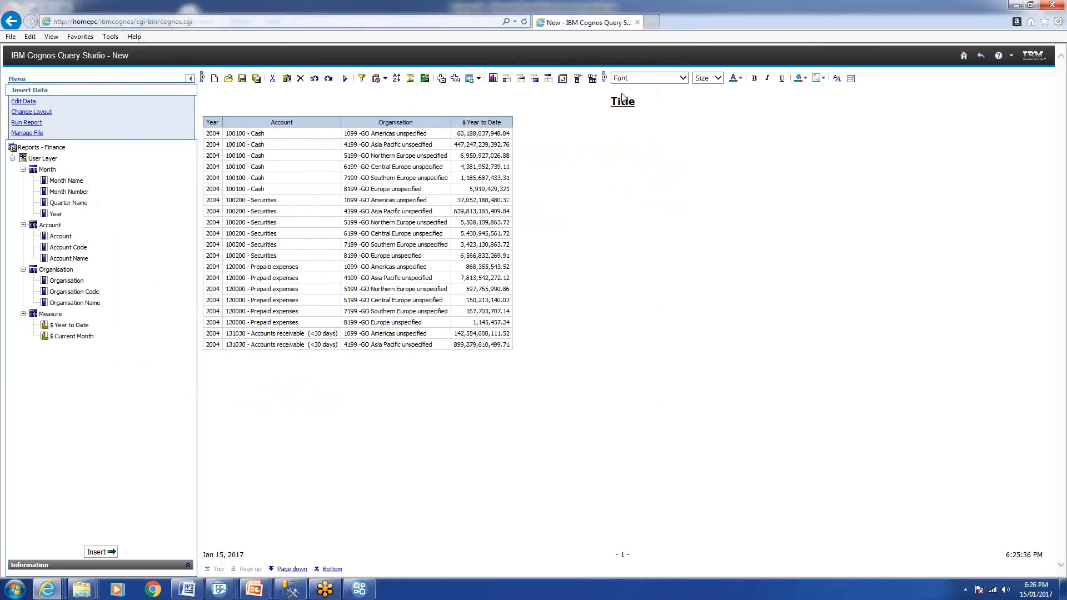
# Switch to Framework Manager, expand the Data Layer to list its query subjects, and select the Reports - Finance package
pyautogui.click(360, 592)
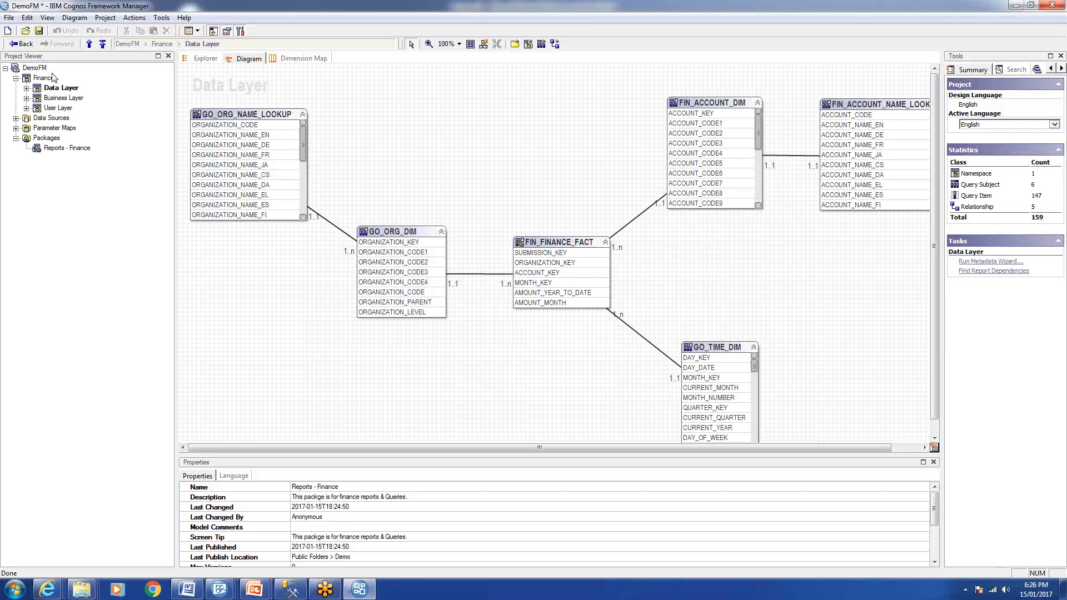
pyautogui.click(26, 89)
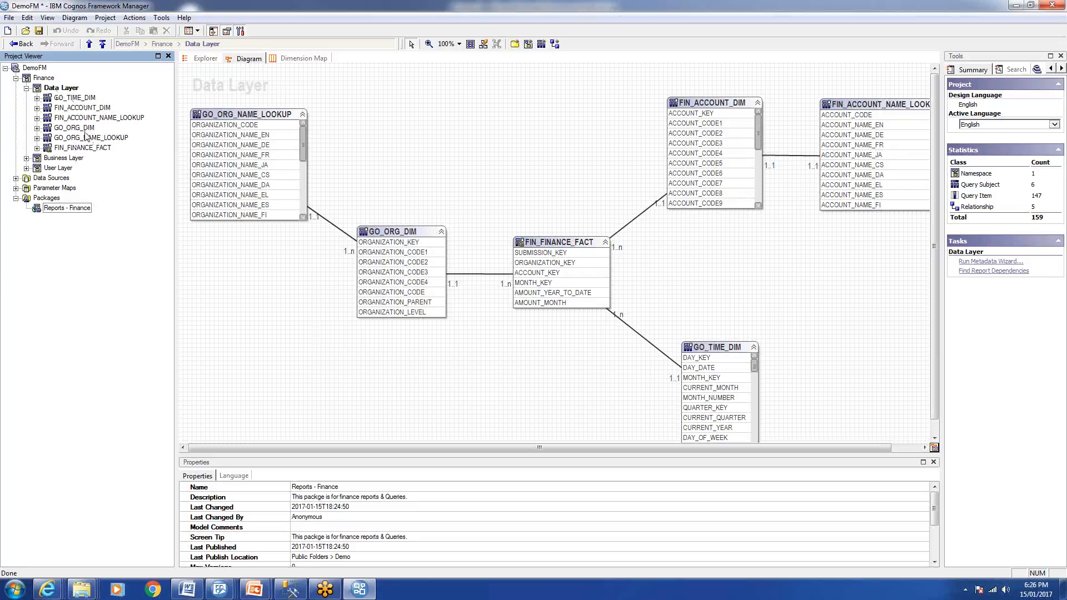
pyautogui.click(74, 210)
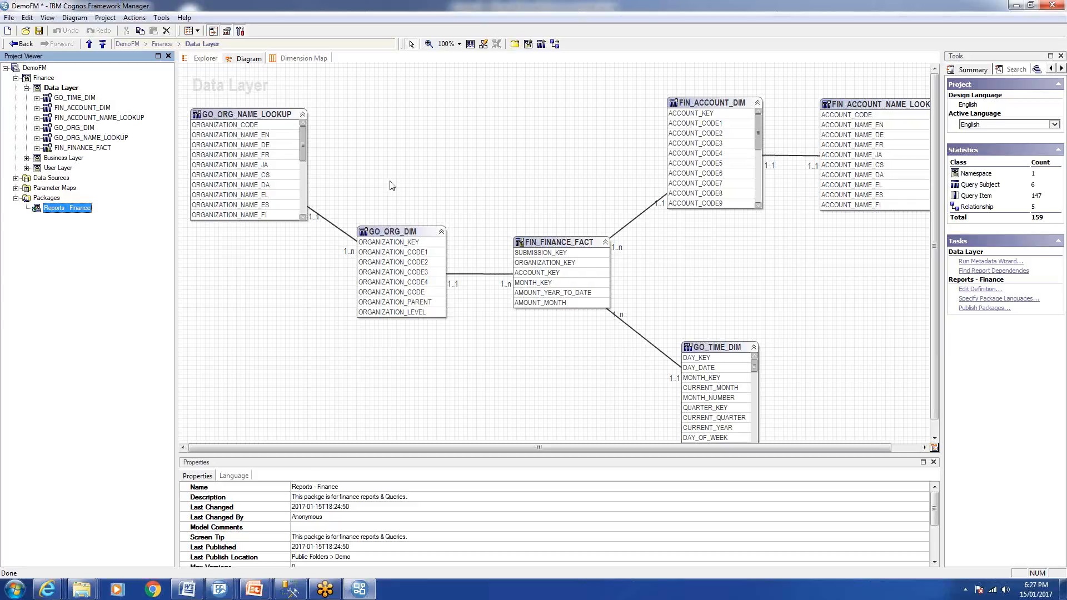
# Enlarge the GO_ORG_NAME_LOOKUP query subject slightly in the Data Layer diagram to list more of its query items
pyautogui.click(306, 142)
pyautogui.moveTo(305, 142)
pyautogui.mouseDown()
pyautogui.moveTo(305, 181)
pyautogui.moveTo(305, 143)
pyautogui.mouseUp()
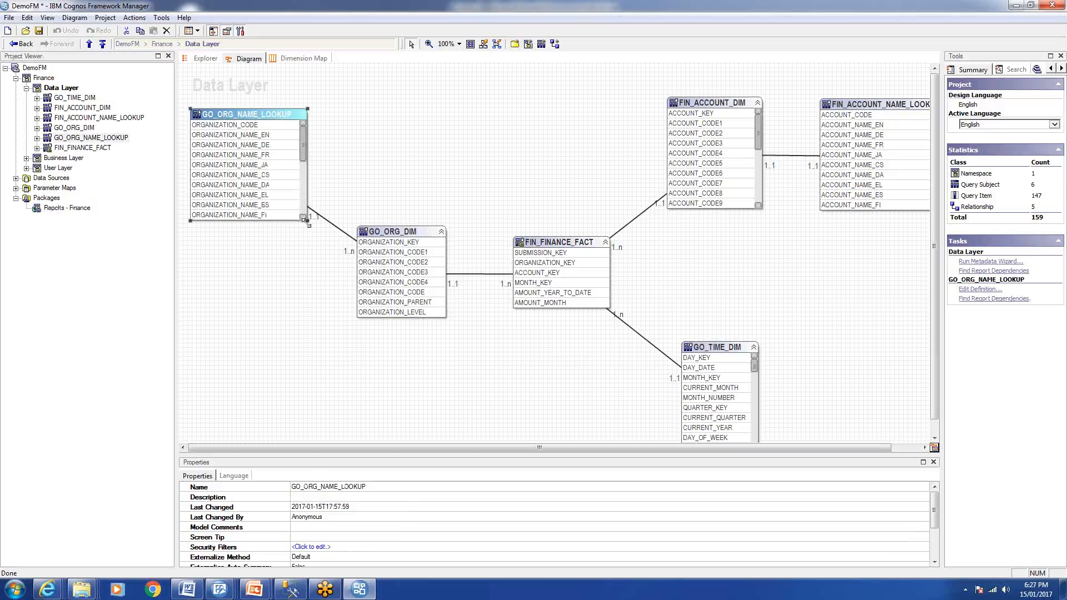
pyautogui.moveTo(307, 221); pyautogui.dragTo(309, 239)
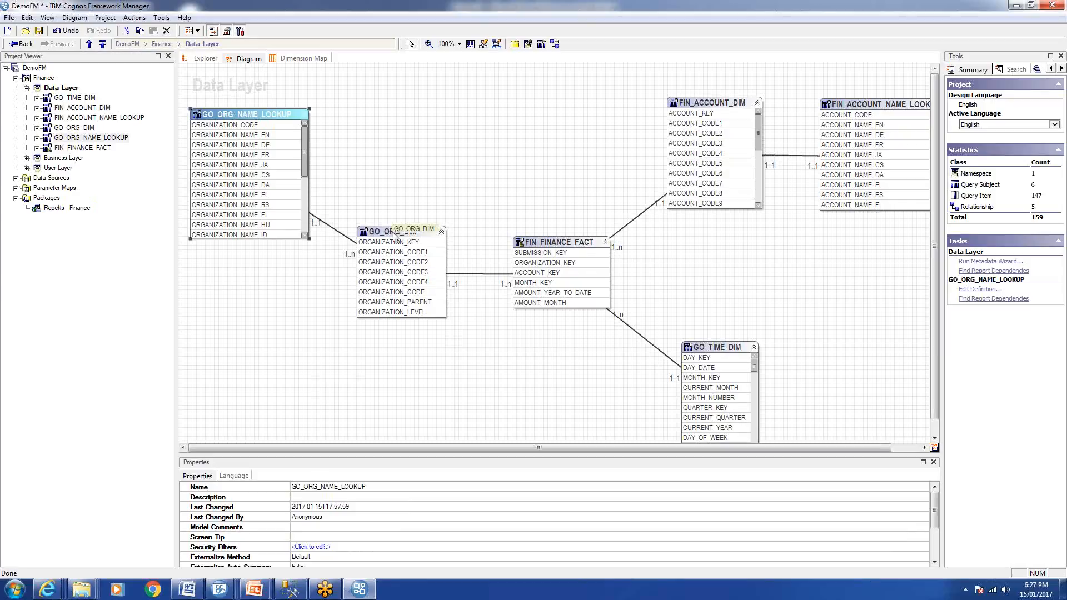